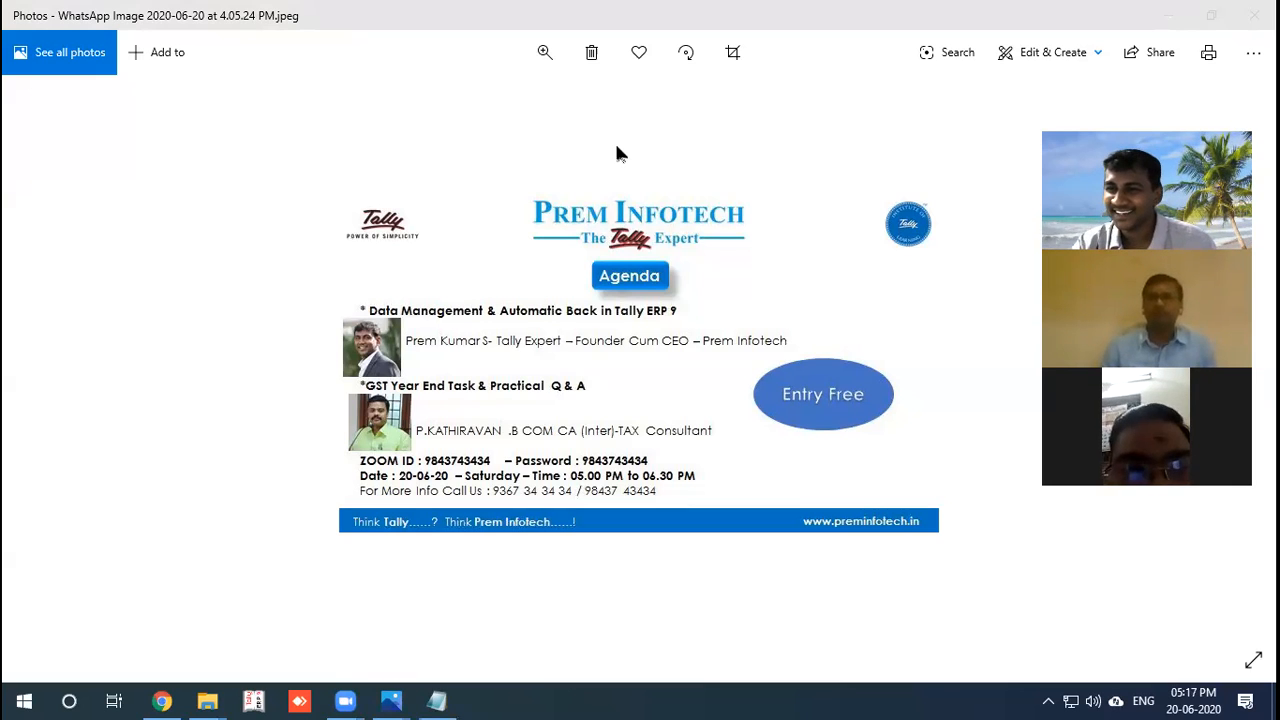
# Bring the Prem Infotech agenda image forward in Photos, then hide it to reveal the desktop.
pyautogui.moveTo(345, 700)
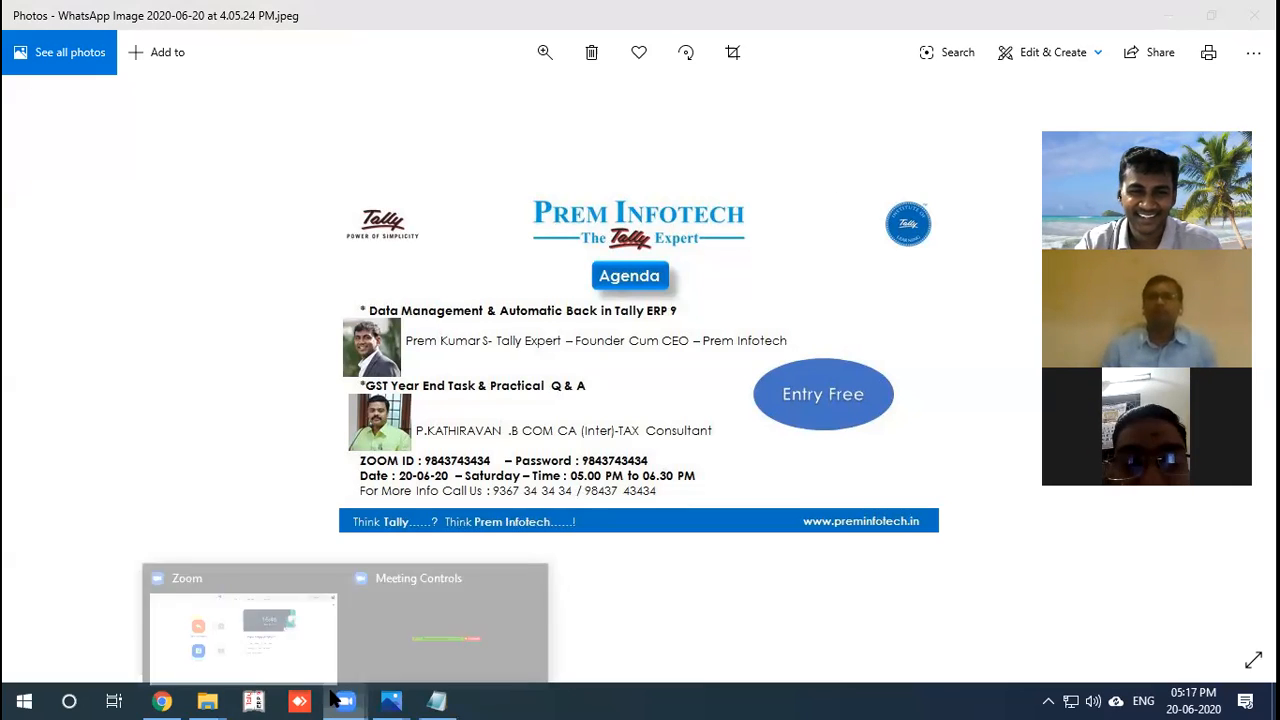
pyautogui.click(367, 627)
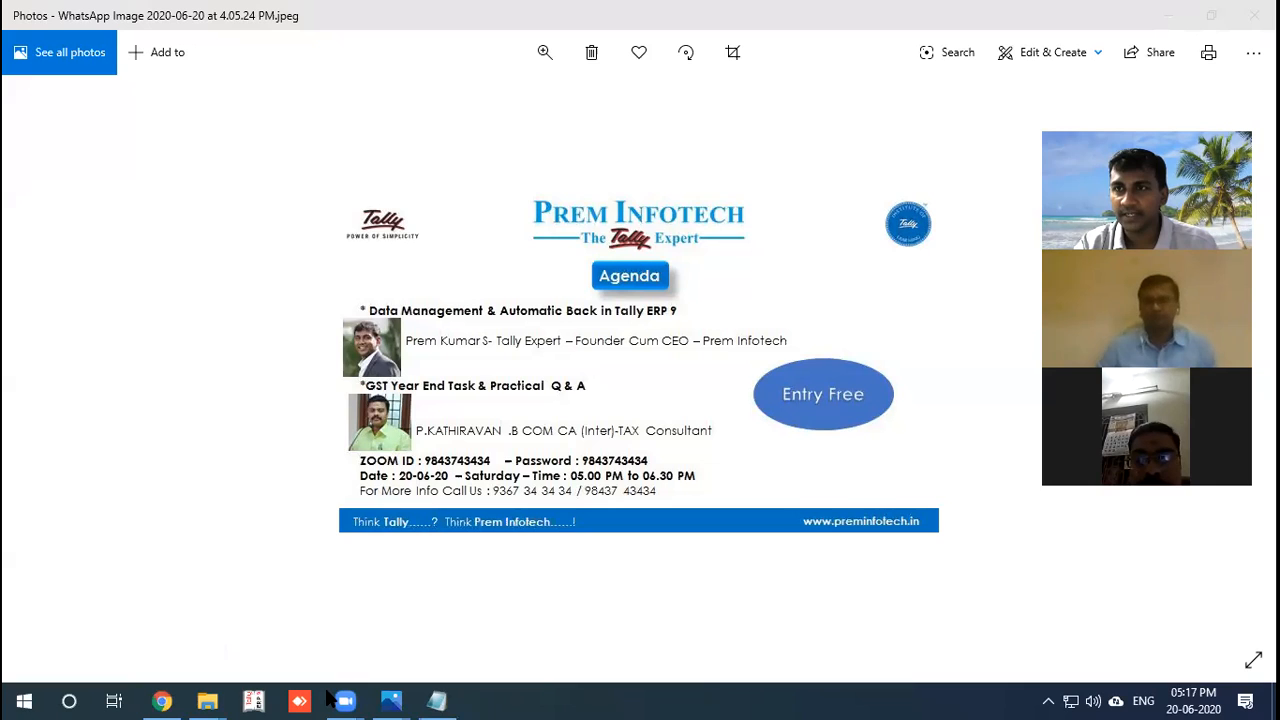
pyautogui.click(391, 701)
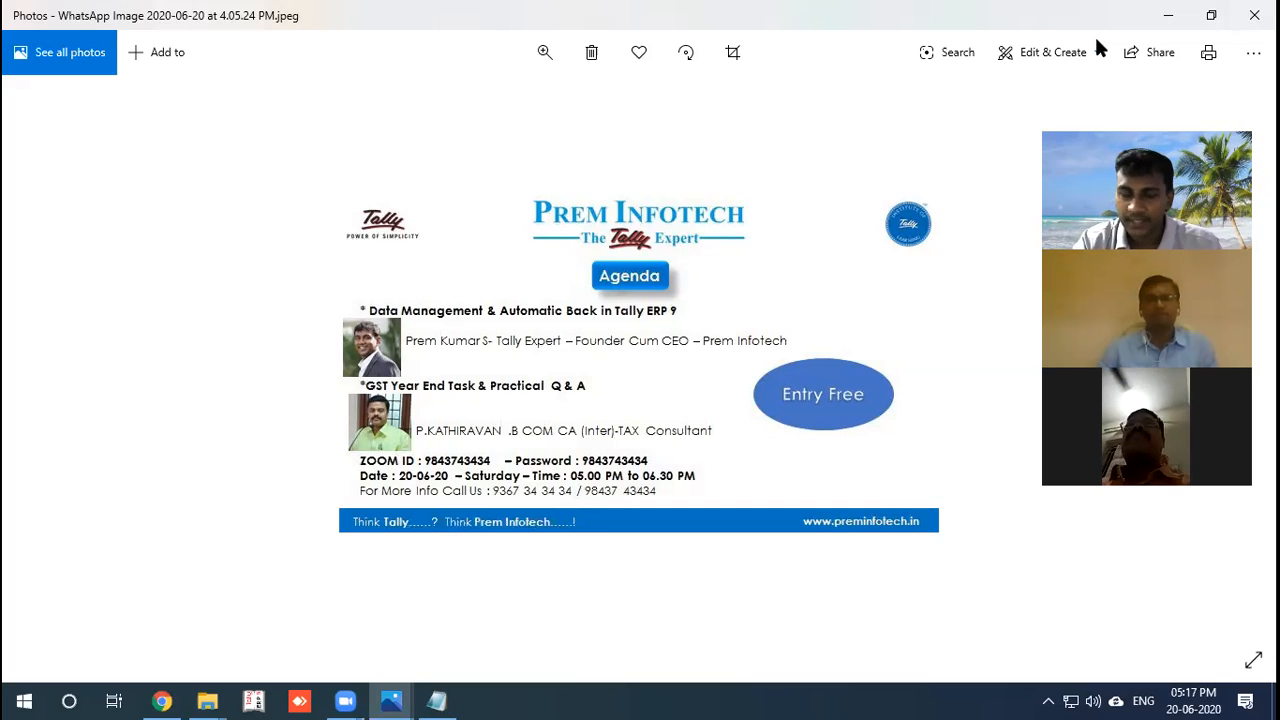
pyautogui.press('super+d')
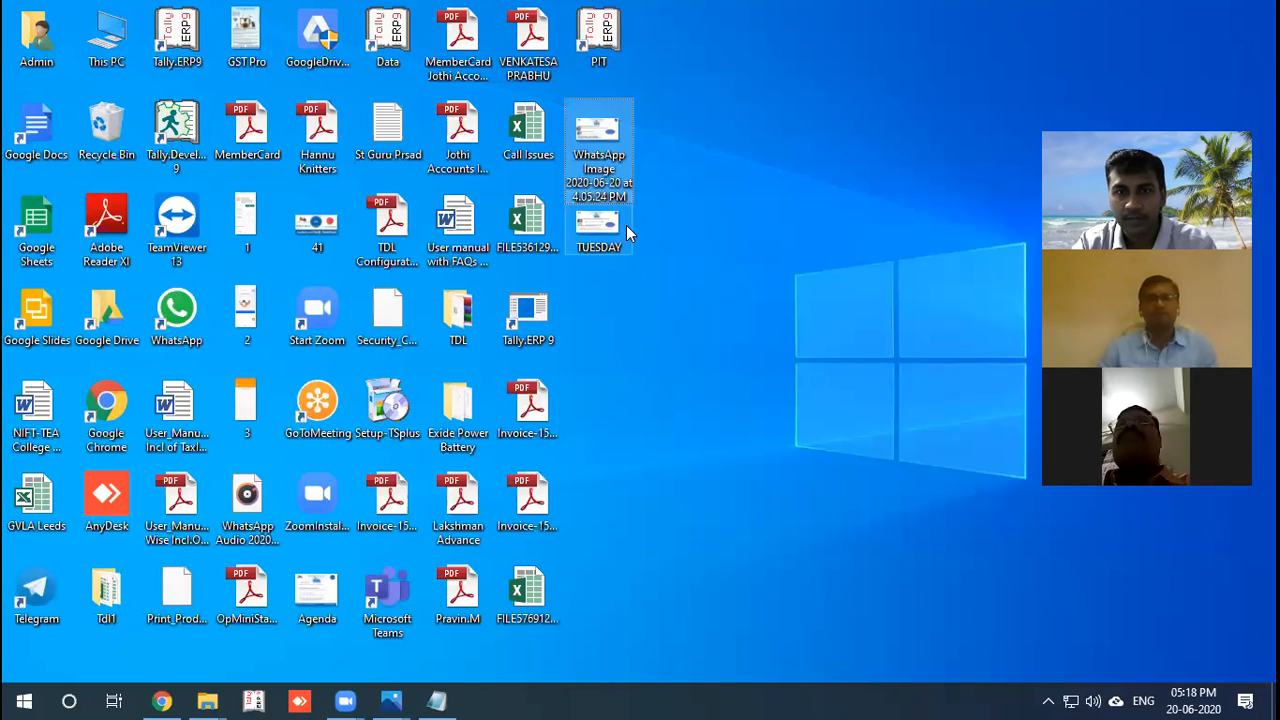
# Open TUESDAY.jpeg to view the 23-06-20 GST session flyer with fees 100.
pyautogui.doubleClick(626, 225)
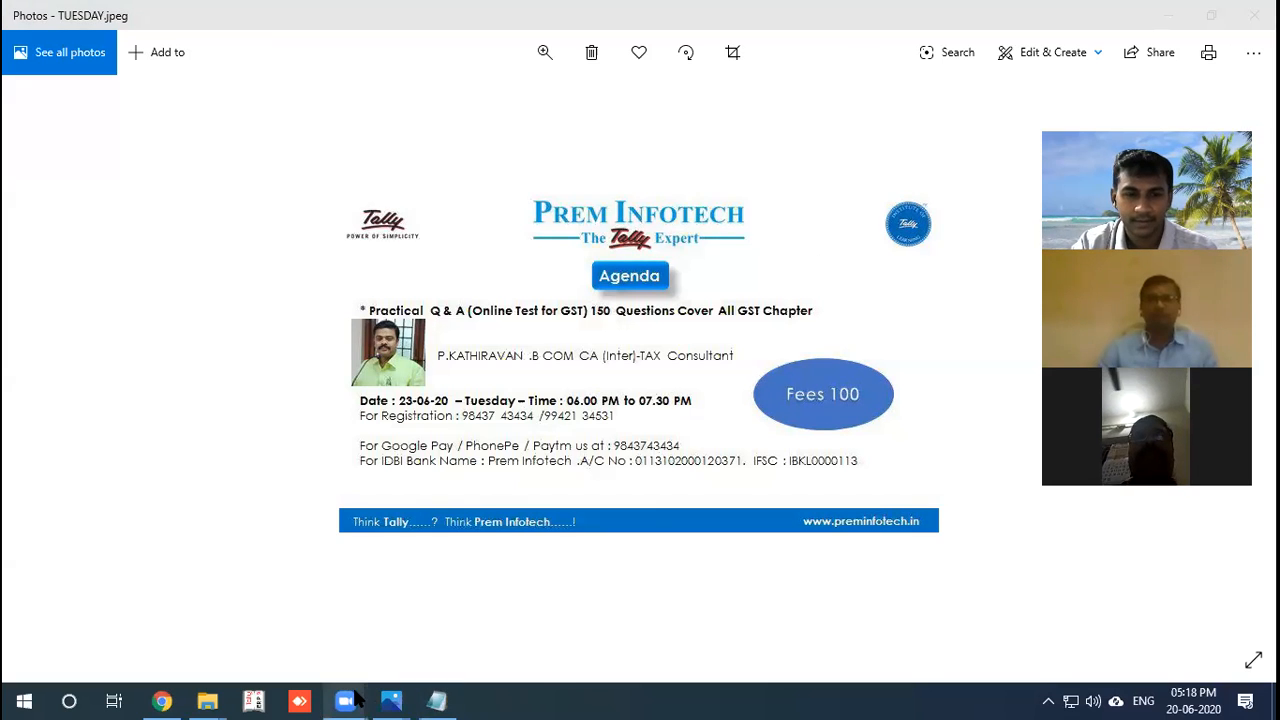
pyautogui.moveTo(345, 700)
pyautogui.moveTo(371, 641)
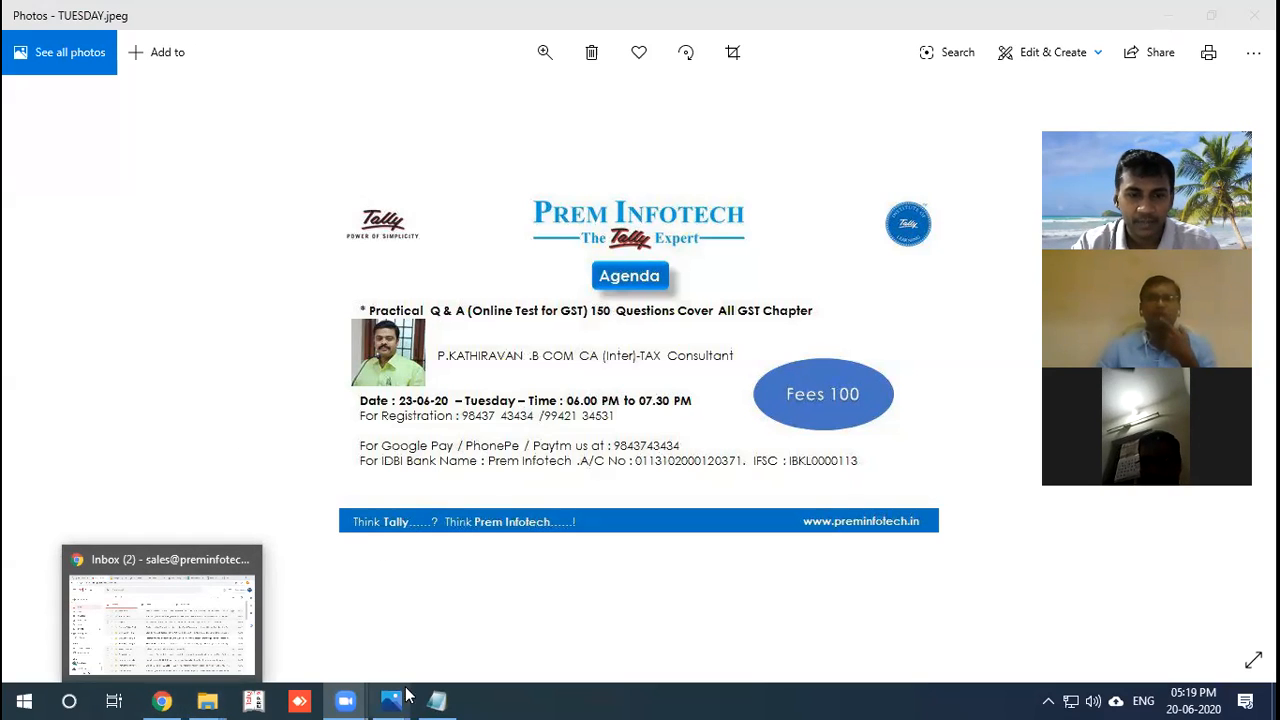
pyautogui.click(437, 700)
# Select the Registration Form title and its forms.gle link in Notepad, then bring Gmail forward.
pyautogui.click(7, 49)
pyautogui.moveTo(7, 49); pyautogui.dragTo(271, 67)
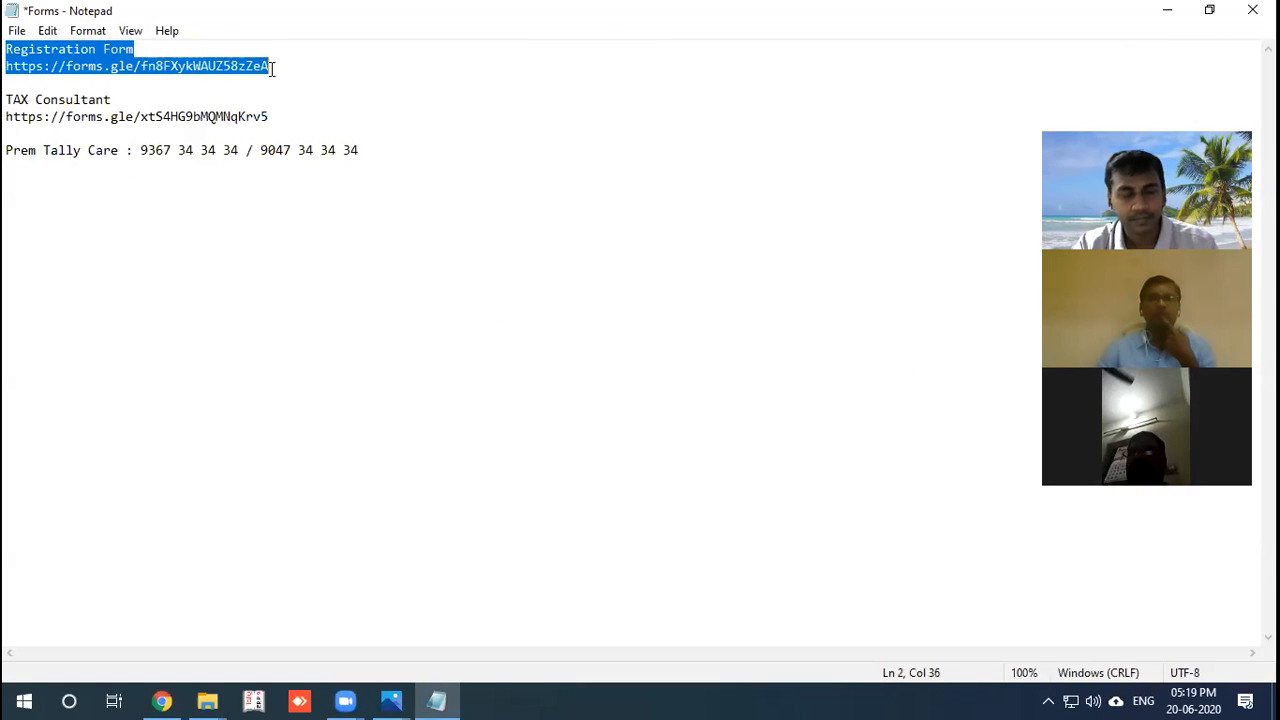
pyautogui.click(380, 649)
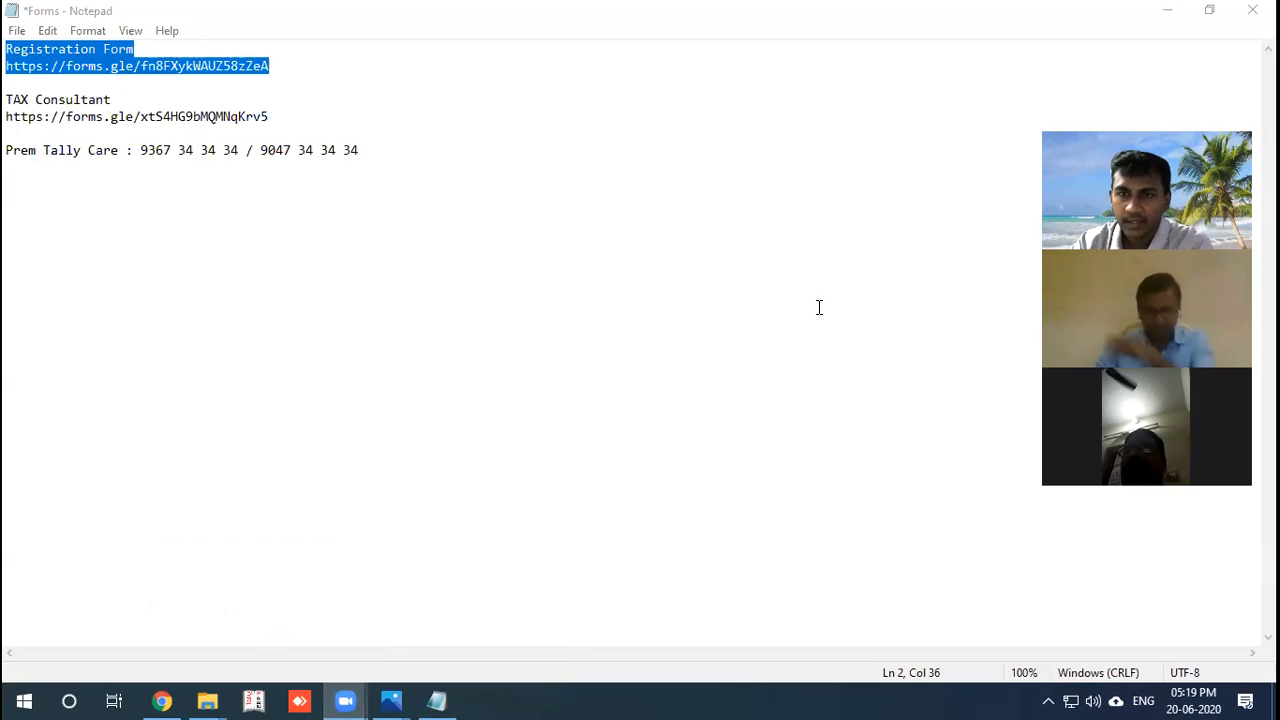
pyautogui.click(857, 277)
pyautogui.click(161, 700)
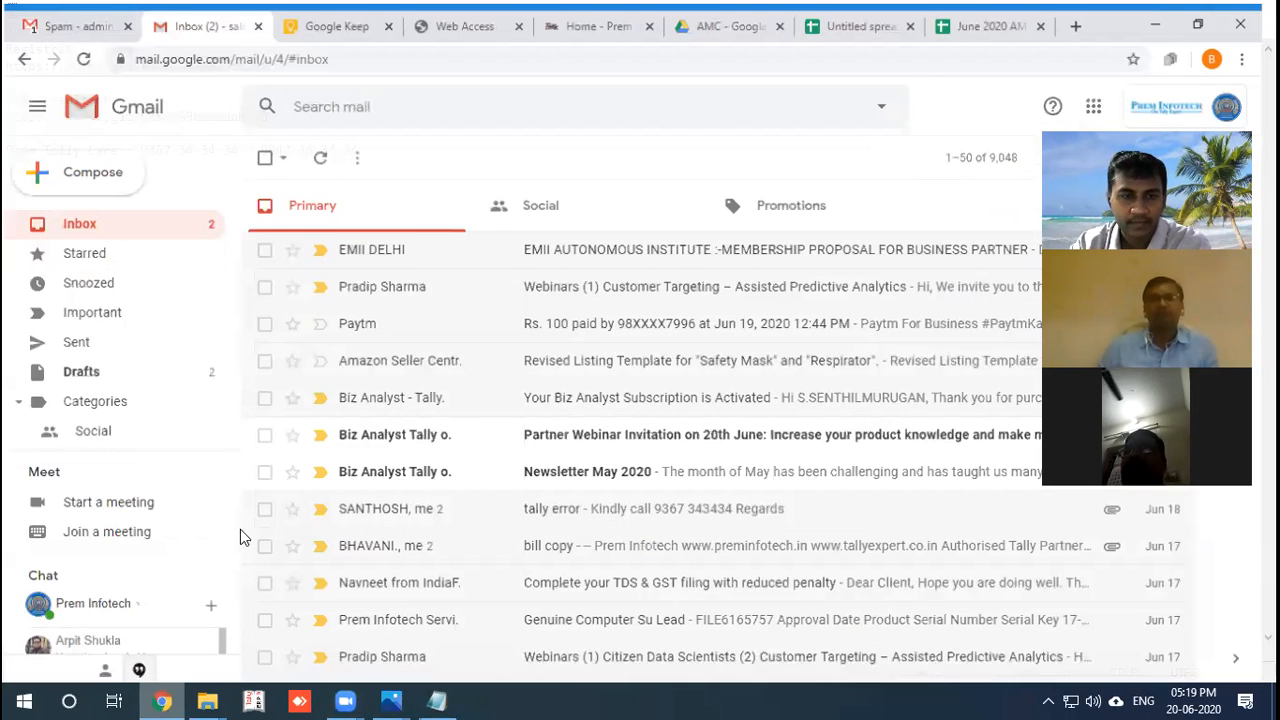
# Load preminfotech.in in a new tab and open its Registration Form from the forms panel.
pyautogui.hotkey('ctrl', 't')
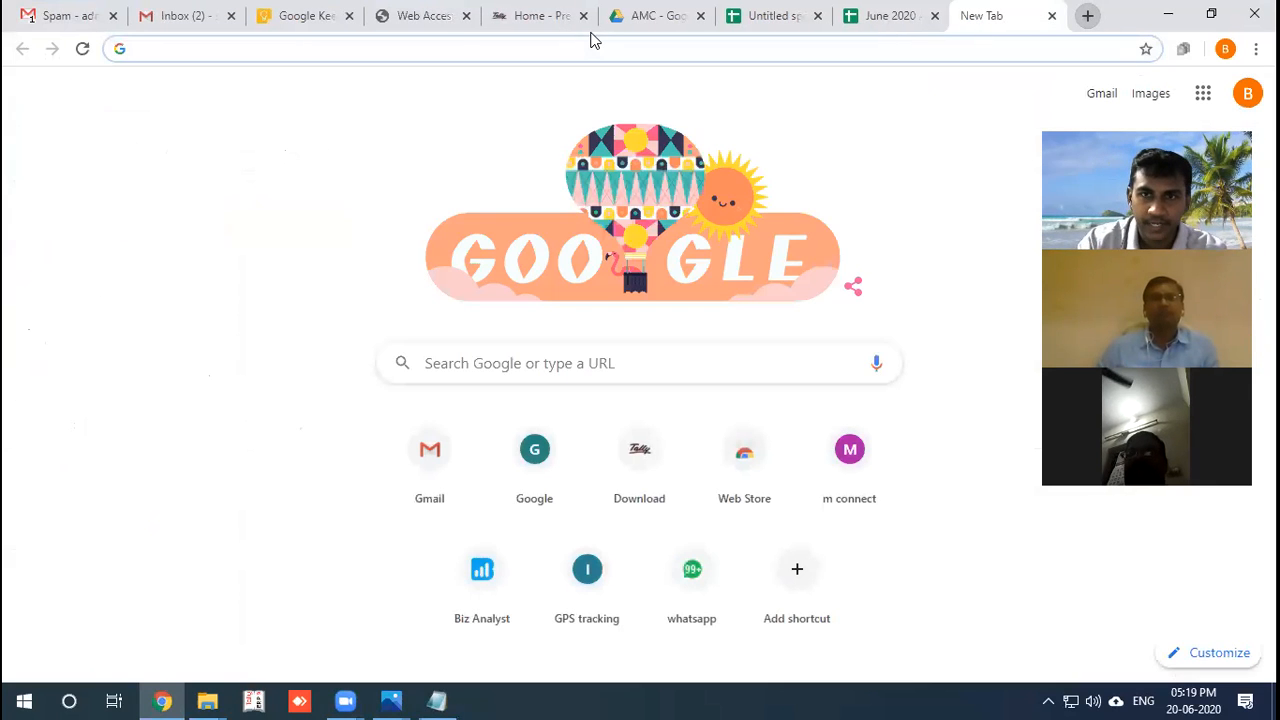
pyautogui.click(438, 49)
pyautogui.write('preminf')
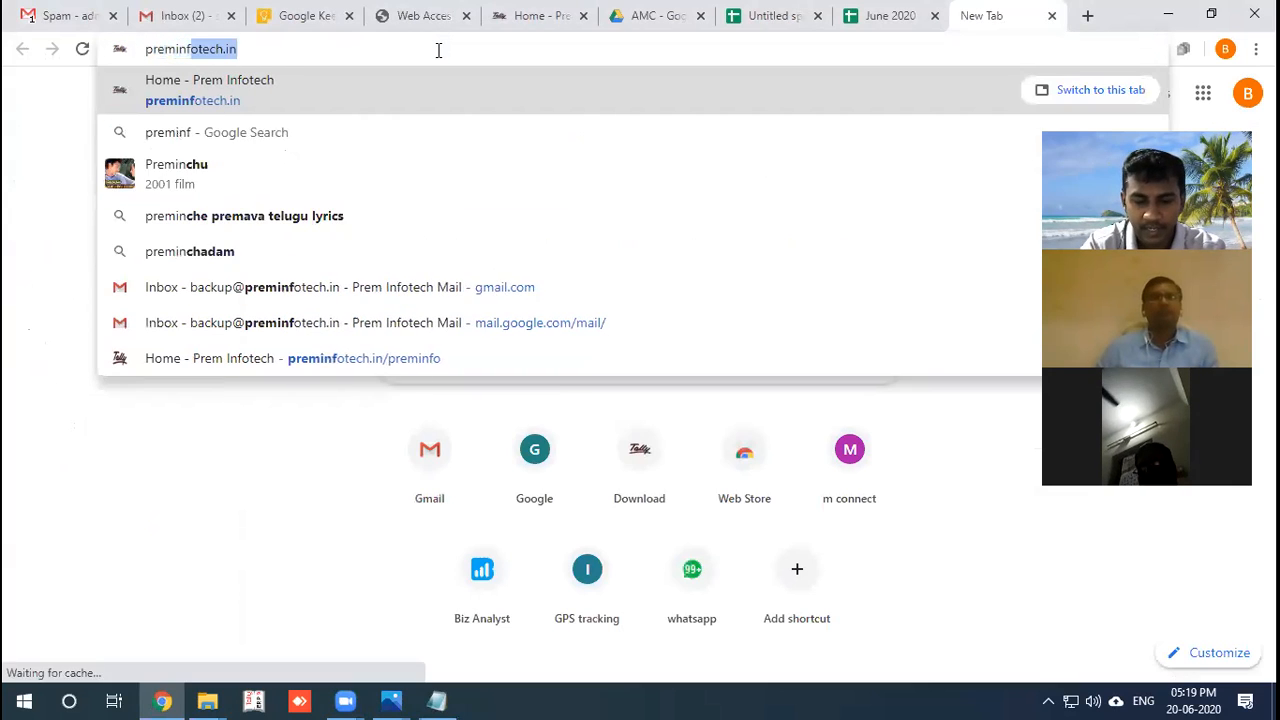
pyautogui.write('otech.in')
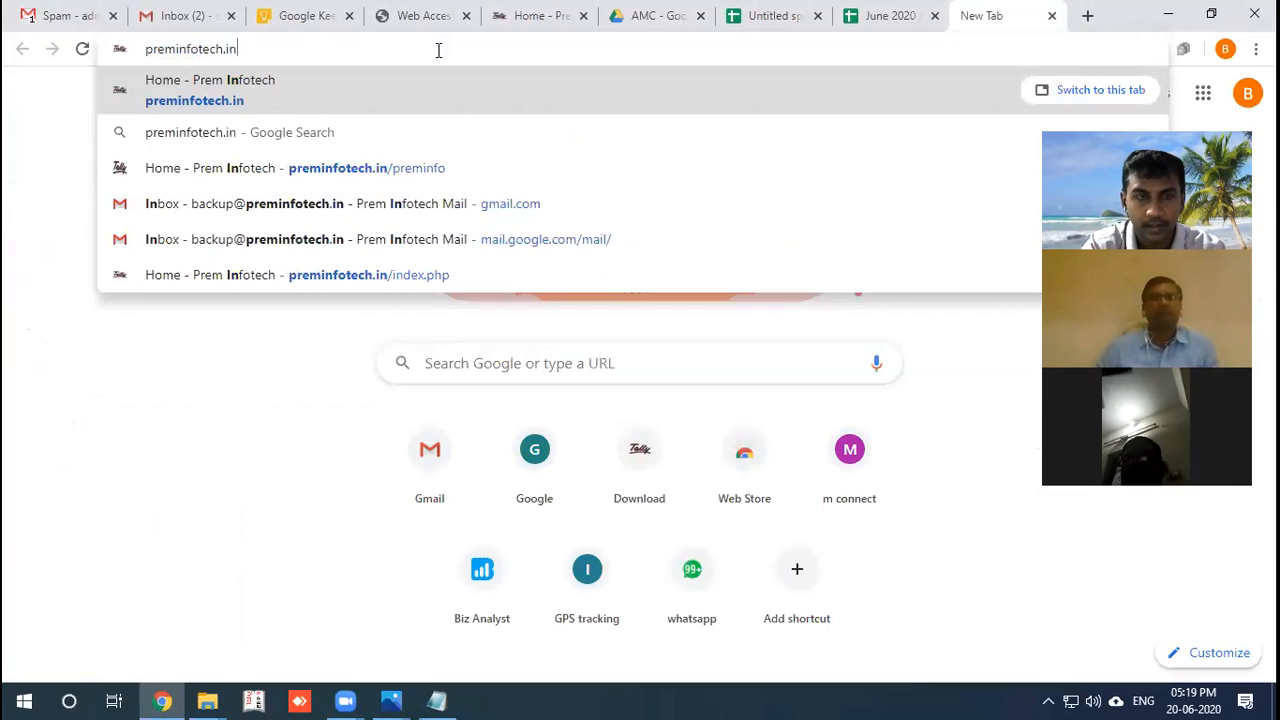
pyautogui.press('Return')
pyautogui.moveTo(600, 220)
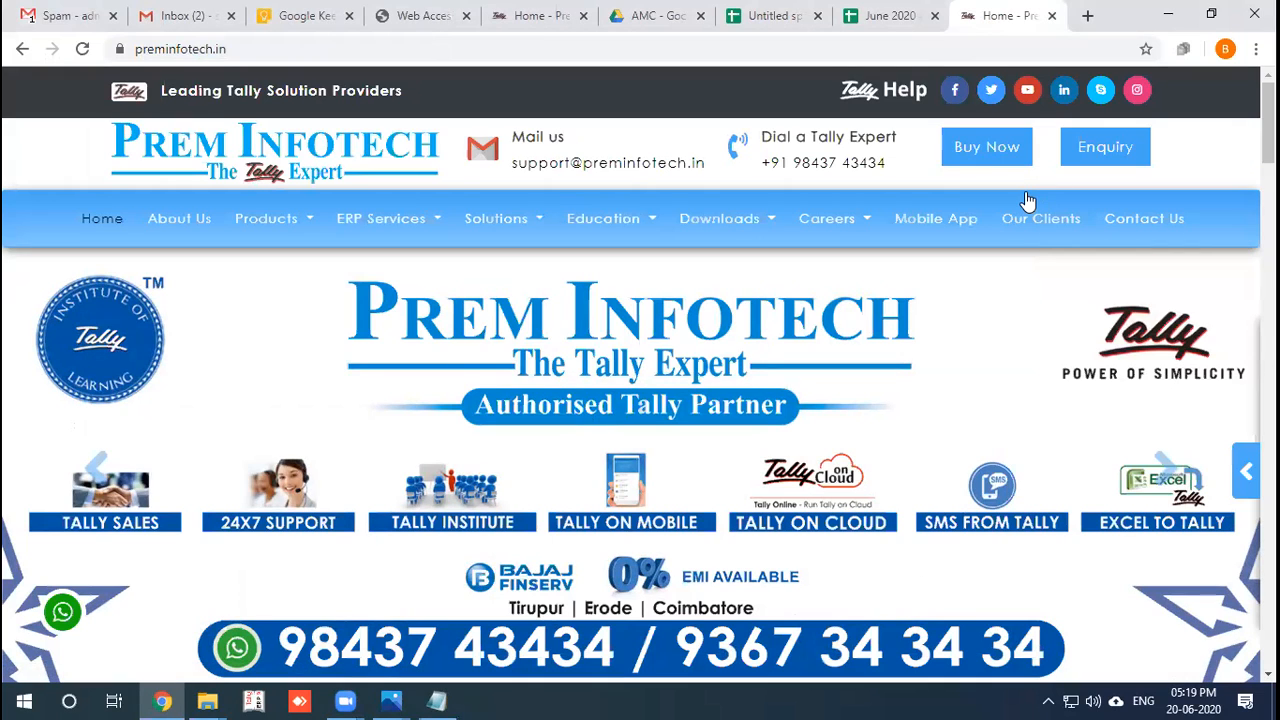
pyautogui.click(1240, 485)
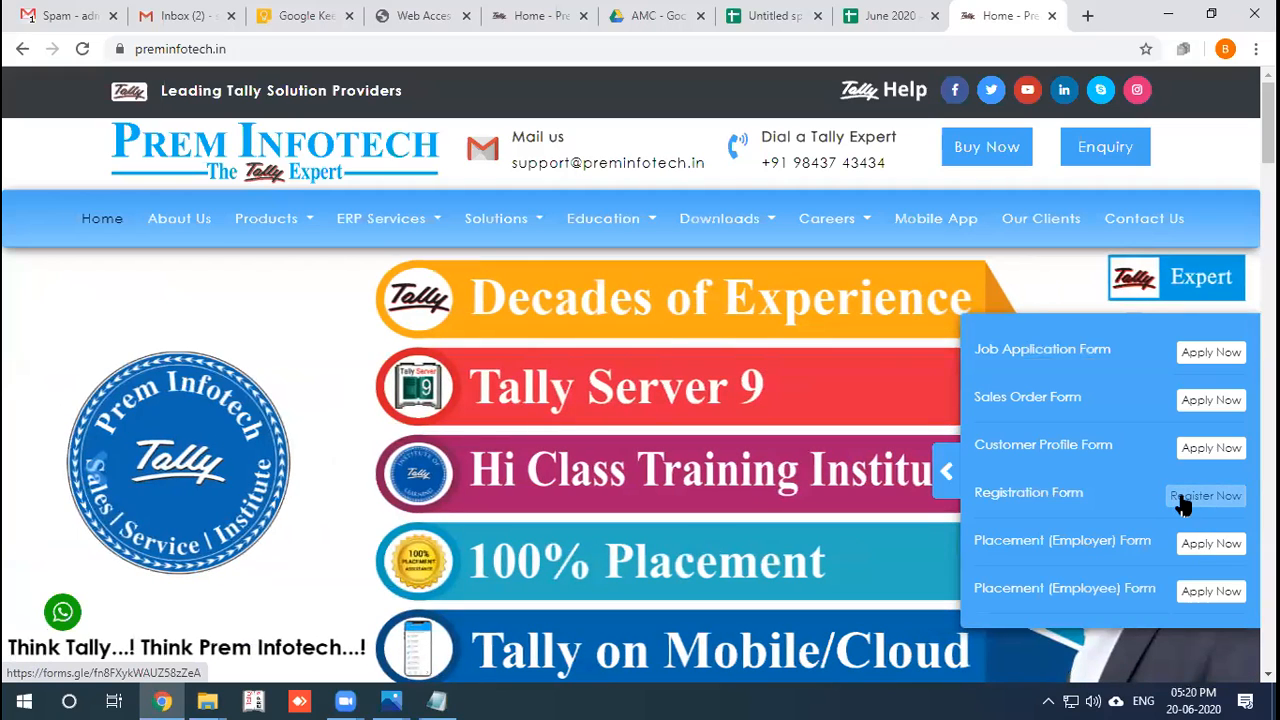
pyautogui.click(1181, 498)
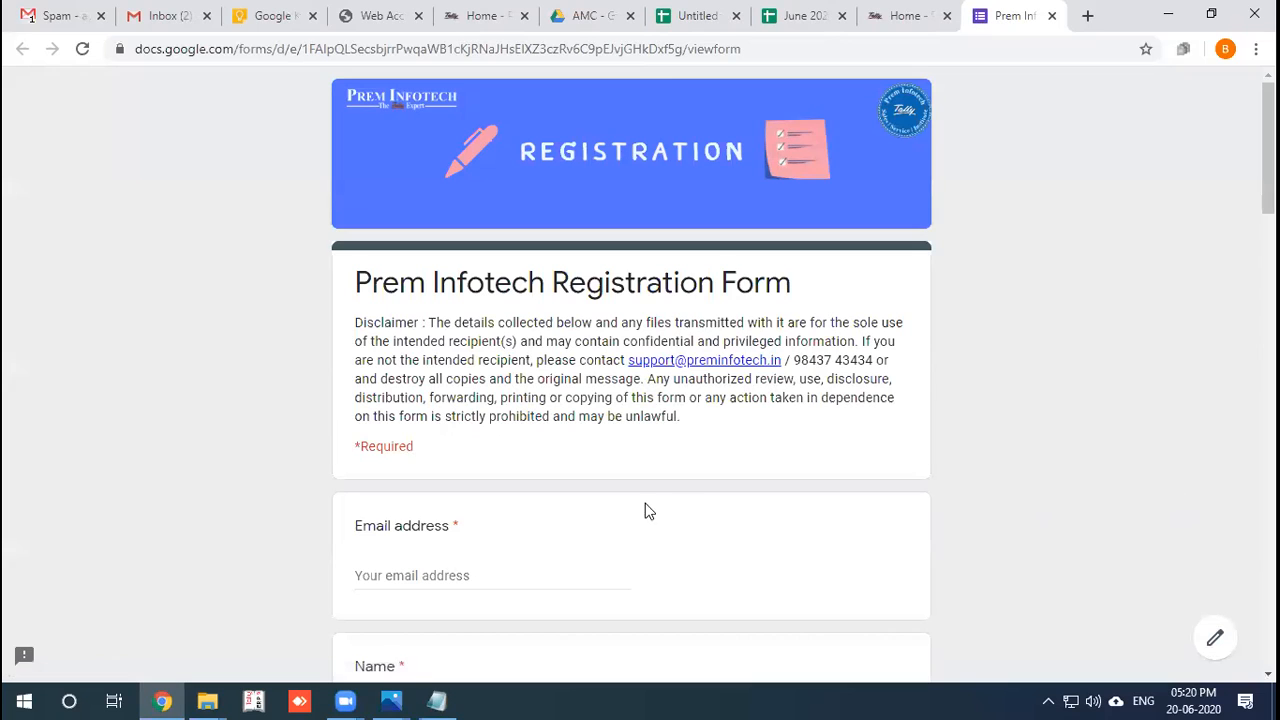
# Fill in the registrant's email address, full name and mobile number.
pyautogui.scroll(-2, 465, 512)
pyautogui.click(411, 388)
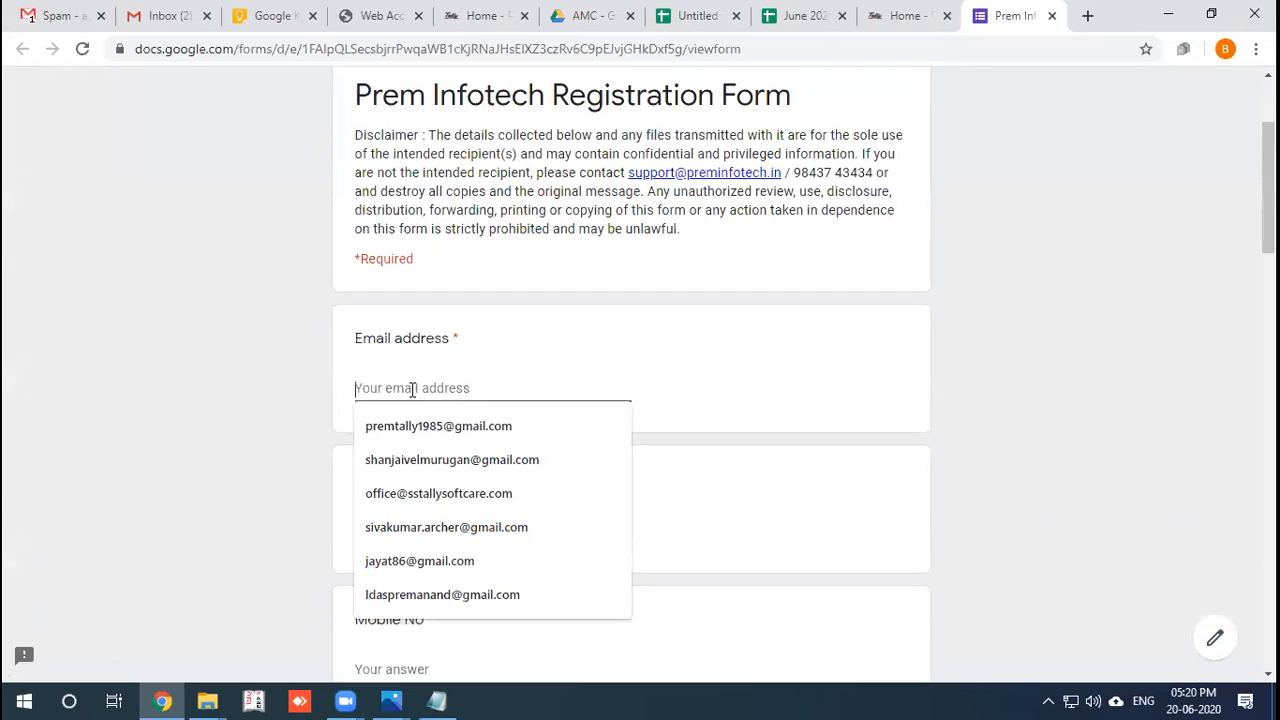
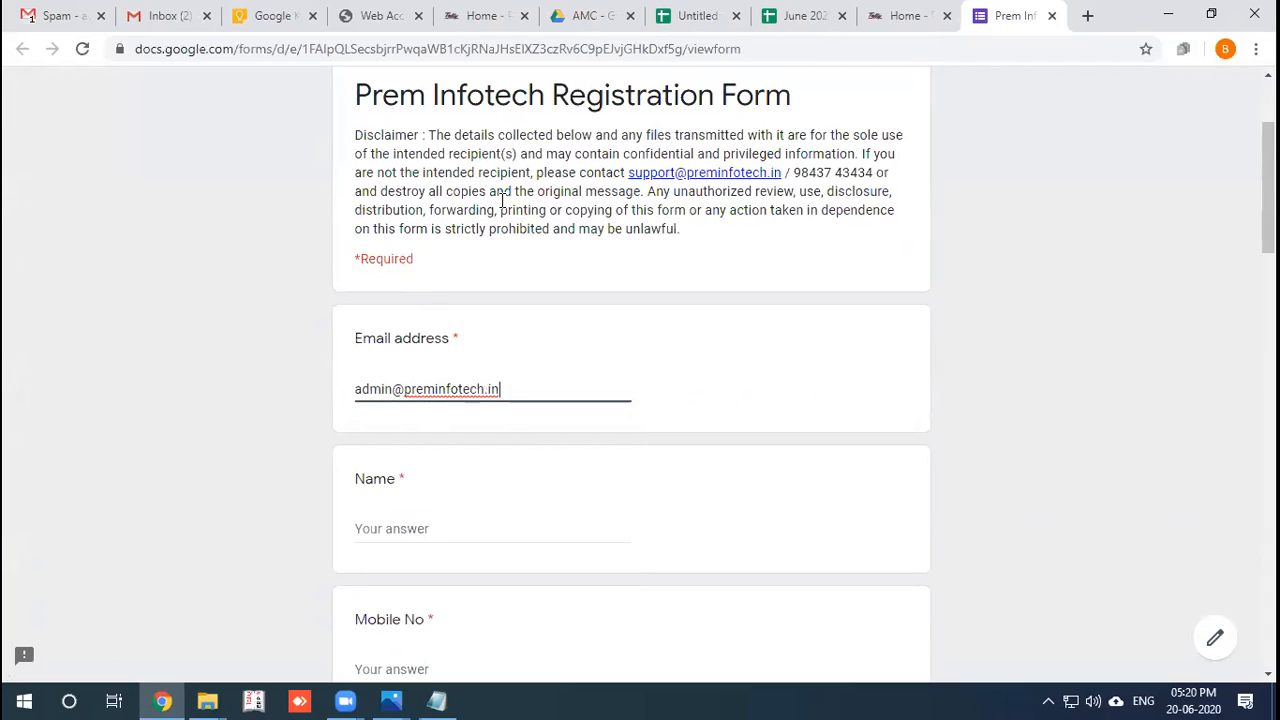
pyautogui.click(434, 522)
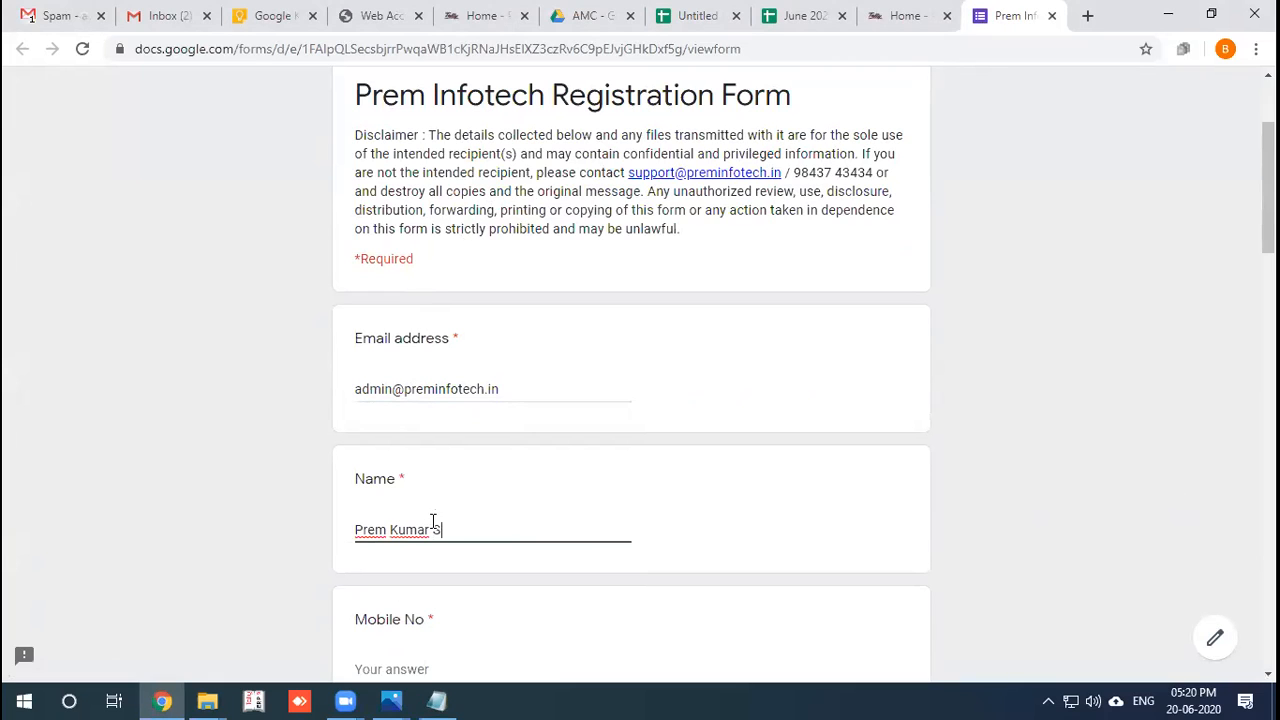
pyautogui.scroll(-3, 434, 470)
pyautogui.click(420, 390)
# Set Designation to Owner and Company / Institution Name to 'Prem Infotech'.
pyautogui.click(475, 529)
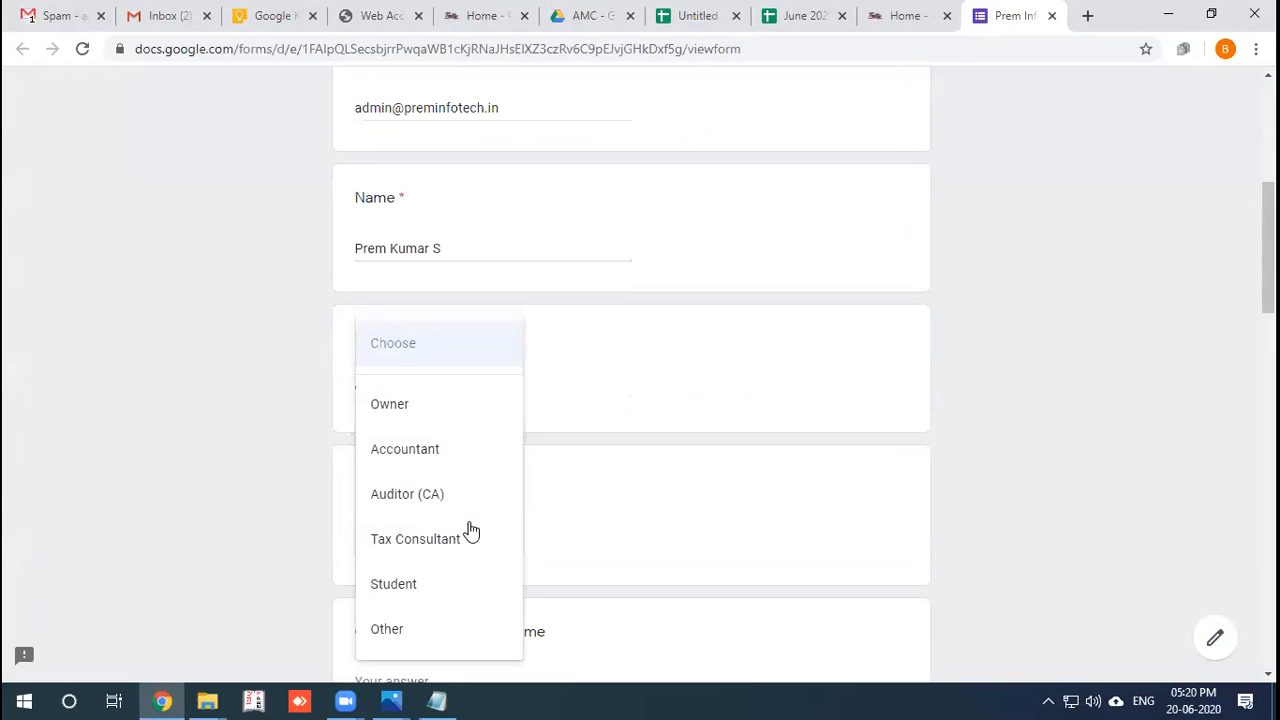
pyautogui.click(974, 423)
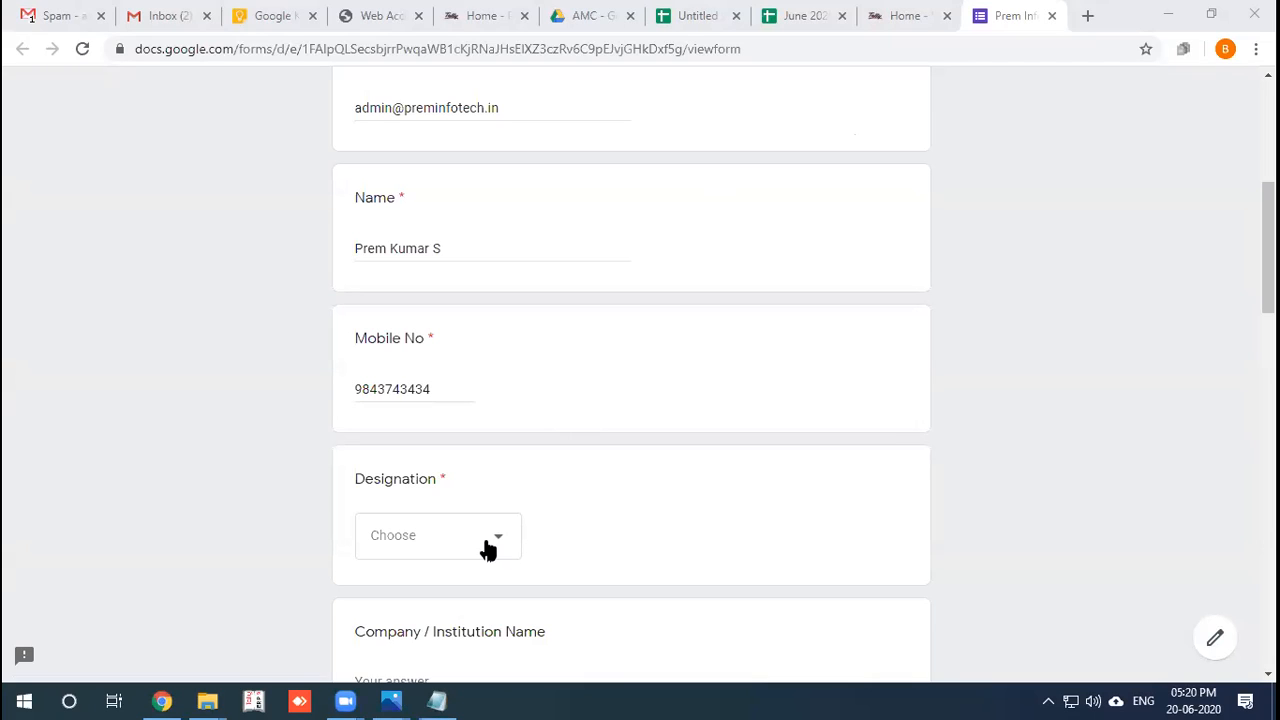
pyautogui.click(488, 550)
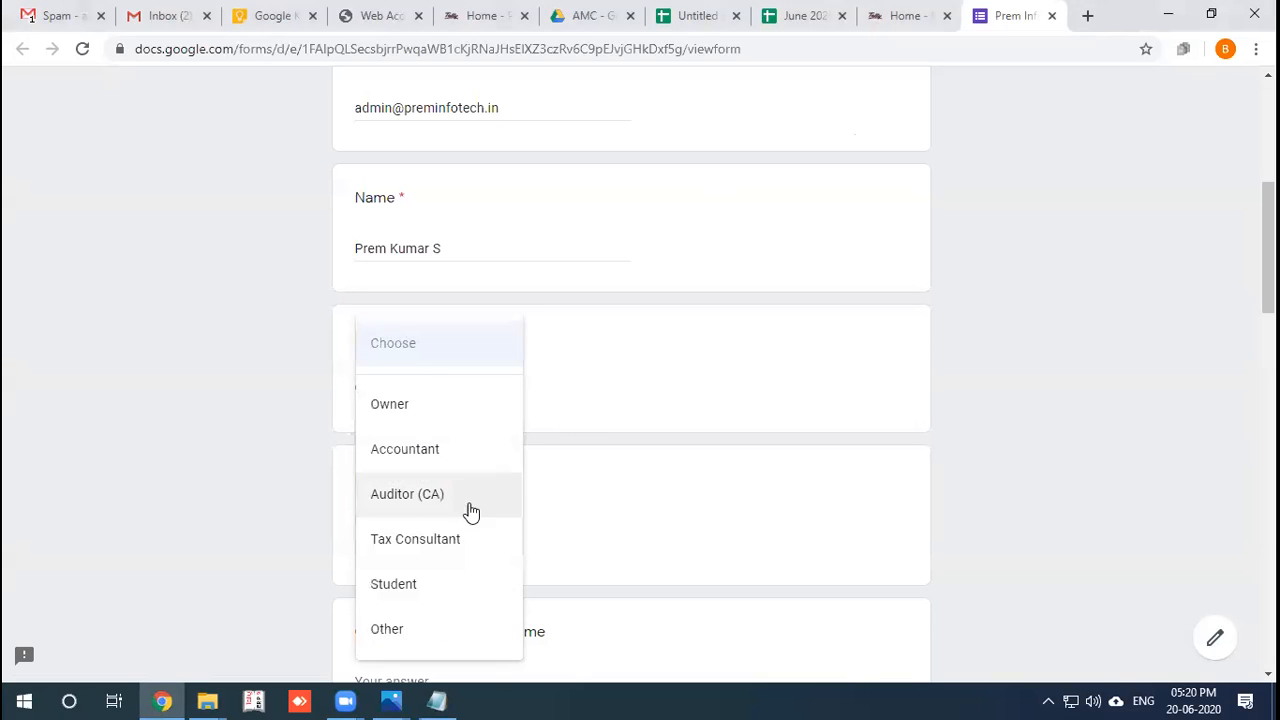
pyautogui.click(448, 417)
pyautogui.scroll(-2, 733, 501)
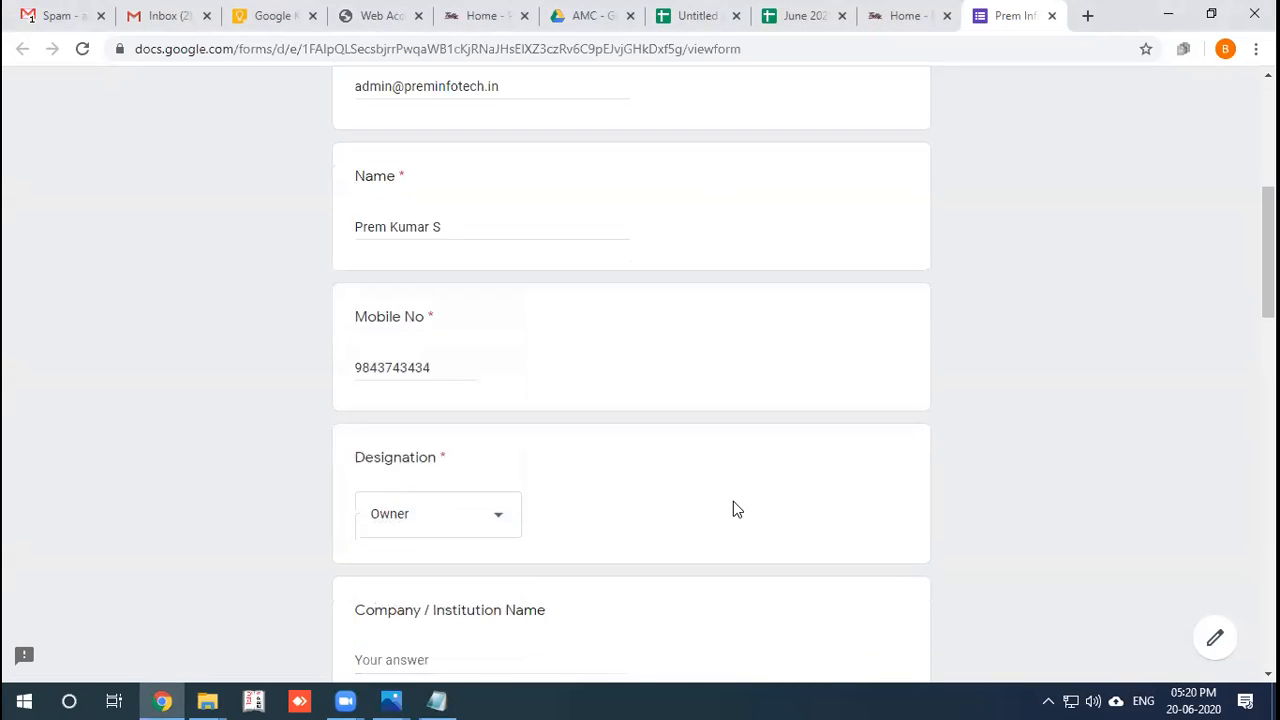
pyautogui.click(537, 499)
pyautogui.write('Pr')
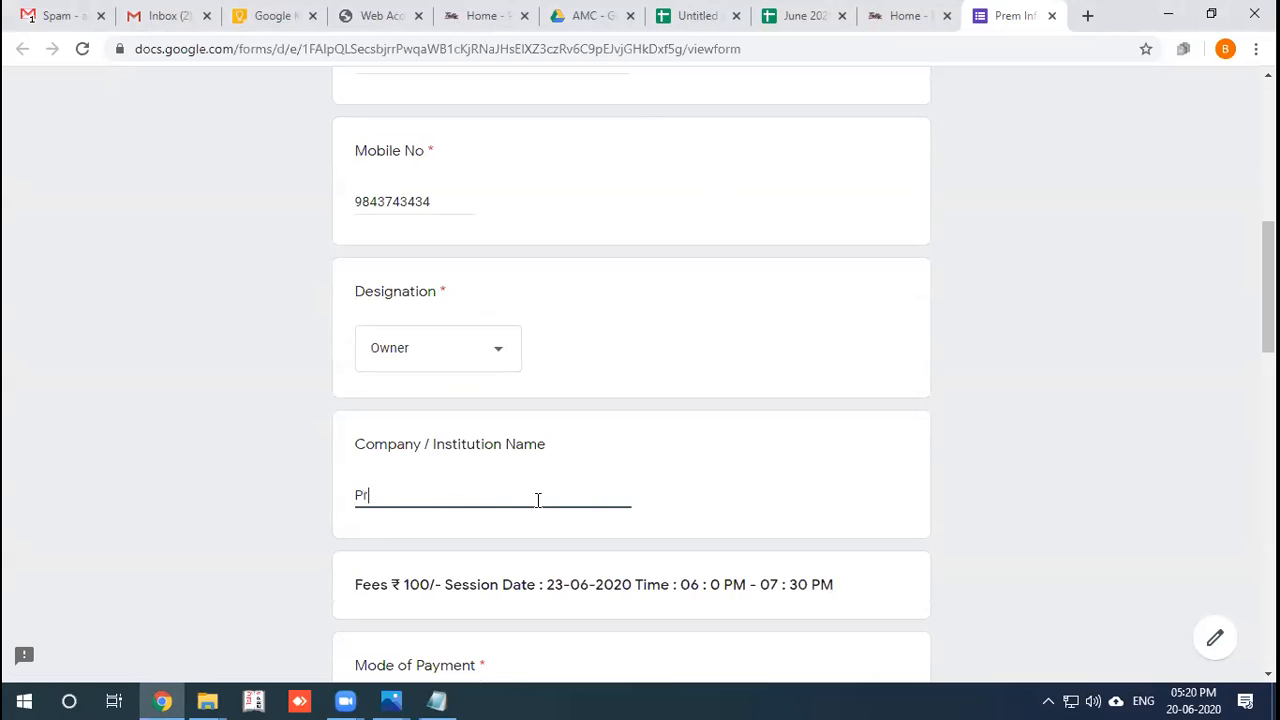
pyautogui.write('em Infotech')
pyautogui.scroll(-2, 460, 460)
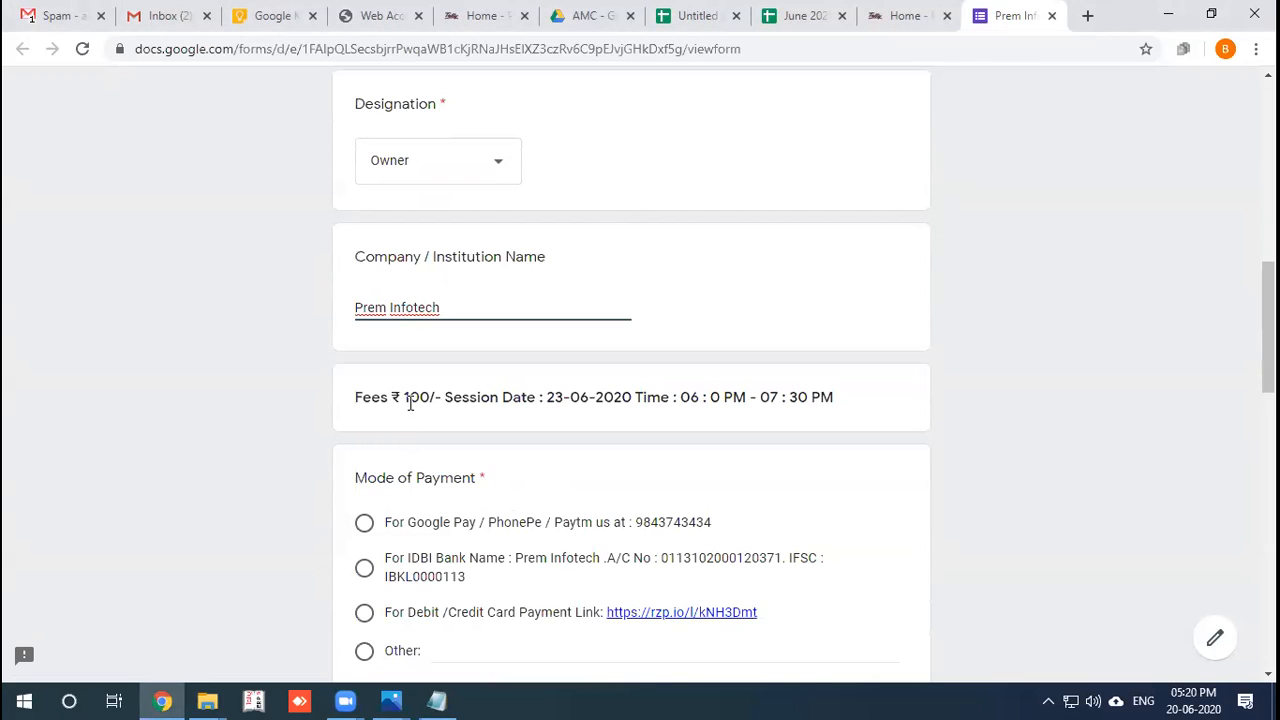
pyautogui.scroll(-1, 677, 391)
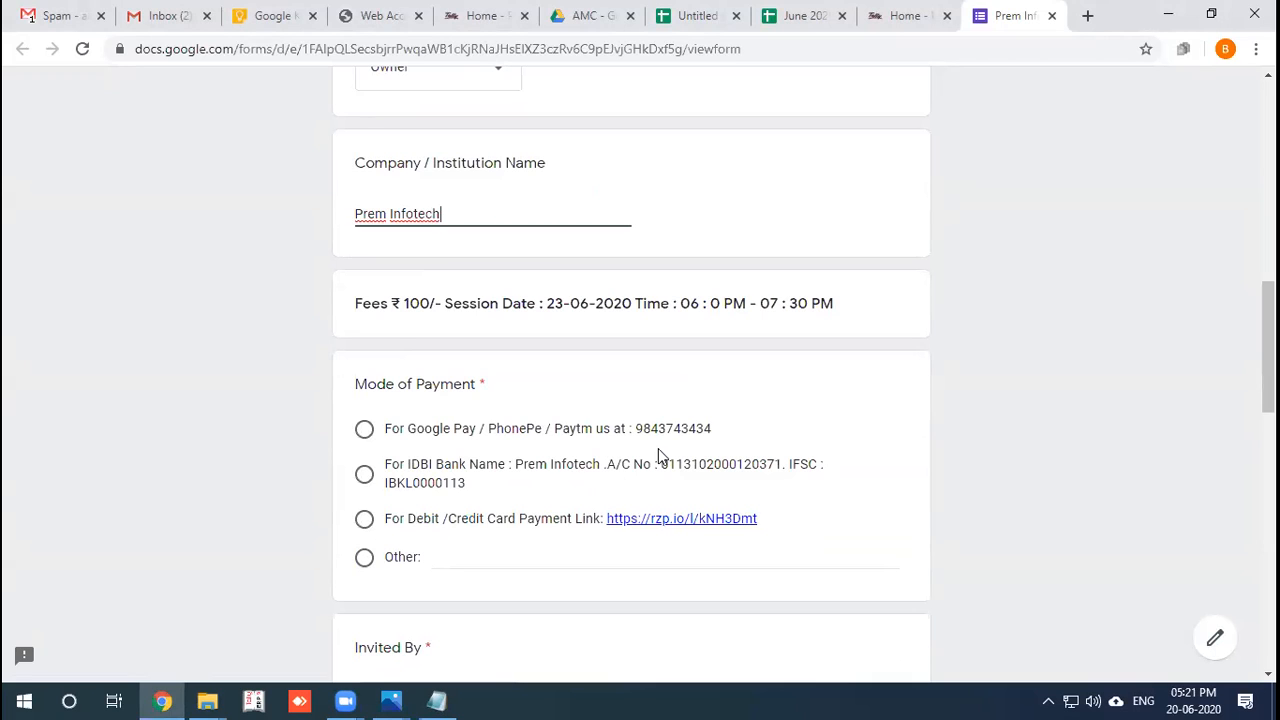
# Open the Razorpay payment link and autofill the payer's email, mobile number and name.
pyautogui.click(658, 522)
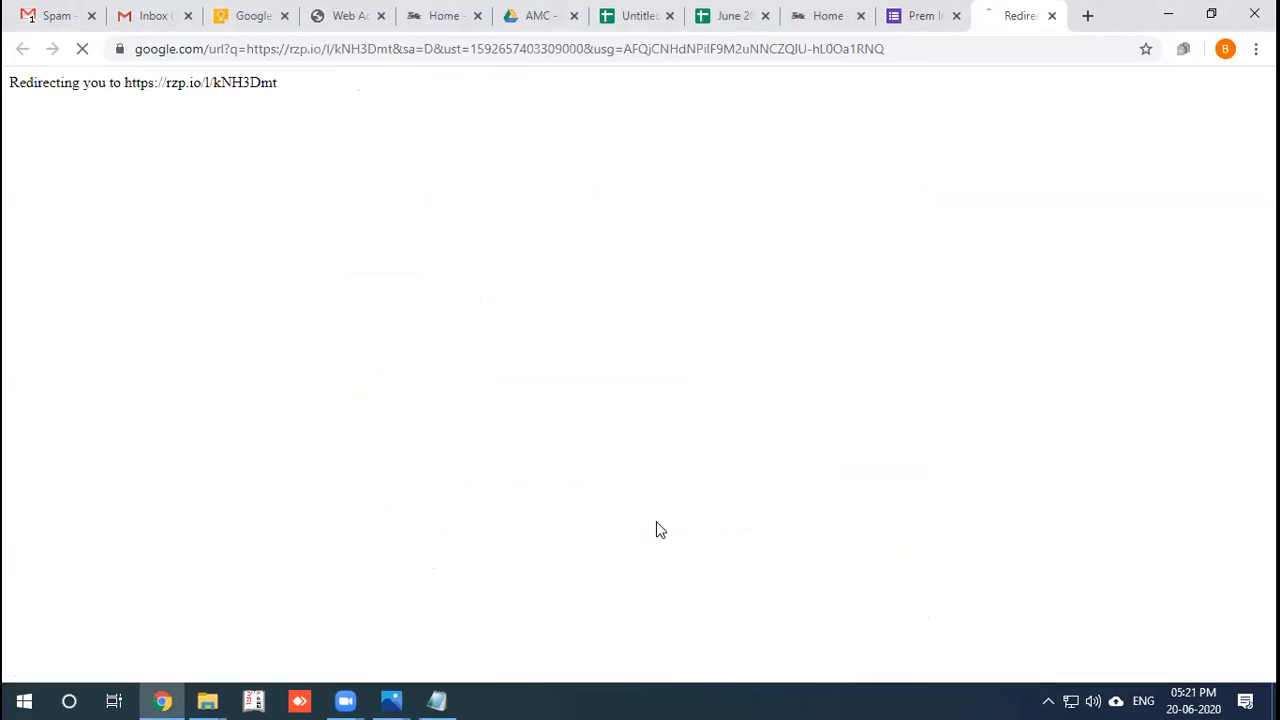
pyautogui.click(926, 388)
pyautogui.click(922, 425)
pyautogui.click(920, 430)
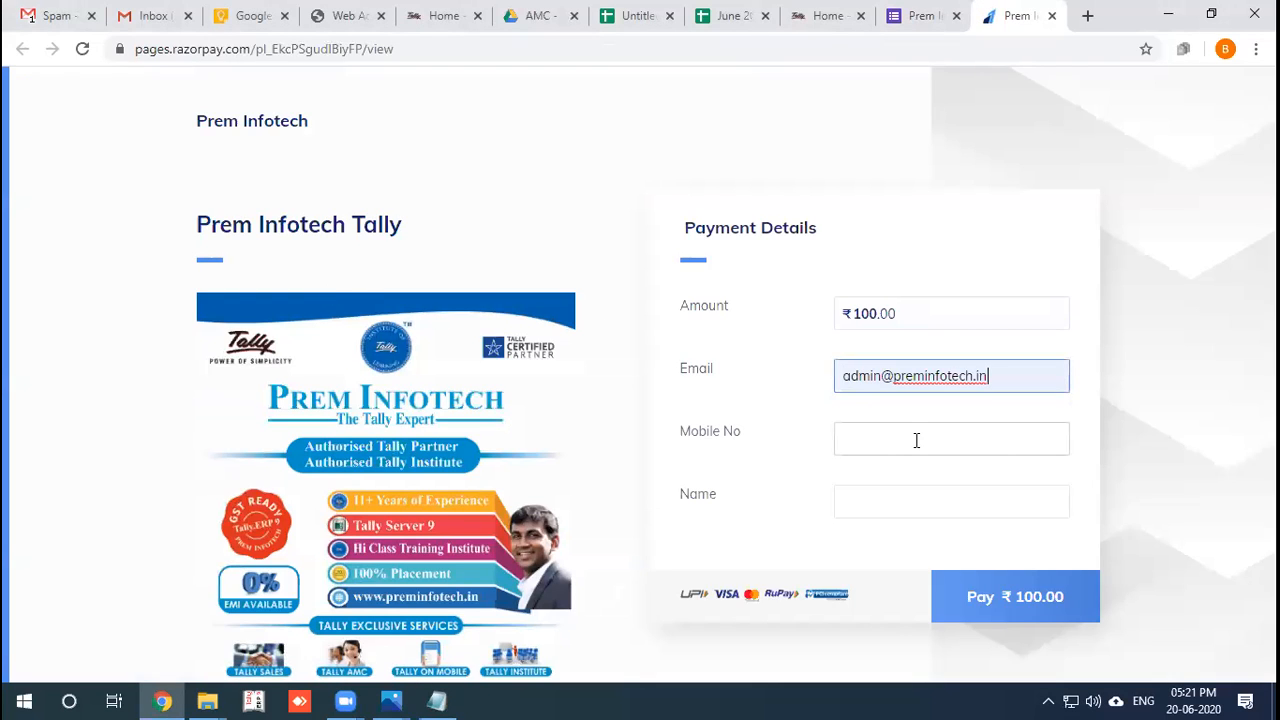
pyautogui.click(905, 470)
pyautogui.click(891, 493)
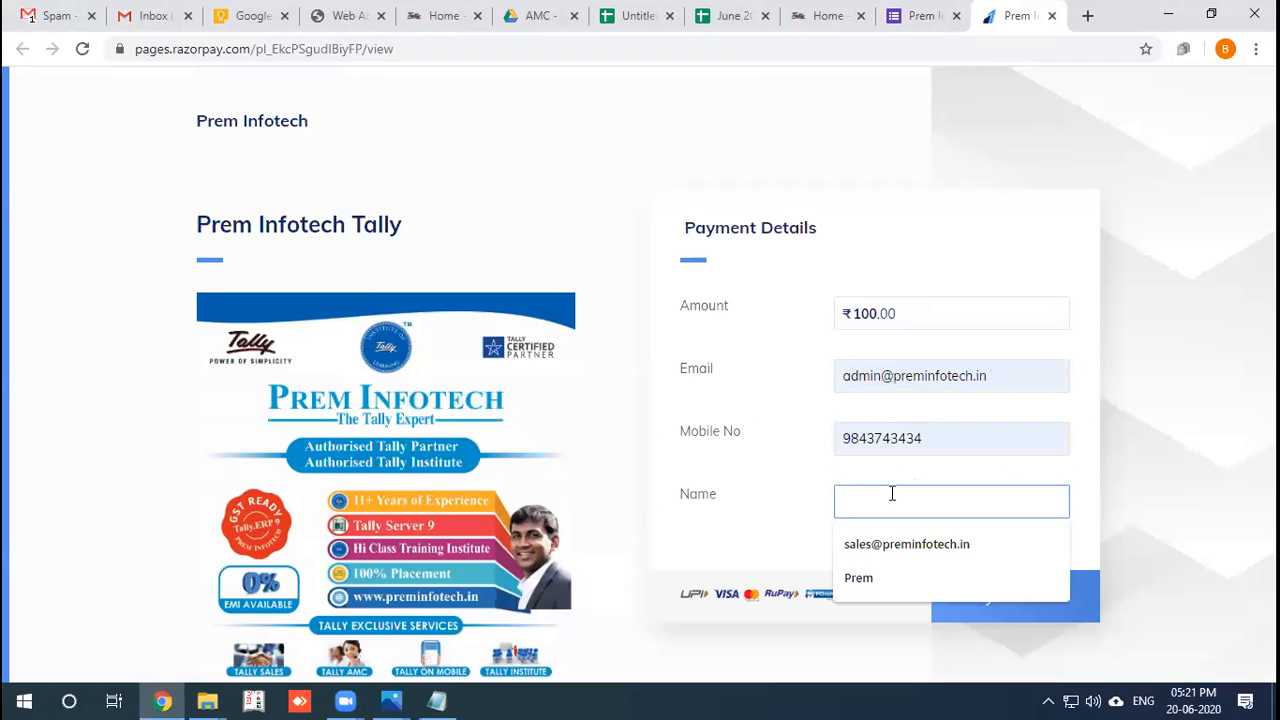
pyautogui.click(862, 577)
# Start the ₹100.00 payment, close the payment options, and return to the form.
pyautogui.click(968, 590)
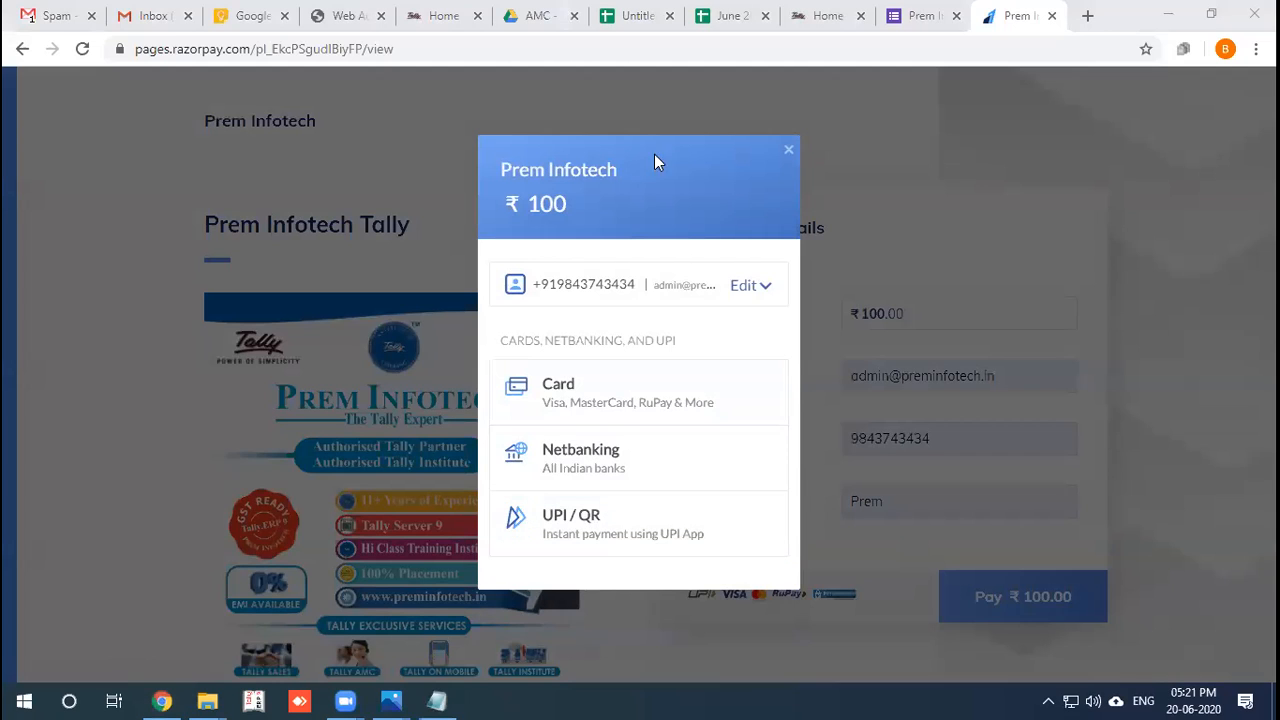
pyautogui.click(788, 152)
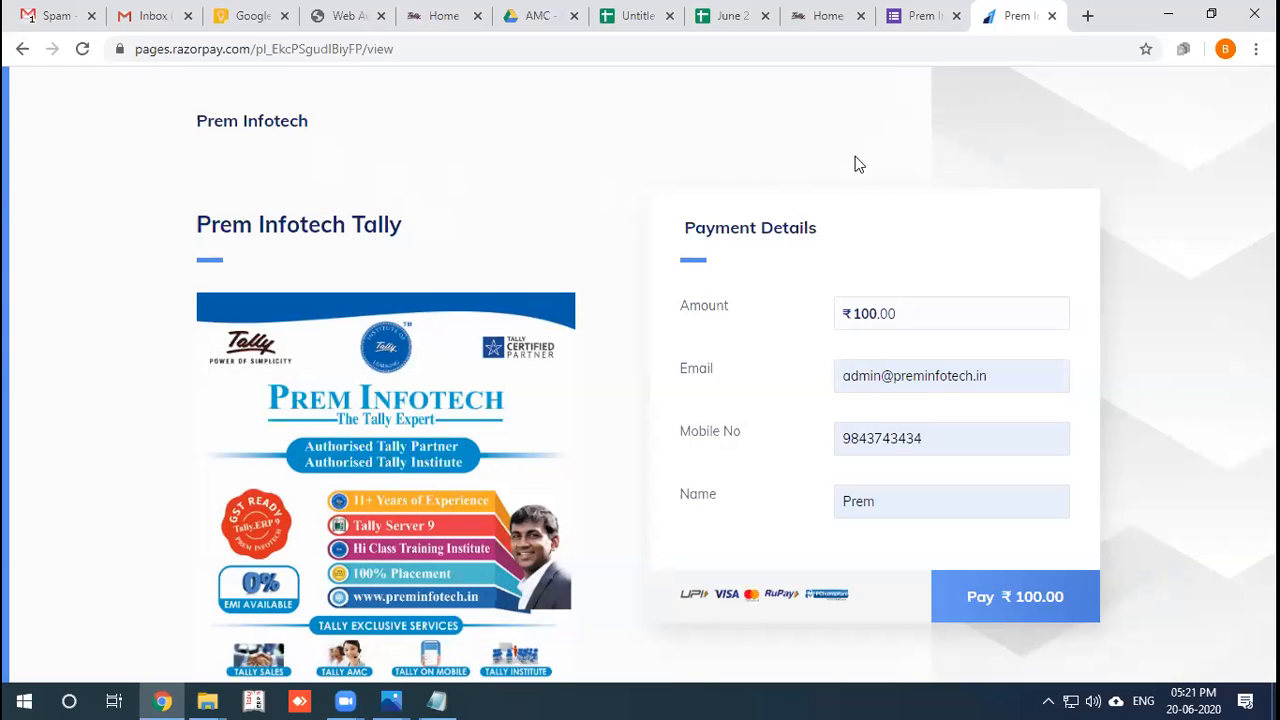
pyautogui.hotkey('ctrl', 'shift', 'Tab')
pyautogui.scroll(-1, 597, 451)
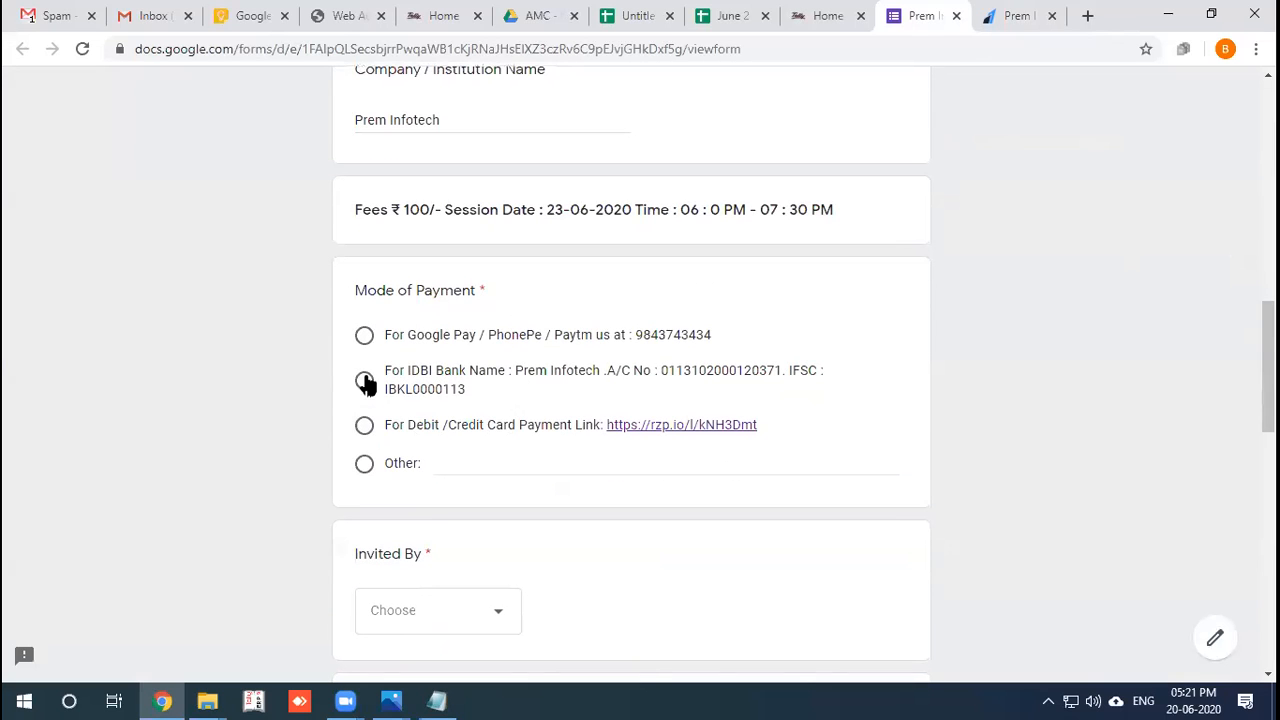
# Choose Debit/Credit Card as payment mode and pick the inviter in Invited By.
pyautogui.click(364, 426)
pyautogui.scroll(-2, 509, 543)
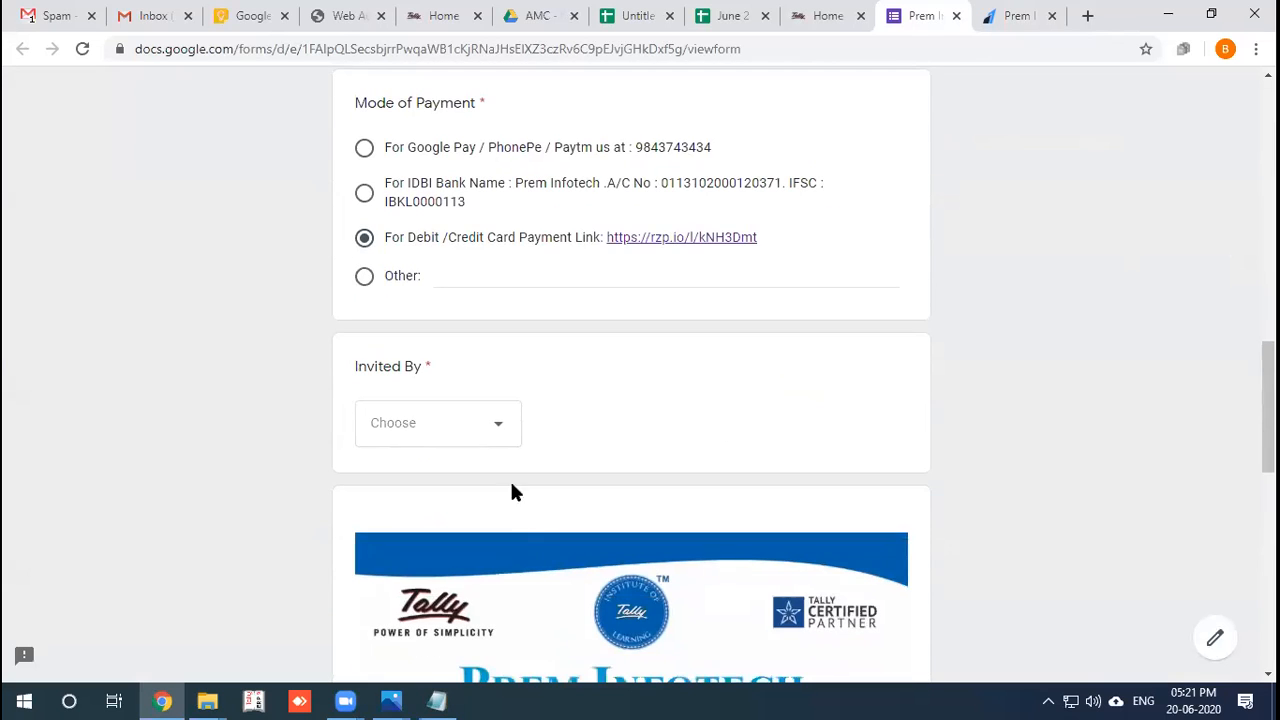
pyautogui.click(488, 438)
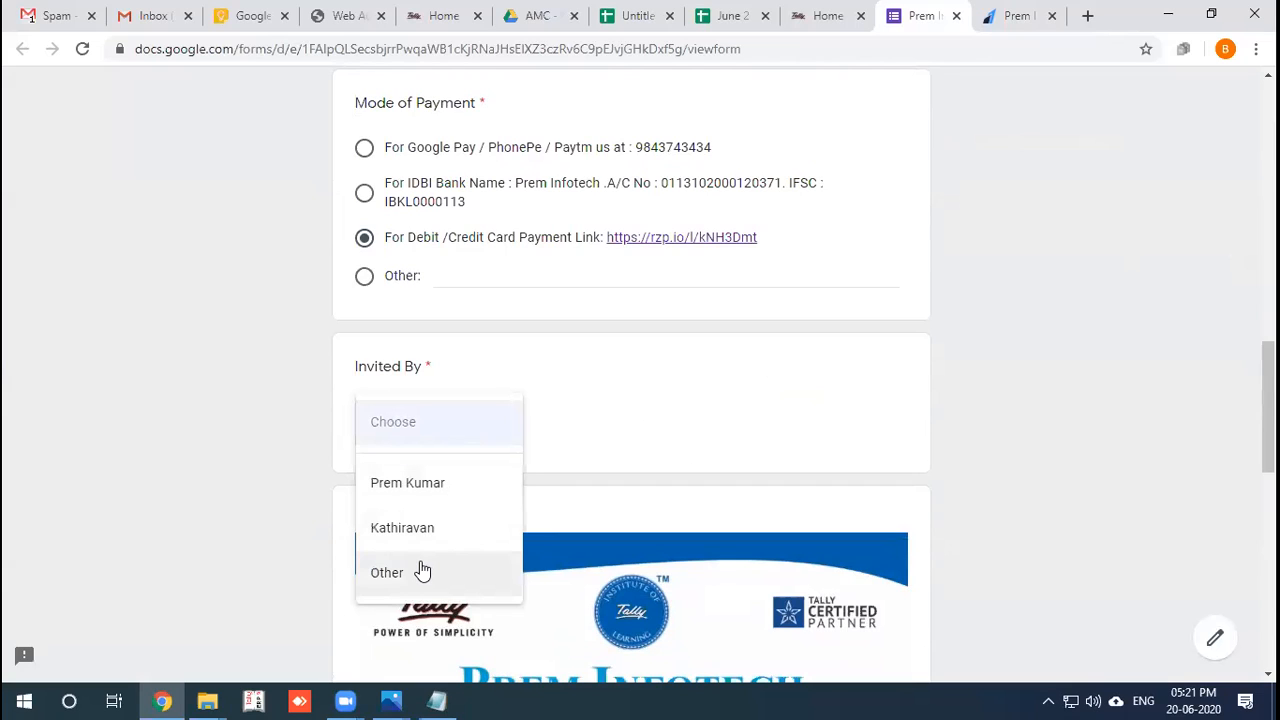
pyautogui.click(417, 485)
pyautogui.scroll(-5, 812, 434)
pyautogui.scroll(-4, 812, 434)
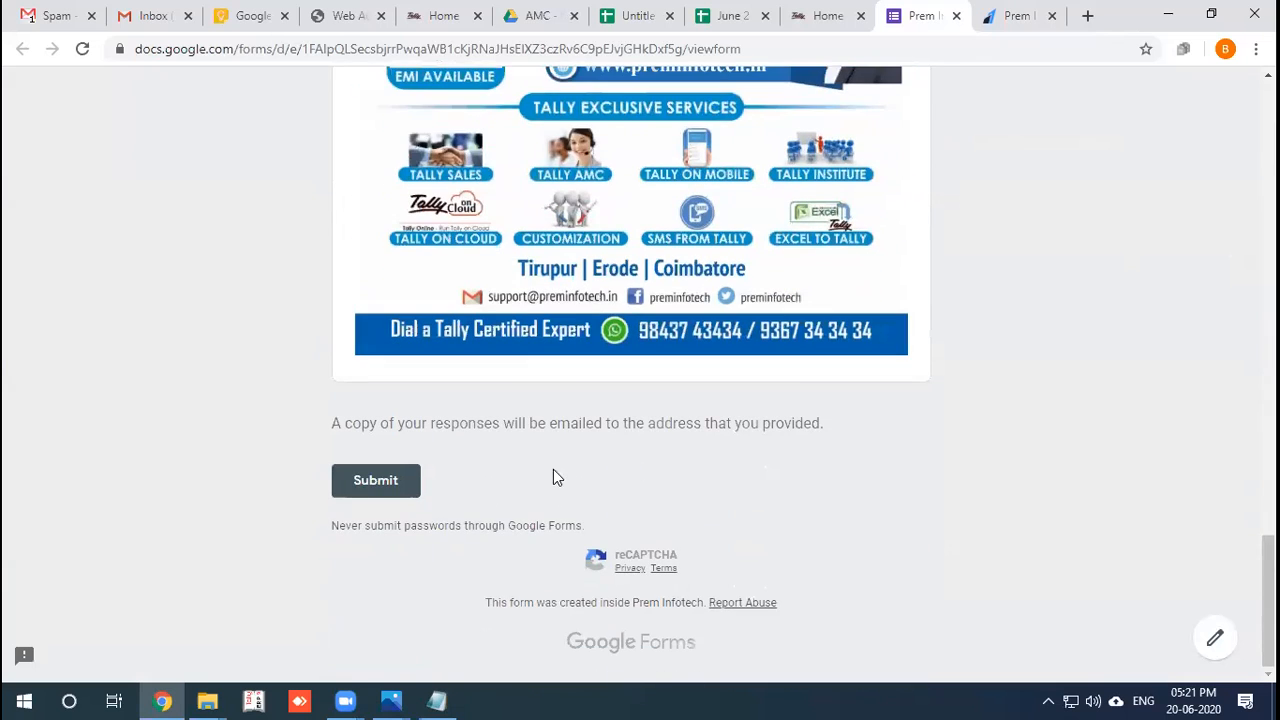
# Submit the form, pass the motorcycle reCAPTCHA, and switch to Gmail.
pyautogui.click(371, 493)
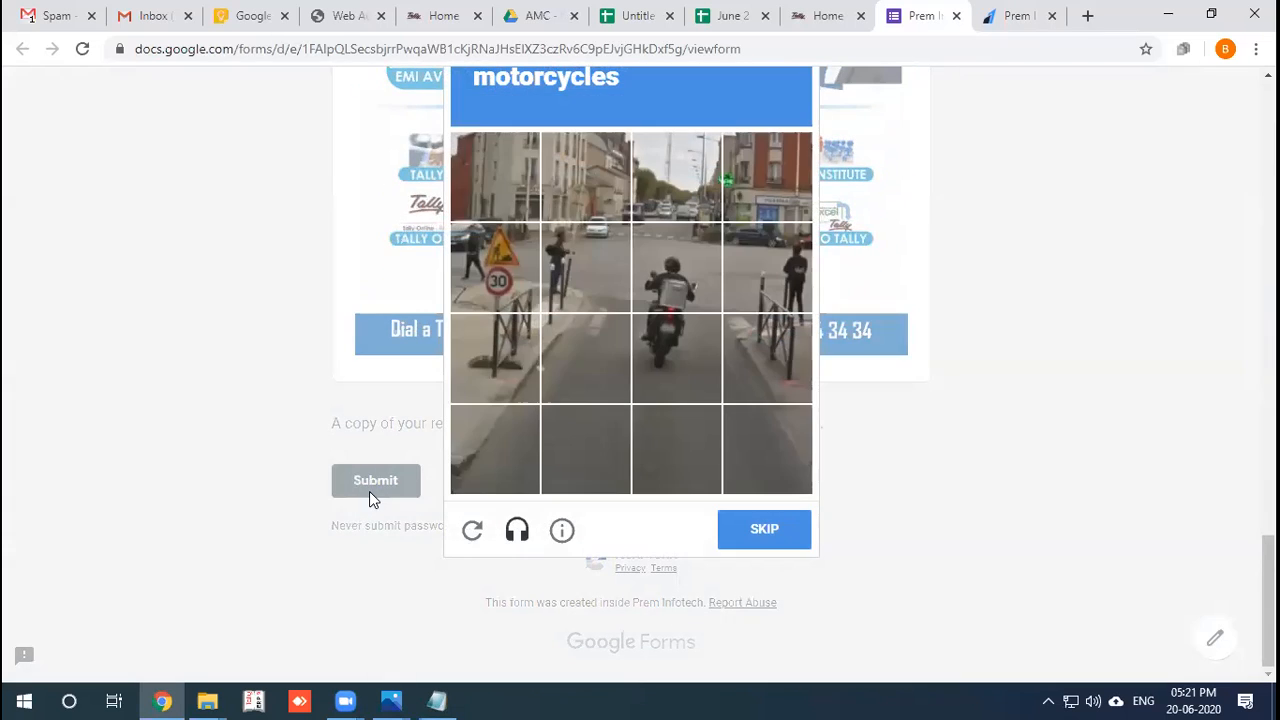
pyautogui.click(686, 272)
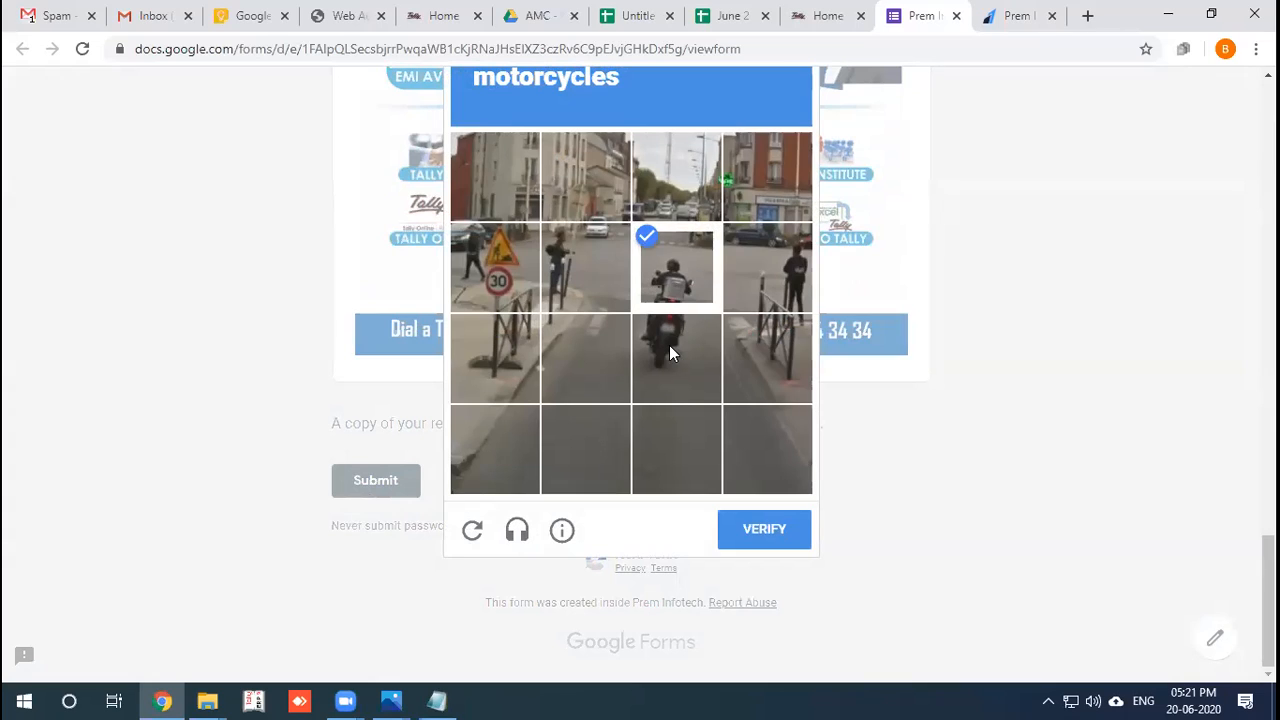
pyautogui.click(690, 349)
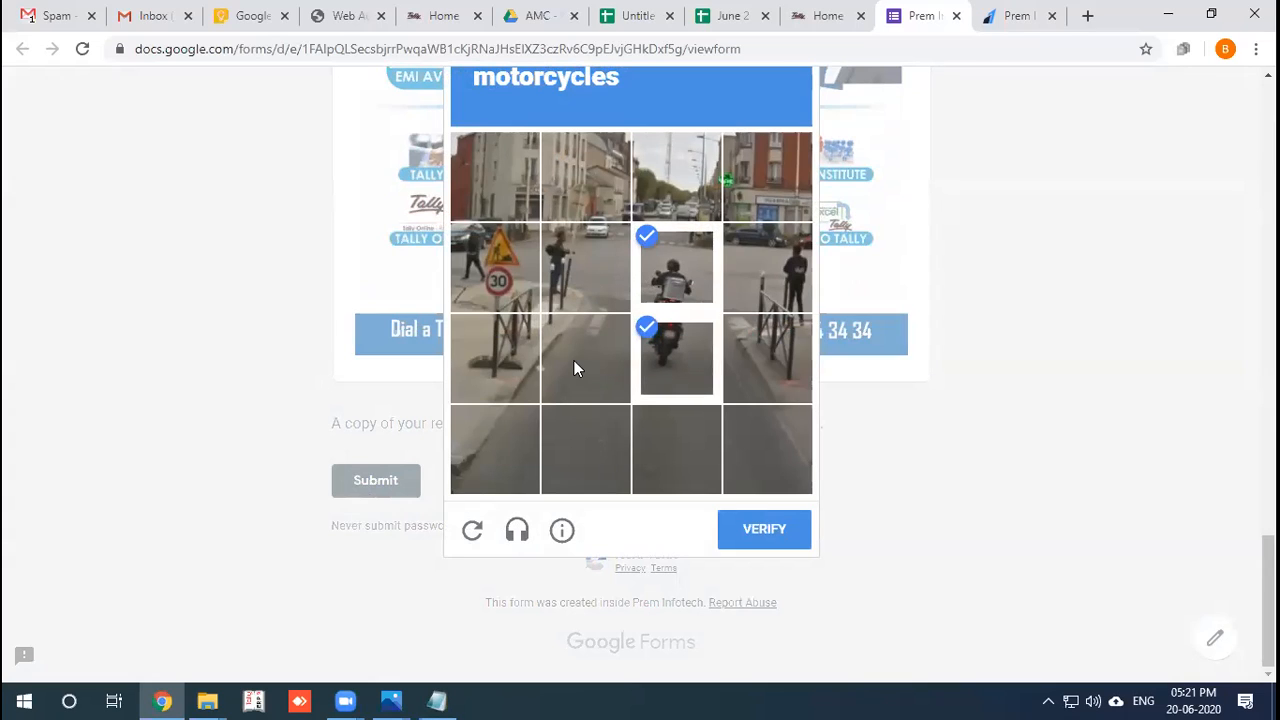
pyautogui.click(742, 530)
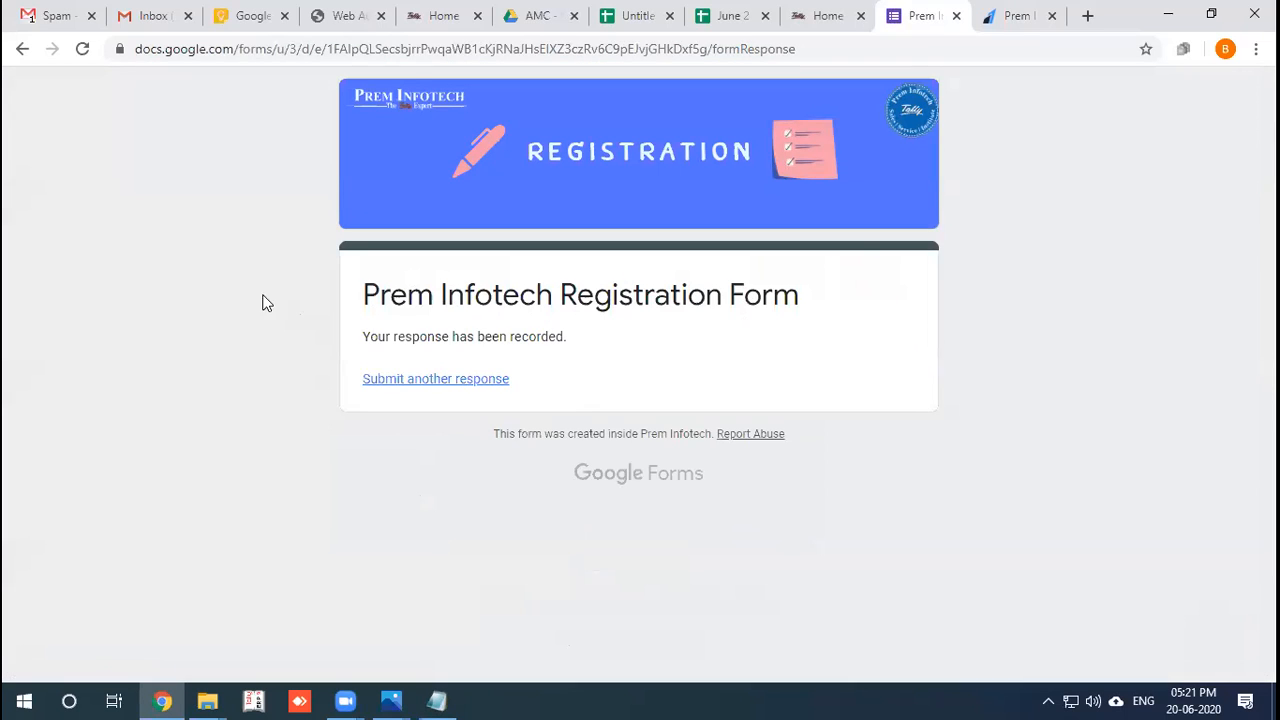
pyautogui.click(60, 19)
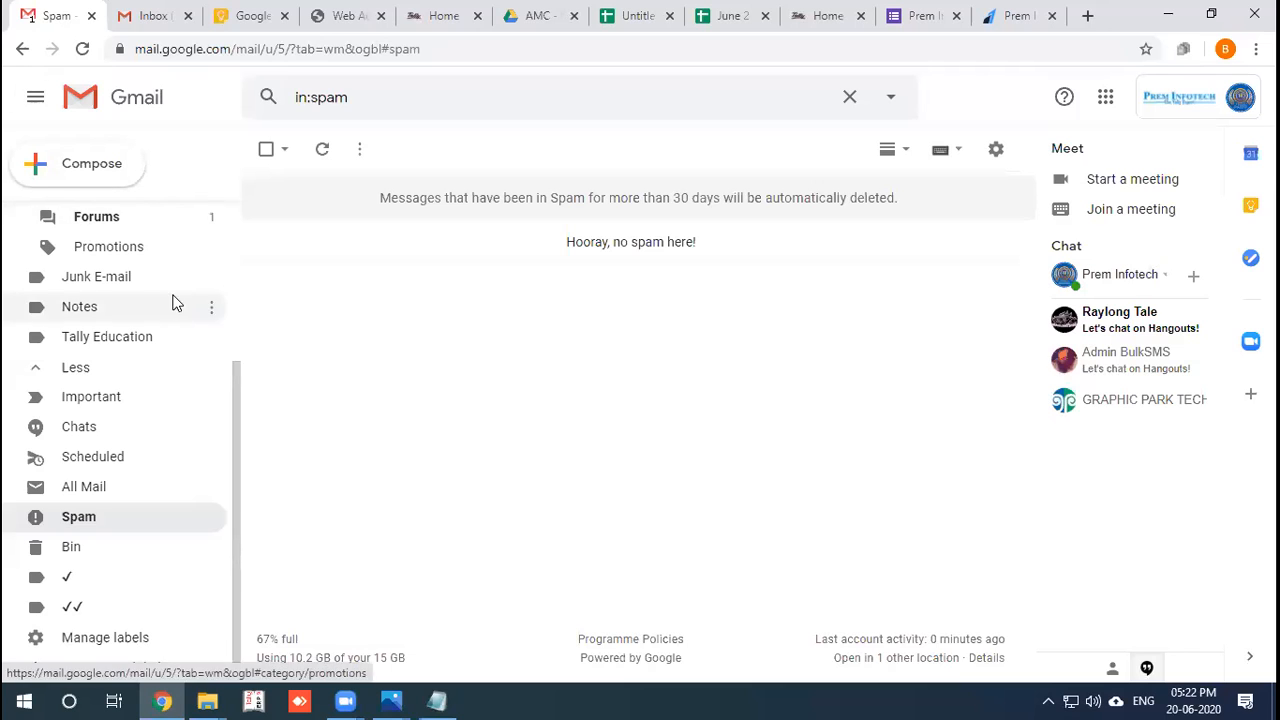
# Open the Google Forms receipt email in the Inbox and scroll through the submitted answers.
pyautogui.scroll(3, 160, 285)
pyautogui.click(122, 224)
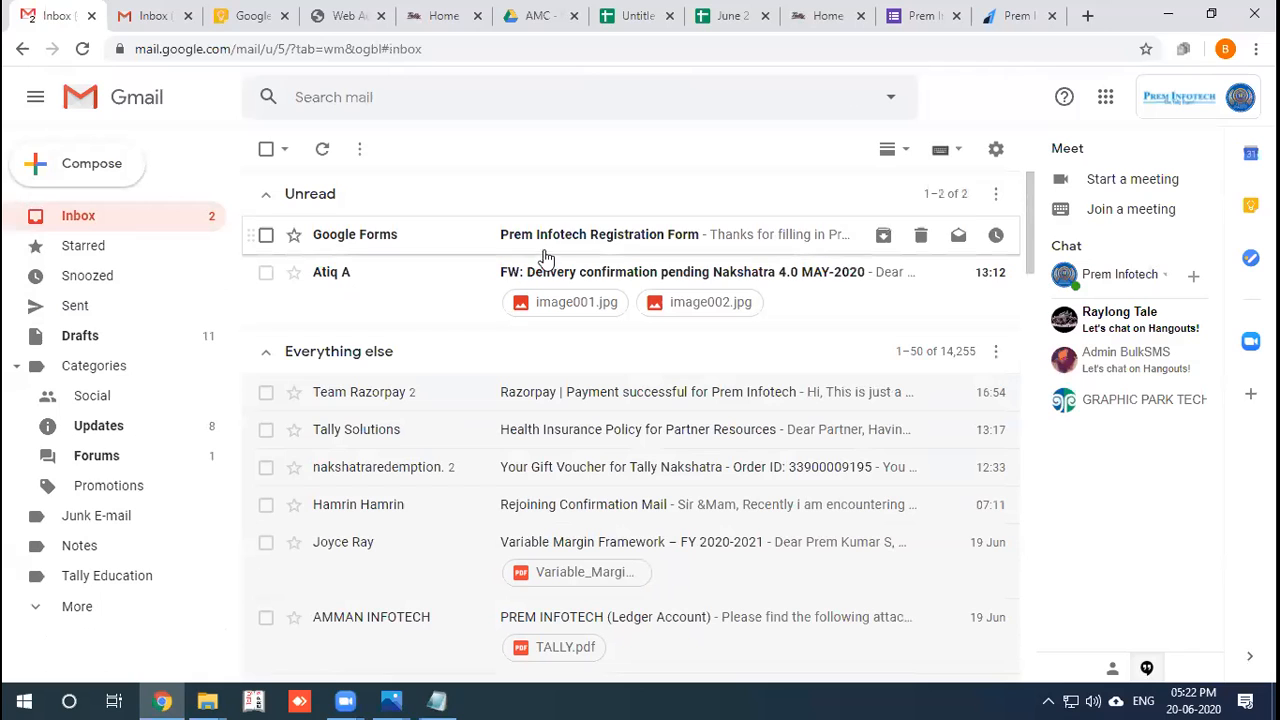
pyautogui.click(565, 254)
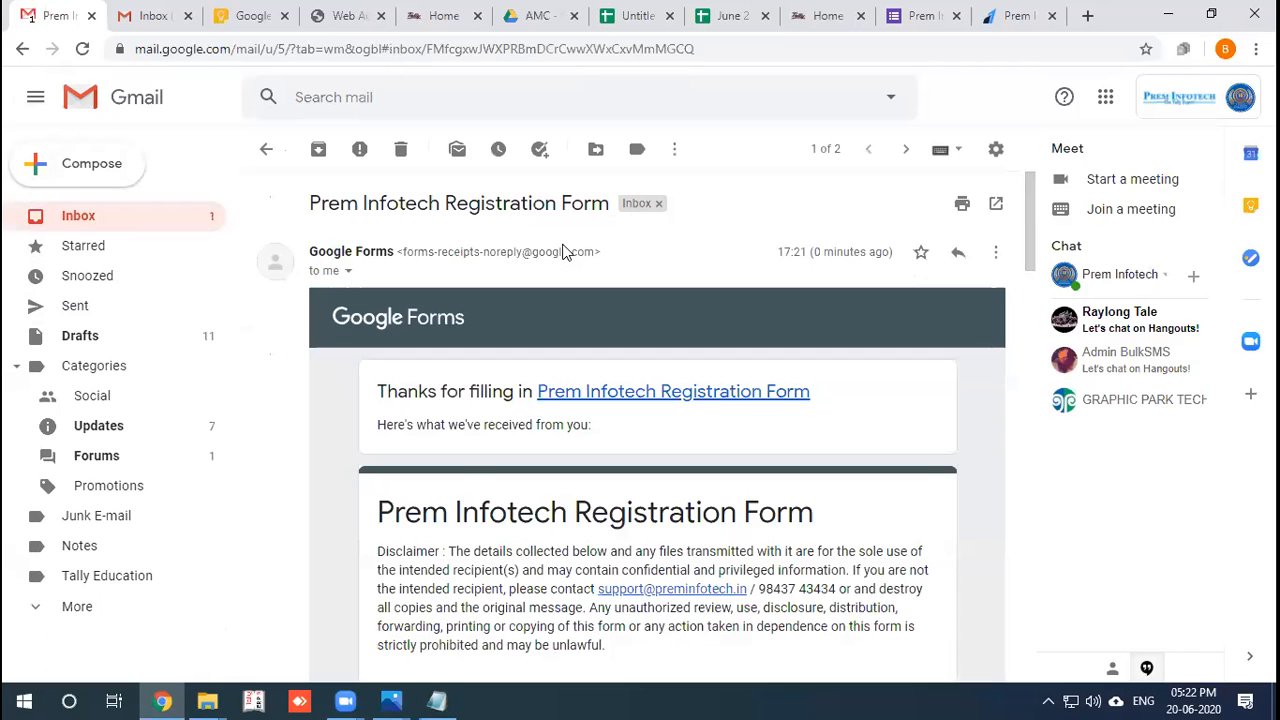
pyautogui.scroll(-3, 555, 388)
pyautogui.scroll(-10, 555, 388)
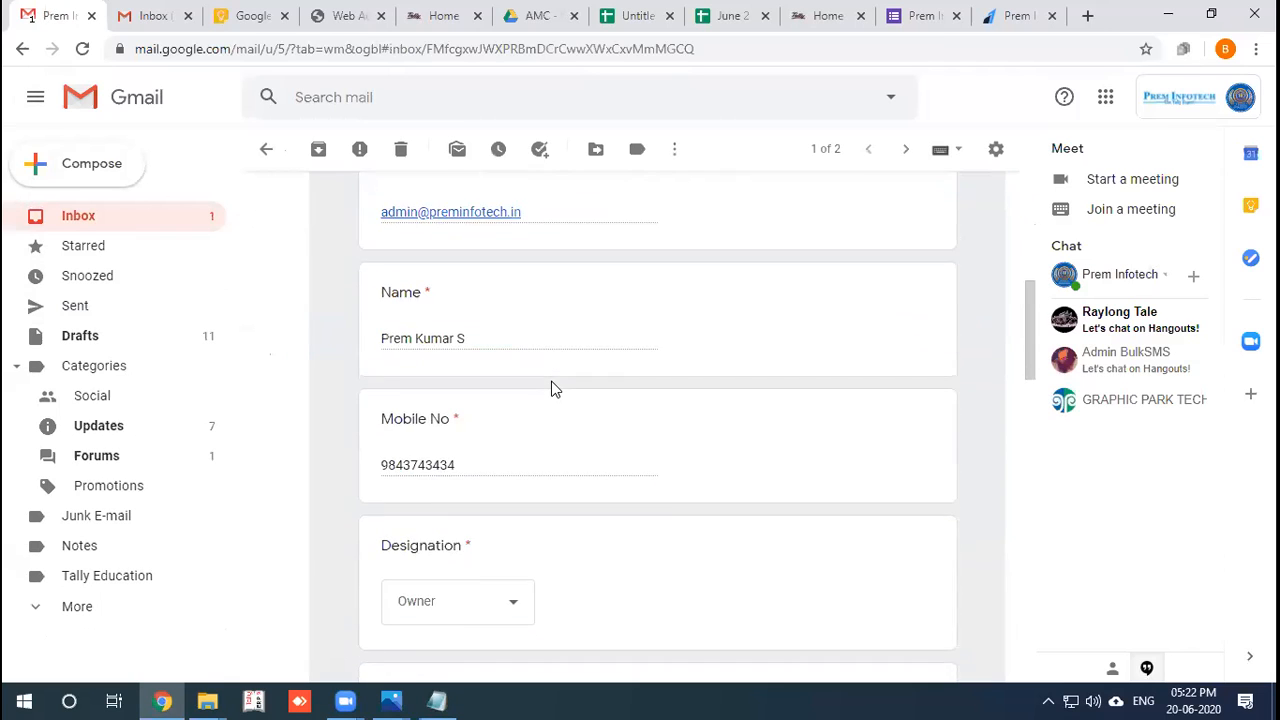
pyautogui.scroll(-10, 555, 388)
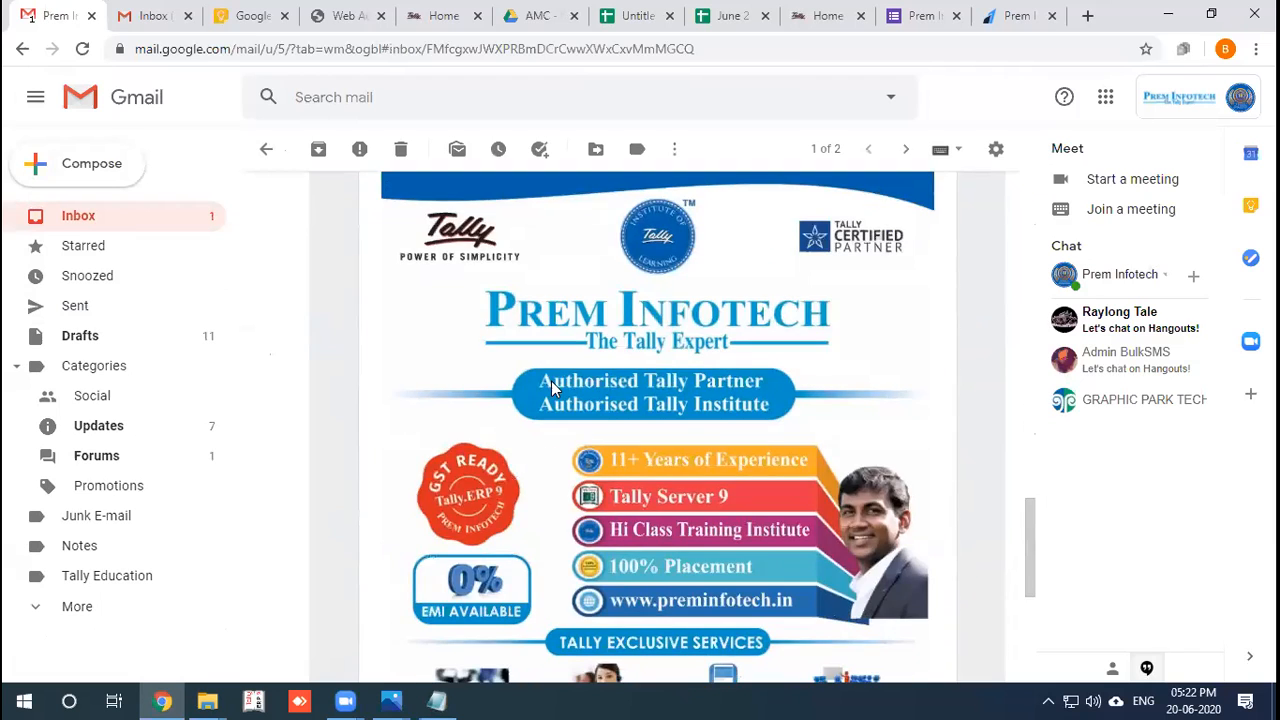
pyautogui.scroll(10, 551, 388)
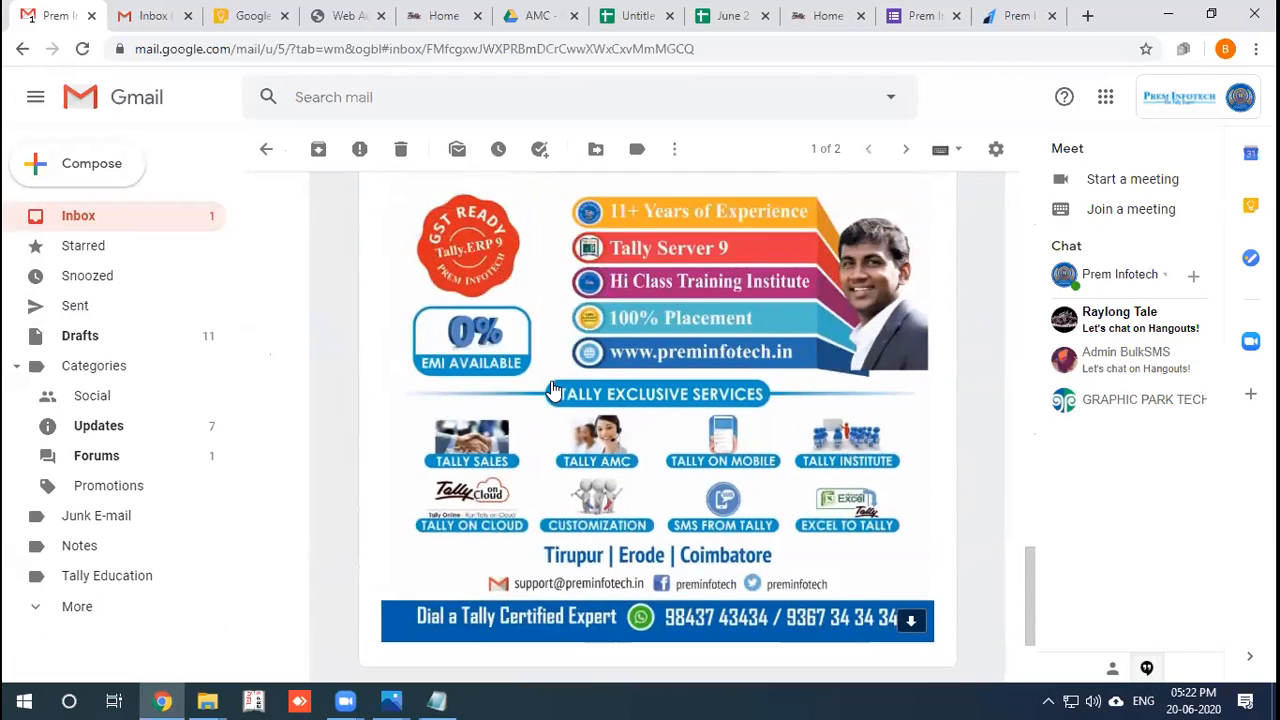
pyautogui.scroll(6, 553, 388)
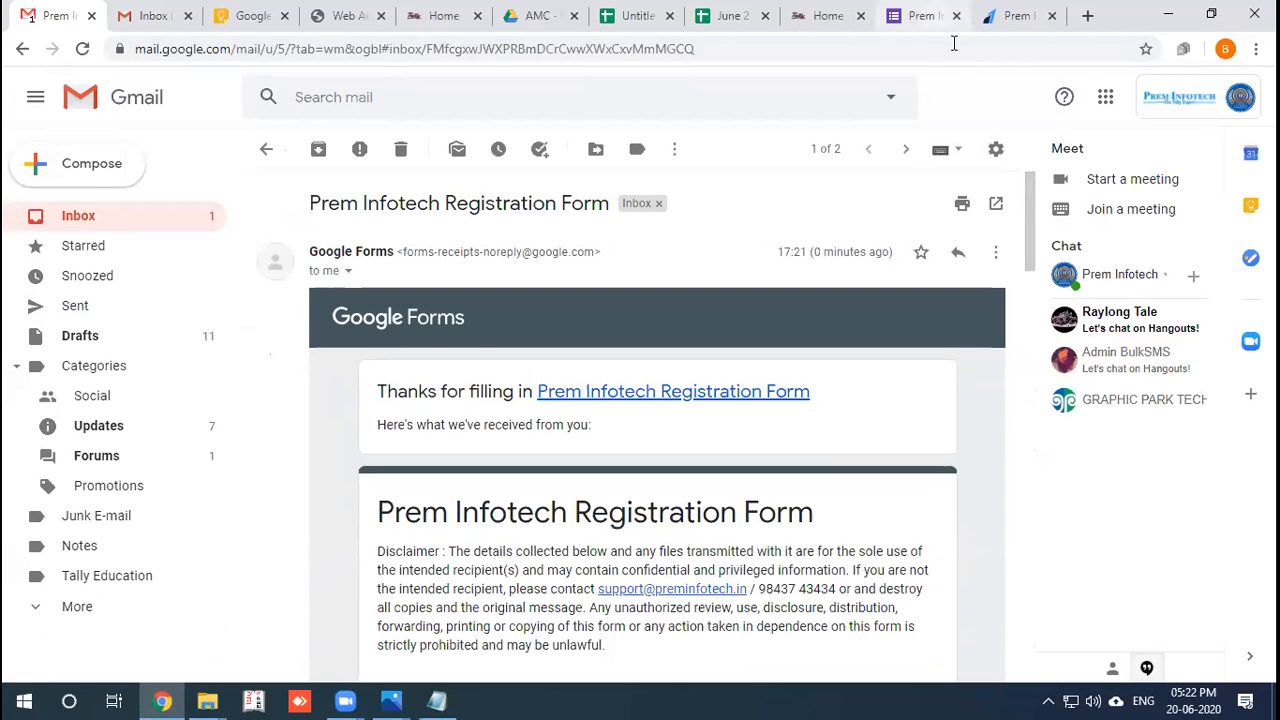
# Glance at the Razorpay tab, then return to the 'Your response has been recorded' page.
pyautogui.click(988, 22)
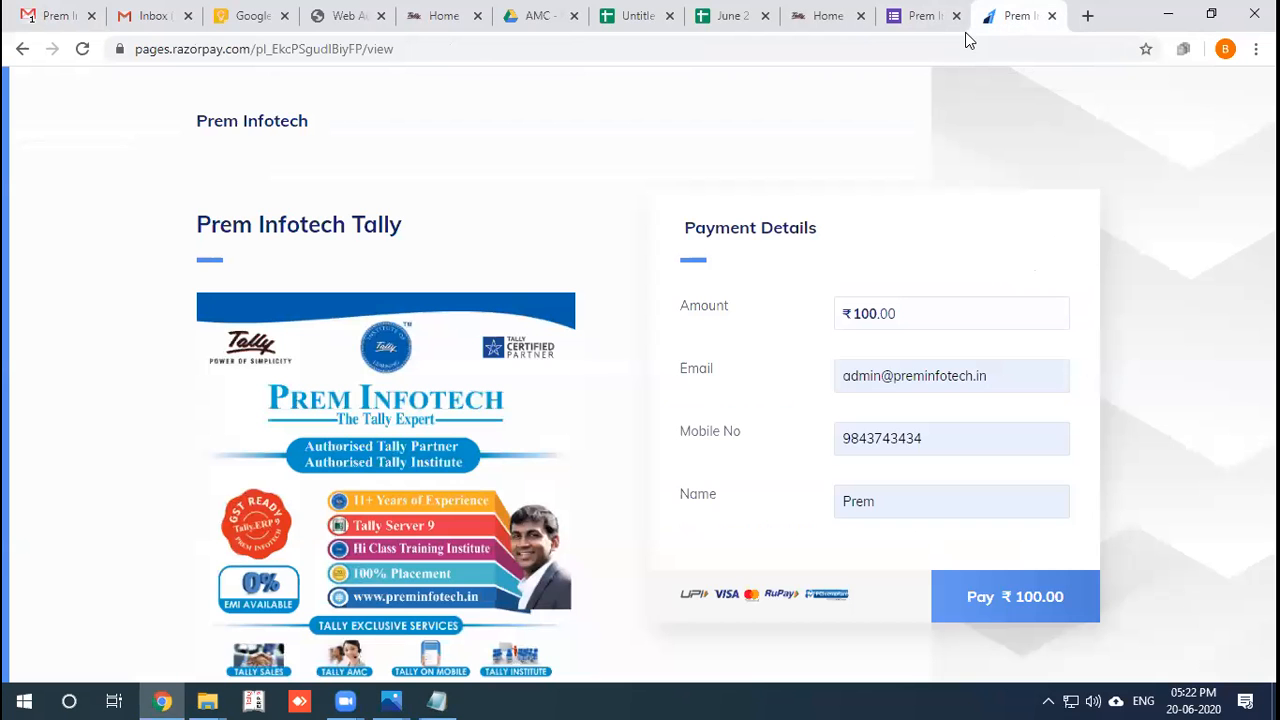
pyautogui.click(940, 18)
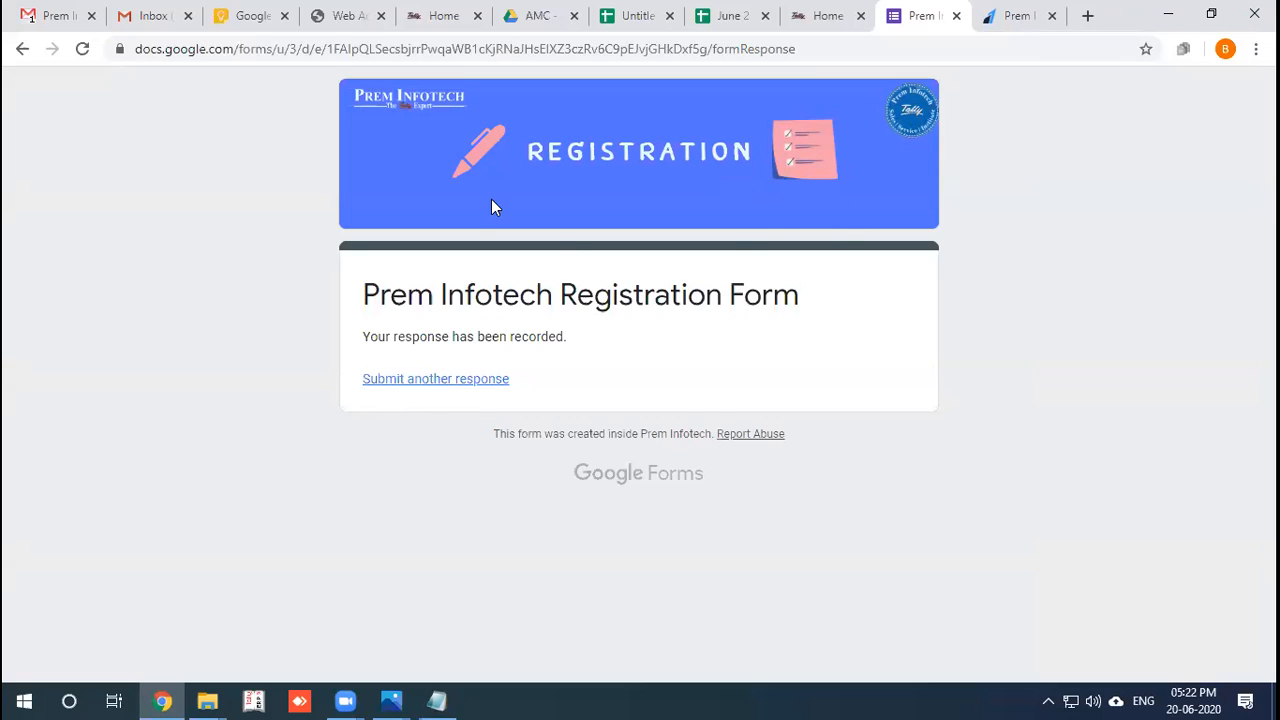
pyautogui.click(879, 40)
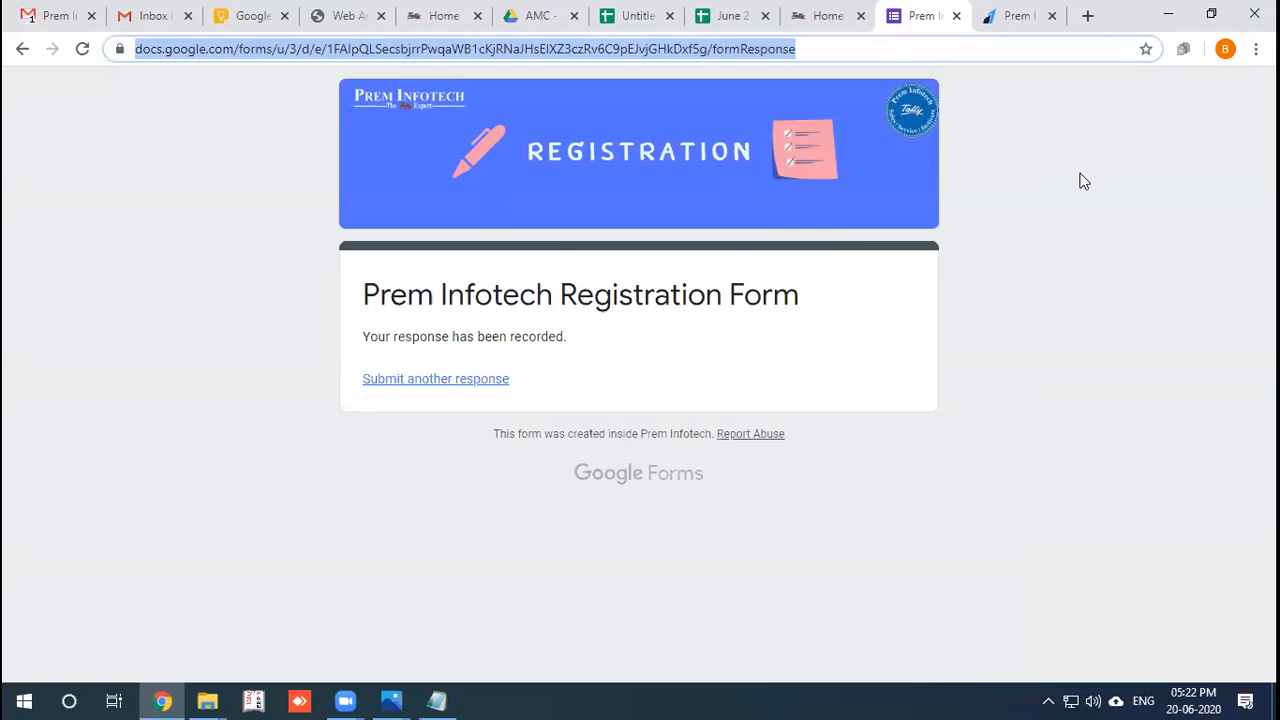
pyautogui.click(971, 49)
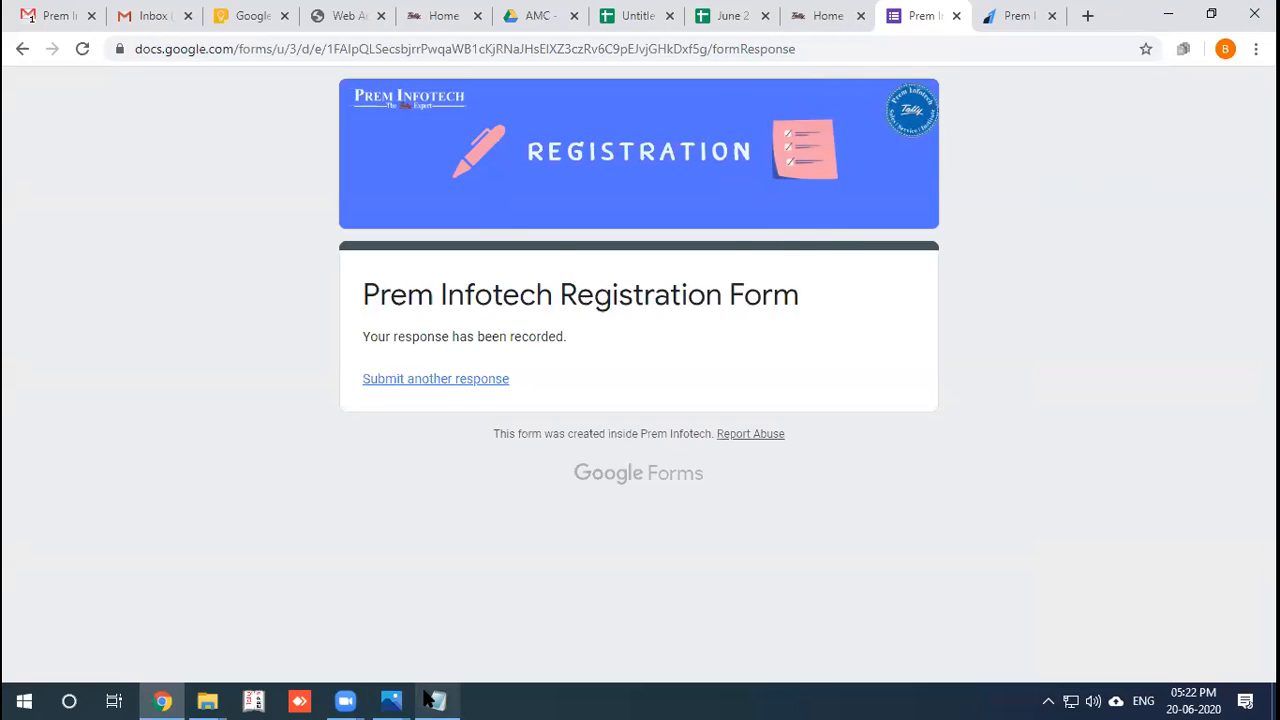
# Select the TAX Consultant entry and its link in Notepad, then switch to Chrome.
pyautogui.click(428, 698)
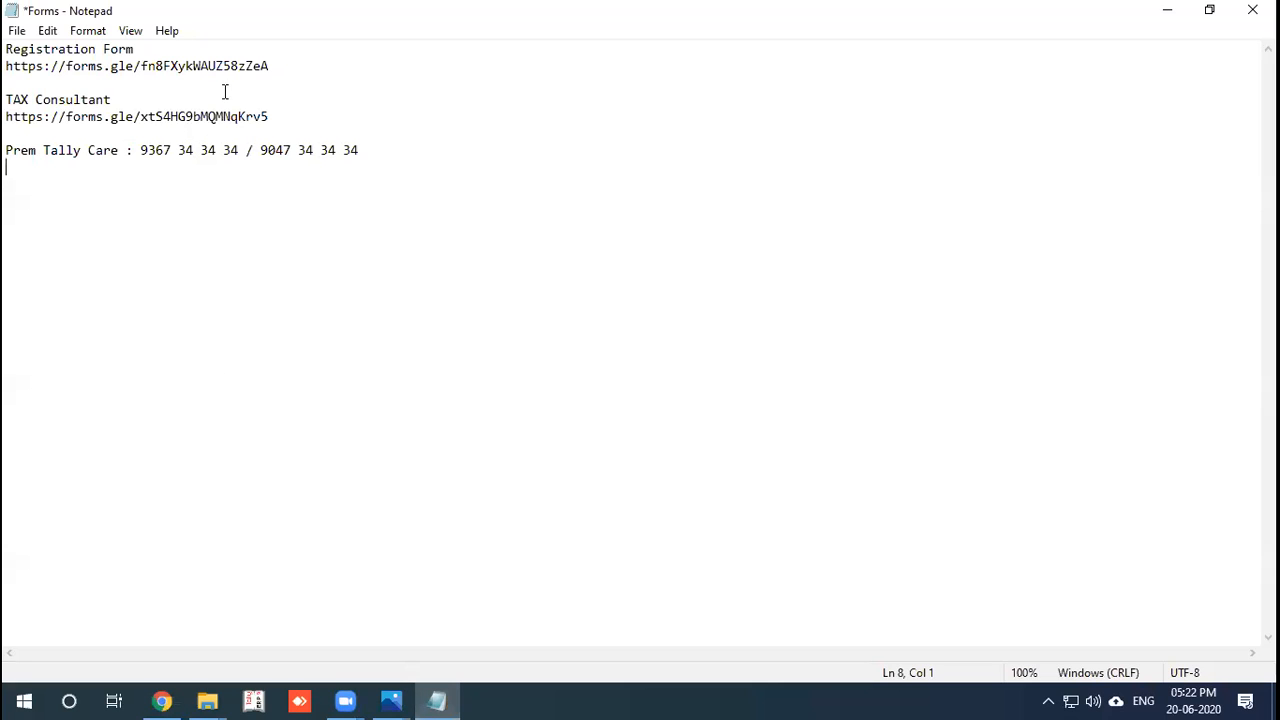
pyautogui.moveTo(7, 99); pyautogui.dragTo(265, 117)
pyautogui.hotkey('ctrl', 'c')
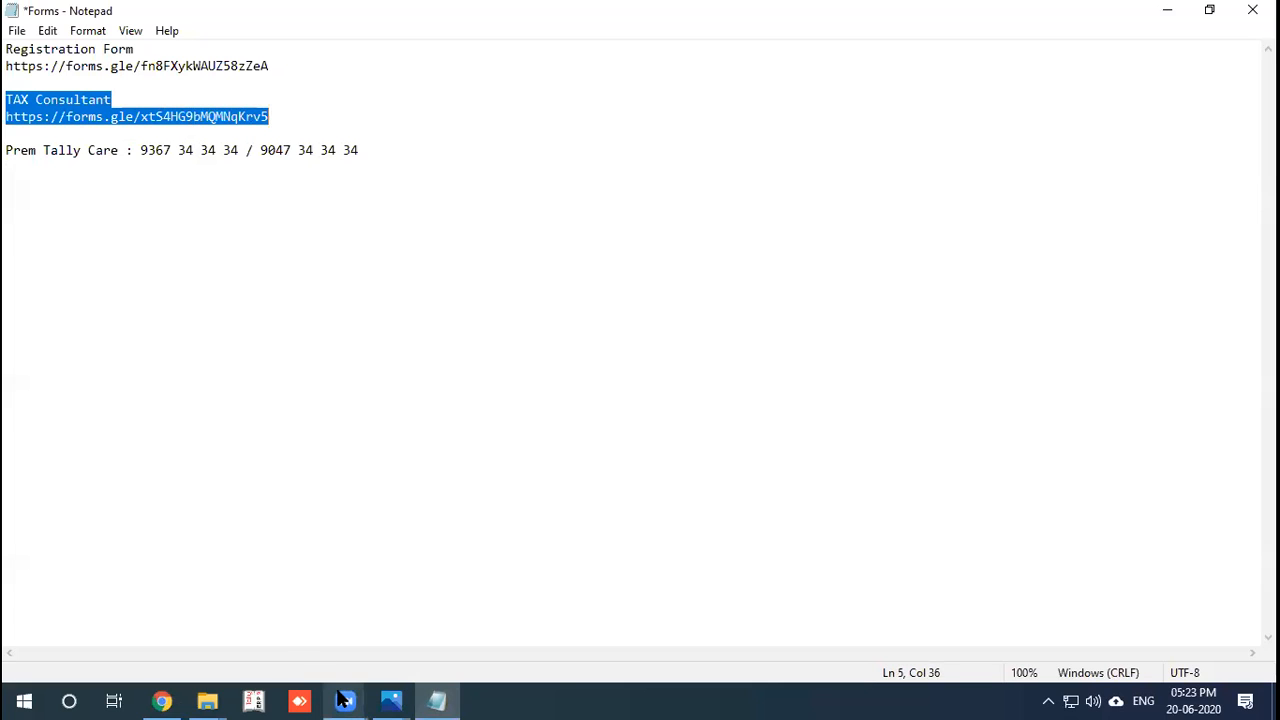
pyautogui.moveTo(343, 700)
pyautogui.click(380, 634)
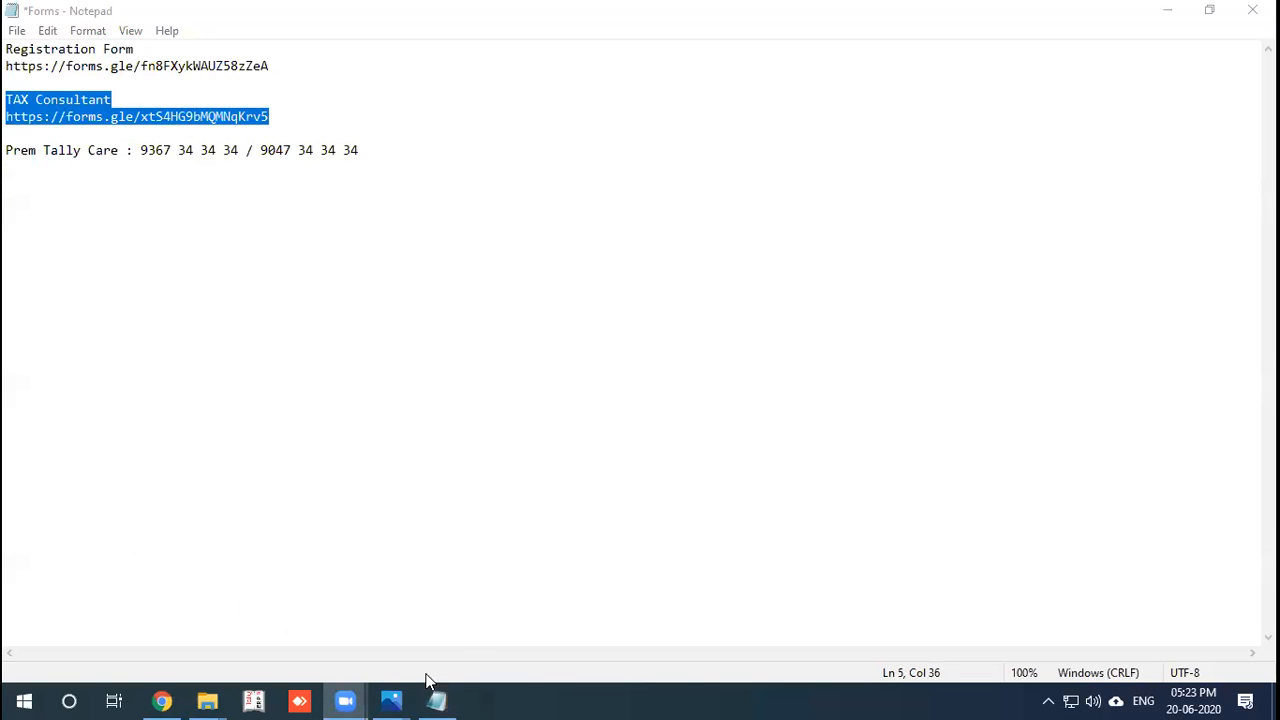
pyautogui.moveTo(390, 698)
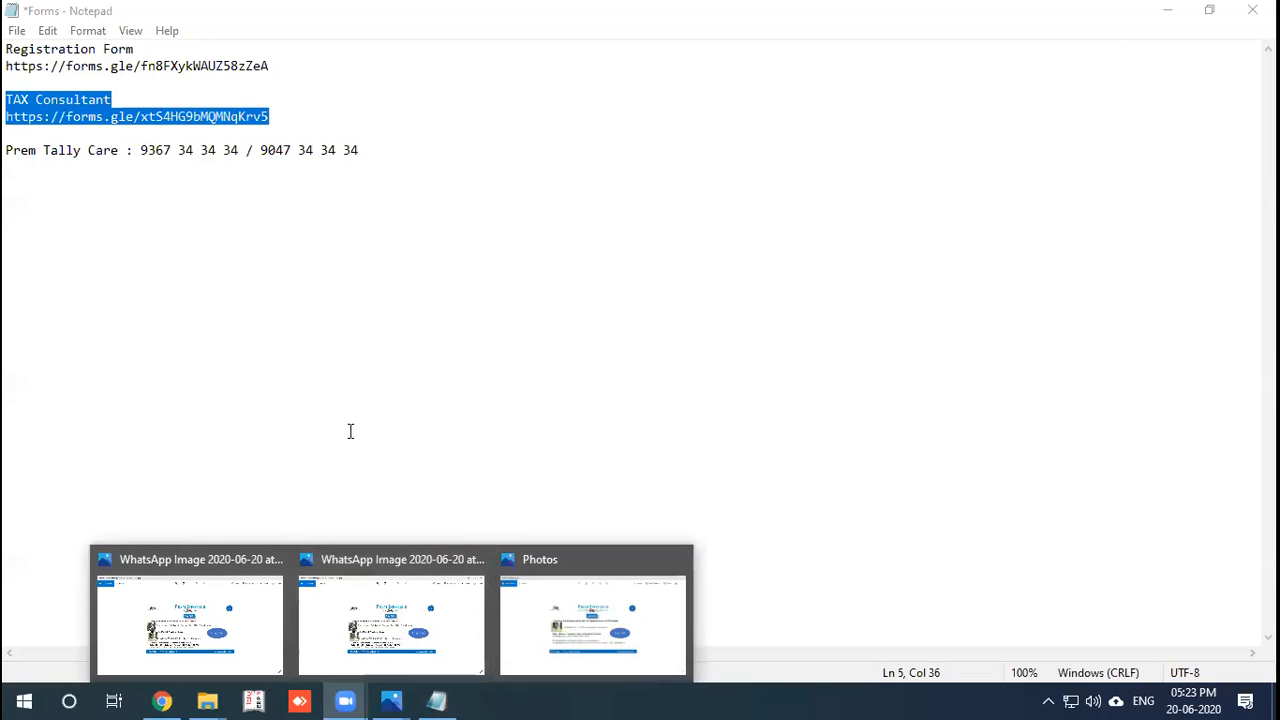
pyautogui.click(350, 431)
pyautogui.click(161, 700)
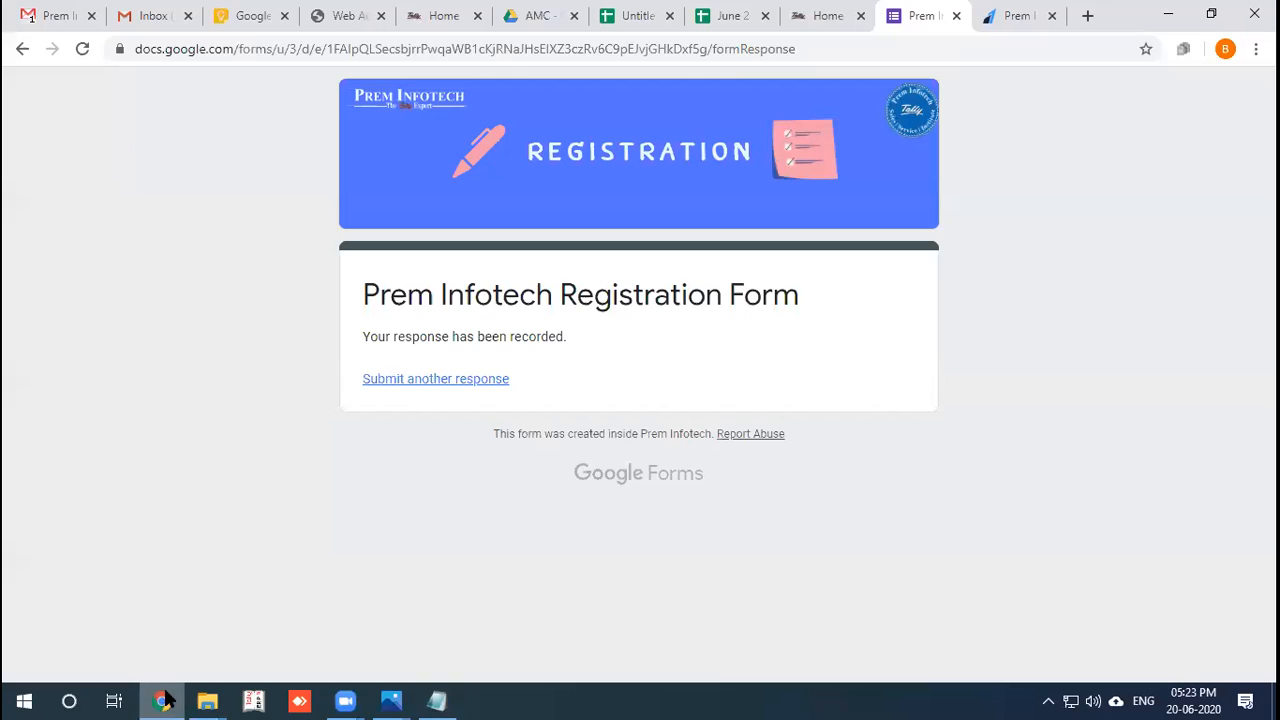
# Paste the TAX Consultant link into the address bar, strip the label, and load it.
pyautogui.click(807, 48)
pyautogui.hotkey('ctrl', 'v')
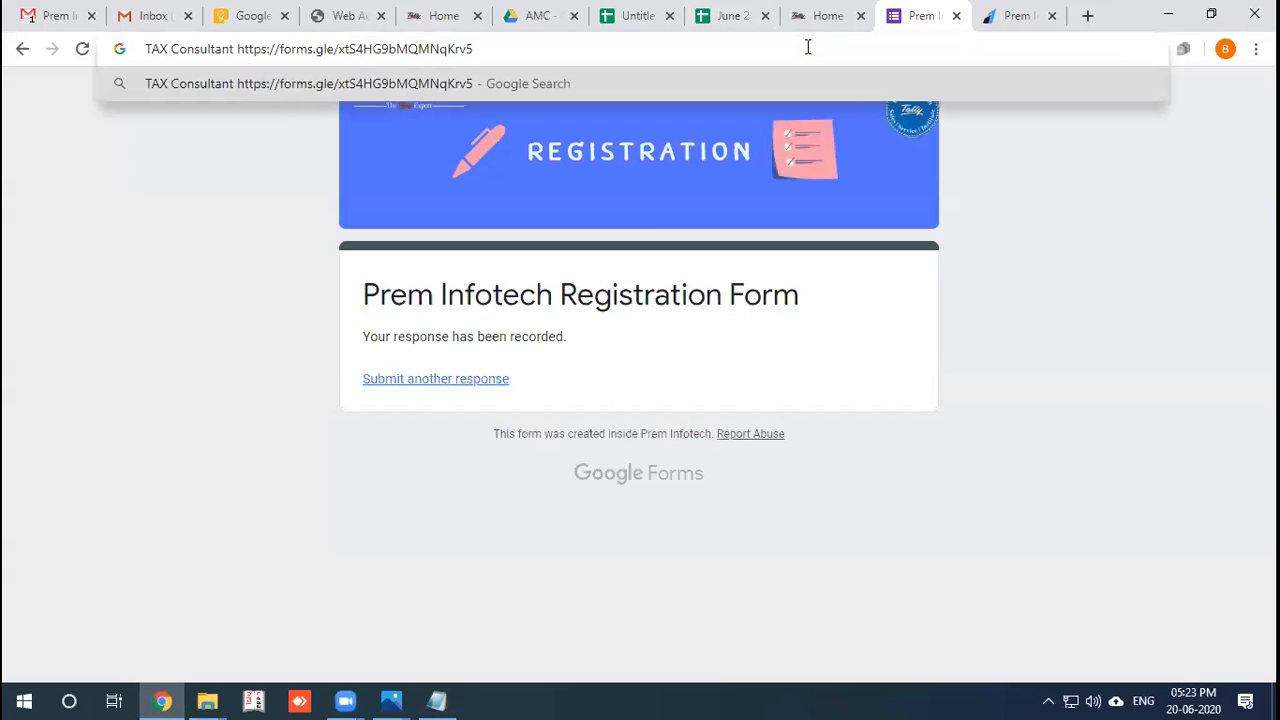
pyautogui.click(234, 49)
pyautogui.press('BackSpace')
pyautogui.press('BackSpace')
pyautogui.press('BackSpace')
pyautogui.press('BackSpace')
pyautogui.press('BackSpace')
pyautogui.press('BackSpace')
pyautogui.press('BackSpace')
pyautogui.press('BackSpace')
pyautogui.press('BackSpace')
pyautogui.press('BackSpace')
pyautogui.press('BackSpace')
pyautogui.press('BackSpace')
pyautogui.press('BackSpace')
pyautogui.press('BackSpace')
pyautogui.press('BackSpace')
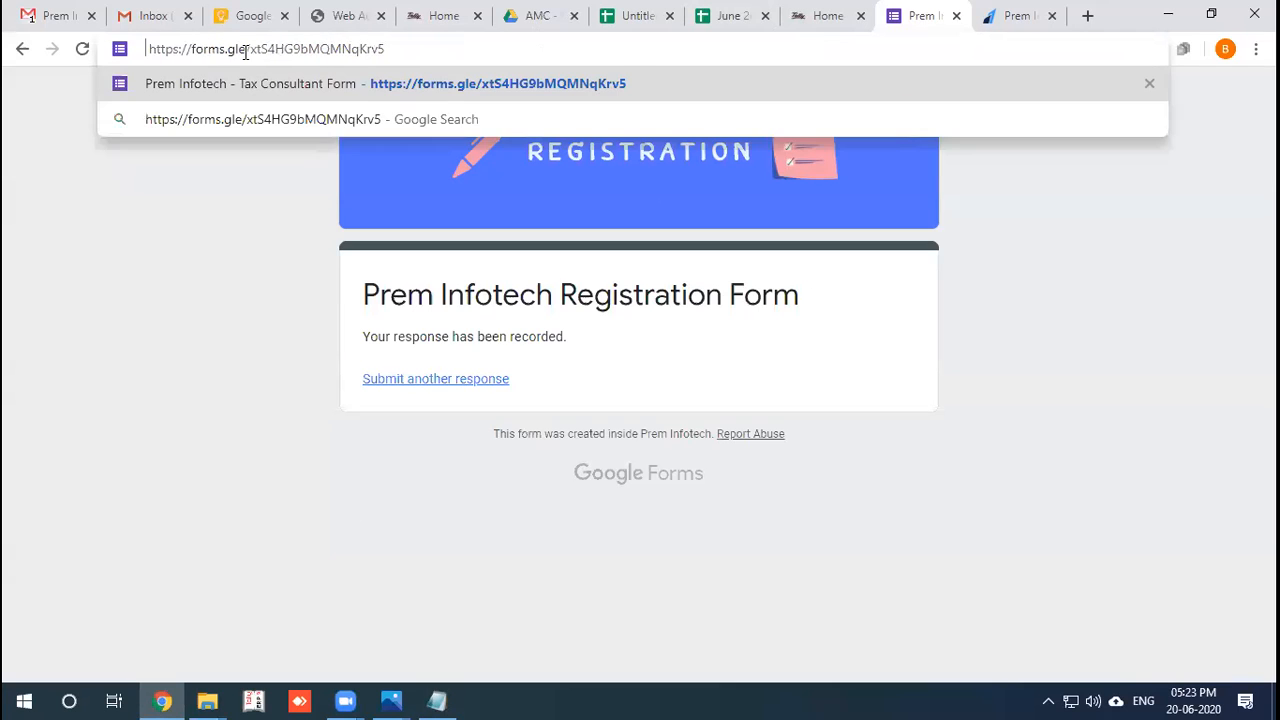
pyautogui.press('Return')
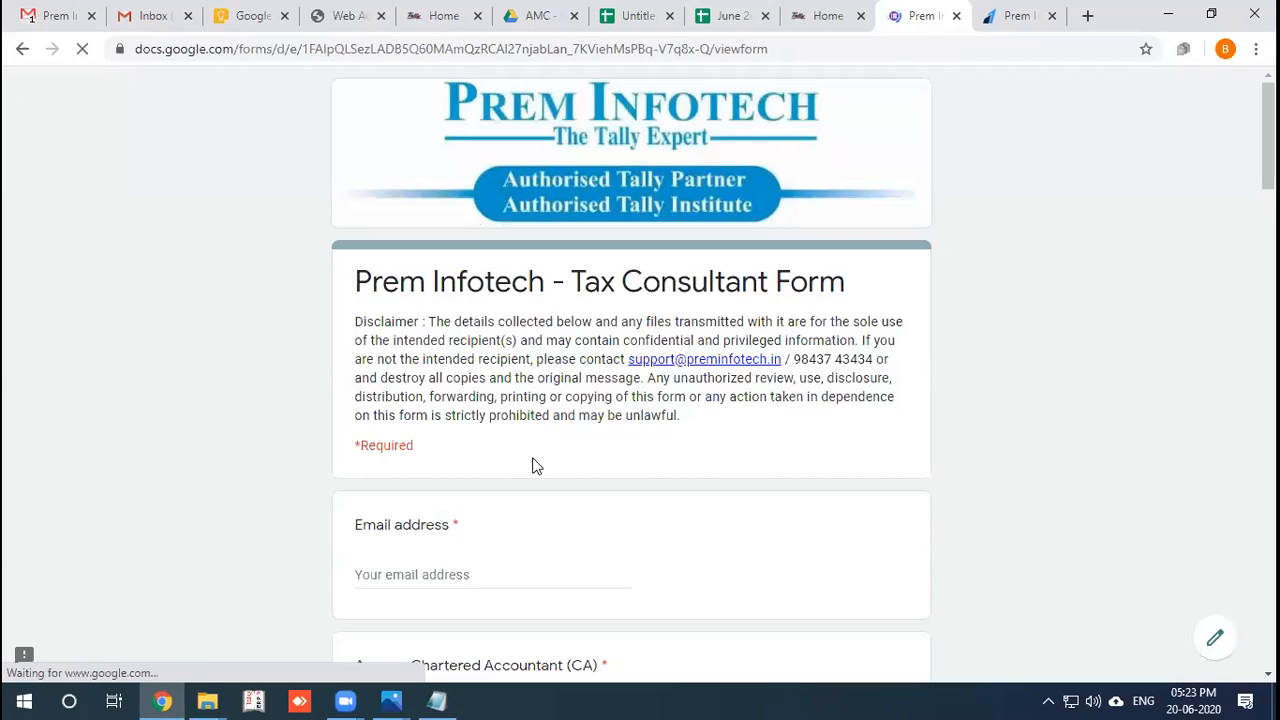
pyautogui.scroll(-2, 533, 465)
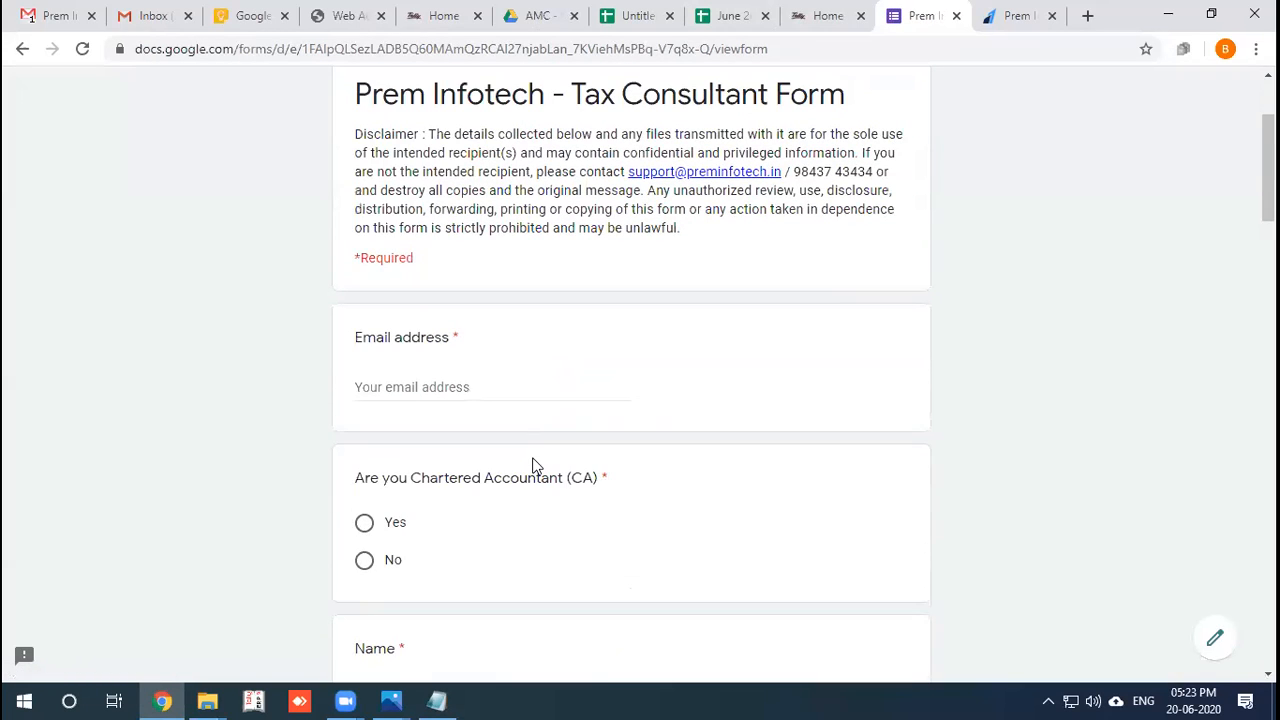
pyautogui.scroll(-3, 533, 465)
pyautogui.scroll(1, 431, 243)
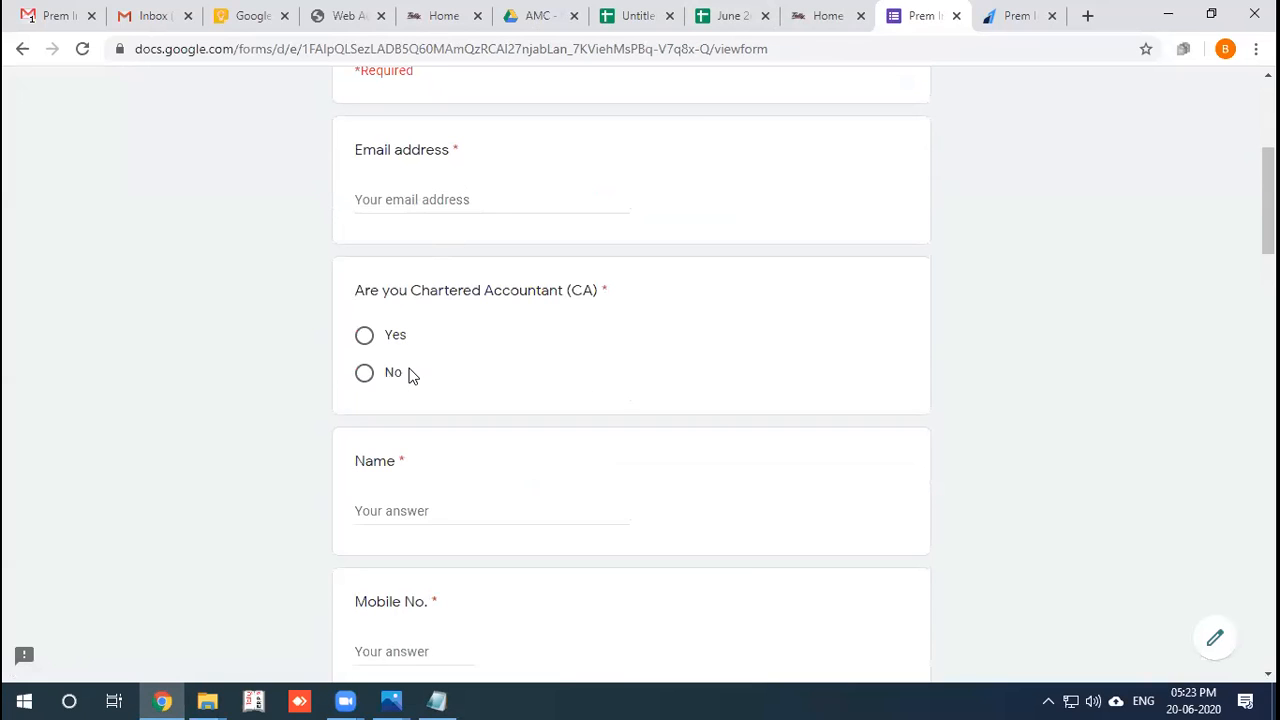
pyautogui.scroll(-2, 409, 377)
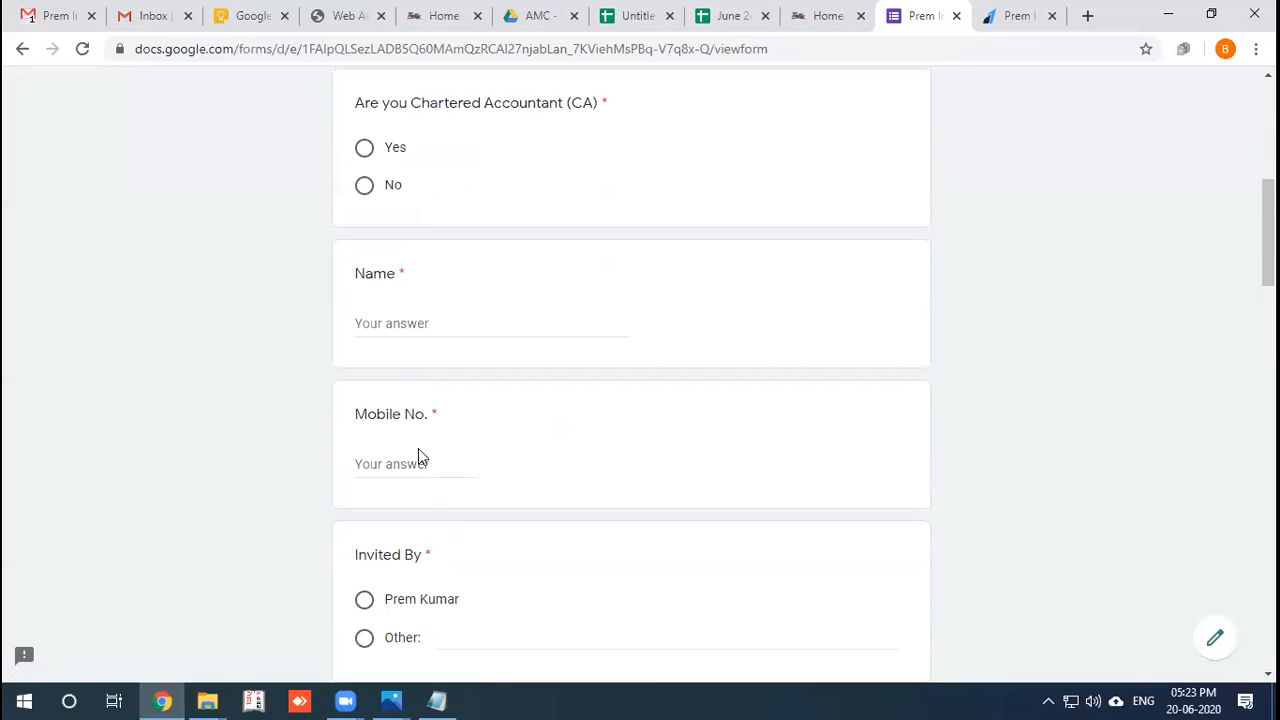
pyautogui.scroll(-2, 417, 451)
pyautogui.scroll(-4, 601, 506)
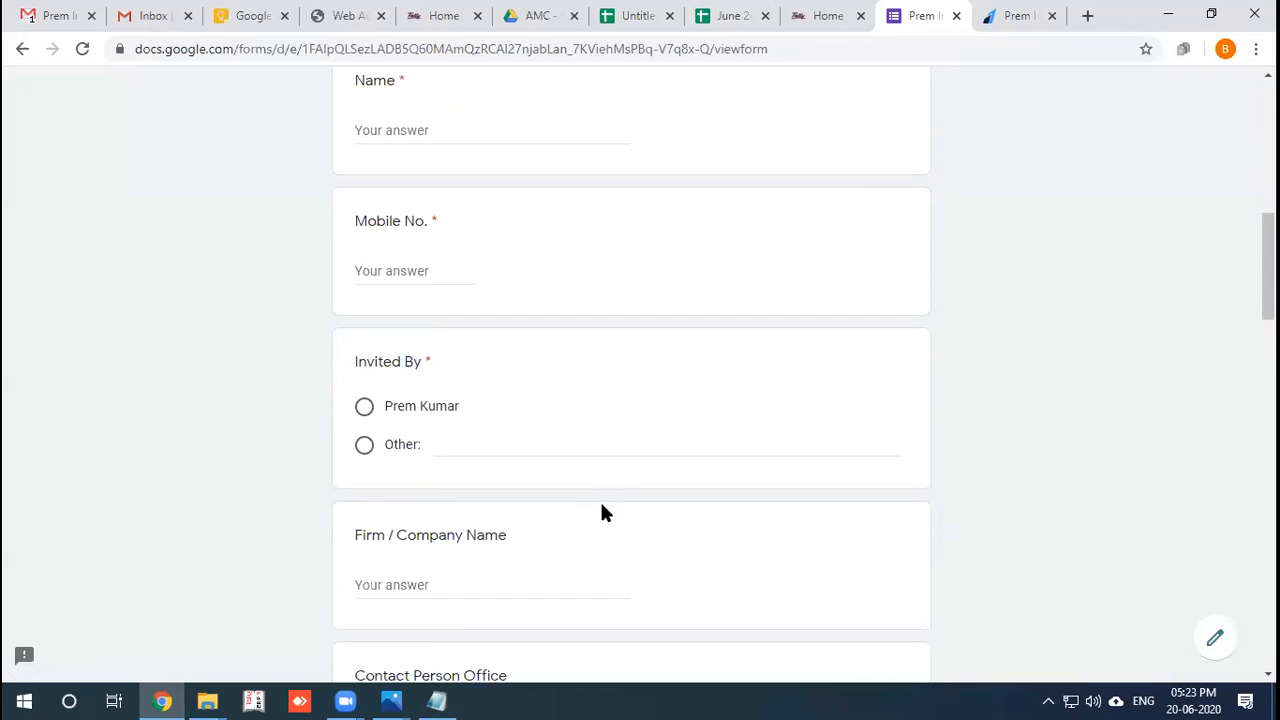
pyautogui.scroll(-7, 605, 511)
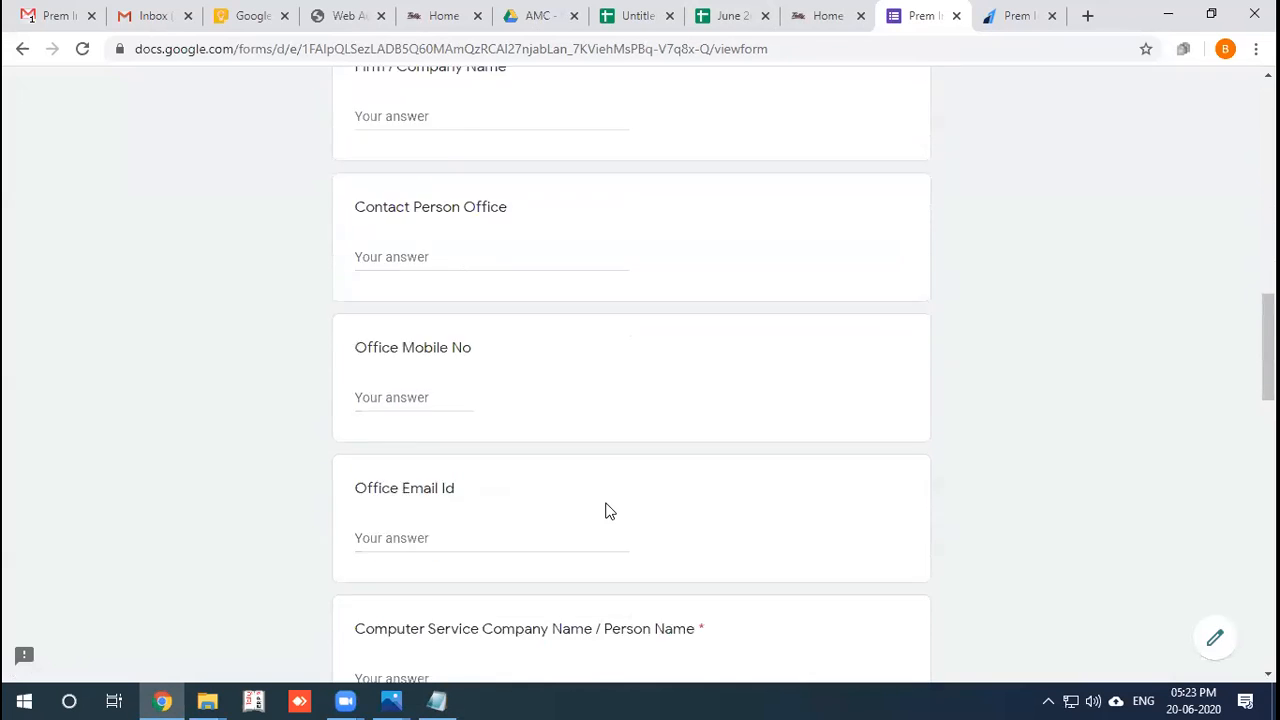
pyautogui.scroll(-10, 605, 511)
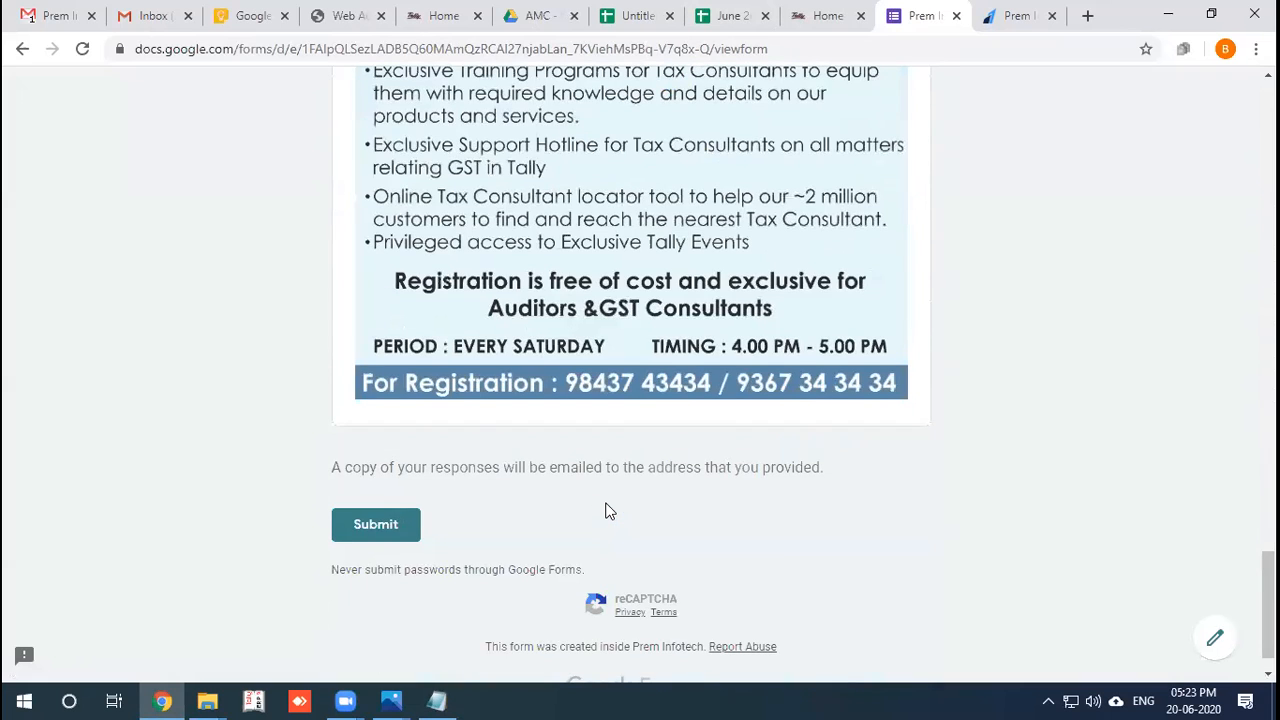
pyautogui.scroll(20, 605, 511)
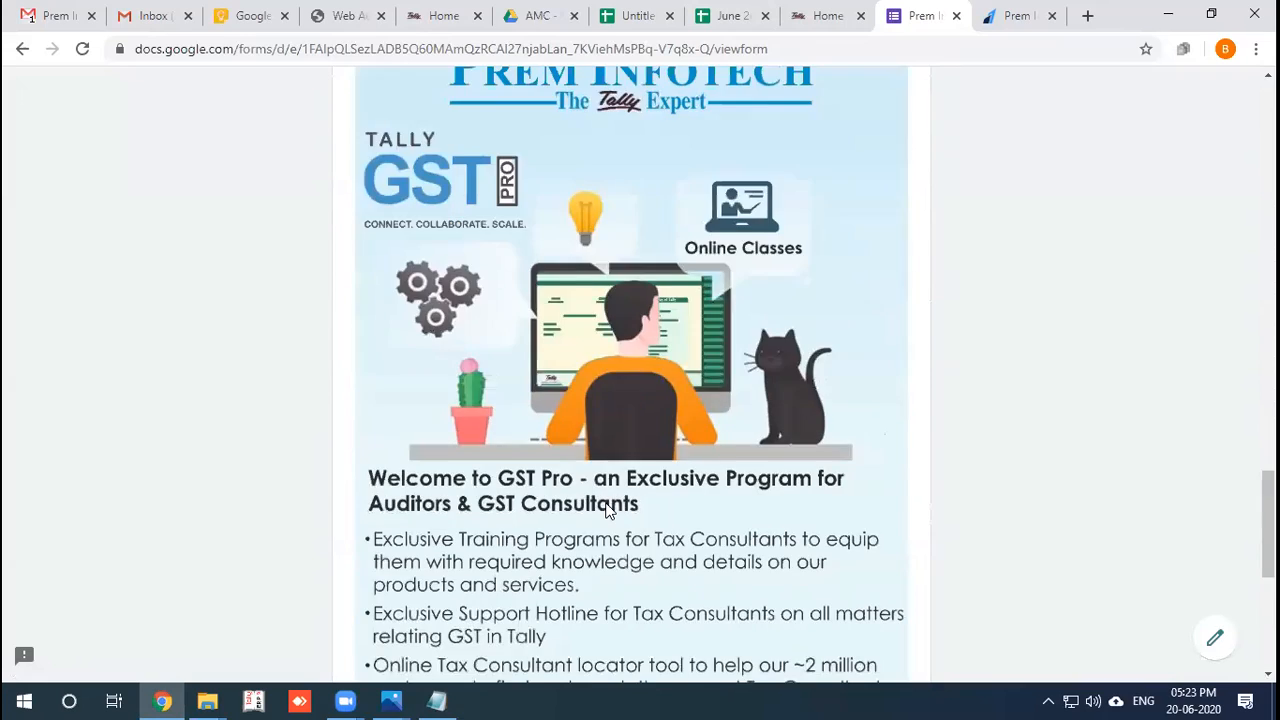
pyautogui.scroll(3, 605, 511)
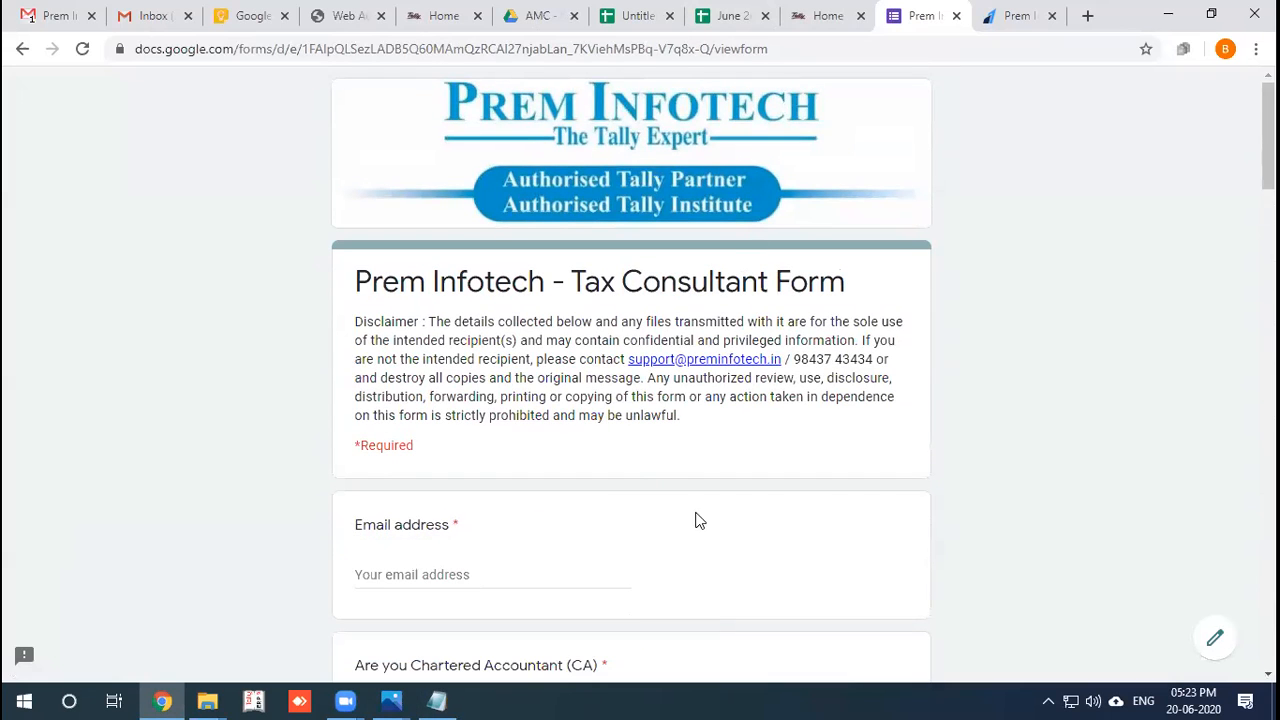
pyautogui.moveTo(394, 698)
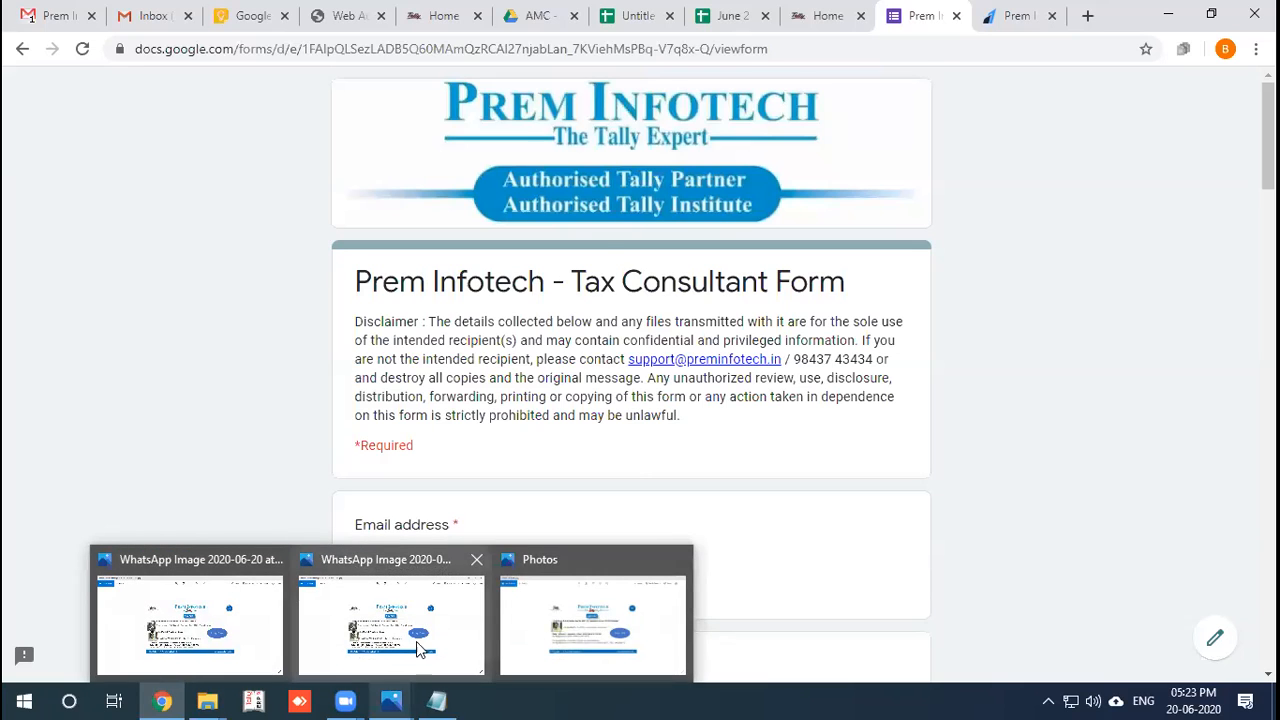
# View the TUESDAY agenda poster and the 20-06-20 agenda image, then return to the Online Training folder.
pyautogui.click(538, 612)
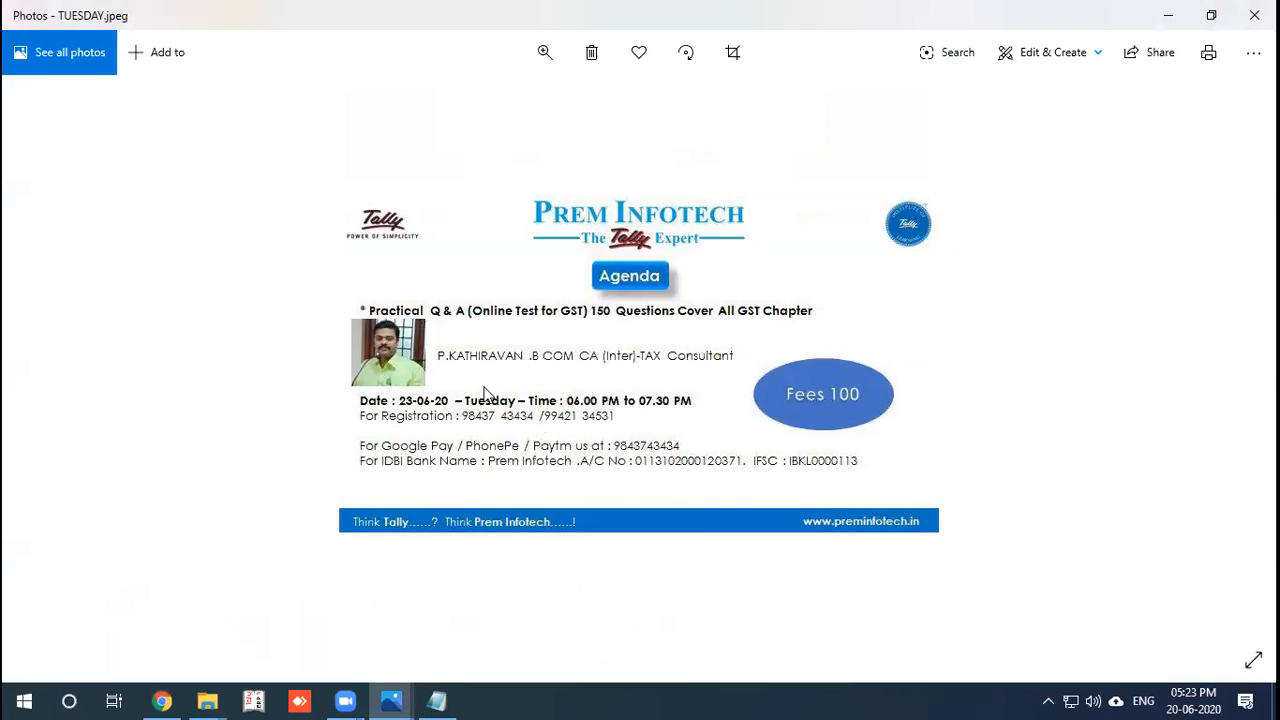
pyautogui.moveTo(391, 700)
pyautogui.click(252, 614)
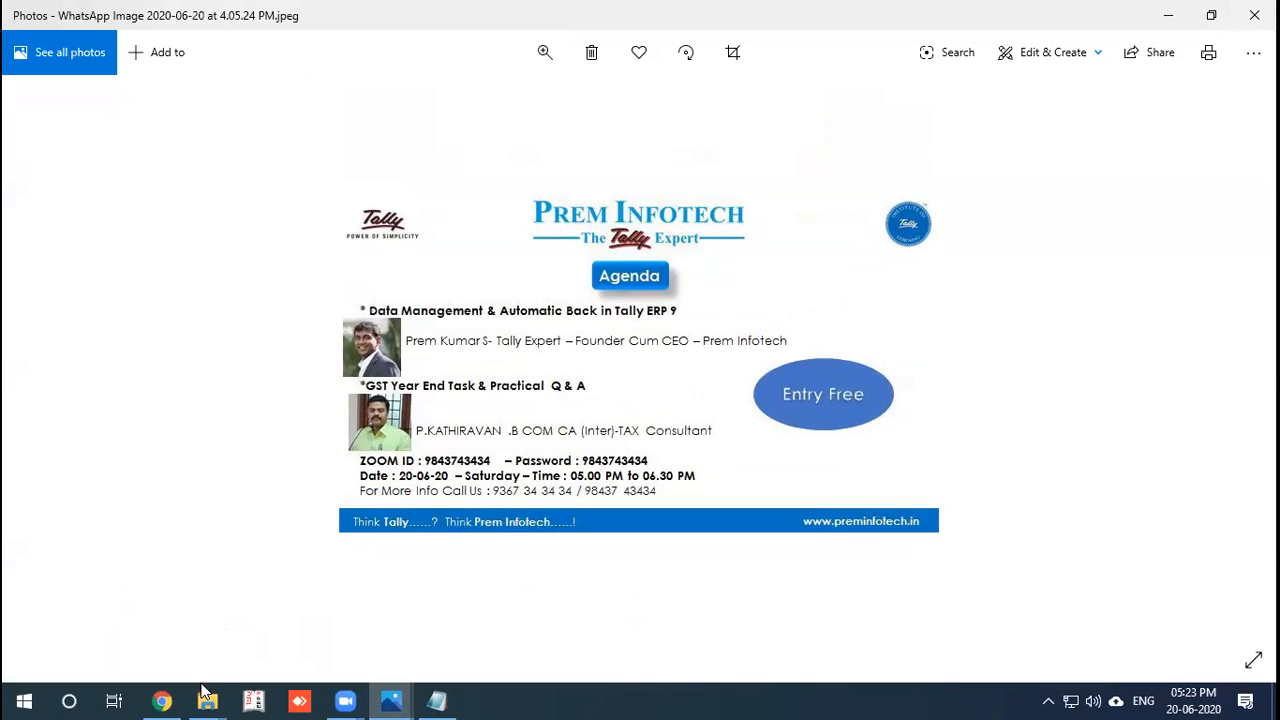
pyautogui.moveTo(207, 700)
pyautogui.click(474, 608)
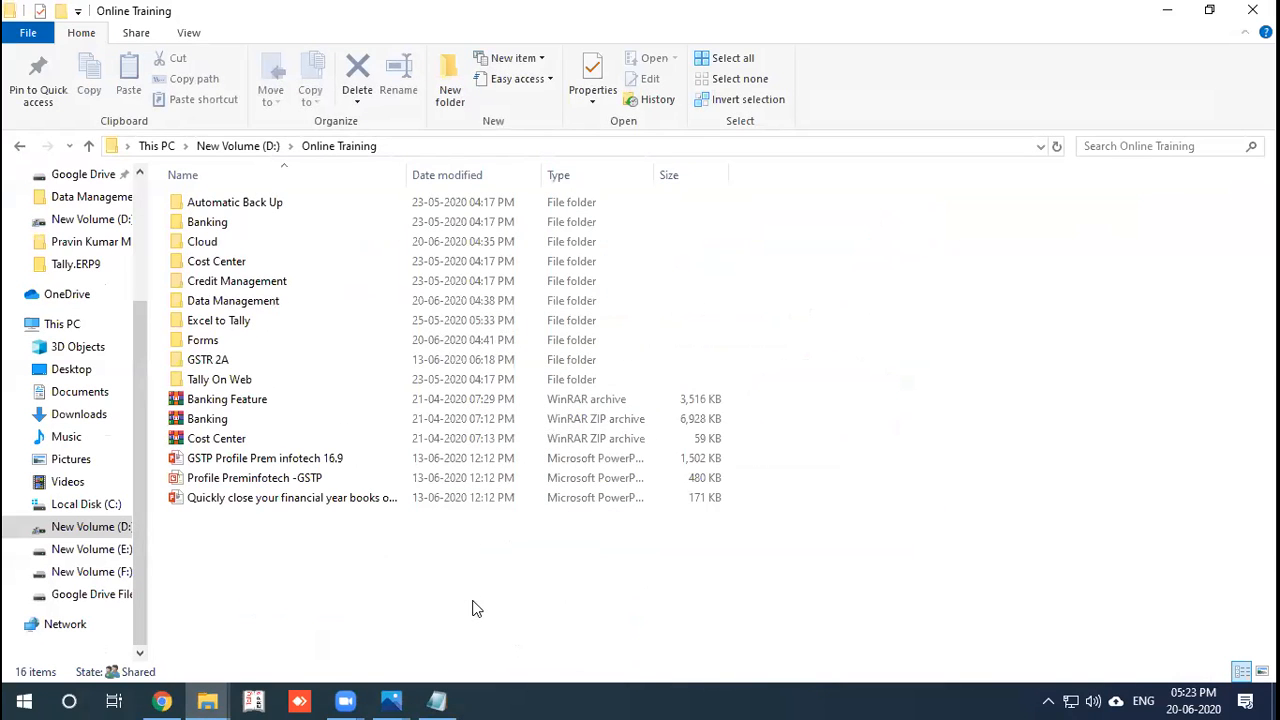
# Open the Profile Preminfotech- Data and Security Control deck from Data Management and play it from slide 1.
pyautogui.doubleClick(305, 300)
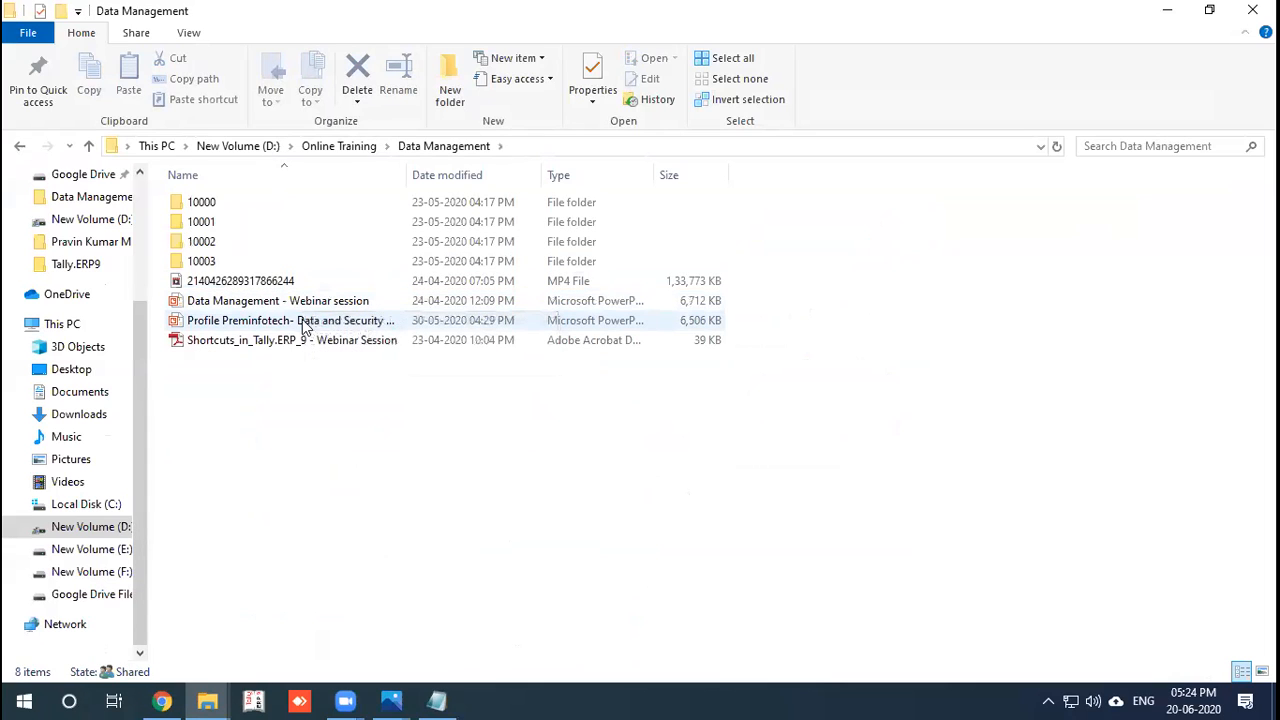
pyautogui.doubleClick(305, 322)
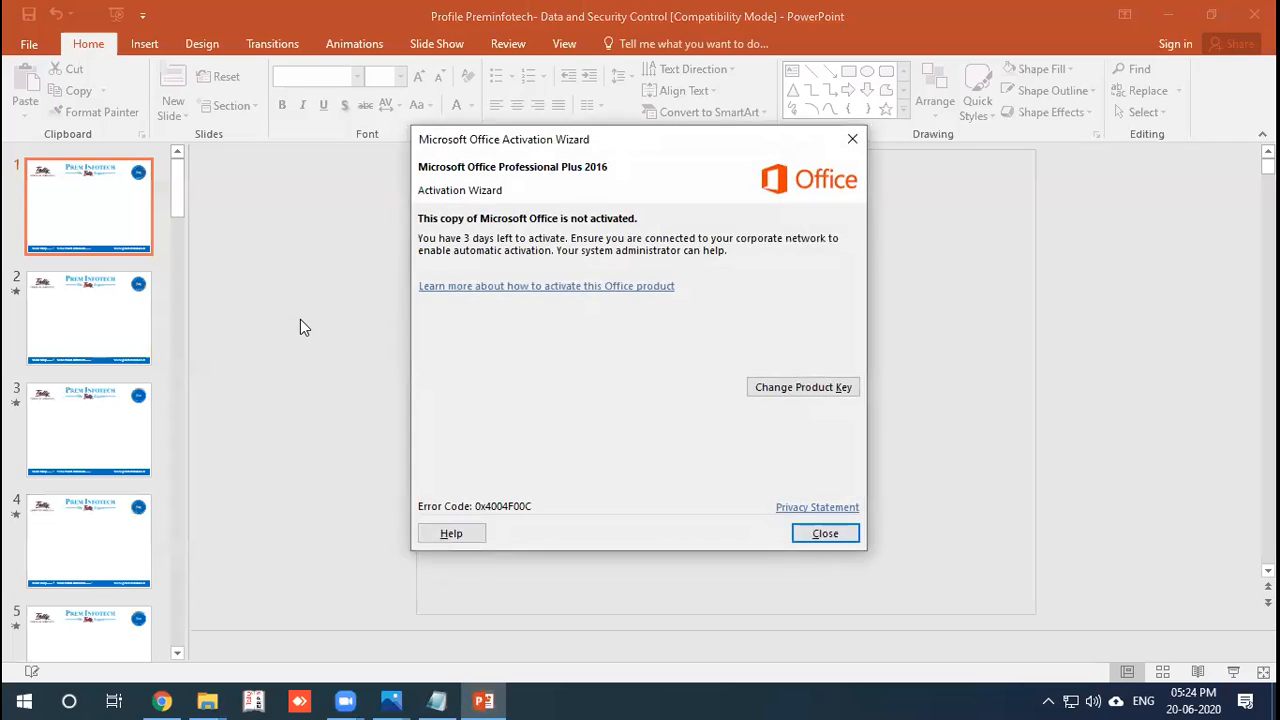
pyautogui.click(818, 531)
pyautogui.press('F5')
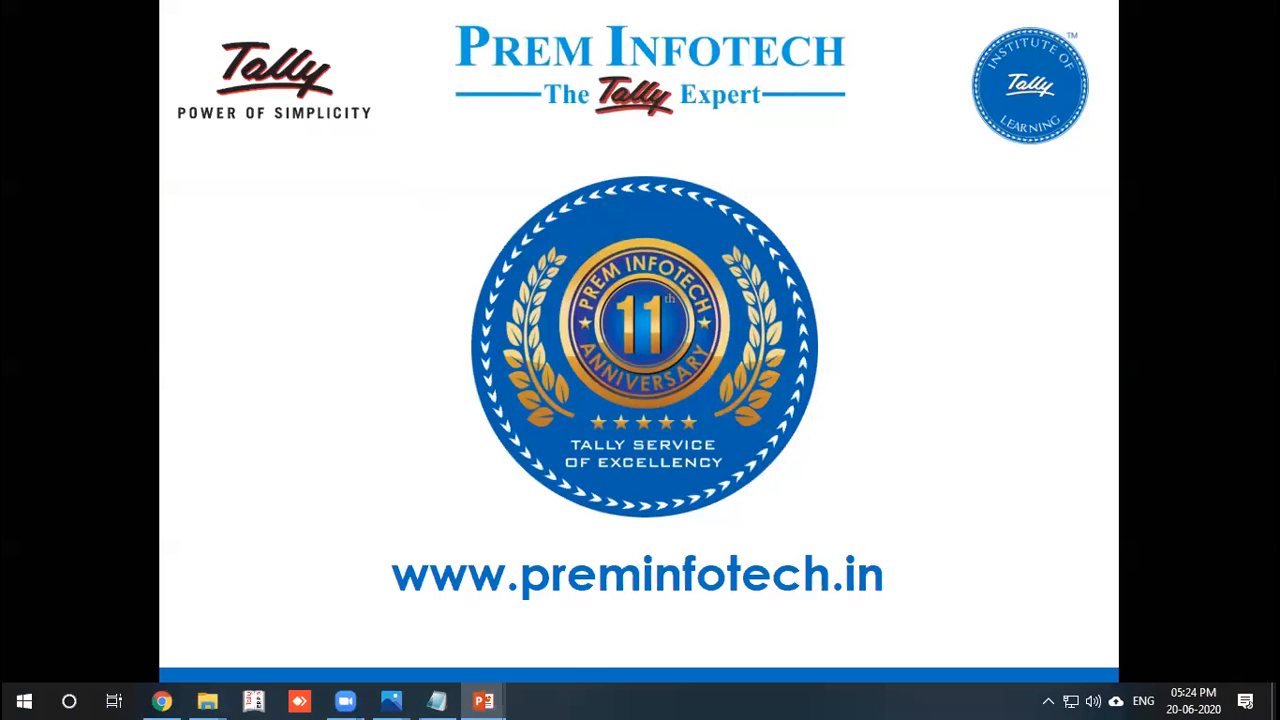
pyautogui.click(162, 700)
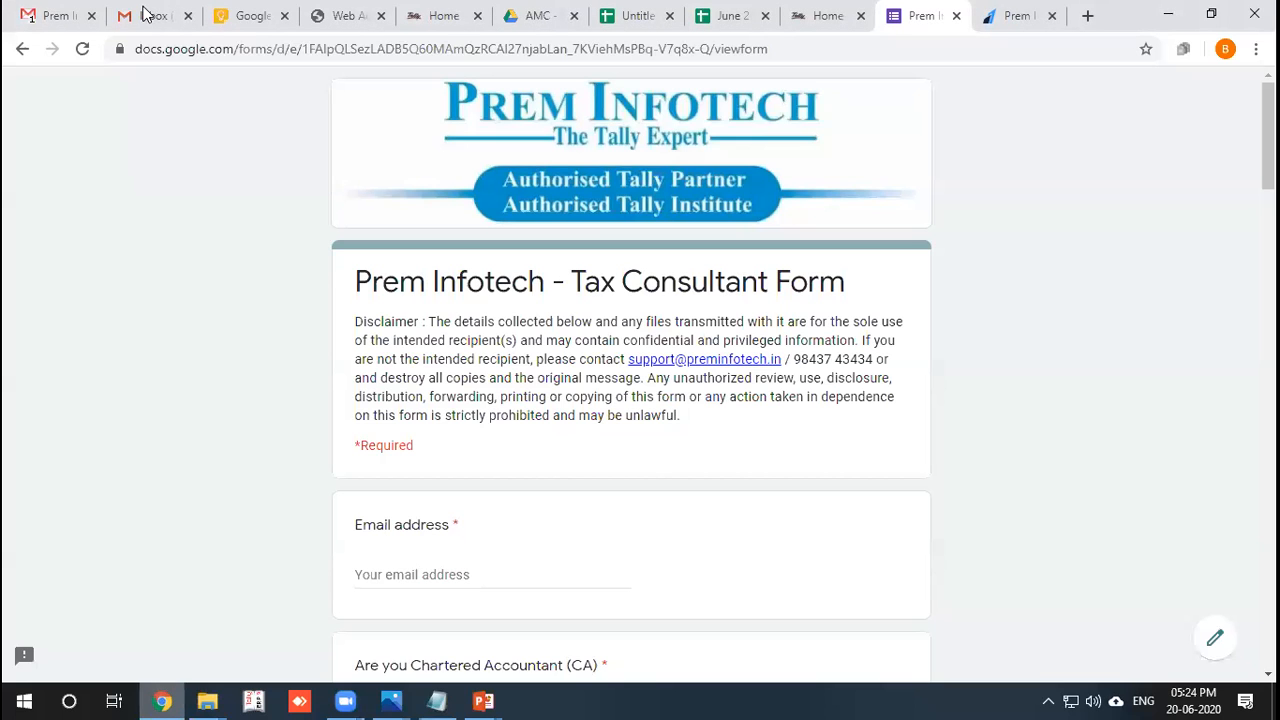
pyautogui.click(150, 15)
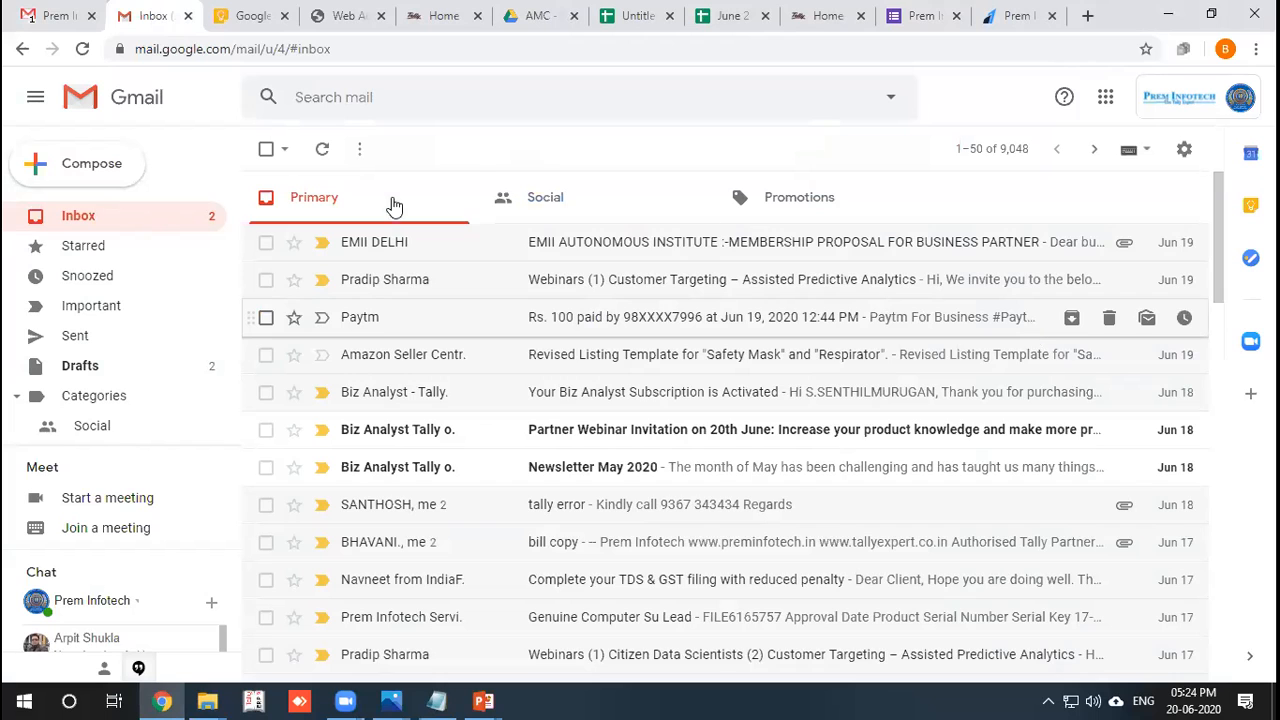
pyautogui.click(40, 15)
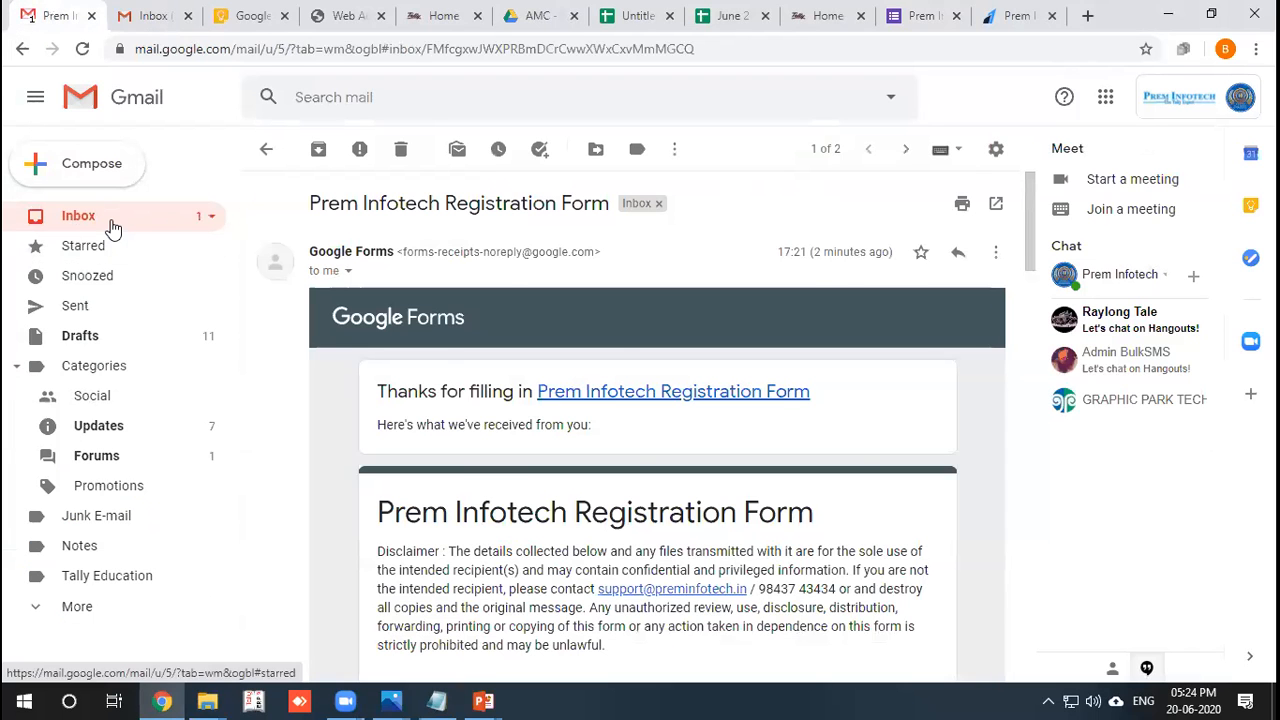
pyautogui.click(111, 223)
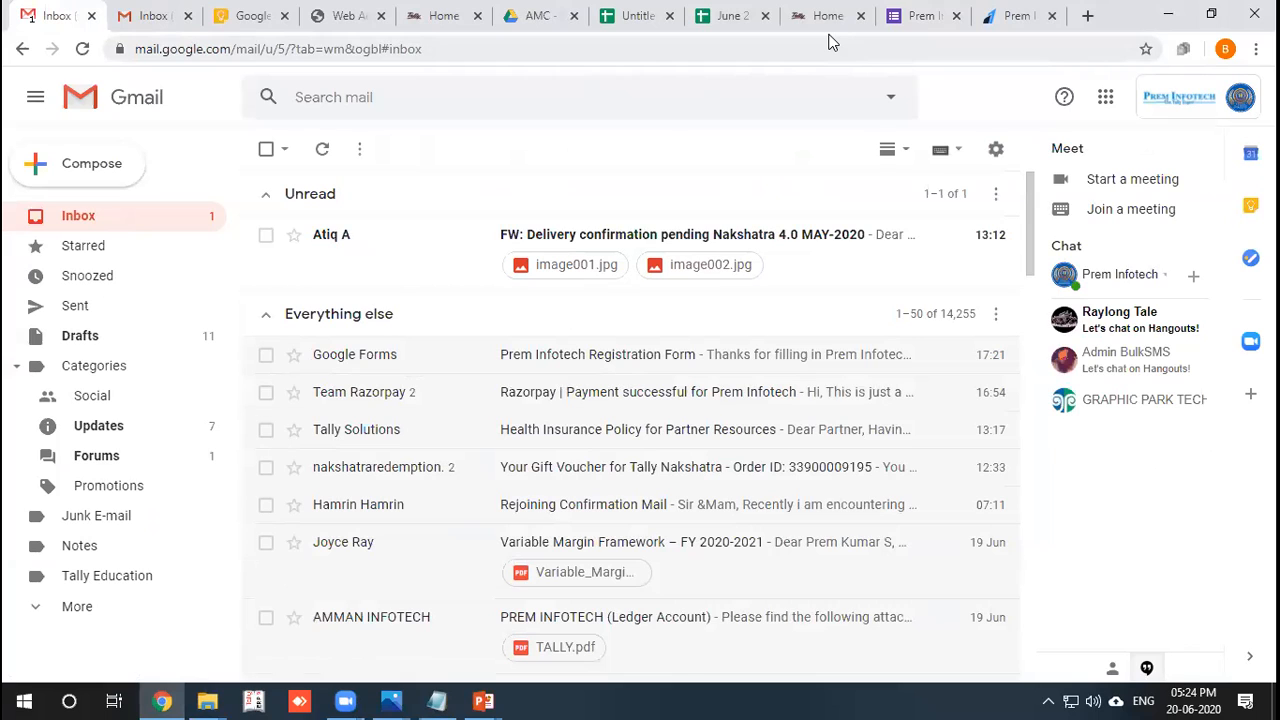
pyautogui.moveTo(483, 700)
pyautogui.click(580, 615)
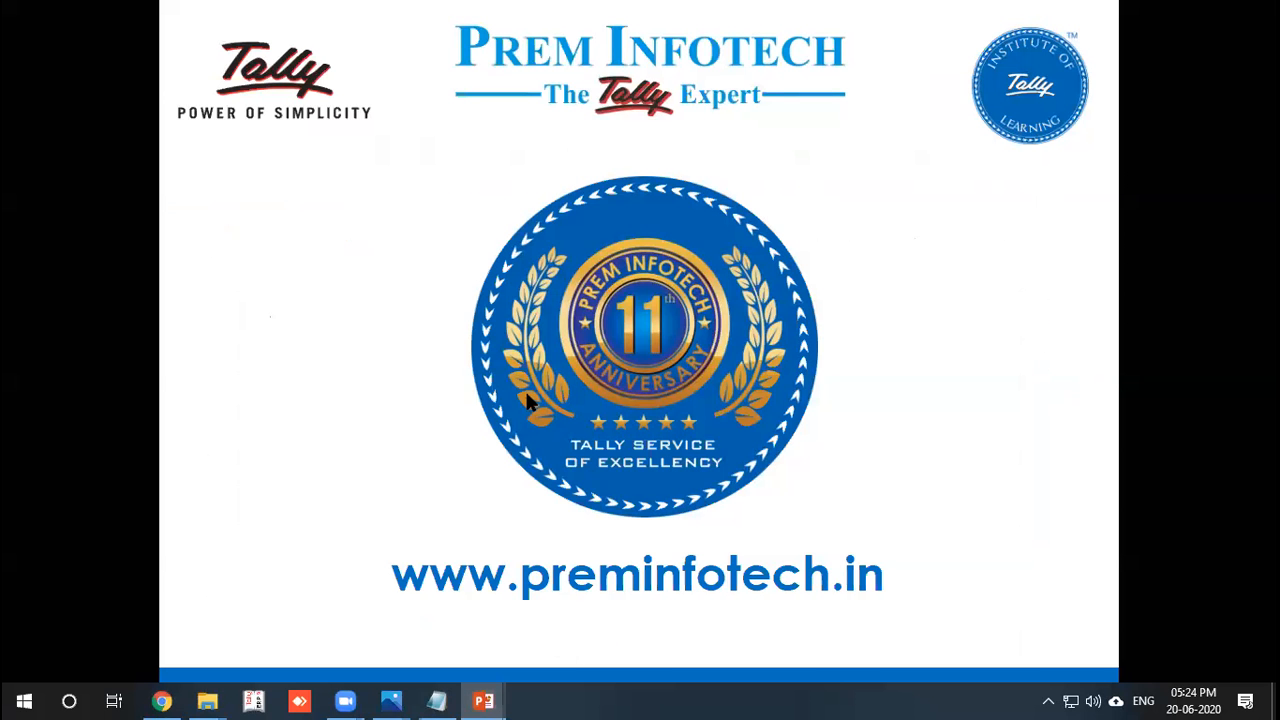
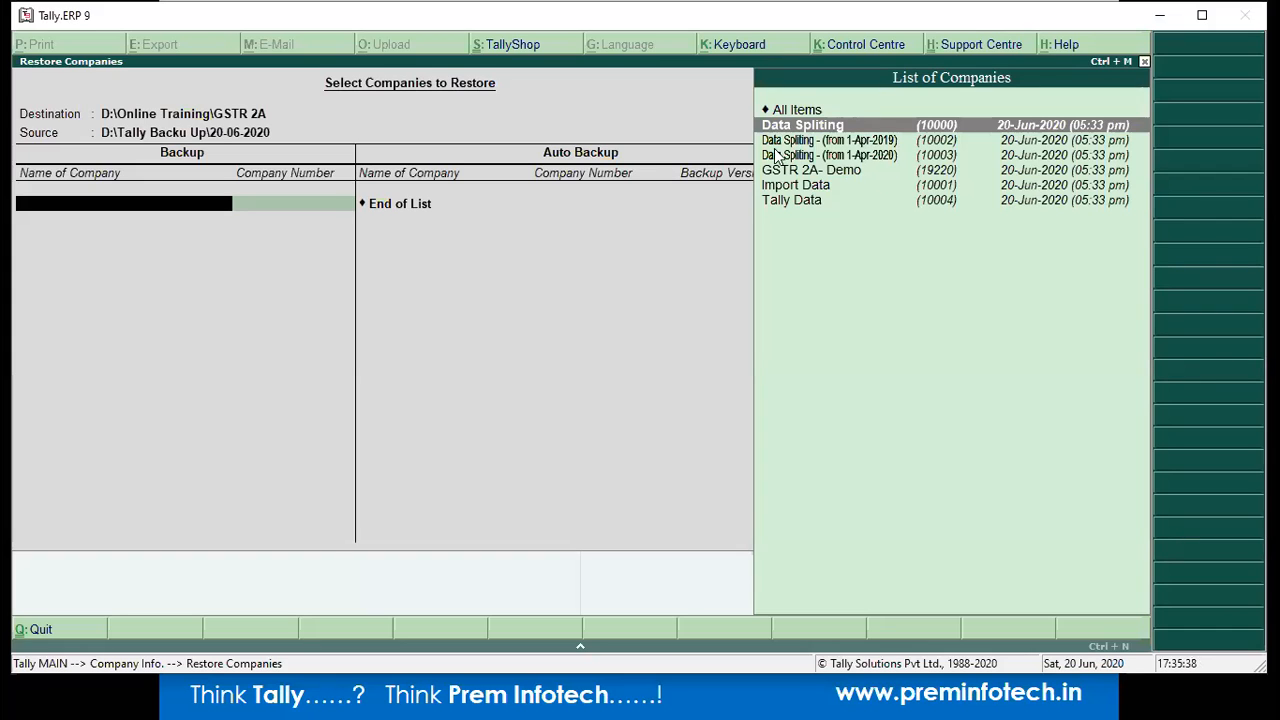
# Restart Restore, keep D:\Online Training\GSTR 2A and the source path, and choose All Items.
pyautogui.press('Escape')
pyautogui.press('Return')
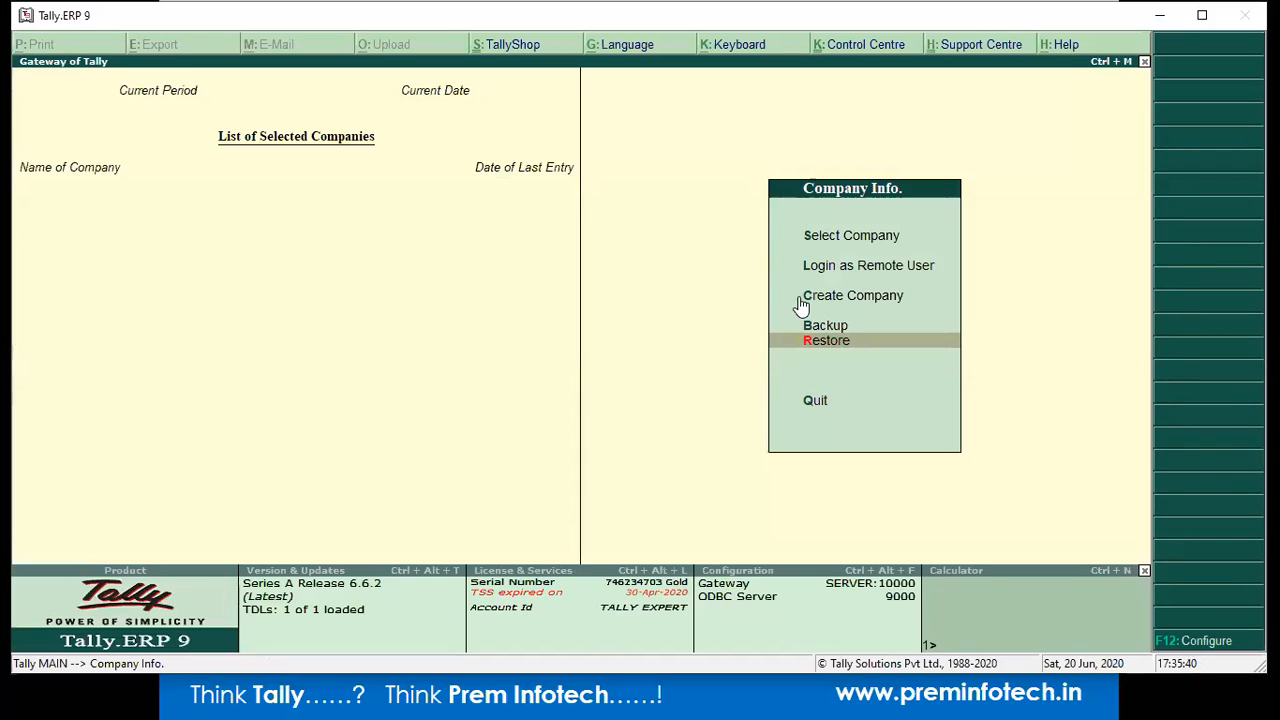
pyautogui.click(810, 350)
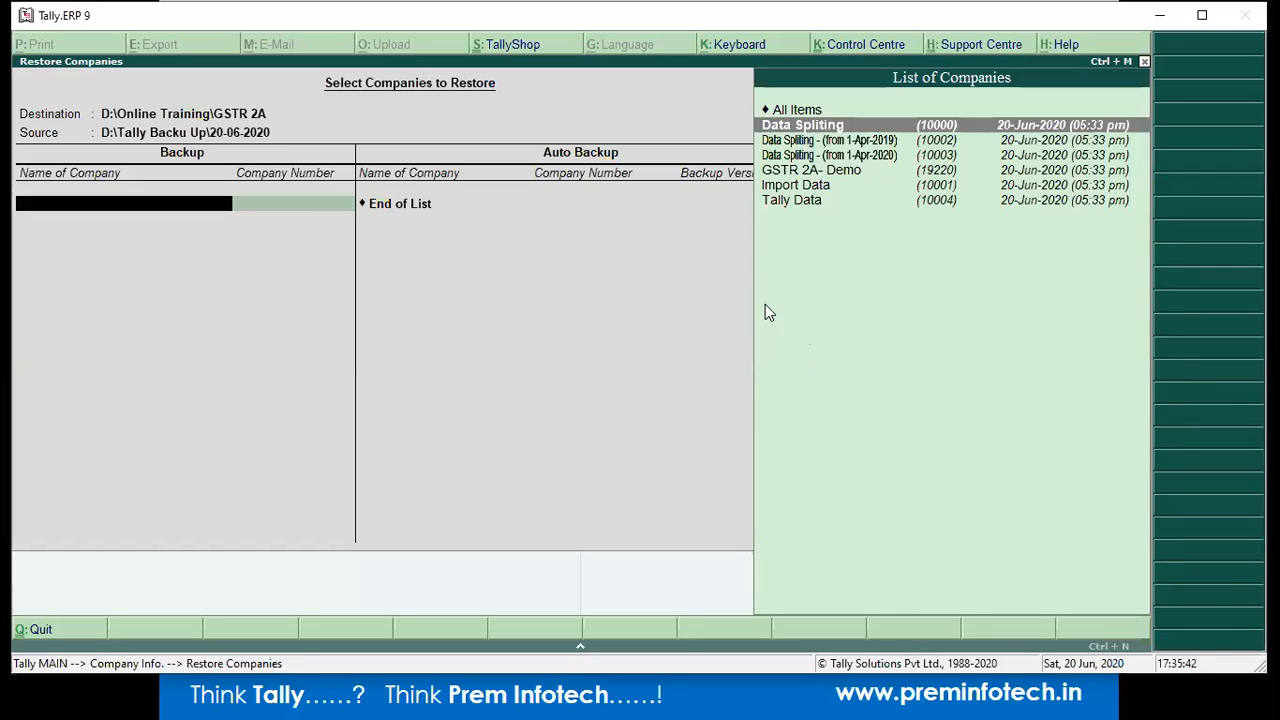
pyautogui.press('BackSpace')
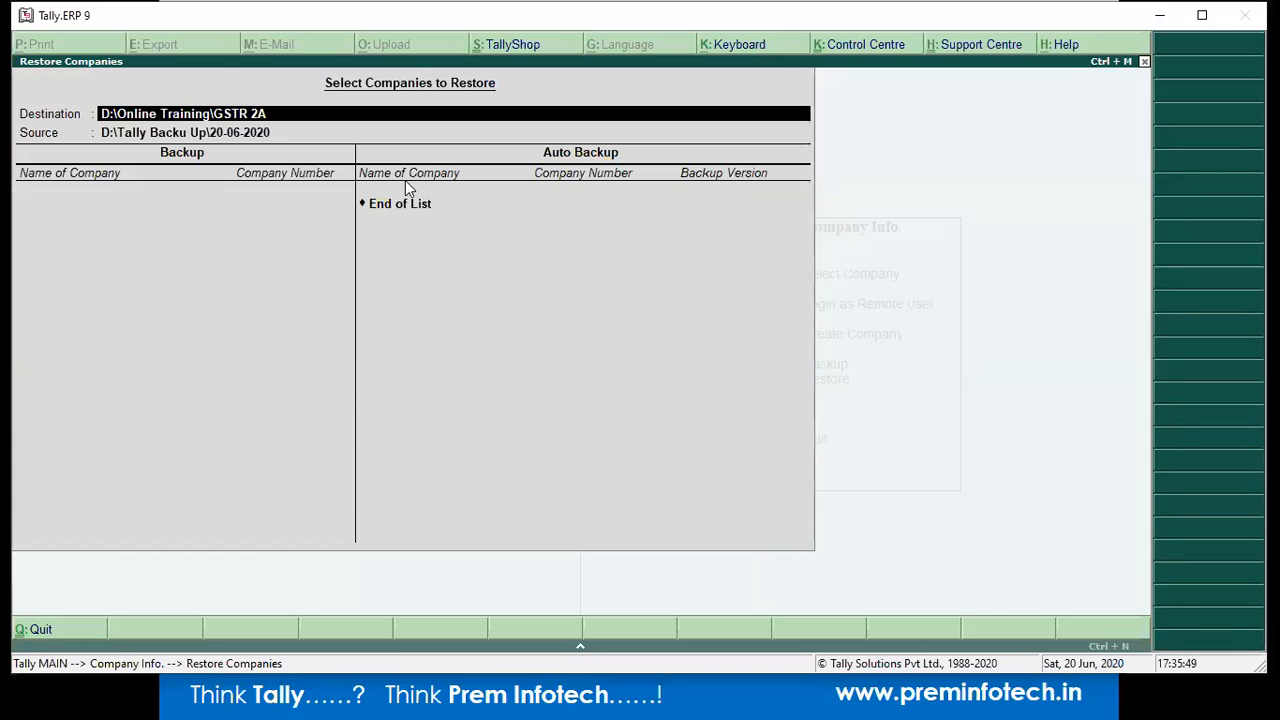
pyautogui.press('Return')
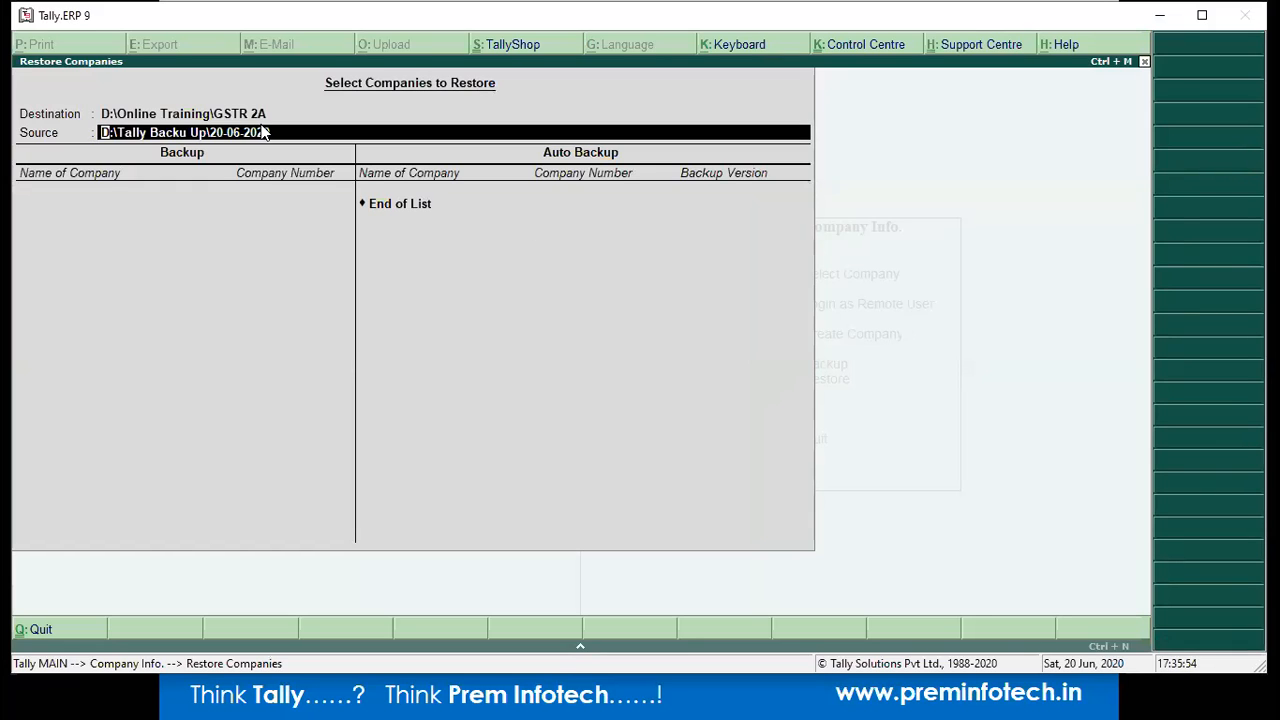
pyautogui.press('Return')
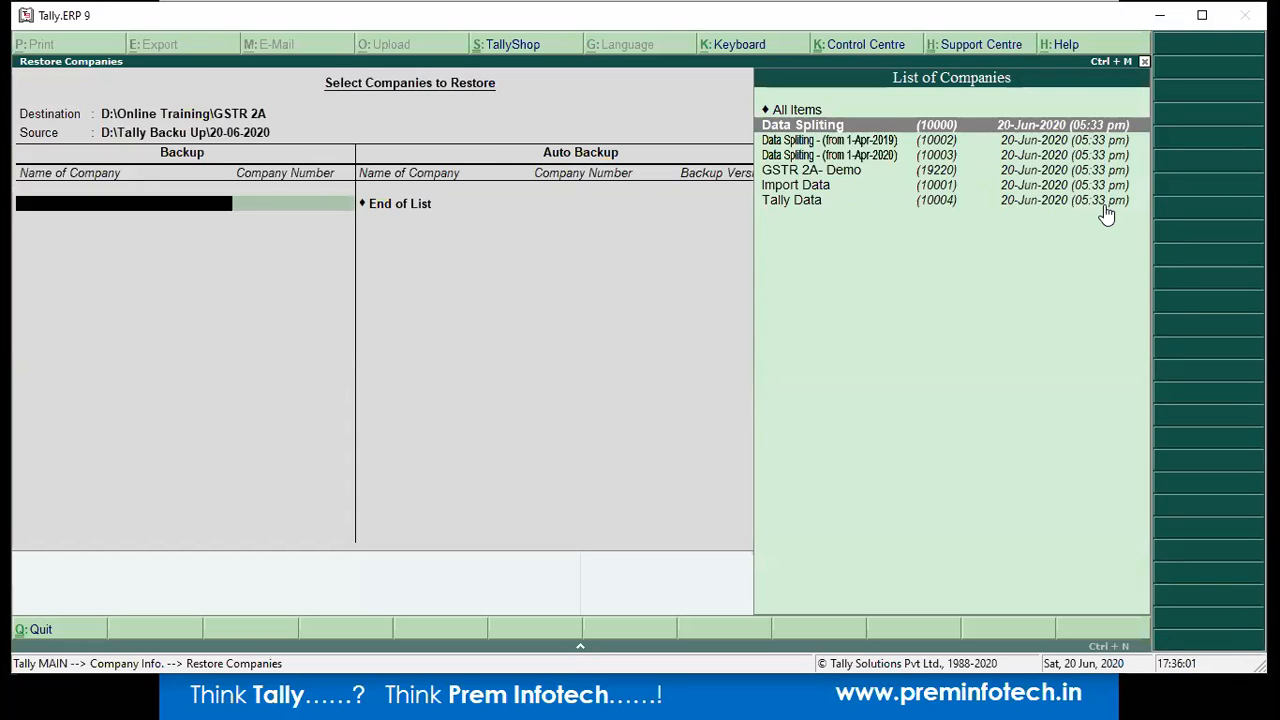
pyautogui.press('Up')
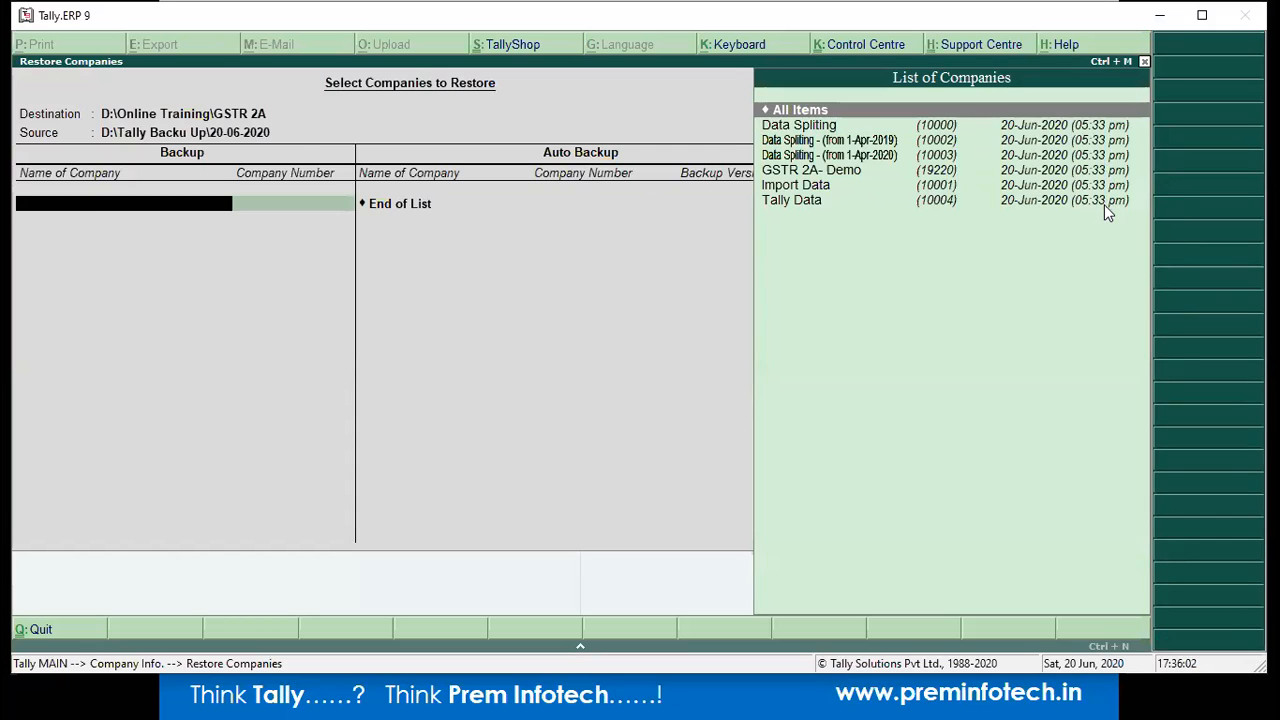
pyautogui.press('Return')
pyautogui.press('Return')
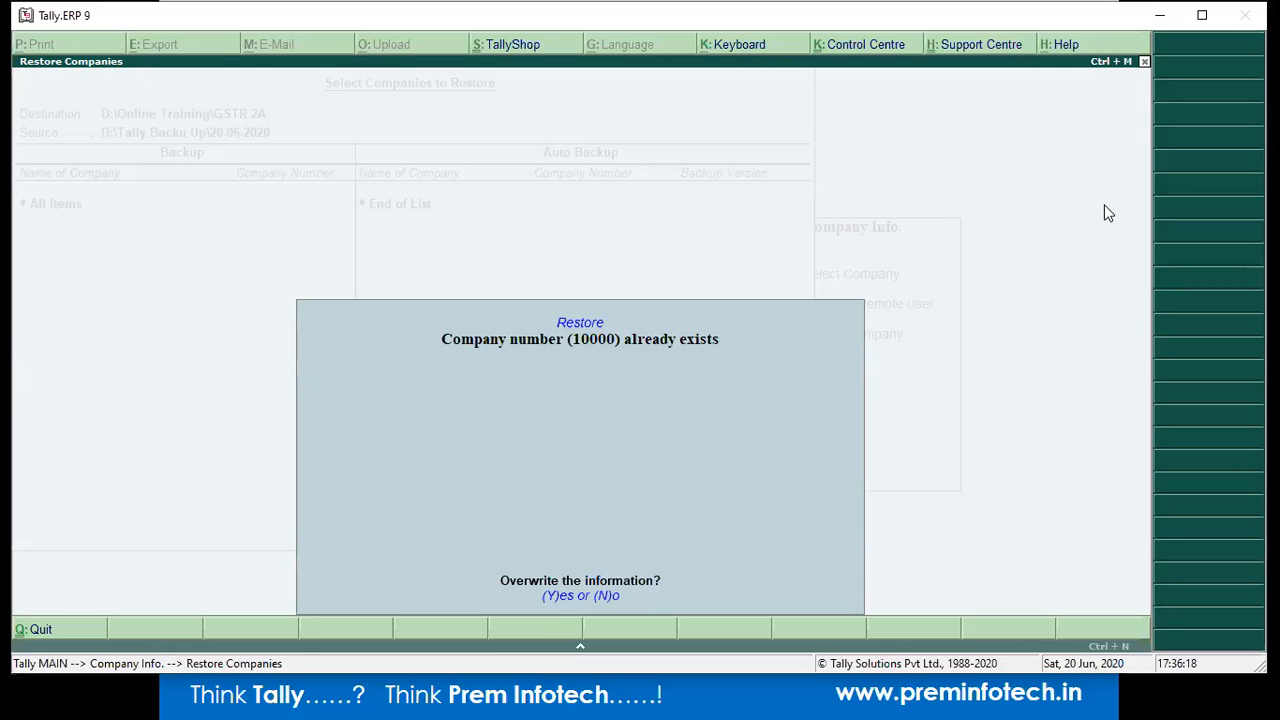
# Decline overwriting company 10000 and the other existing companies.
pyautogui.press('y')
pyautogui.press('n')
pyautogui.press('n')
pyautogui.press('n')
pyautogui.press('n')
pyautogui.press('n')
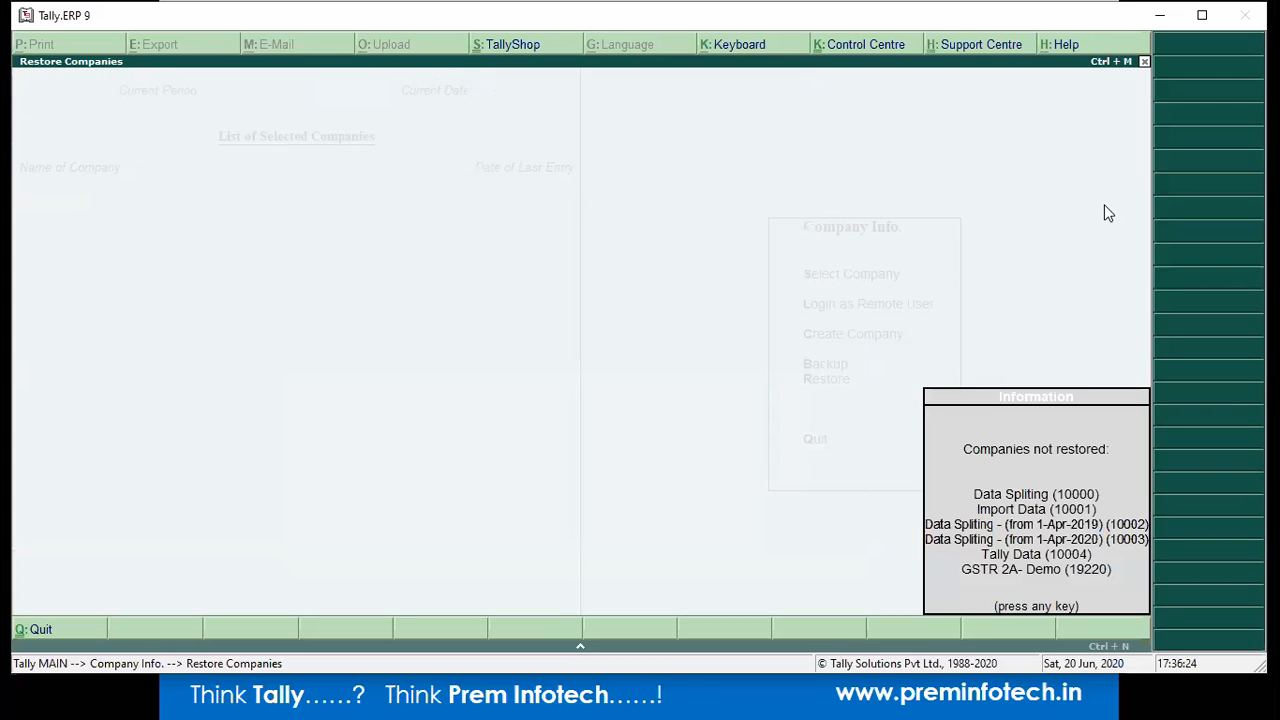
pyautogui.press('Return')
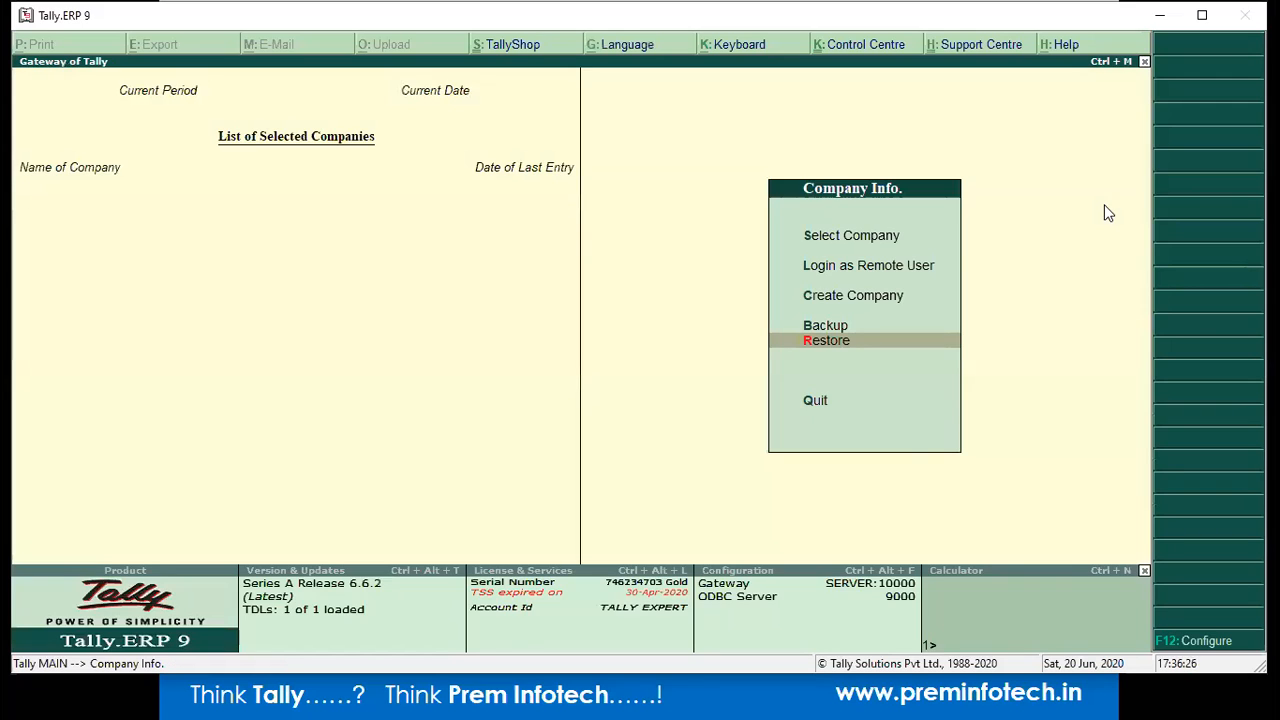
# Restore All Items again with the destination changed to C:\Restore.
pyautogui.press('Return')
pyautogui.press('Escape')
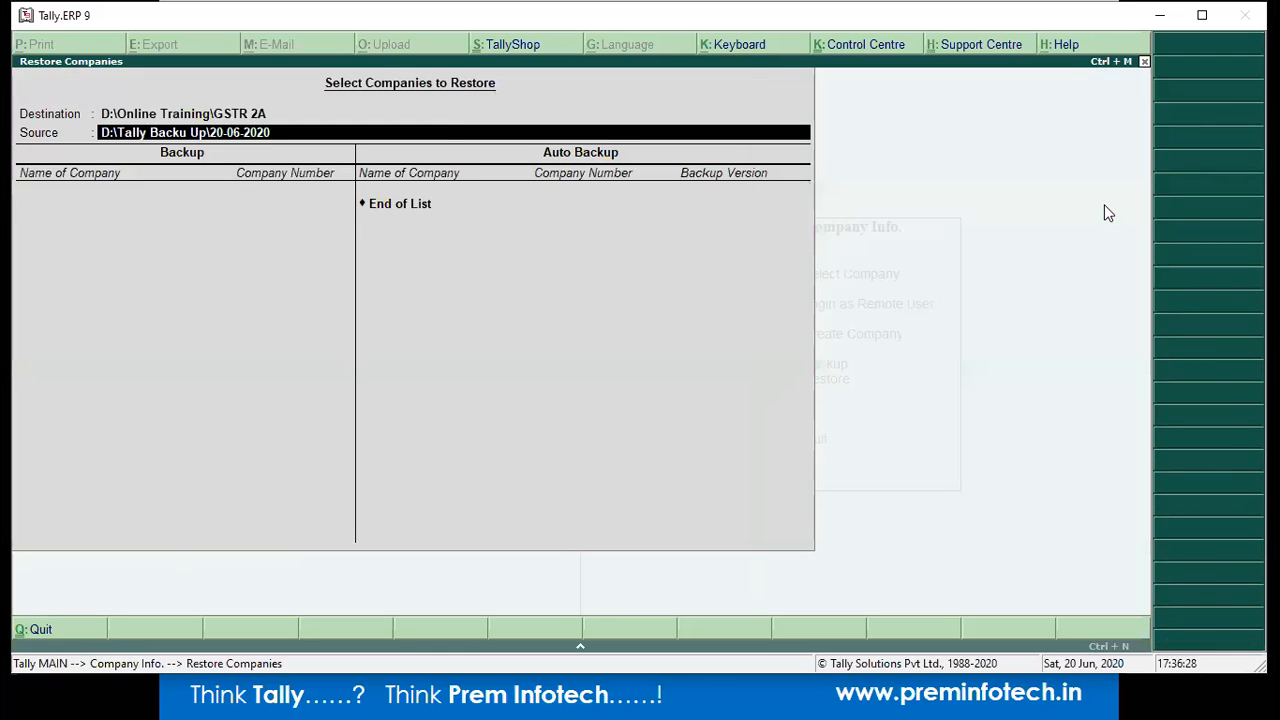
pyautogui.press('BackSpace')
pyautogui.press('BackSpace')
pyautogui.write('C:\\Restore')
pyautogui.press('Return')
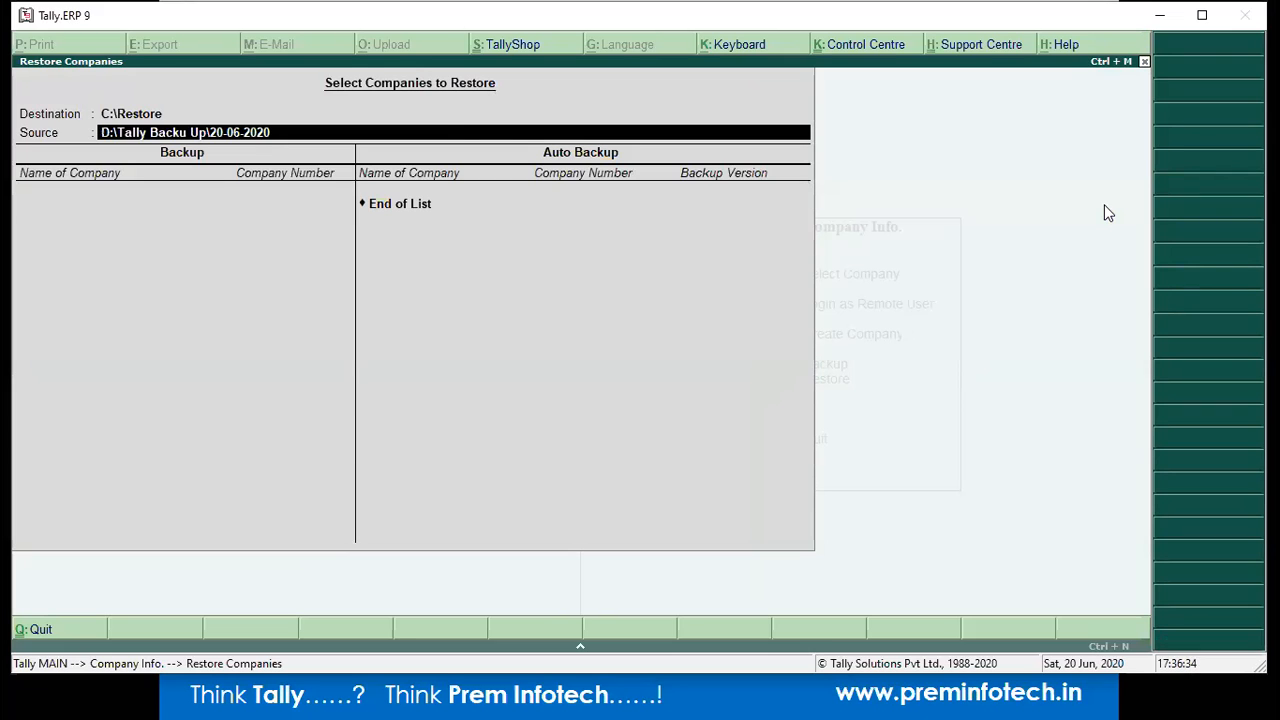
pyautogui.press('BackSpace')
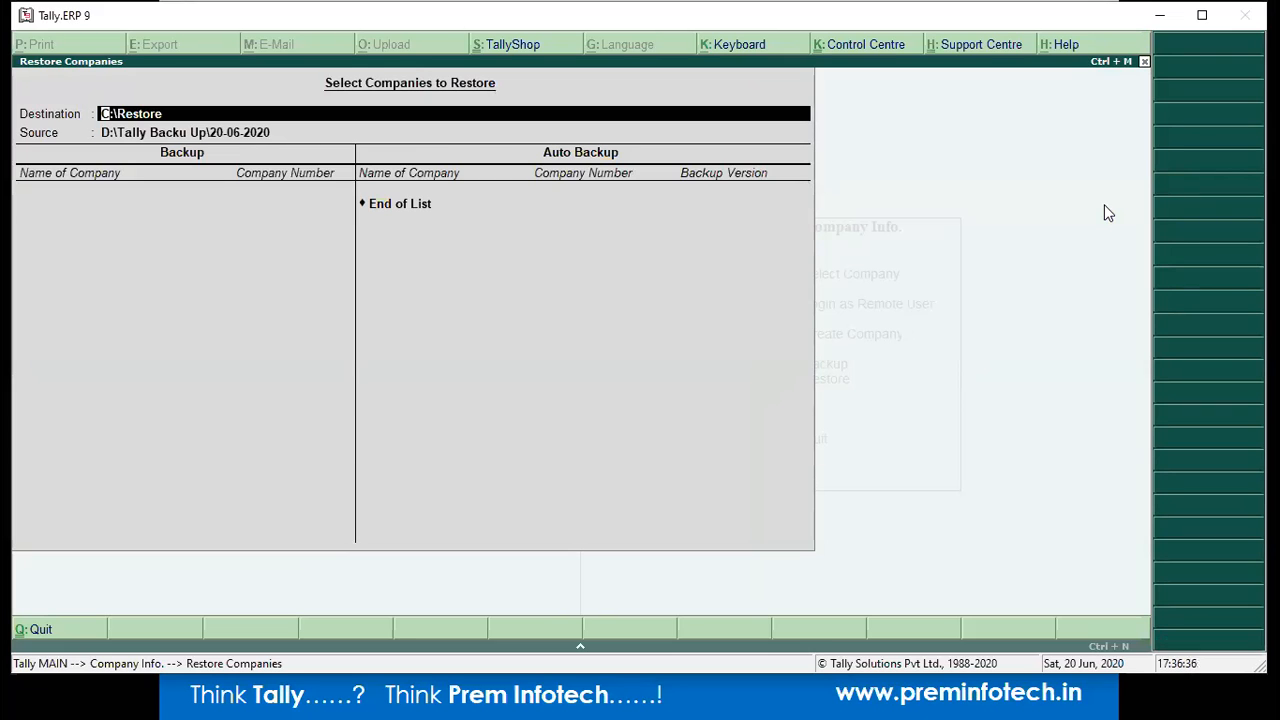
pyautogui.press('Return')
pyautogui.press('Return')
pyautogui.press('Up')
pyautogui.press('Return')
pyautogui.press('Return')
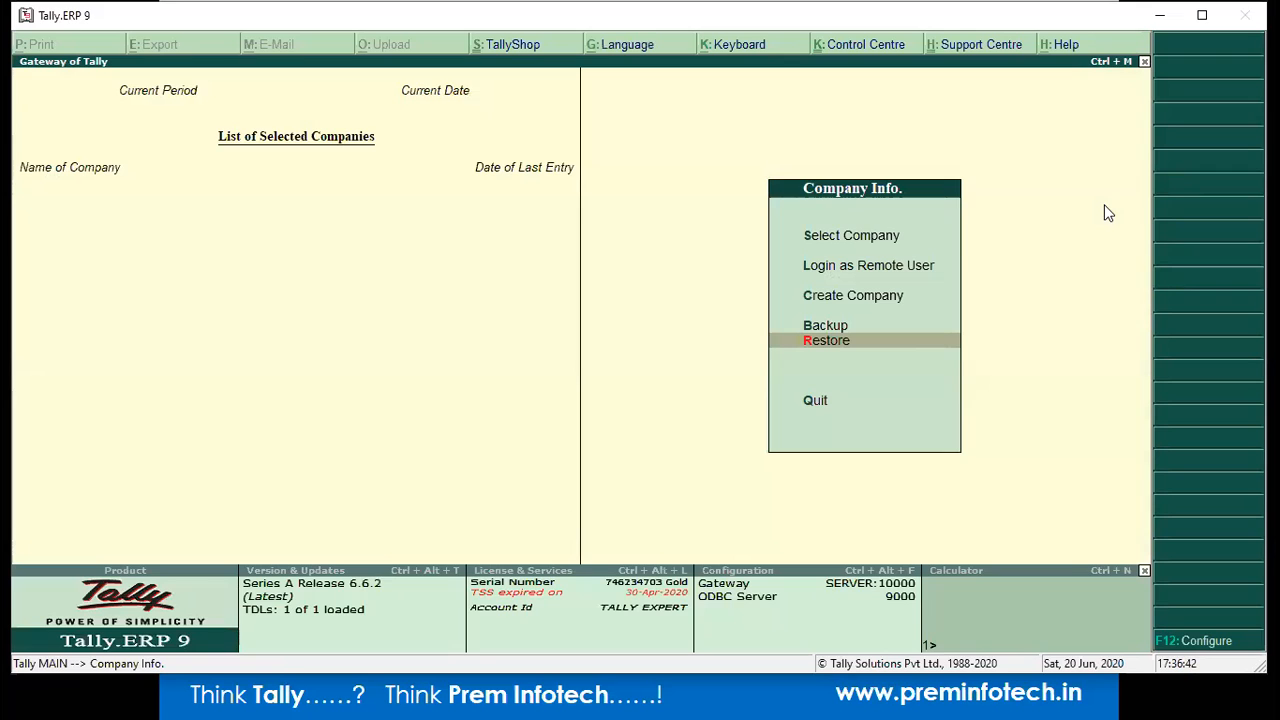
# Set the Select Company path to C:\Restore and open the restored Tally Data company.
pyautogui.press('s')
pyautogui.press('BackSpace')
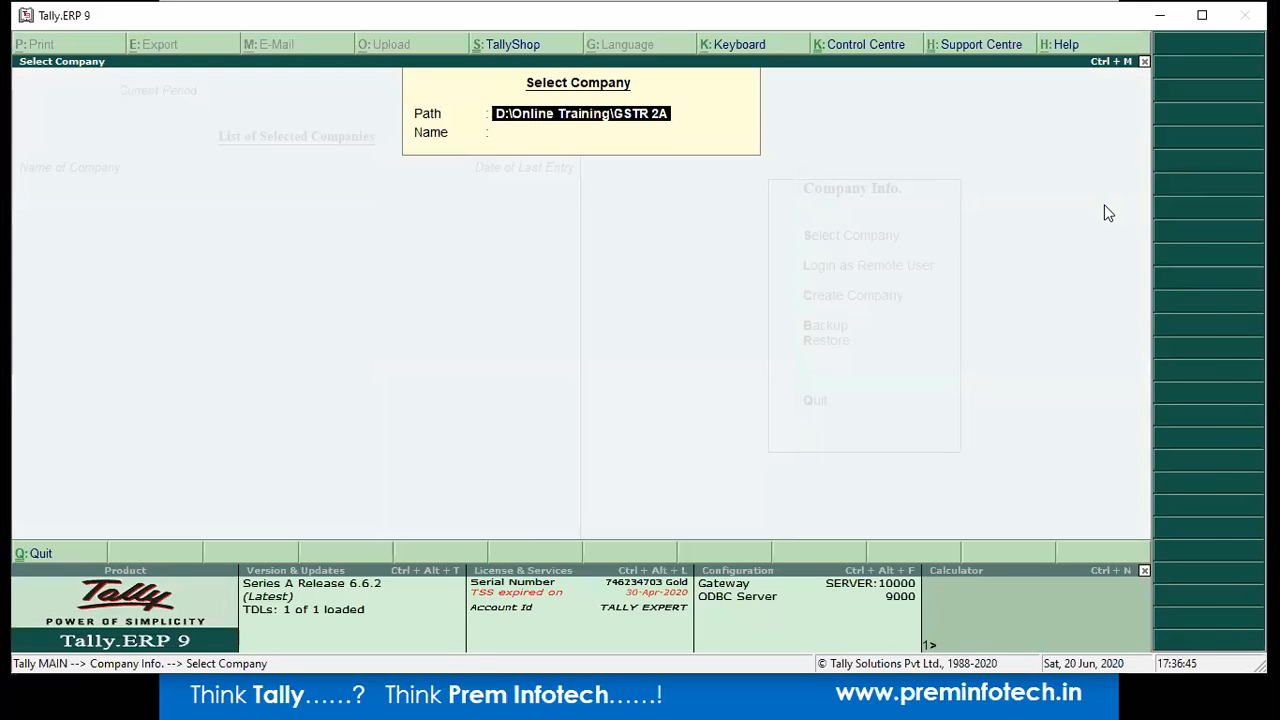
pyautogui.hotkey('ctrl', 'alt', 'v')
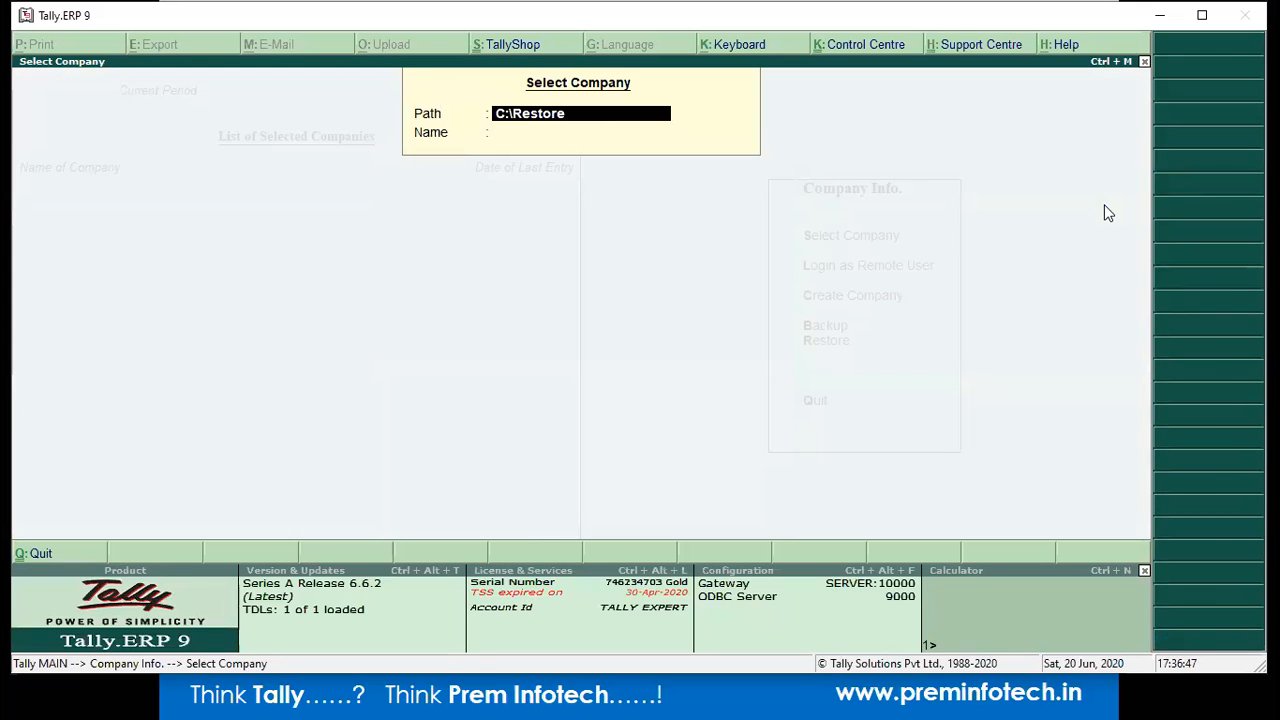
pyautogui.press('Return')
pyautogui.press('Down')
pyautogui.press('Down')
pyautogui.press('Down')
pyautogui.press('Down')
pyautogui.press('Down')
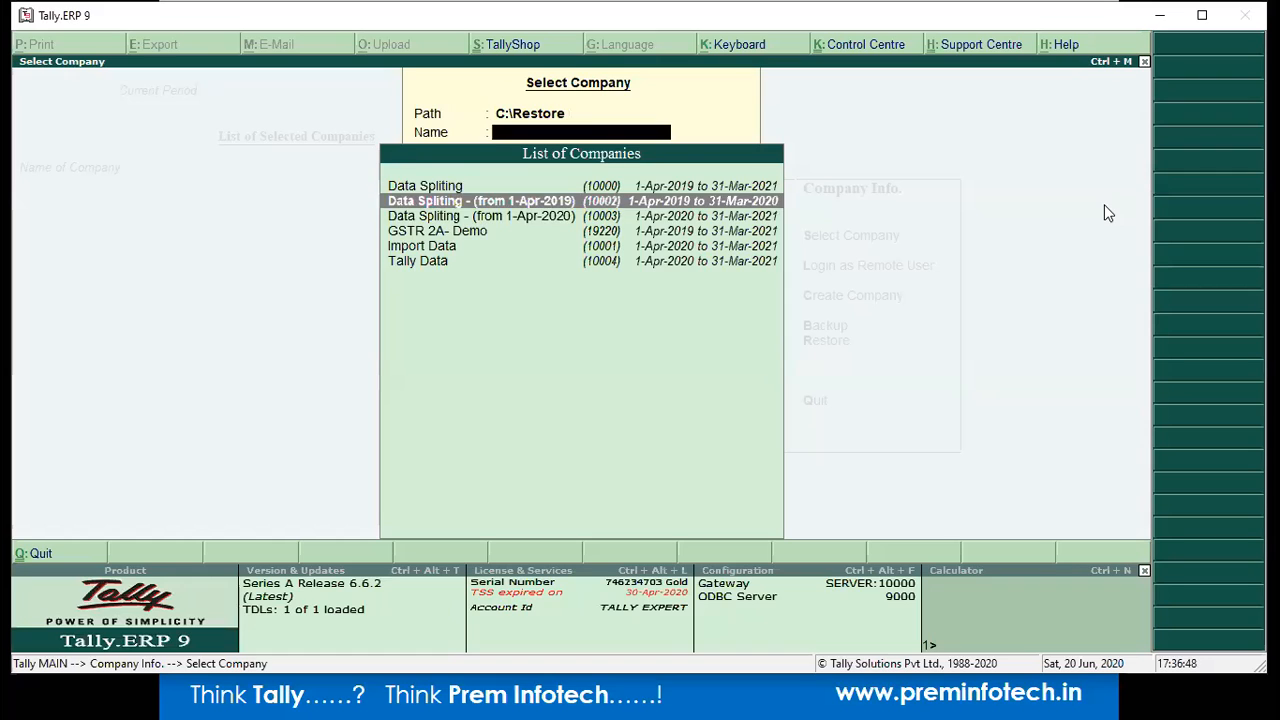
pyautogui.press('Up')
pyautogui.press('Up')
pyautogui.press('Up')
pyautogui.press('Down')
pyautogui.press('Down')
pyautogui.press('Down')
pyautogui.press('Return')
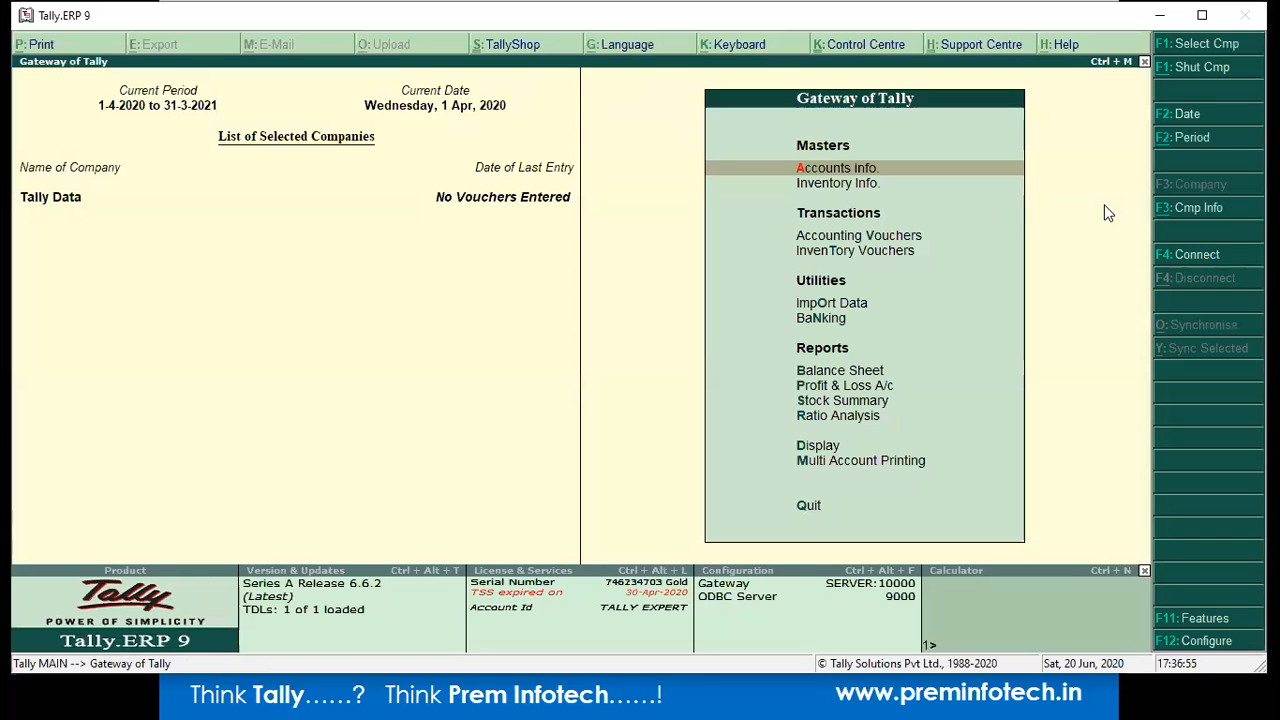
# Close Tally Data and list the restored companies in C:\Restore again.
pyautogui.hotkey('alt', 'F3')
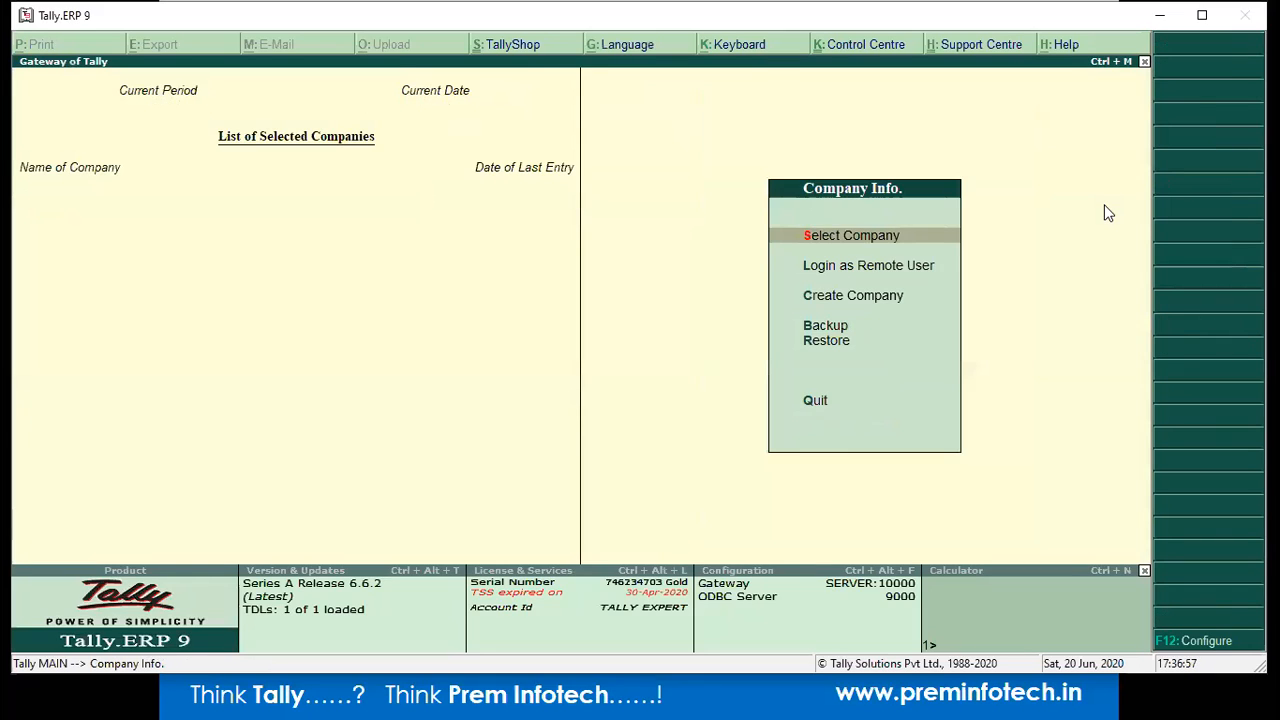
pyautogui.press('Return')
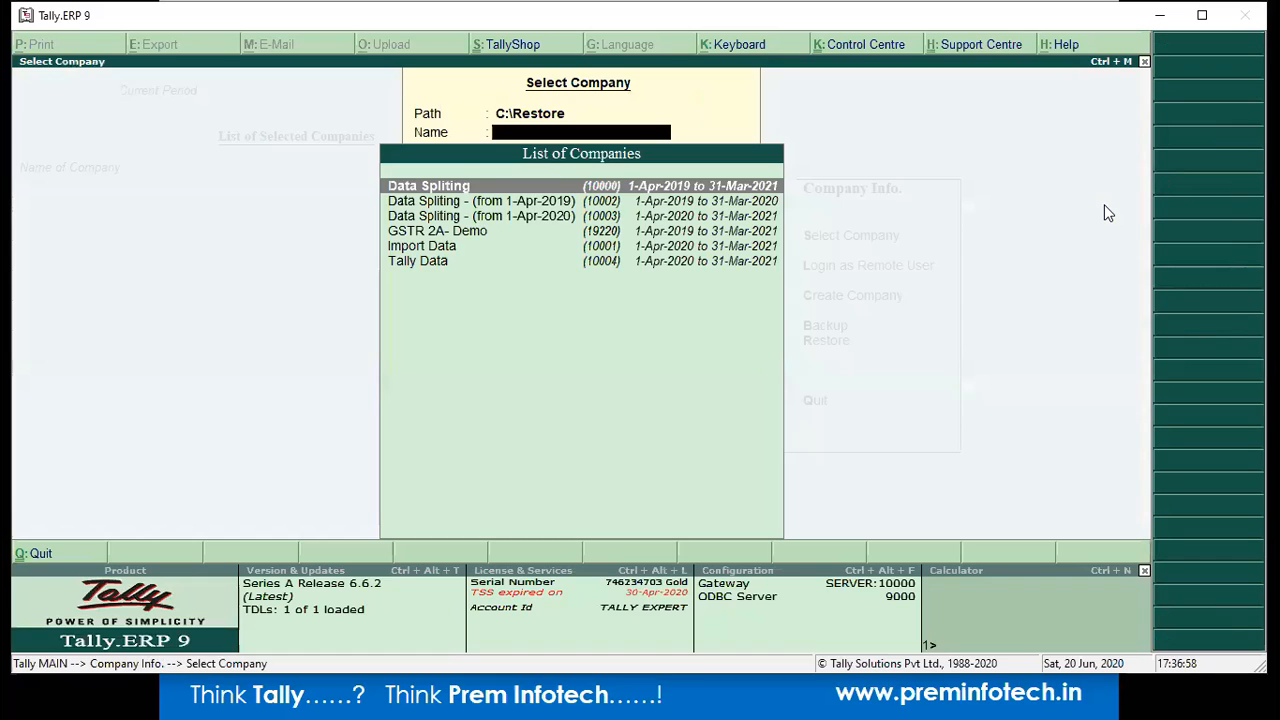
pyautogui.hotkey('alt', 'Tab')
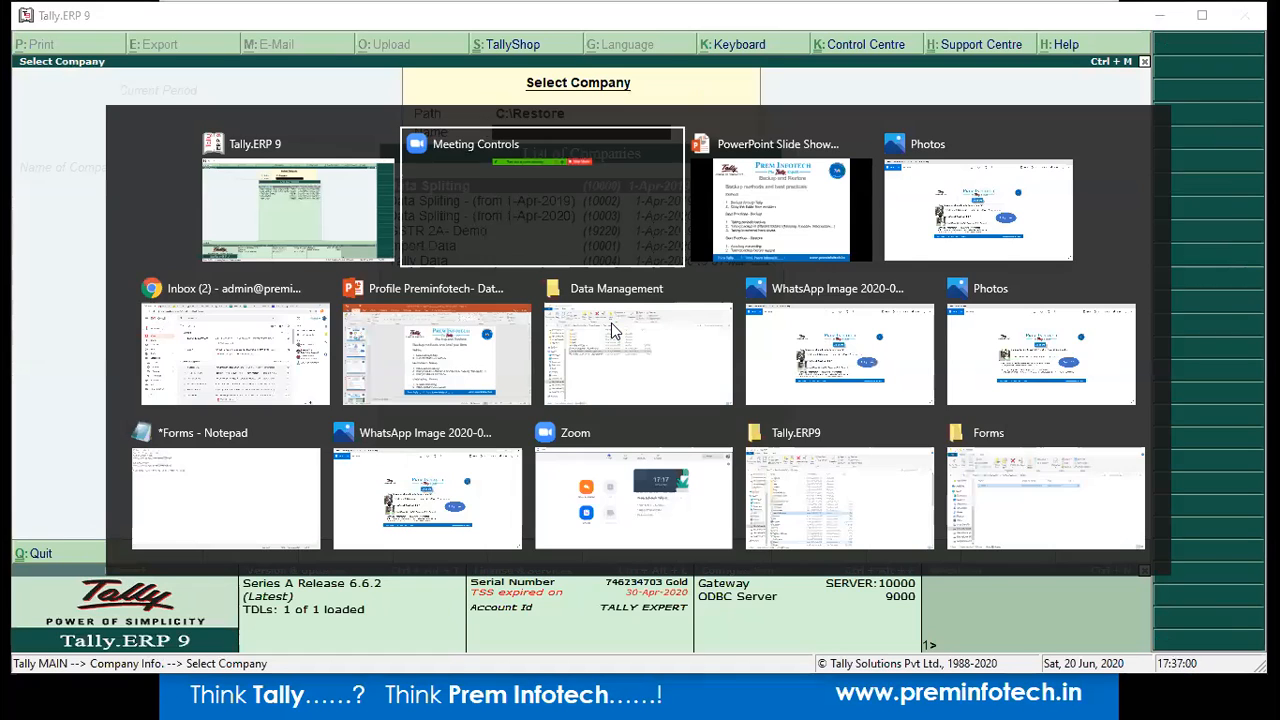
# Present the backup slide and the restoring data slide in the slide show.
pyautogui.hotkey('alt', 'Tab')
pyautogui.press('Right')
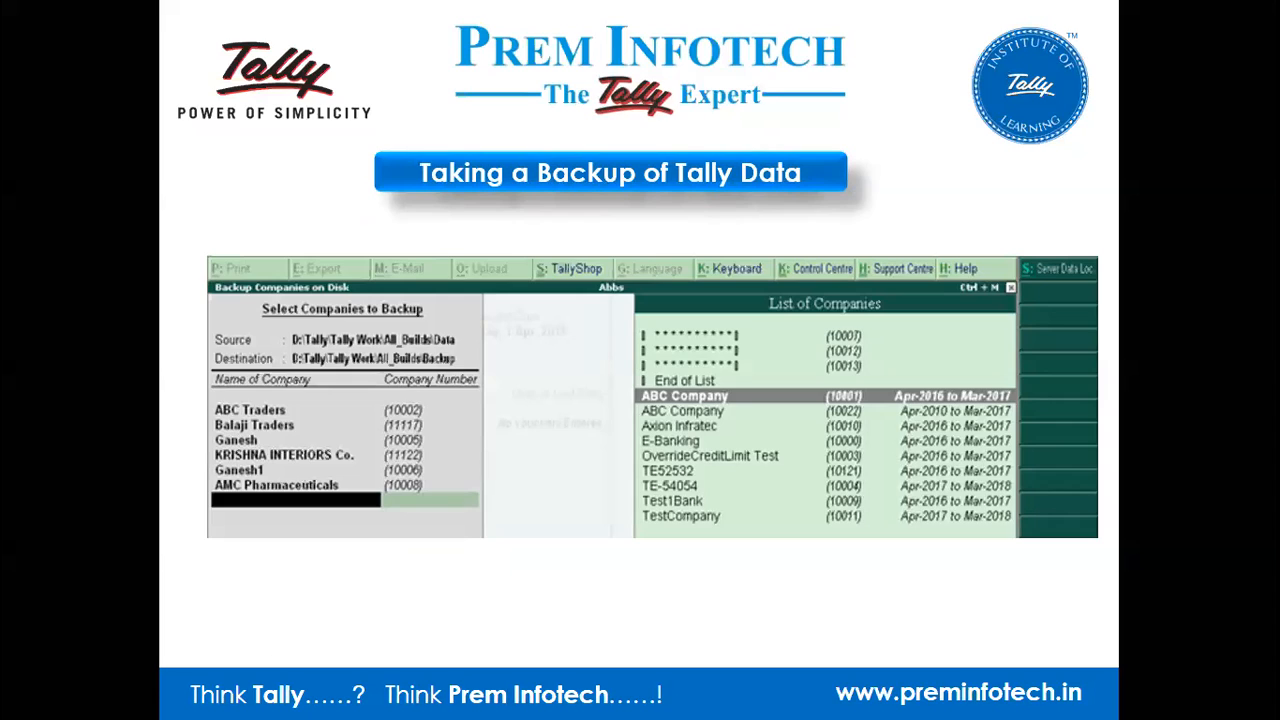
pyautogui.press('Right')
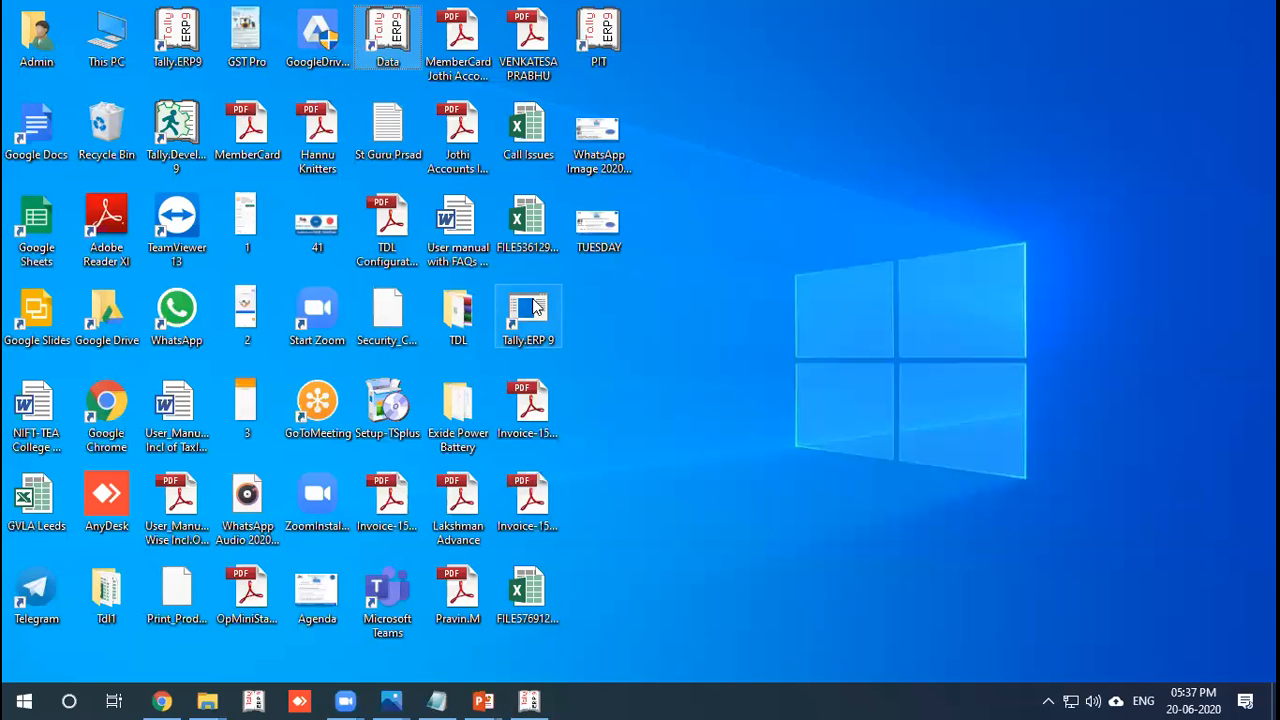
# Refresh the desktop and relaunch Tally from the Data shortcut.
pyautogui.rightClick(738, 203)
pyautogui.click(767, 256)
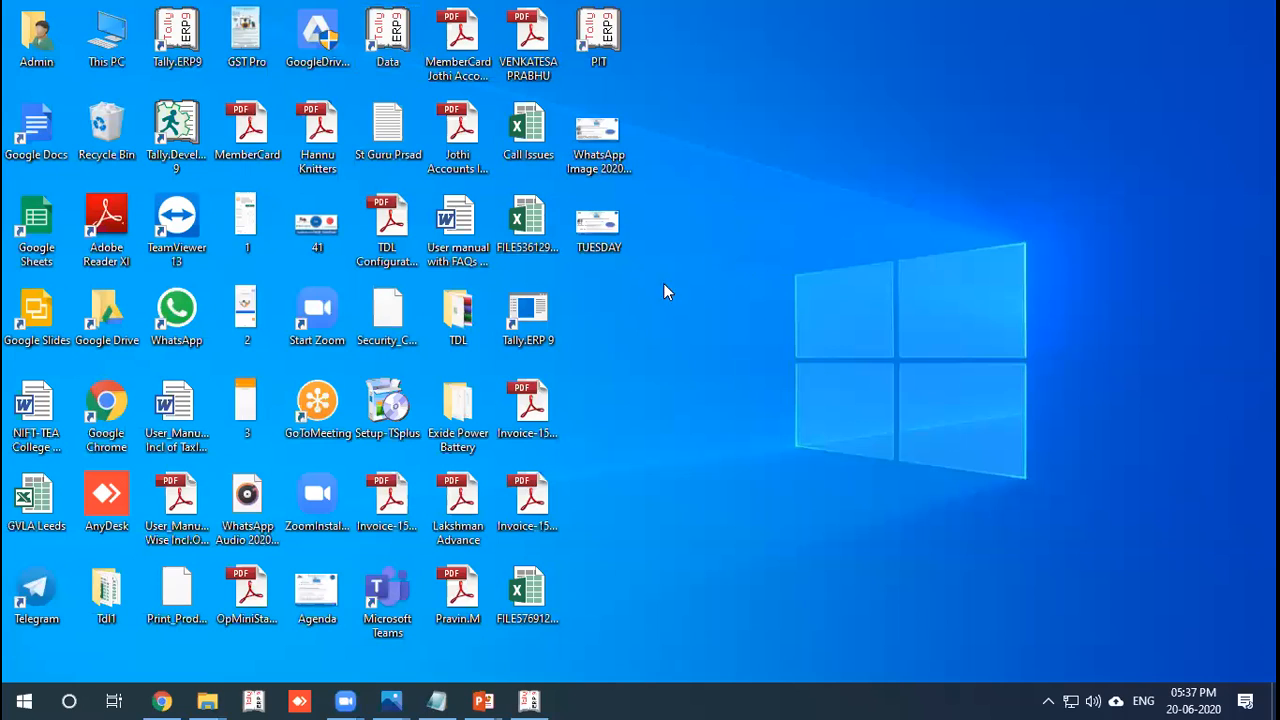
pyautogui.doubleClick(385, 38)
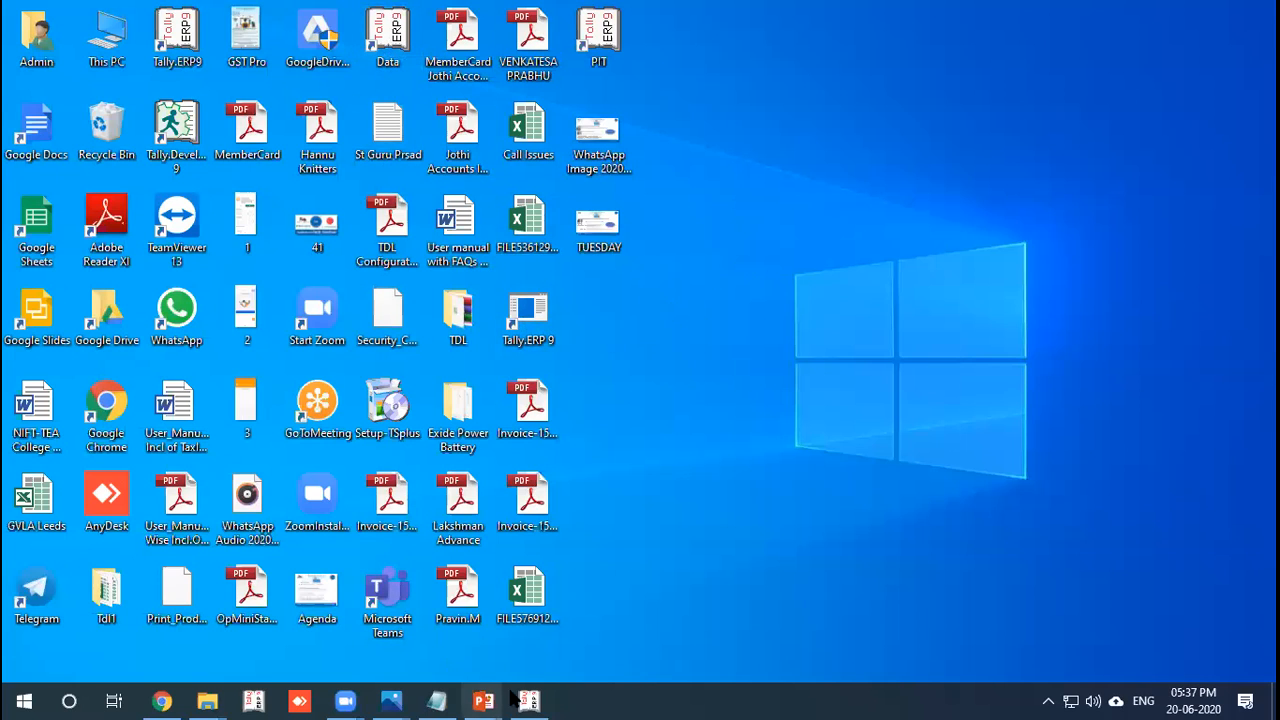
pyautogui.press('Escape')
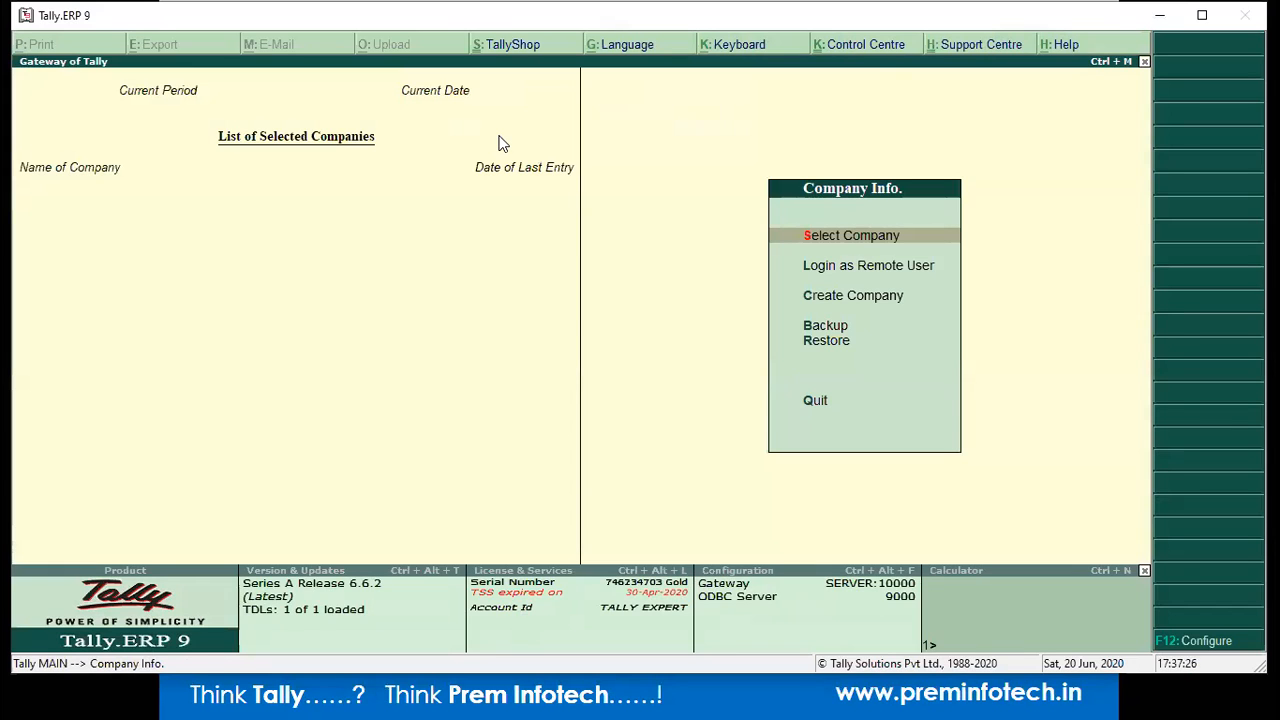
# Show the backup methods slide, then minimise Tally to reveal the desktop.
pyautogui.hotkey('alt', 'Tab')
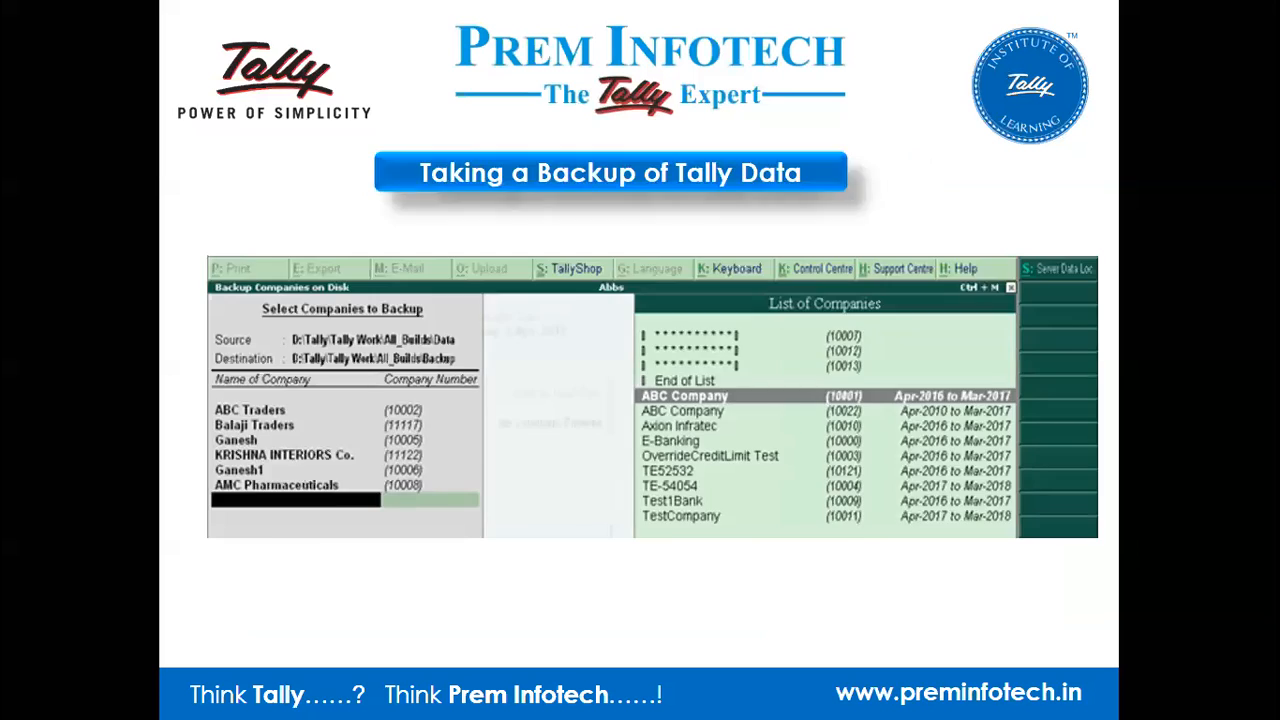
pyautogui.press('Right')
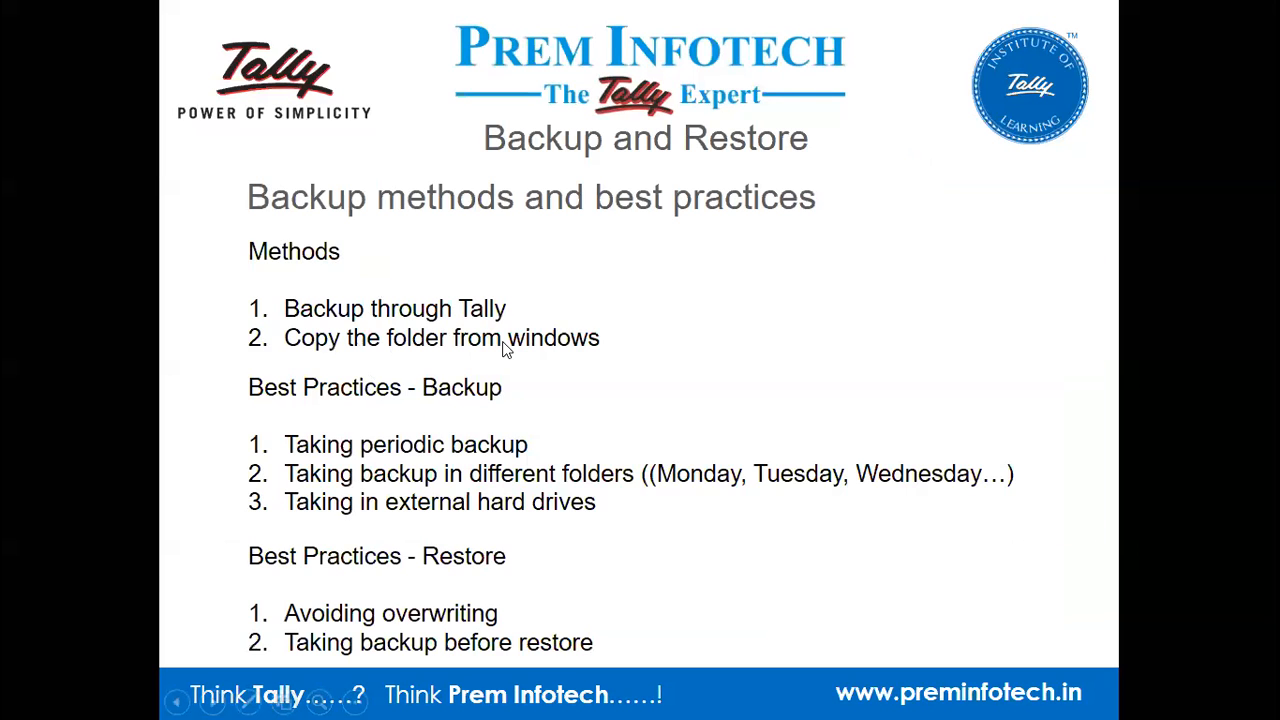
pyautogui.hotkey('alt', 'Tab')
pyautogui.press('Return')
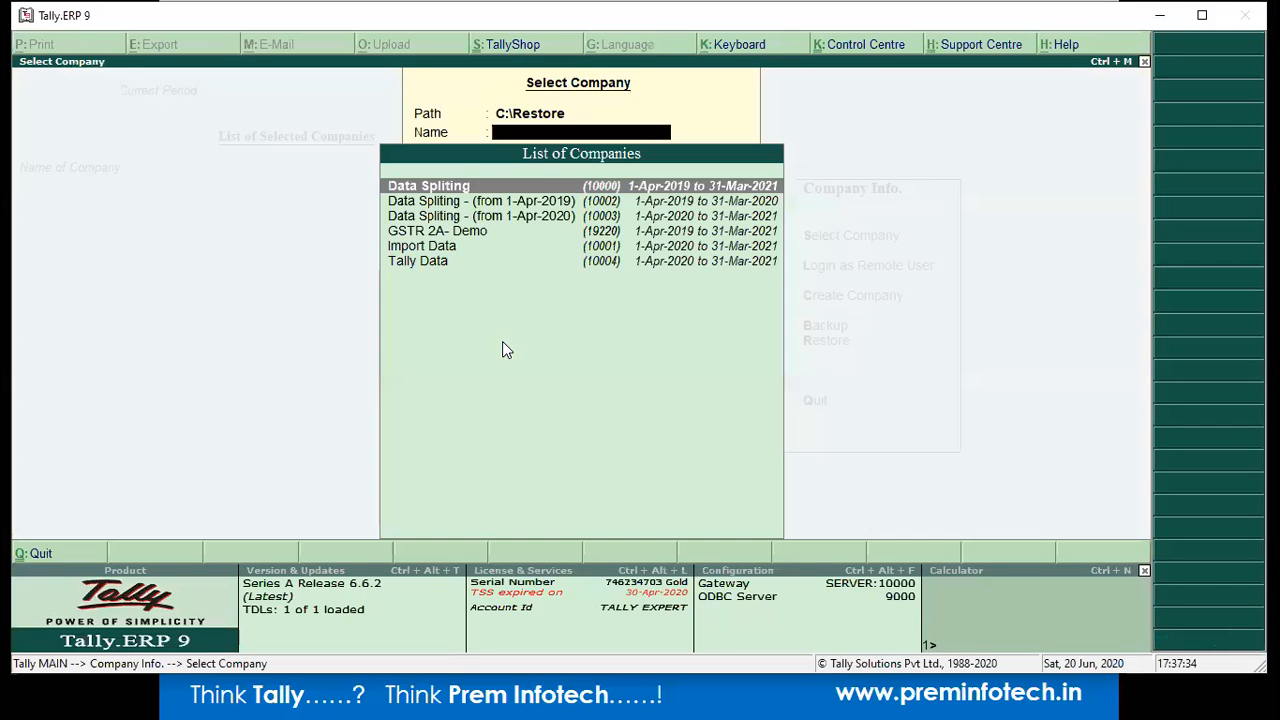
pyautogui.press('BackSpace')
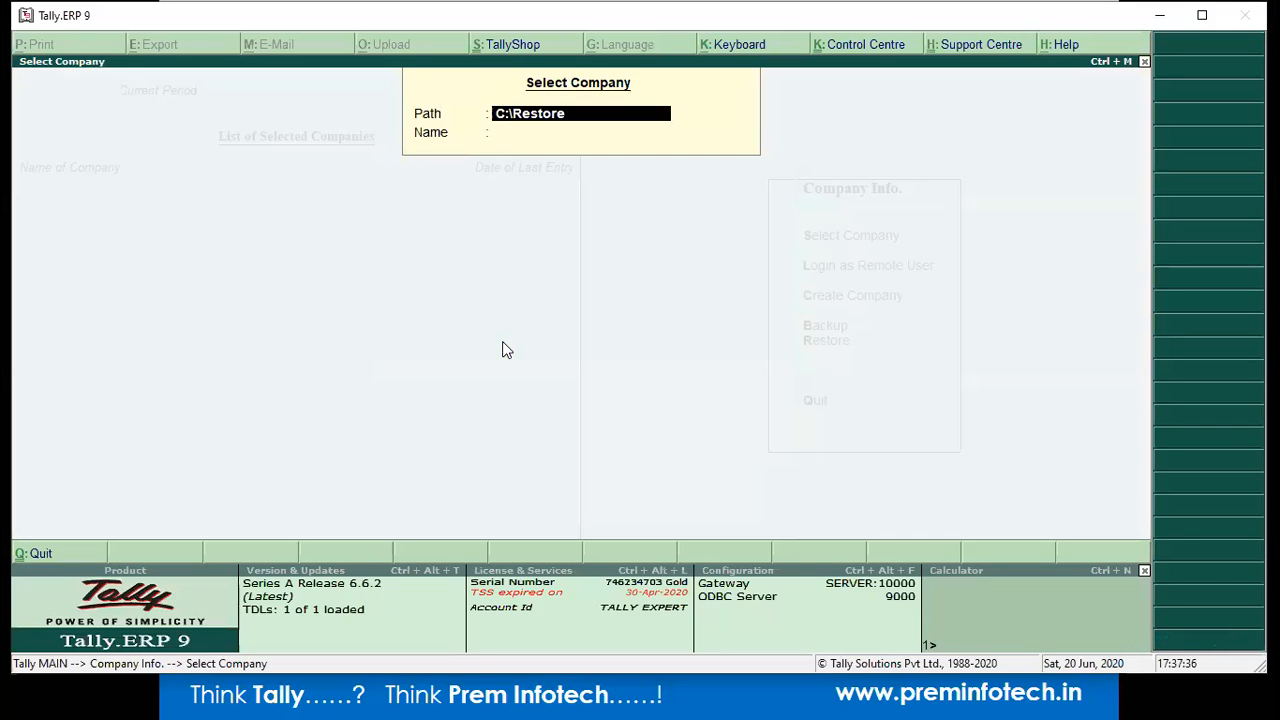
pyautogui.press('super+d')
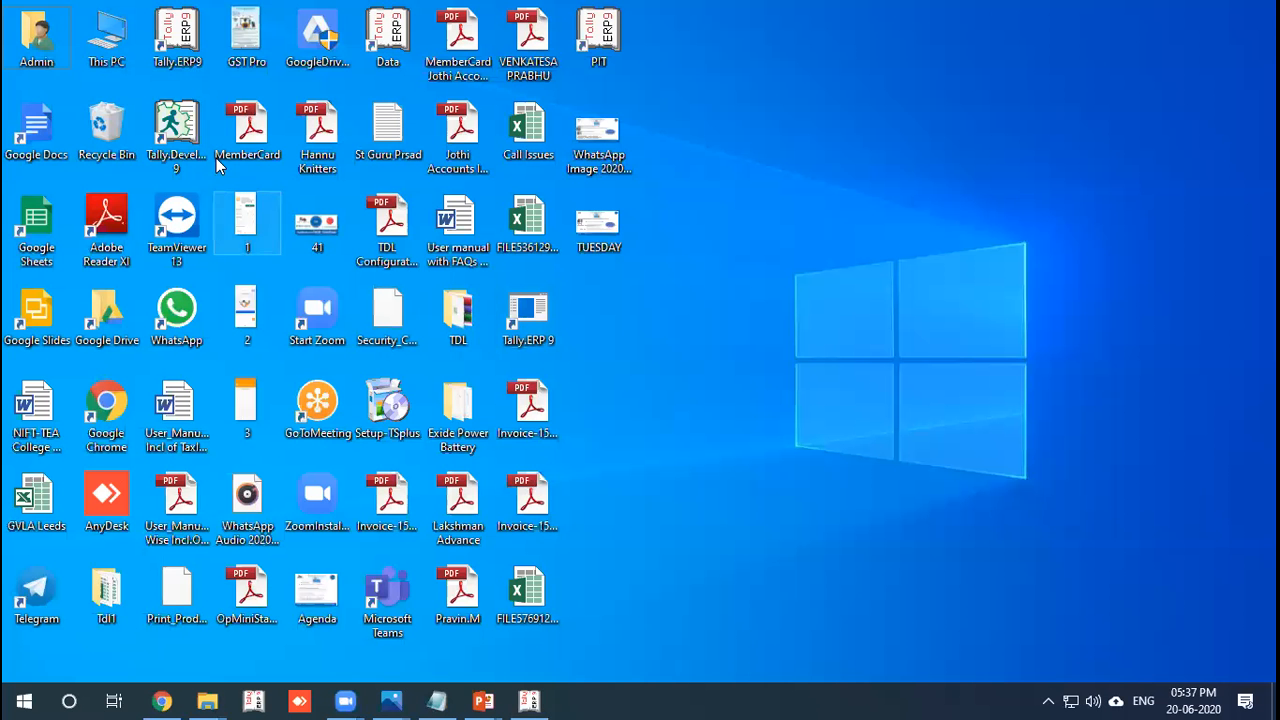
# Compress folder 10000 in C:\Restore into the archive 10000.rar.
pyautogui.doubleClick(106, 35)
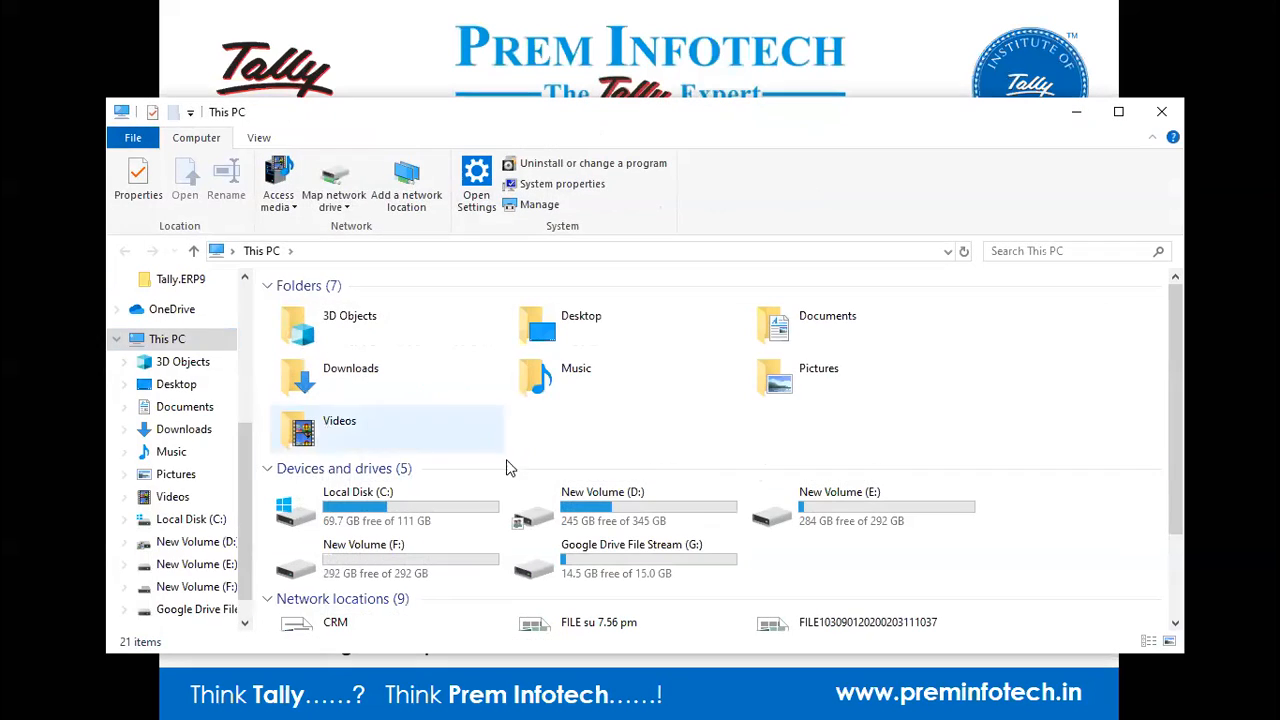
pyautogui.doubleClick(455, 510)
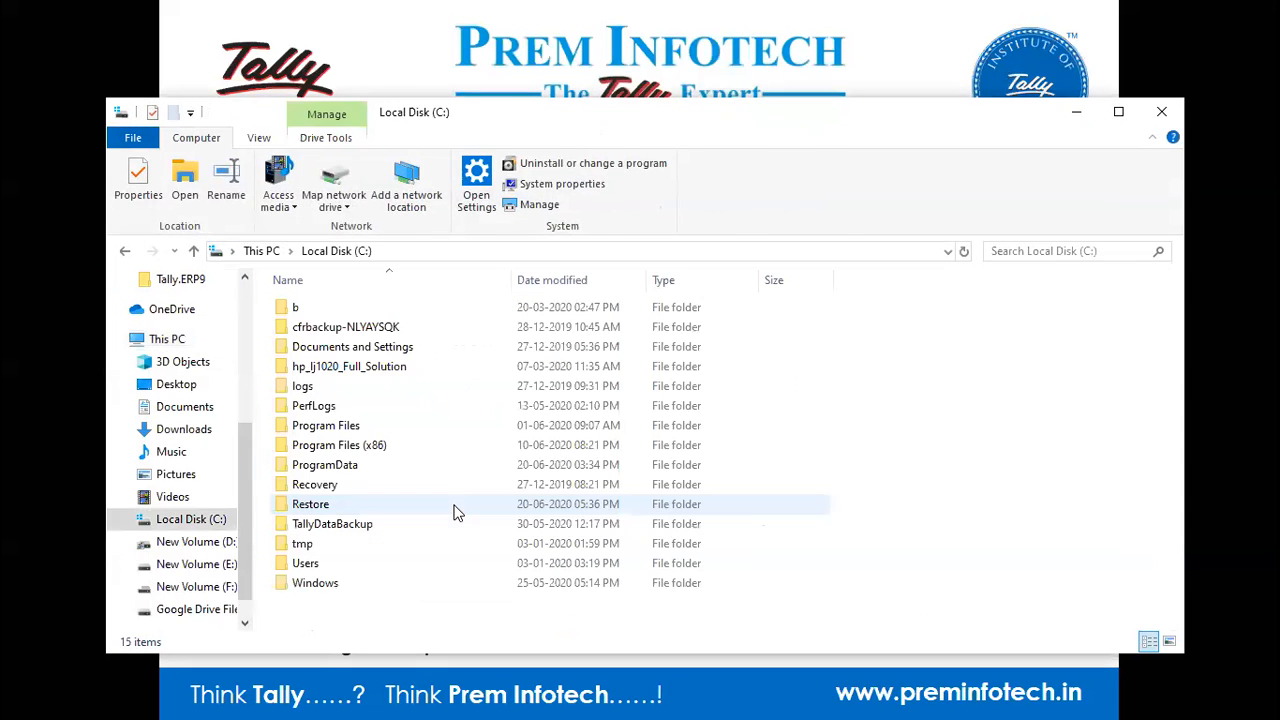
pyautogui.doubleClick(355, 505)
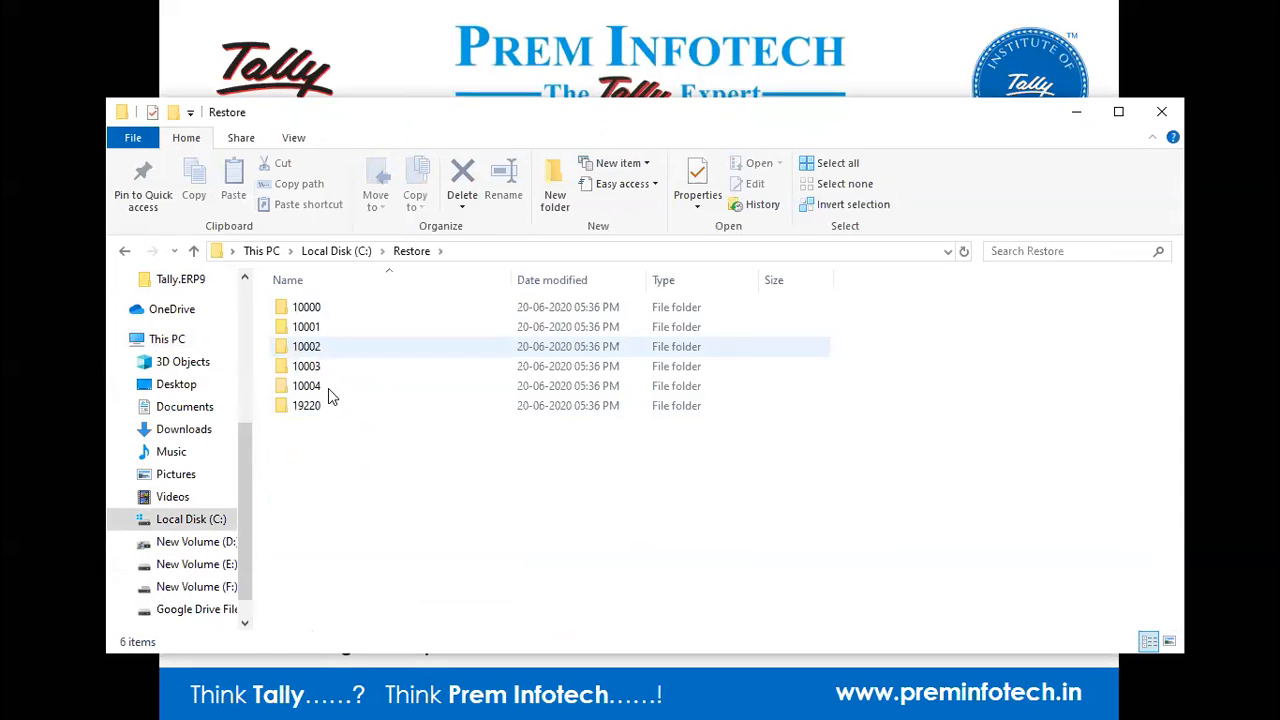
pyautogui.moveTo(341, 390)
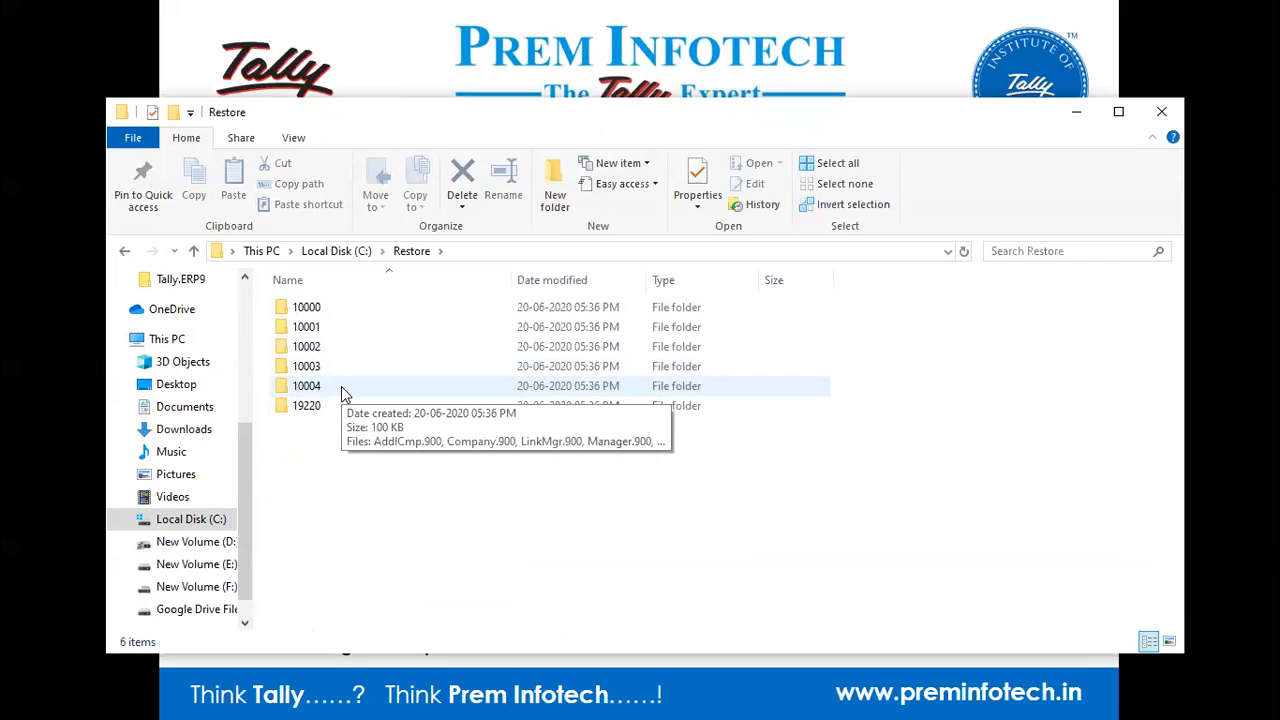
pyautogui.click(325, 314)
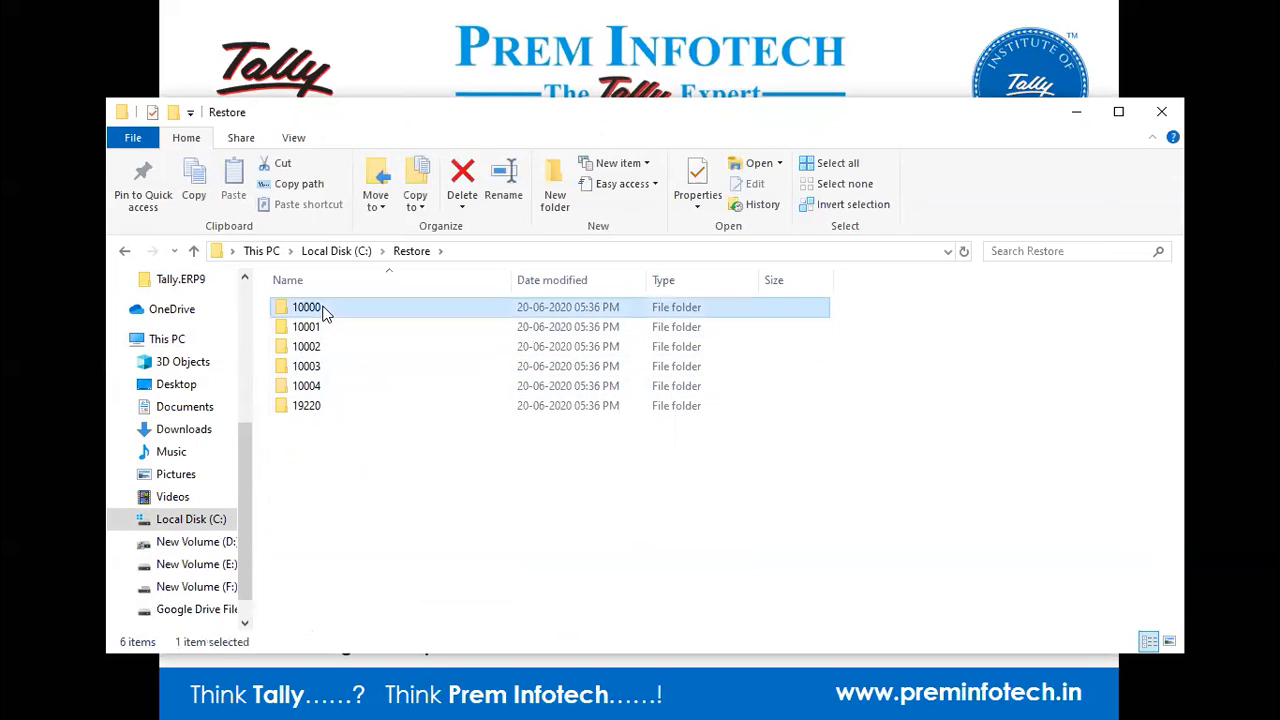
pyautogui.rightClick(322, 308)
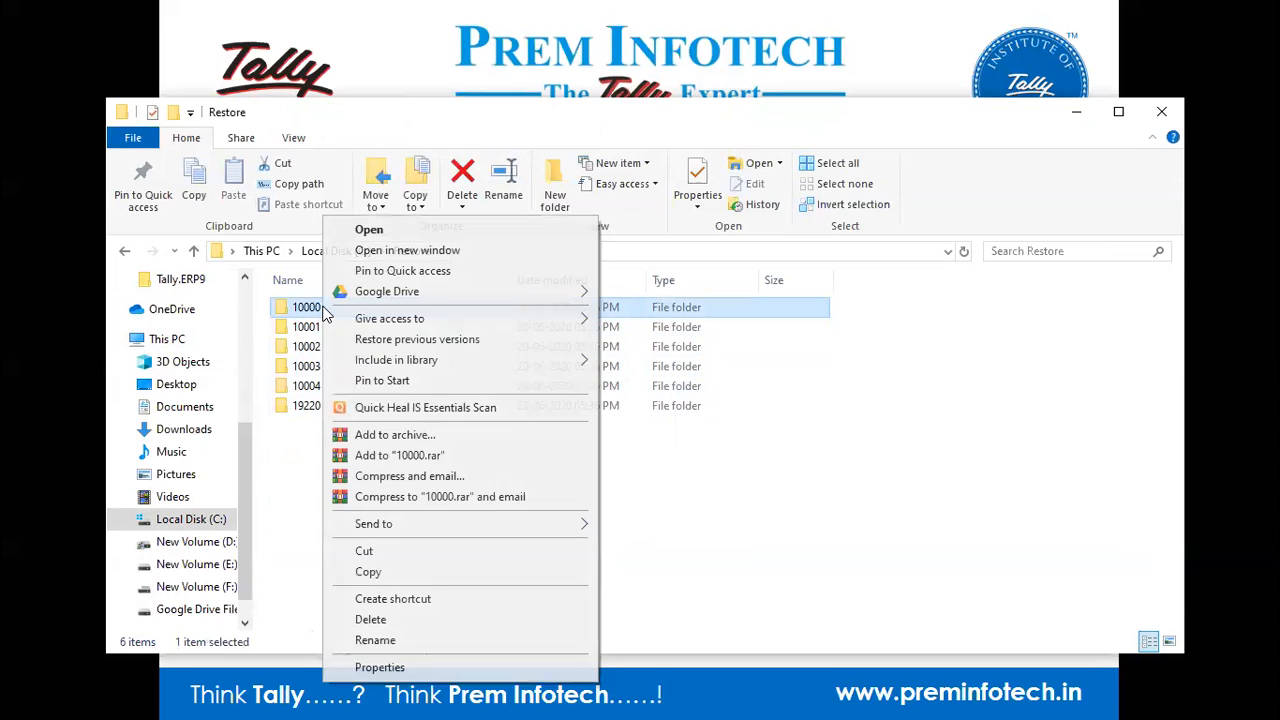
pyautogui.click(381, 452)
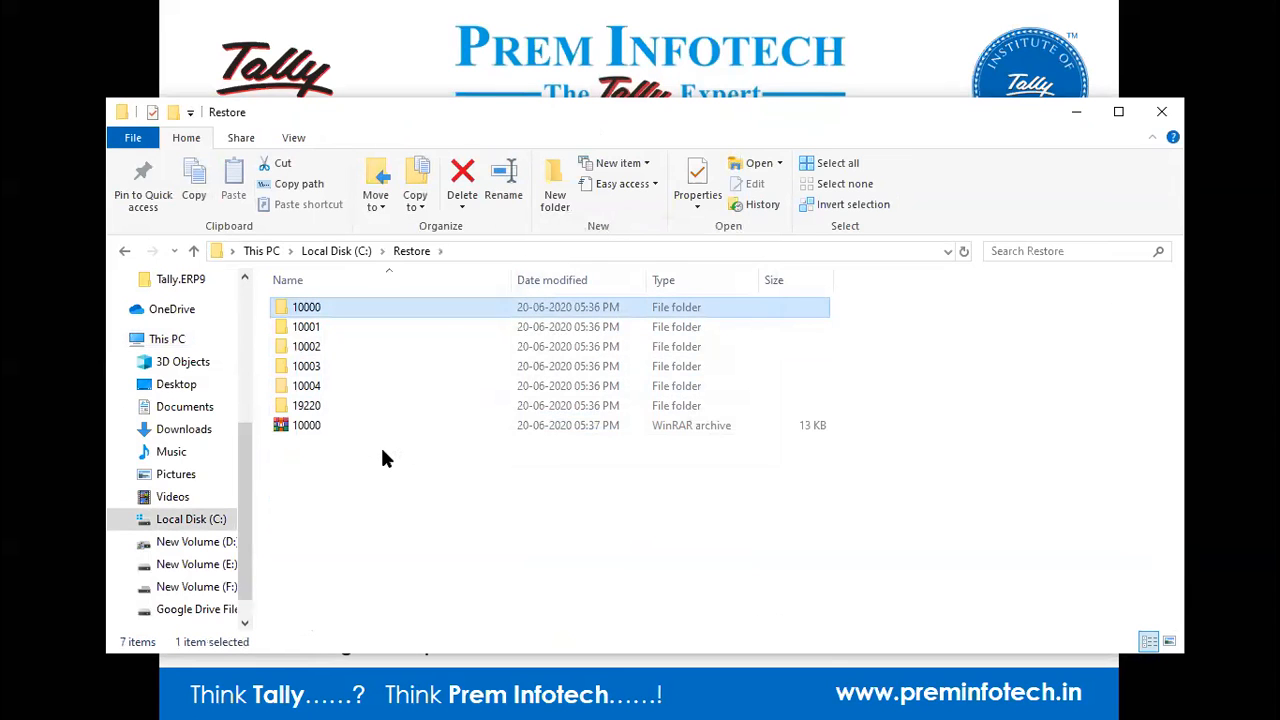
pyautogui.click(326, 429)
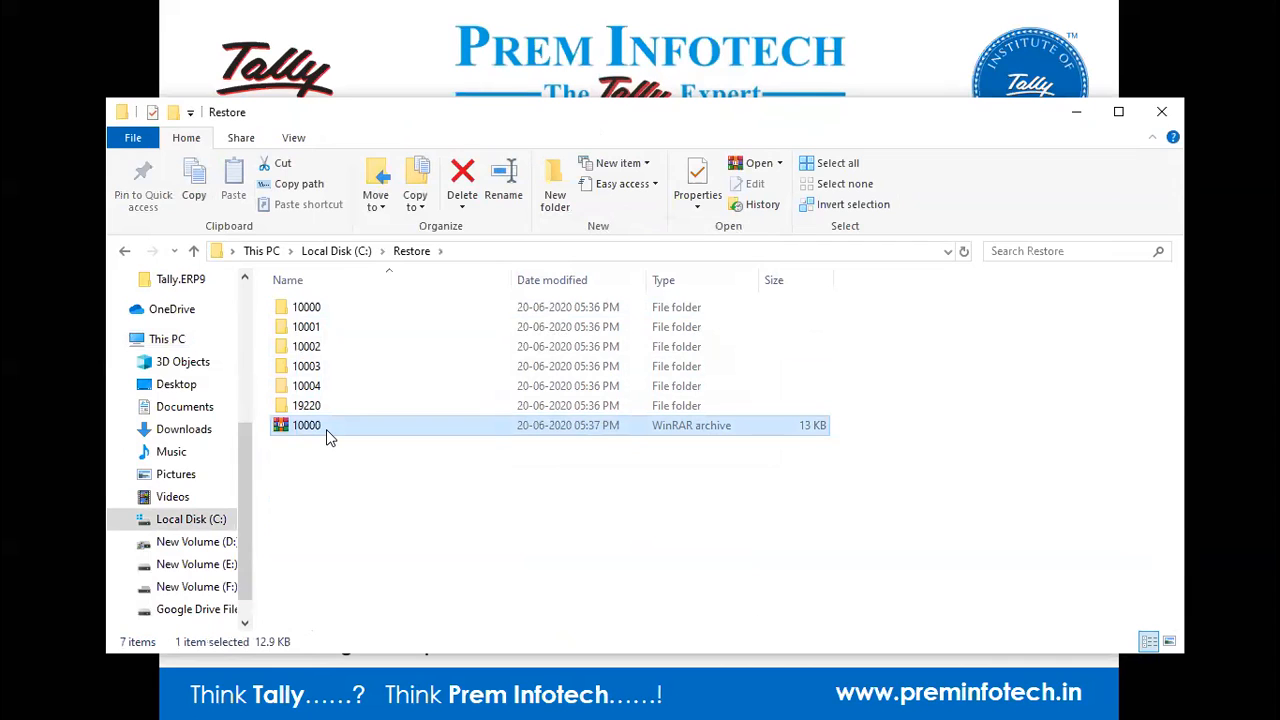
# Switch to the Chrome window showing the Gmail inbox.
pyautogui.hotkey('alt', 'Tab')
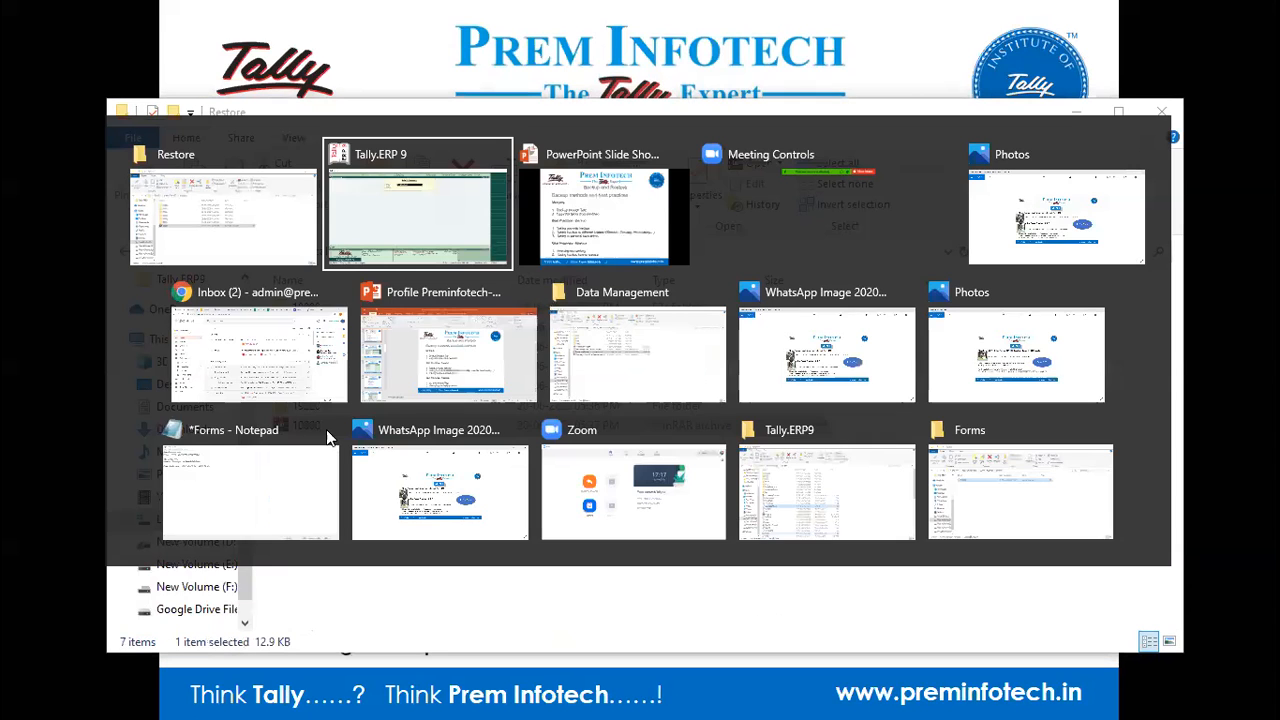
pyautogui.hotkey('alt', 'Tab')
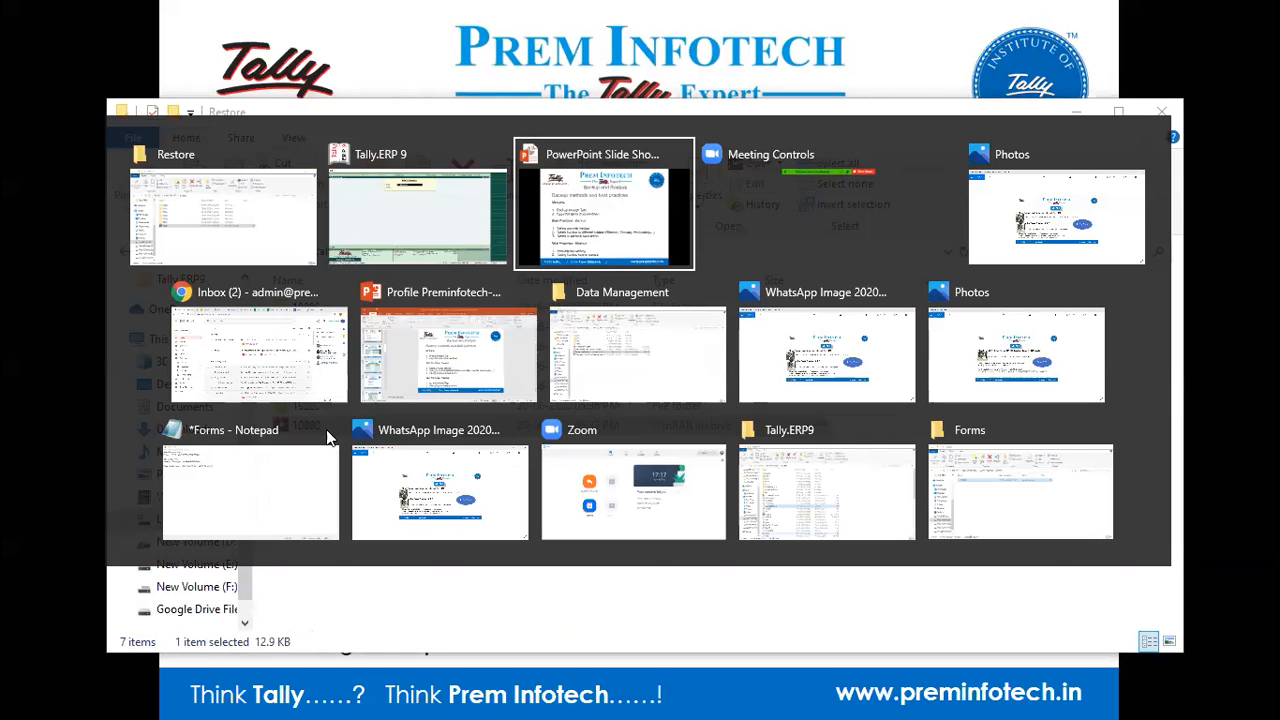
pyautogui.press('Escape')
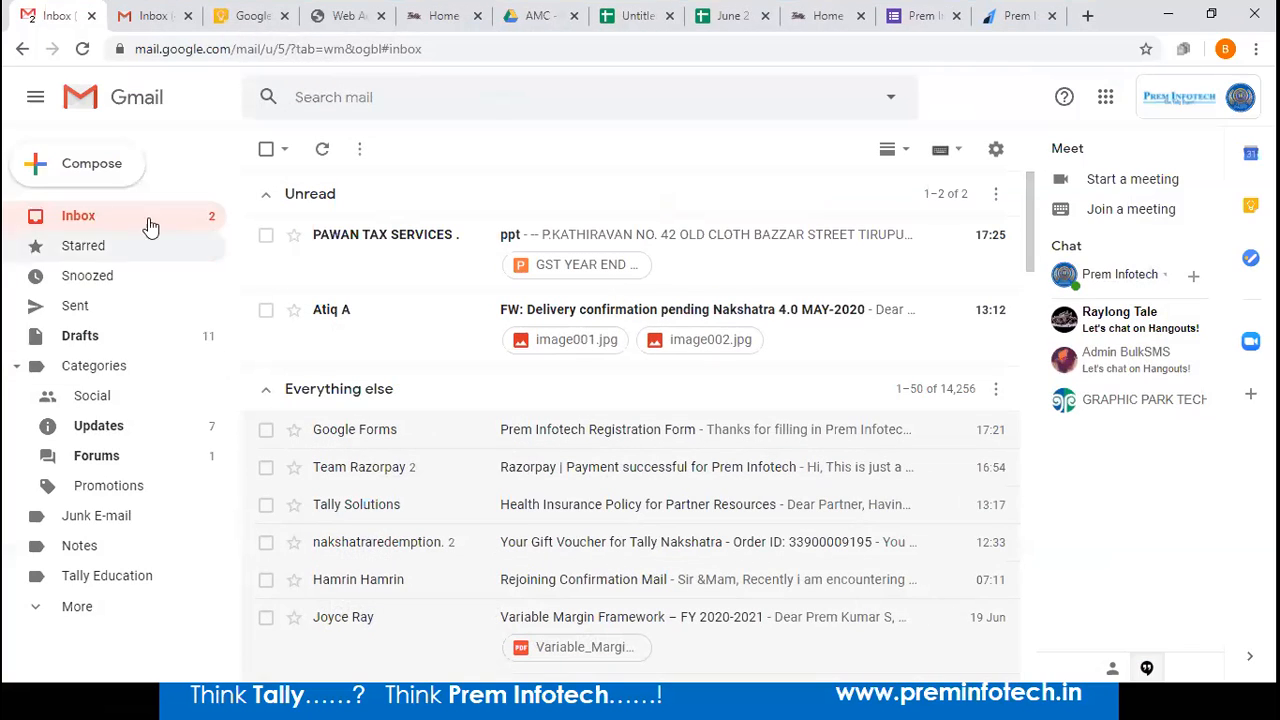
# Compose a new email with C:\Restore\10000.rar attached.
pyautogui.click(115, 177)
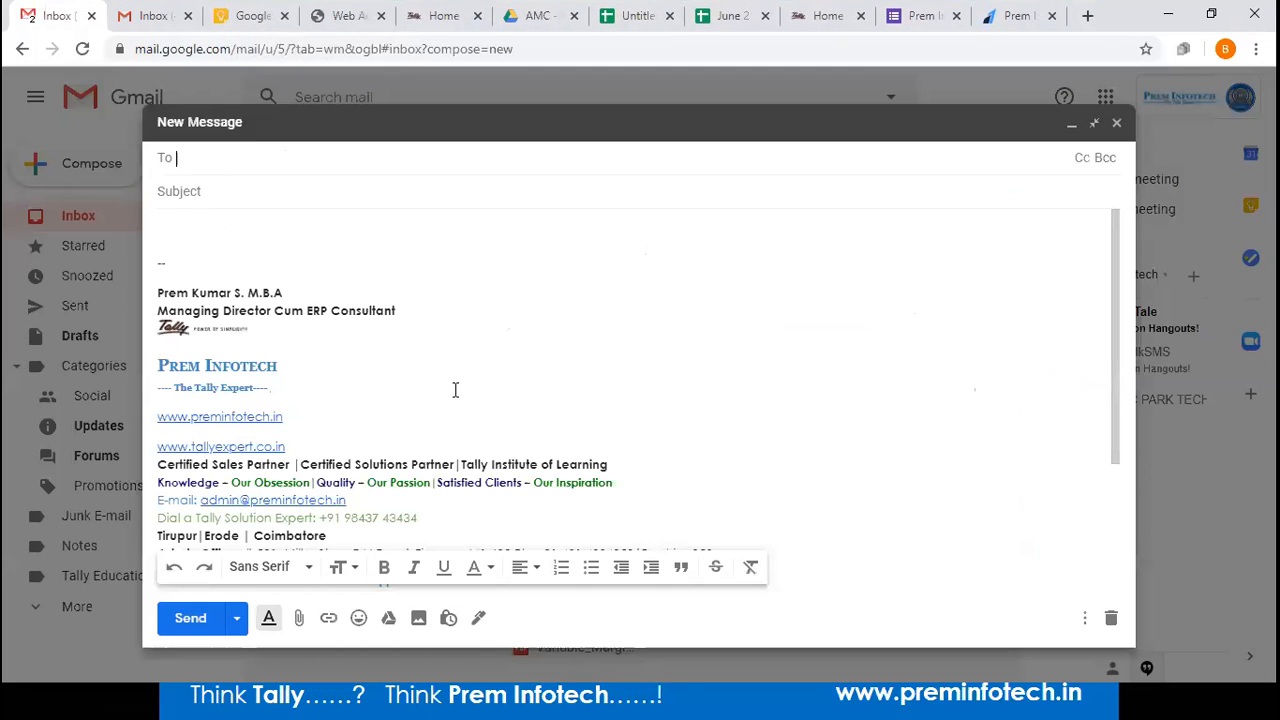
pyautogui.click(299, 618)
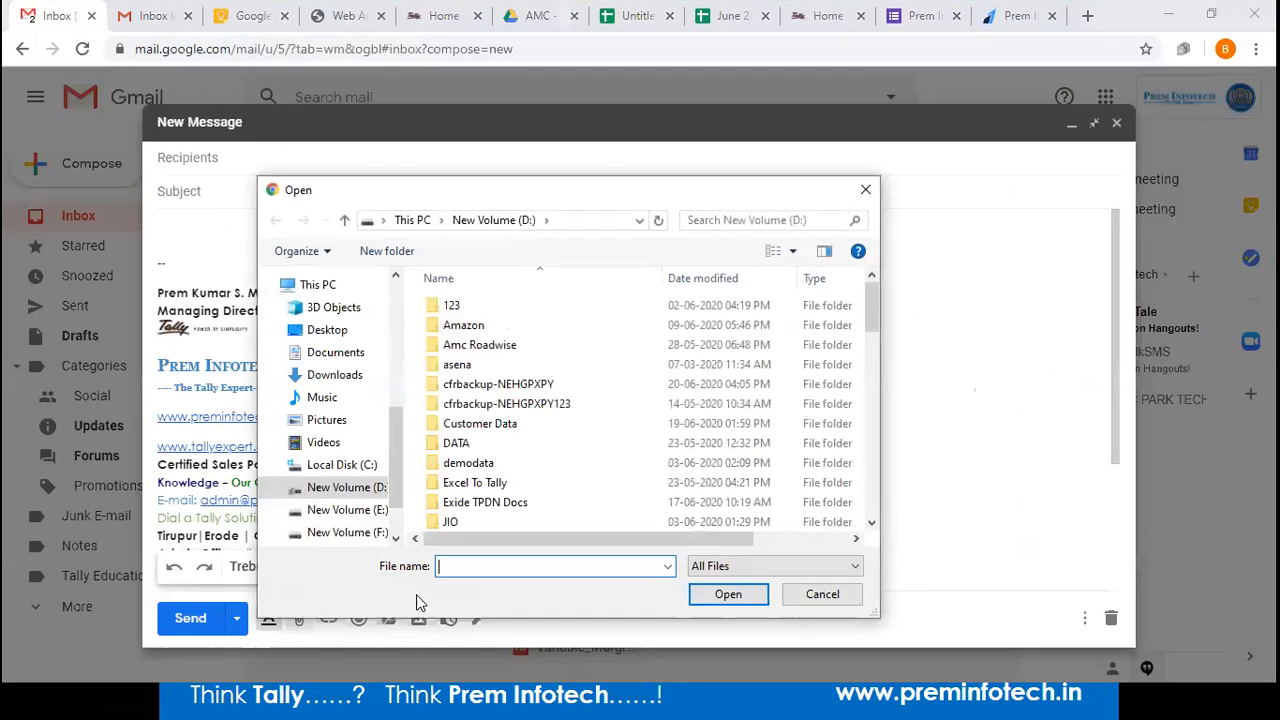
pyautogui.click(345, 464)
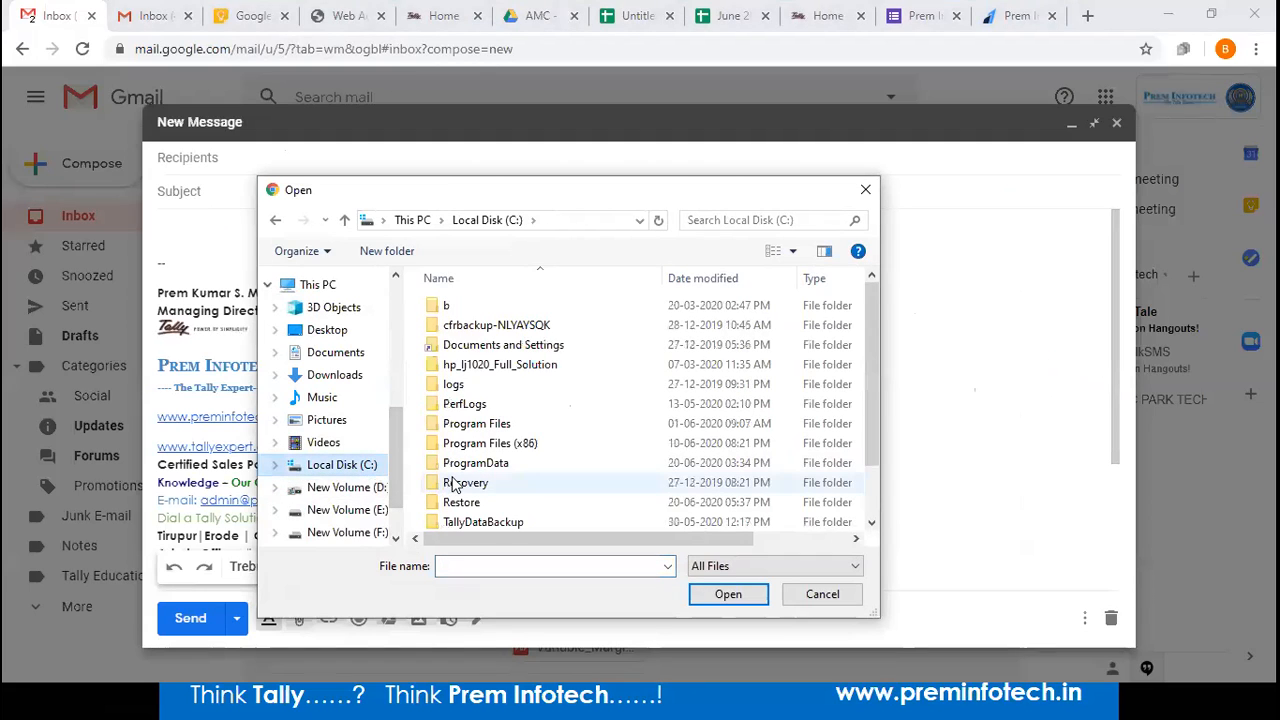
pyautogui.doubleClick(460, 502)
pyautogui.click(460, 425)
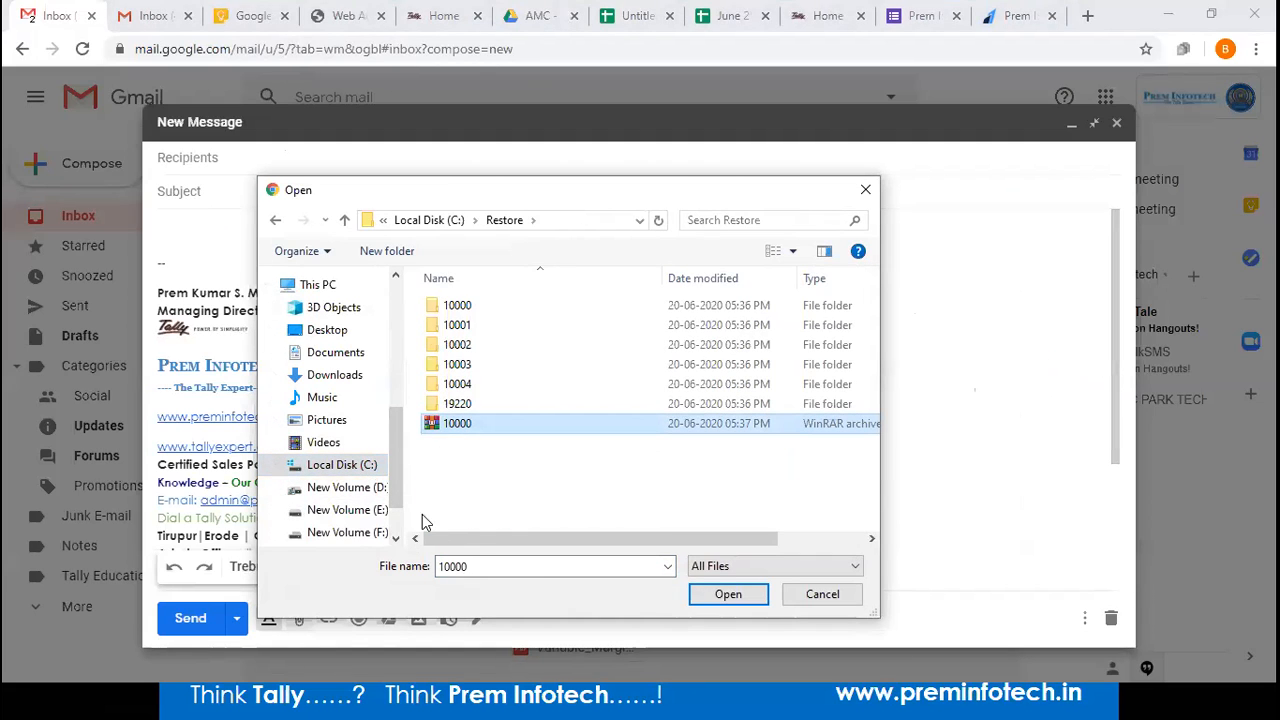
pyautogui.click(700, 597)
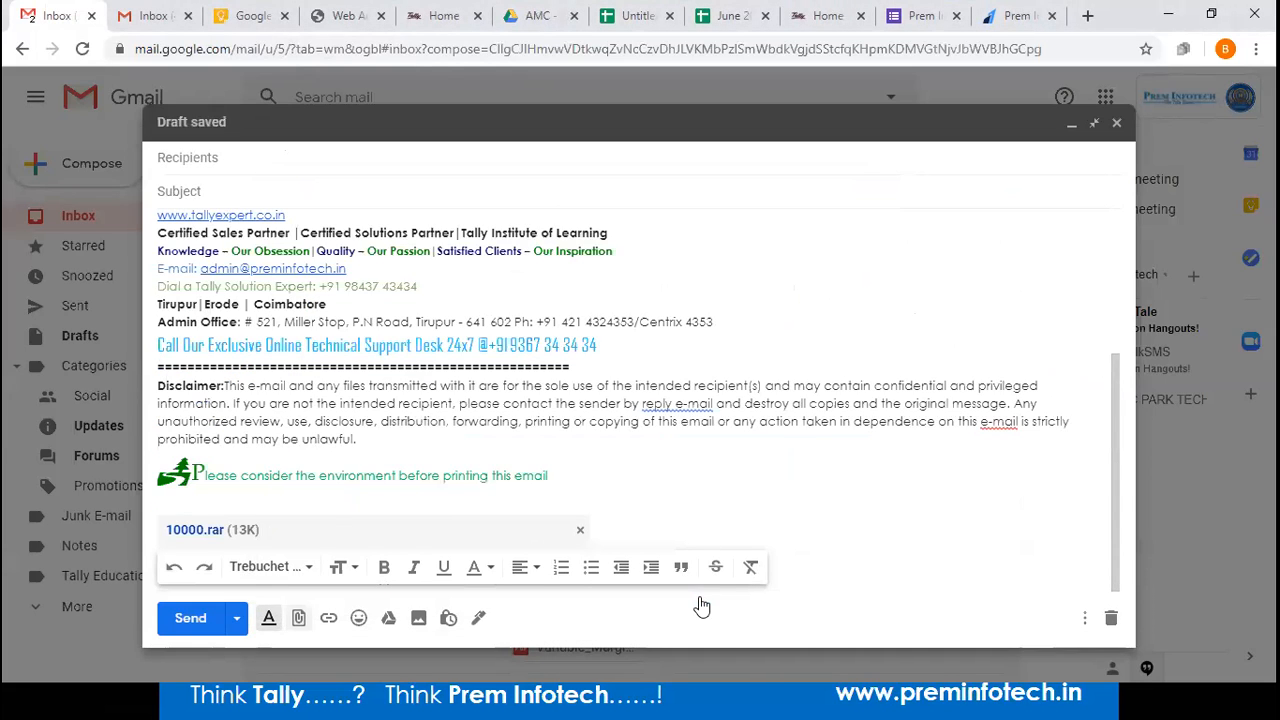
pyautogui.click(387, 619)
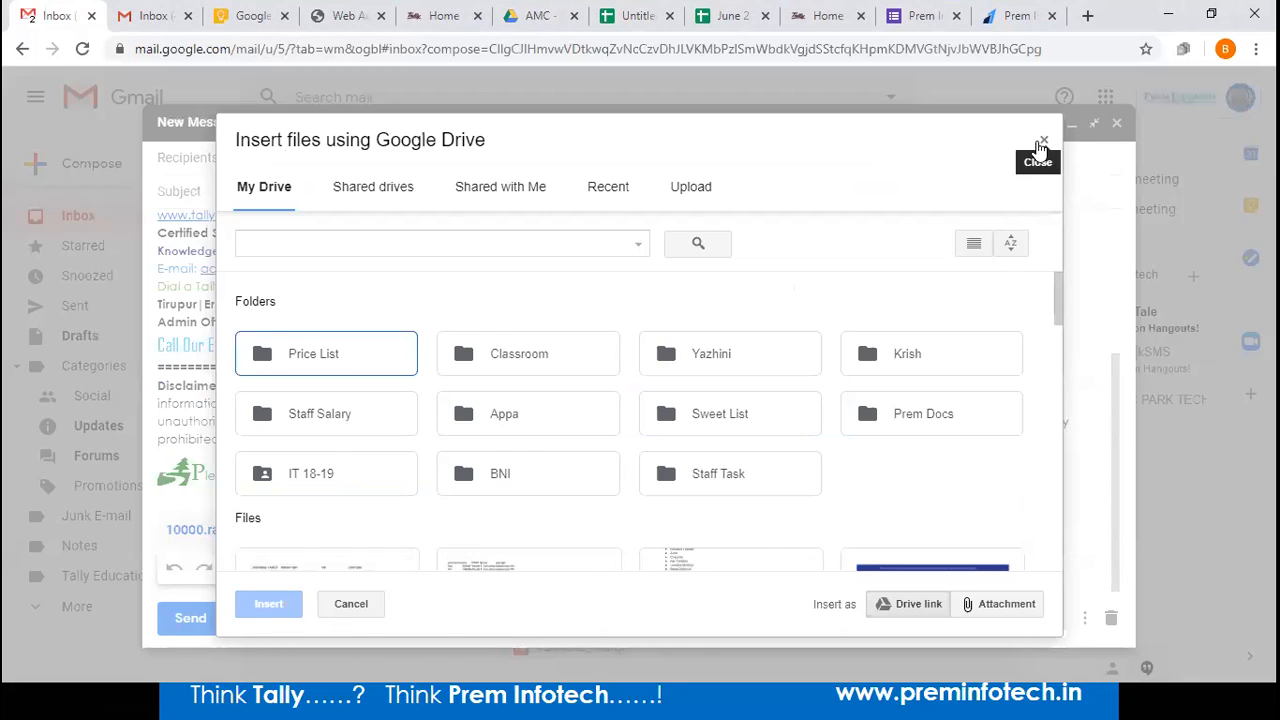
pyautogui.click(1042, 145)
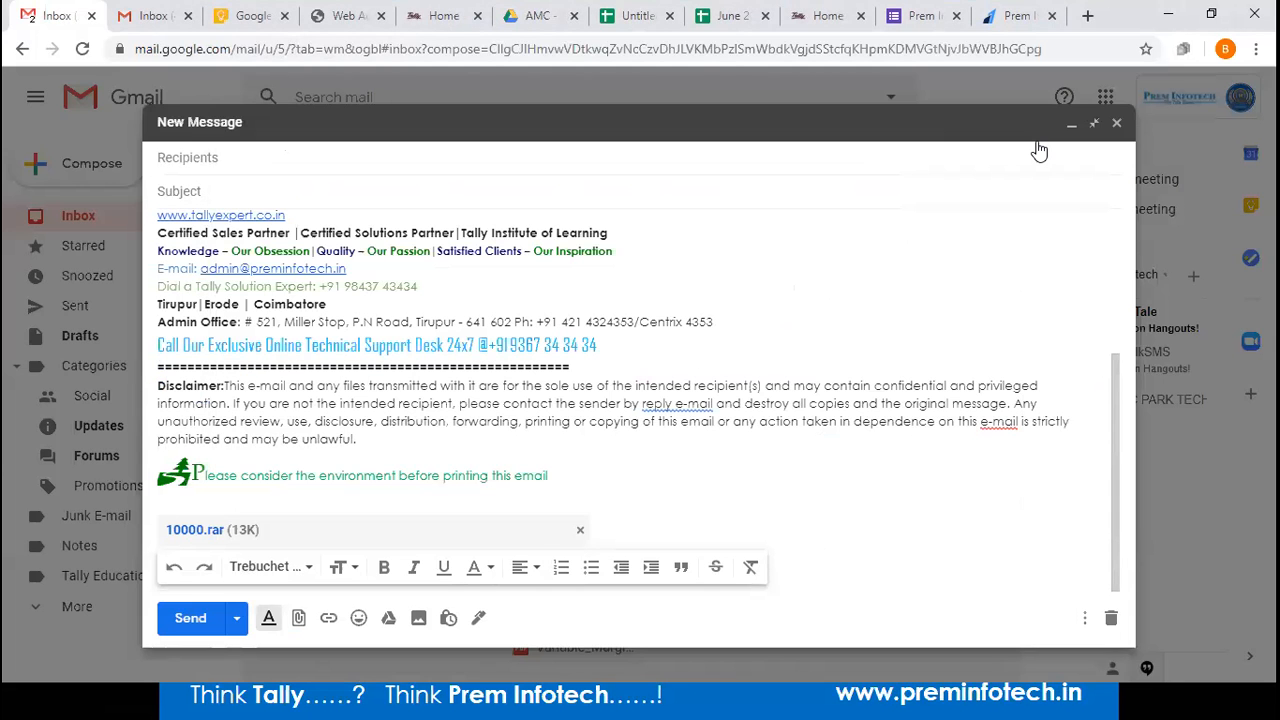
# Address it to the services contact, subject 'Tally Data as On 20-06-2020', body 'FYI...', and send.
pyautogui.scroll(4, 640, 250)
pyautogui.click(388, 153)
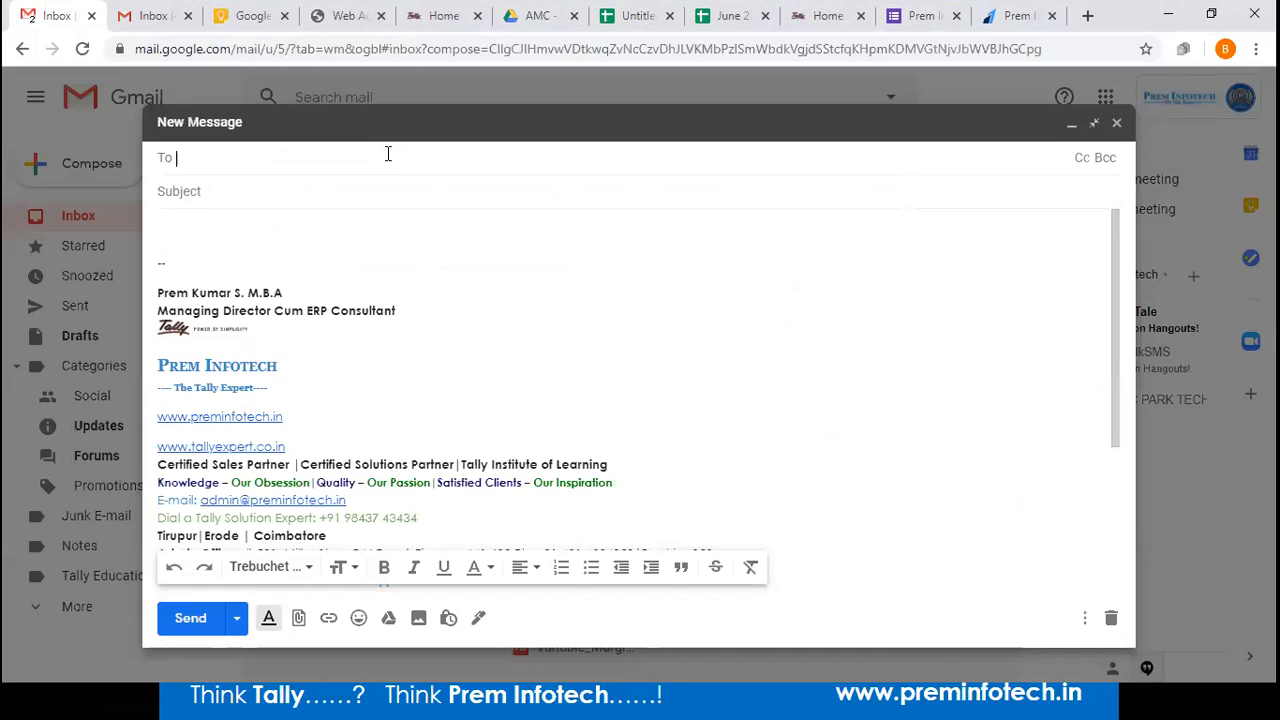
pyautogui.write('ser')
pyautogui.click(349, 189)
pyautogui.click(349, 189)
pyautogui.write('Tally')
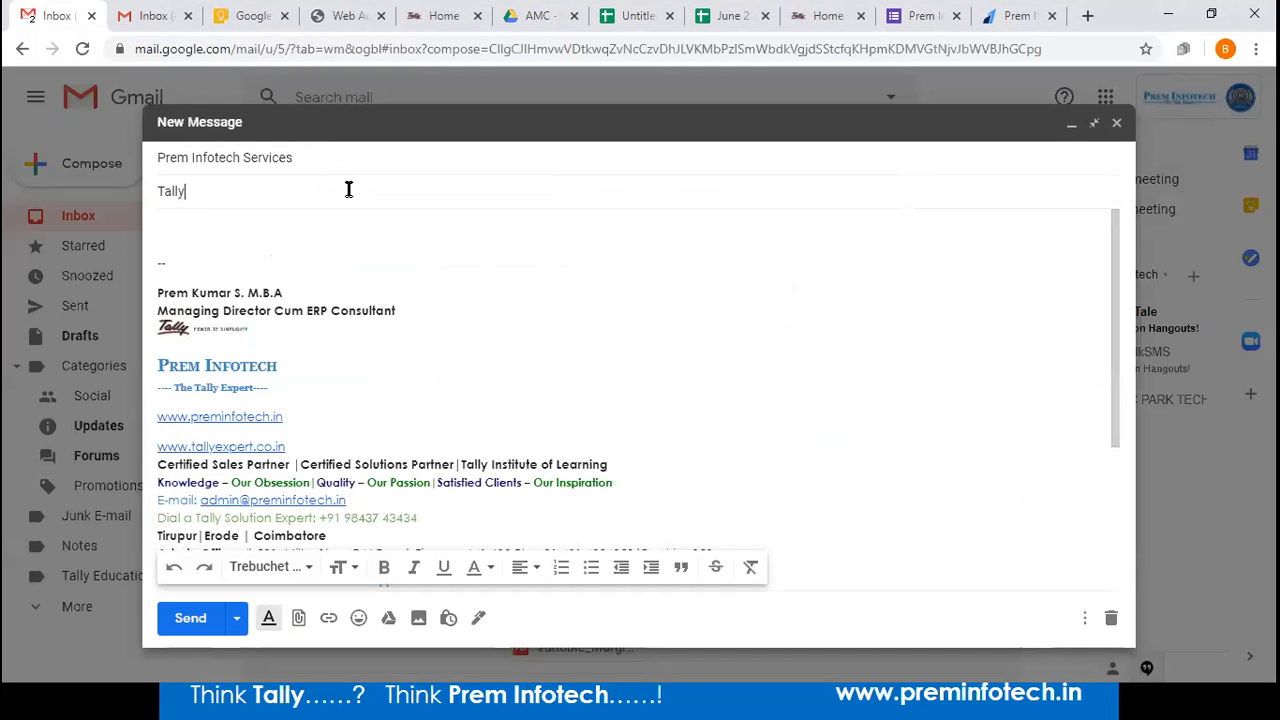
pyautogui.write(' Data as Om')
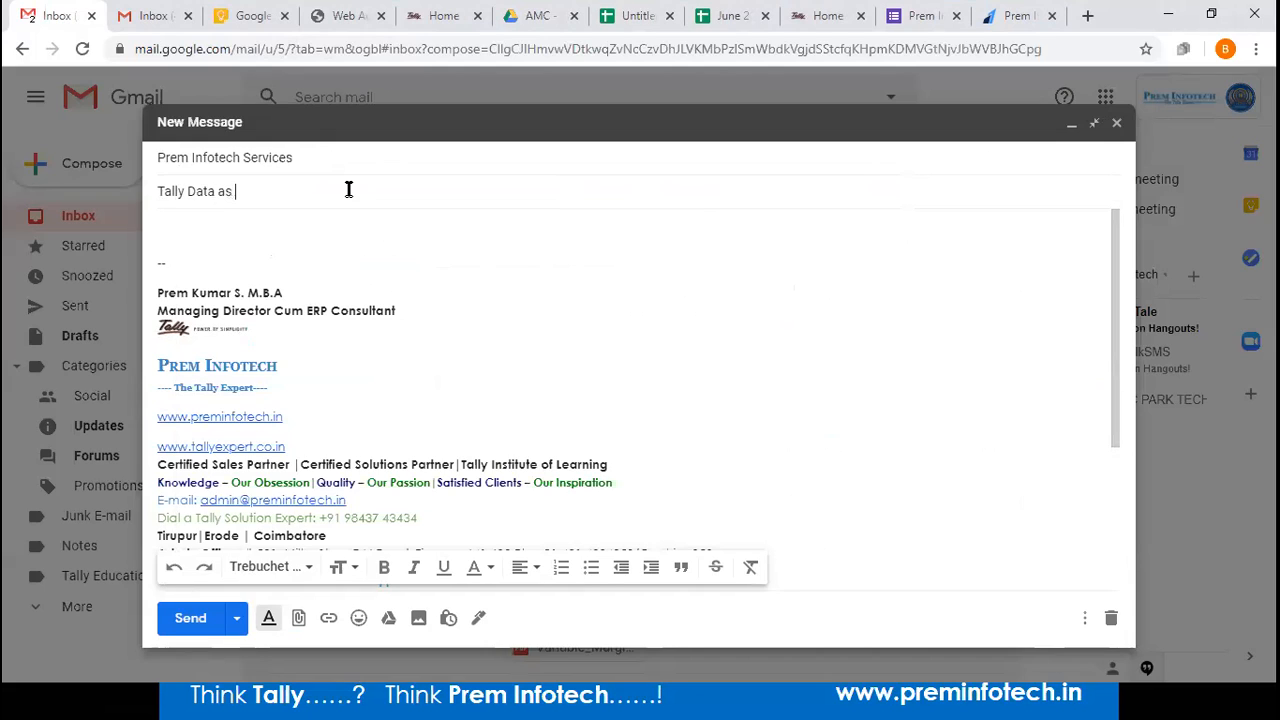
pyautogui.press('BackSpace')
pyautogui.write('n 20-06-2020')
pyautogui.click(279, 230)
pyautogui.write('FYI...')
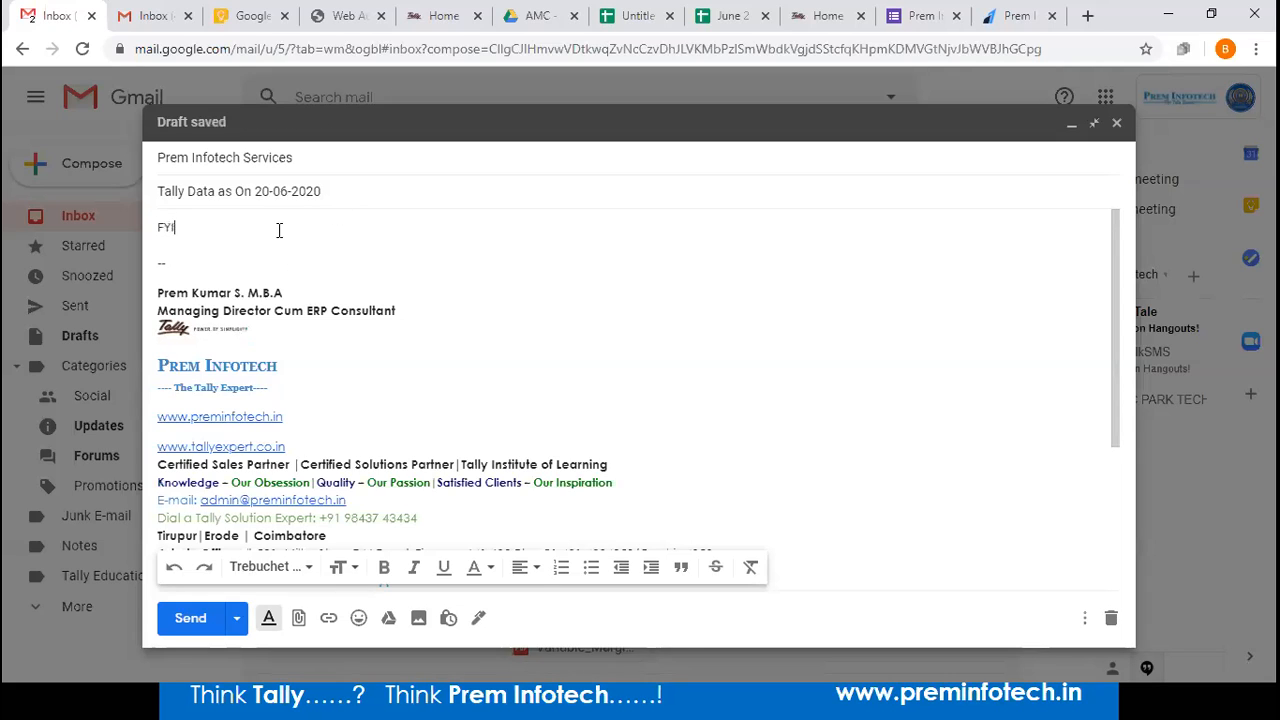
pyautogui.click(186, 616)
# Check the sent message's recipient details, then return to the Restore folder.
pyautogui.click(101, 311)
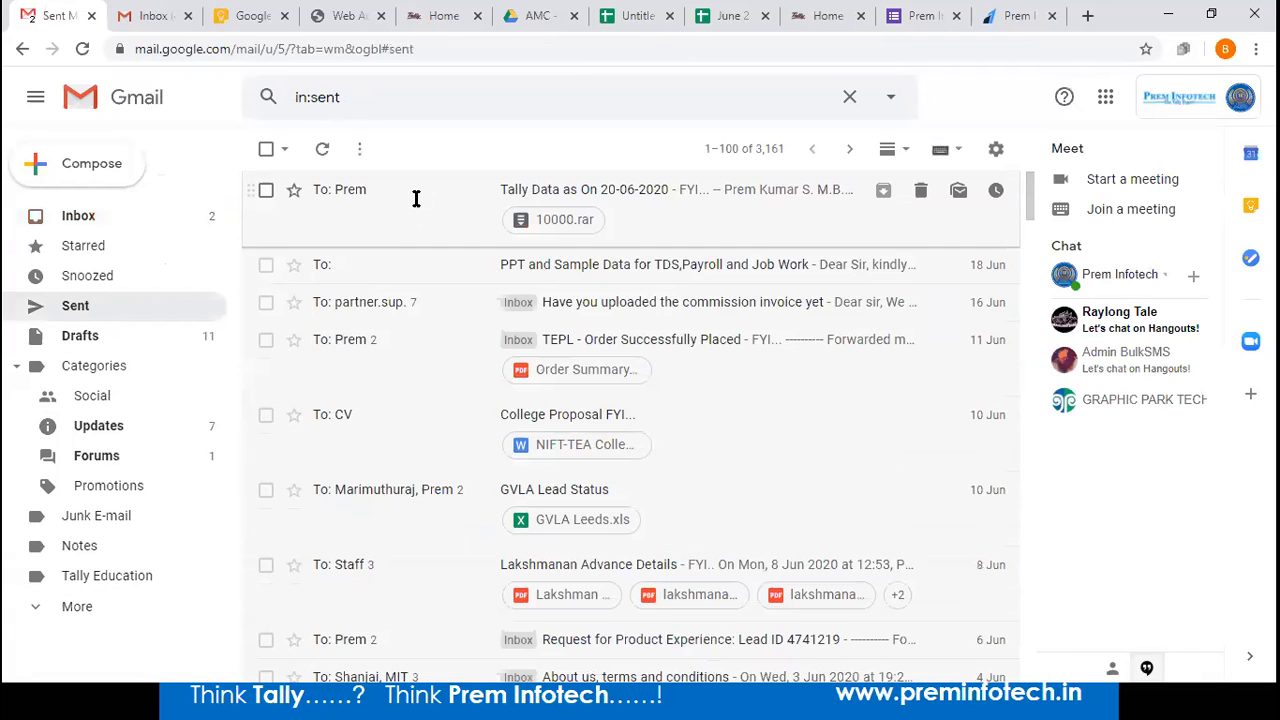
pyautogui.click(416, 198)
pyautogui.click(362, 276)
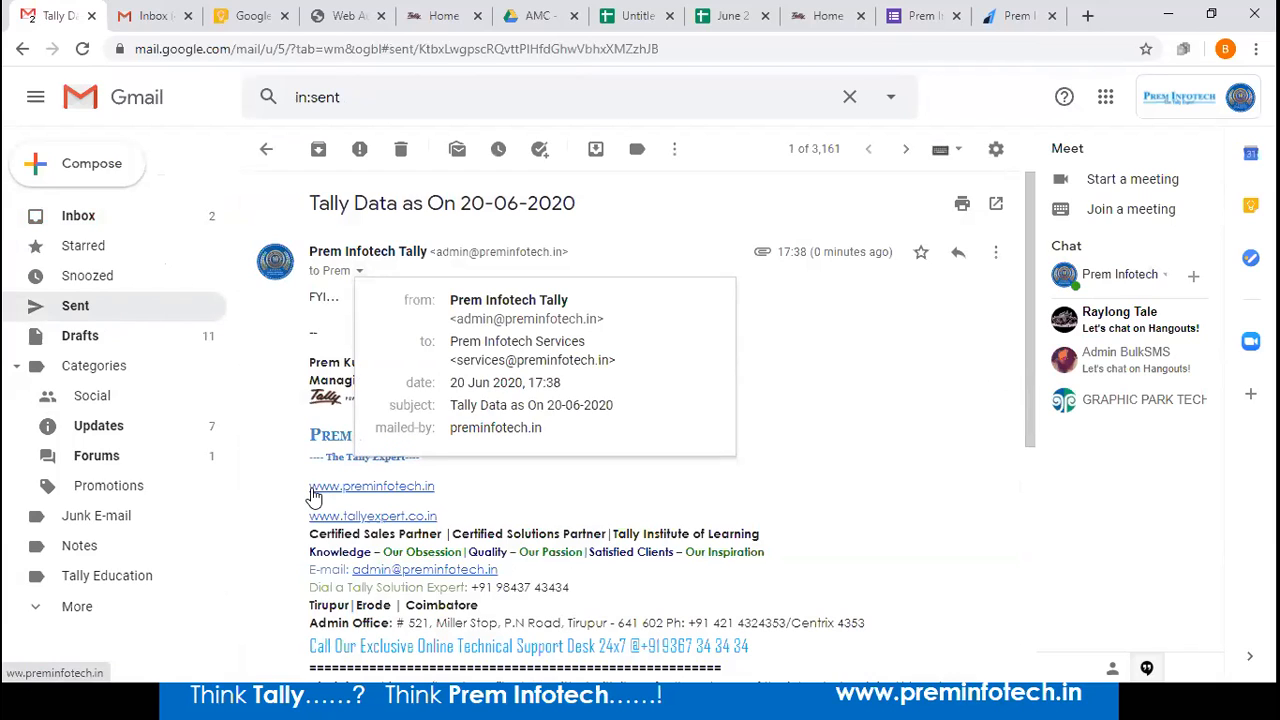
pyautogui.hotkey('alt', 'Tab')
pyautogui.hotkey('alt', 'Tab')
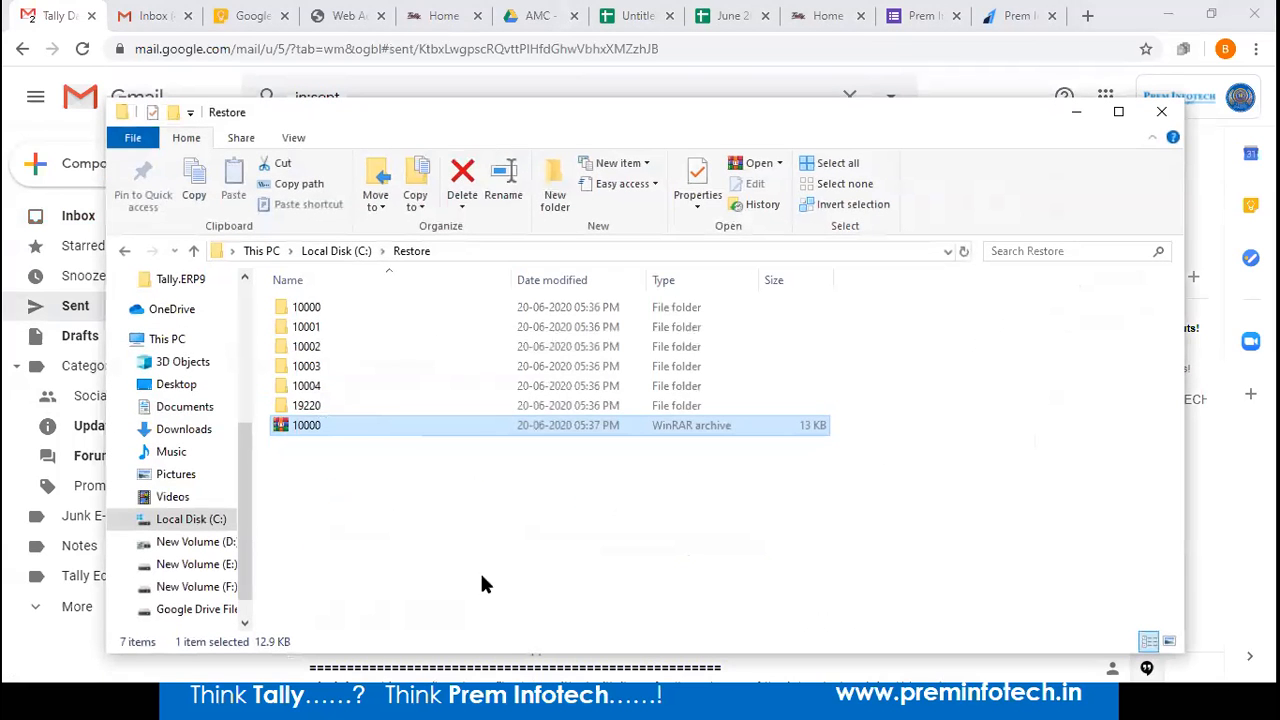
pyautogui.rightClick(508, 544)
# Reopen C:\Restore and compress folder 10001 into its own archive 10001.rar.
pyautogui.click(556, 352)
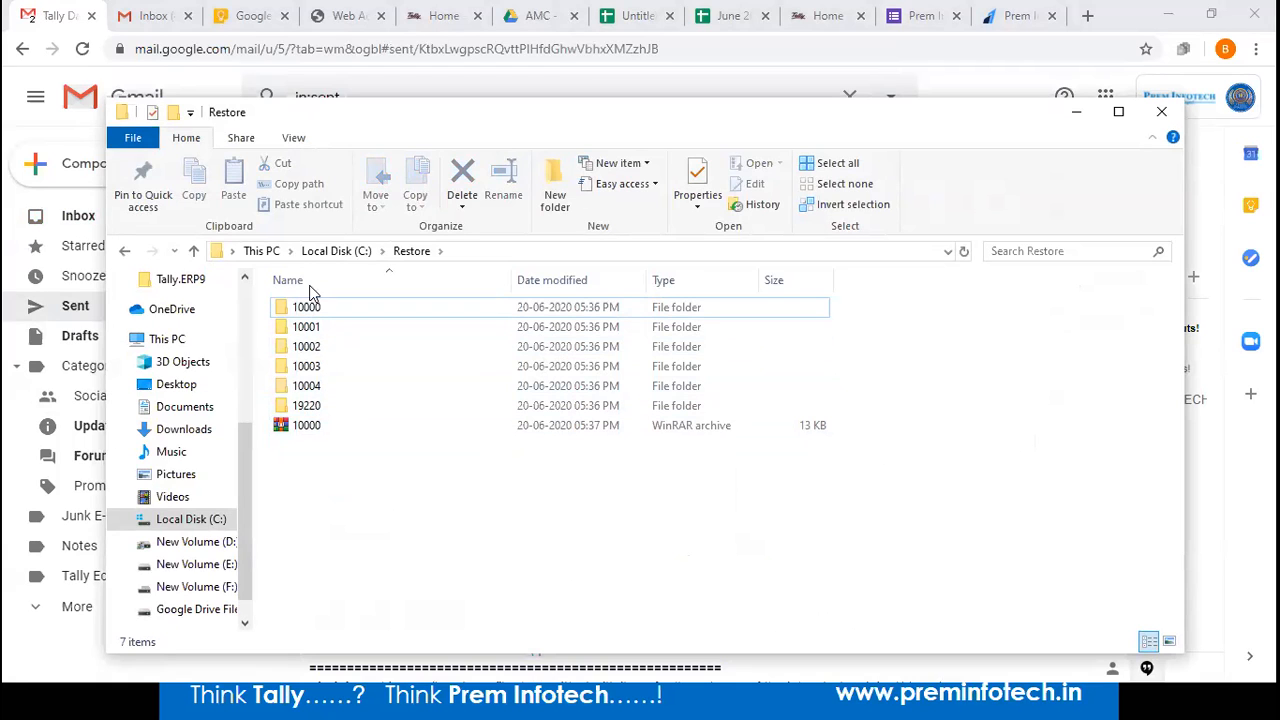
pyautogui.click(324, 251)
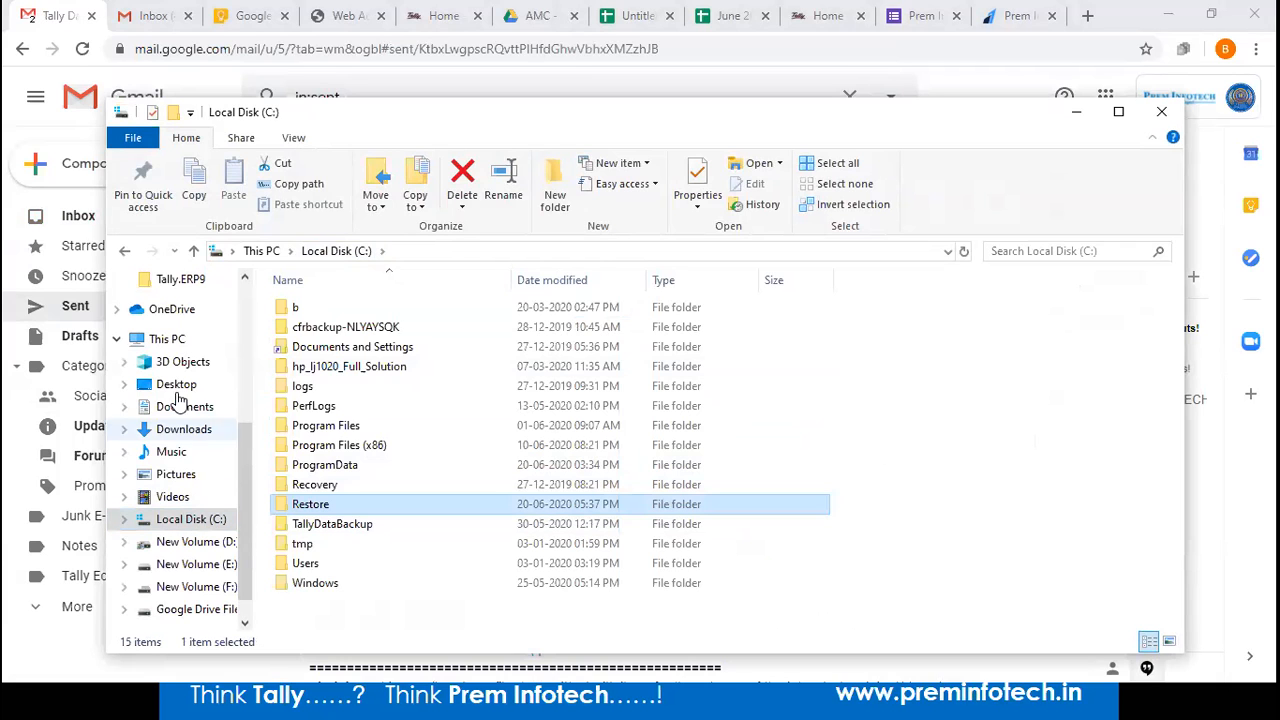
pyautogui.click(166, 339)
pyautogui.doubleClick(380, 523)
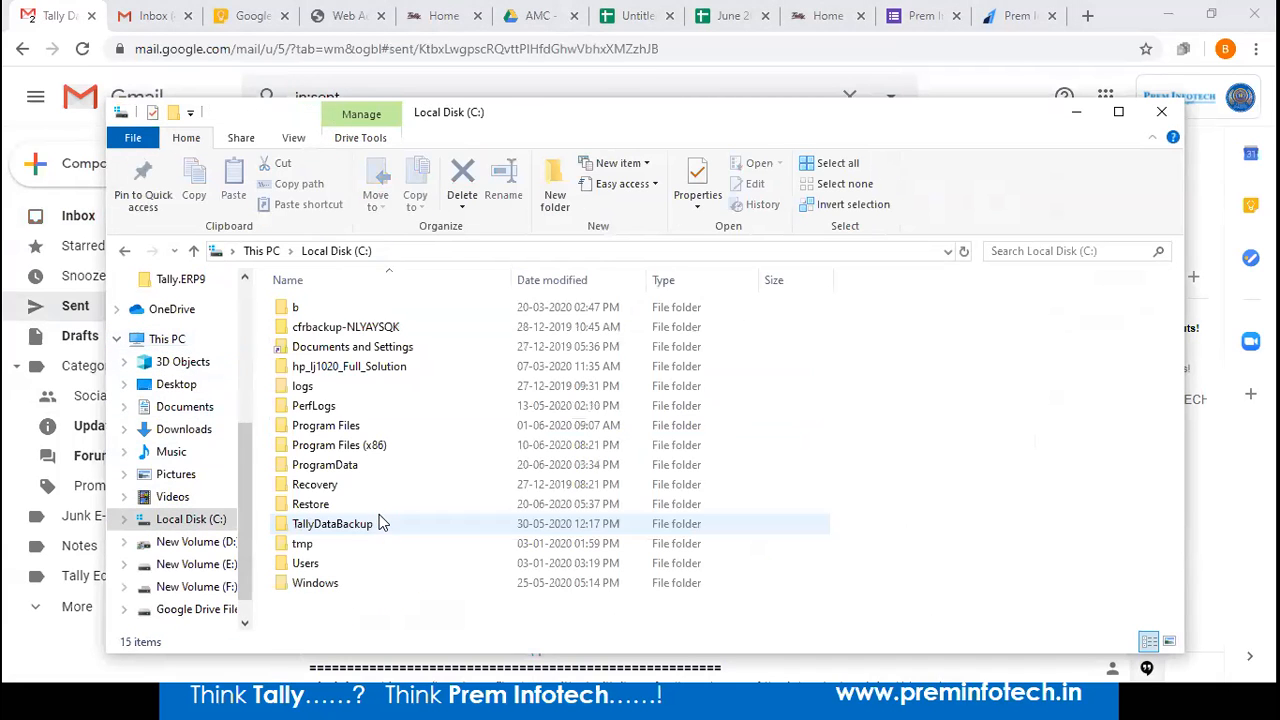
pyautogui.doubleClick(340, 506)
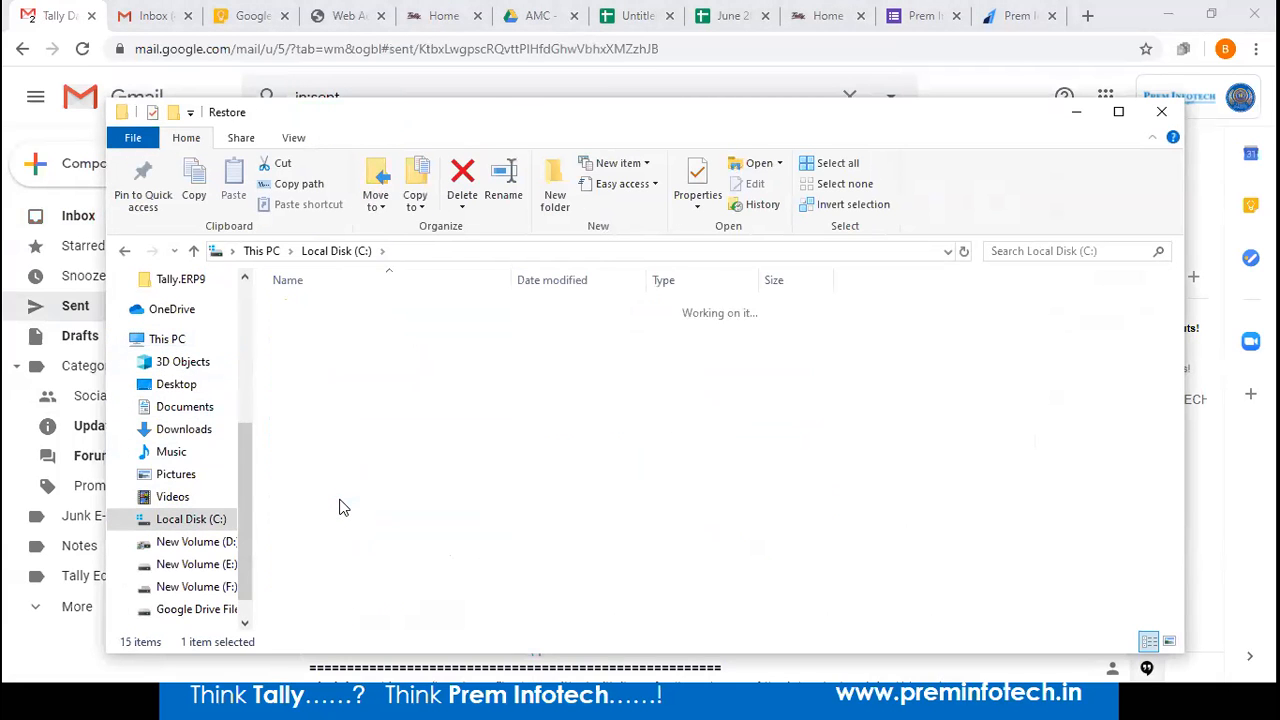
pyautogui.click(310, 313)
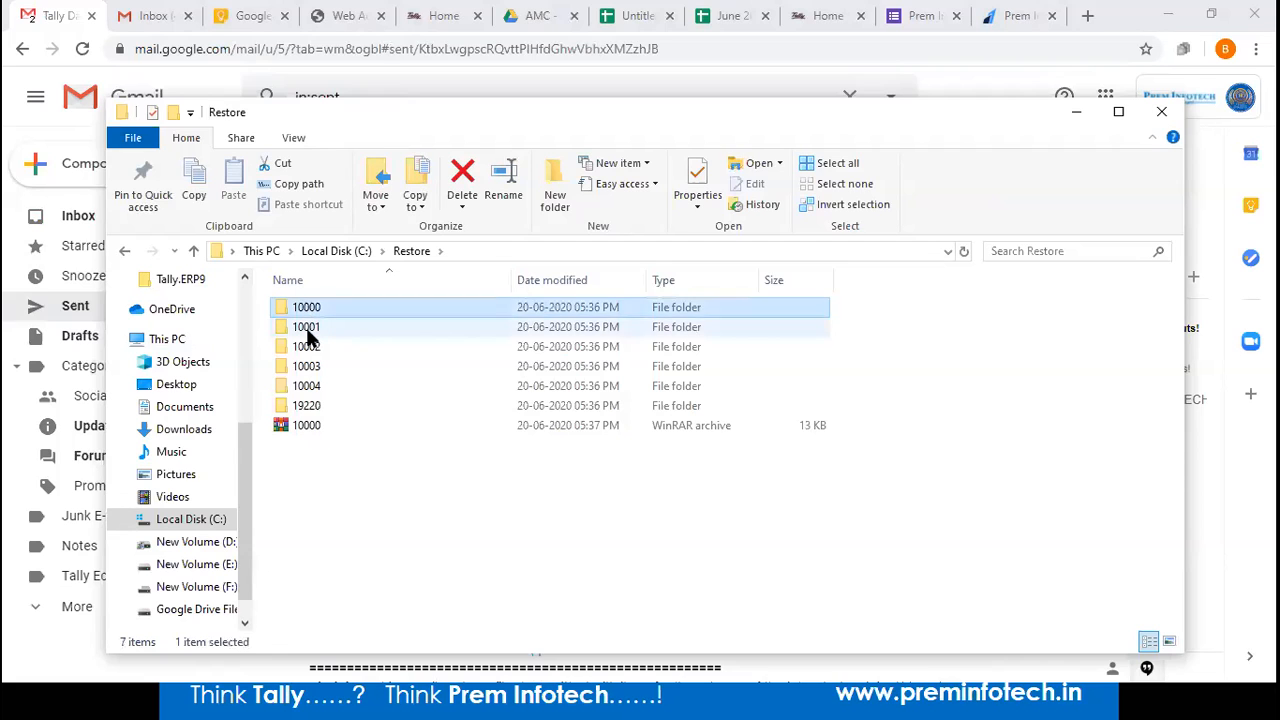
pyautogui.click(308, 335)
pyautogui.rightClick(310, 337)
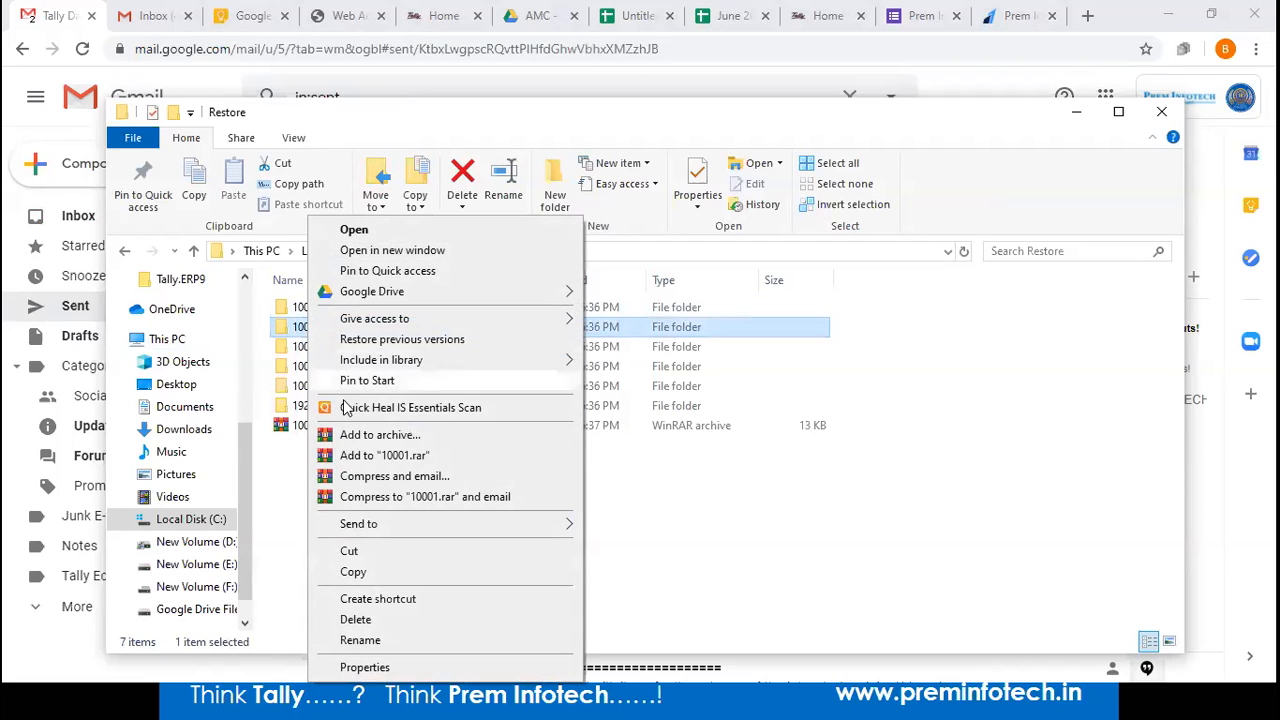
pyautogui.click(367, 457)
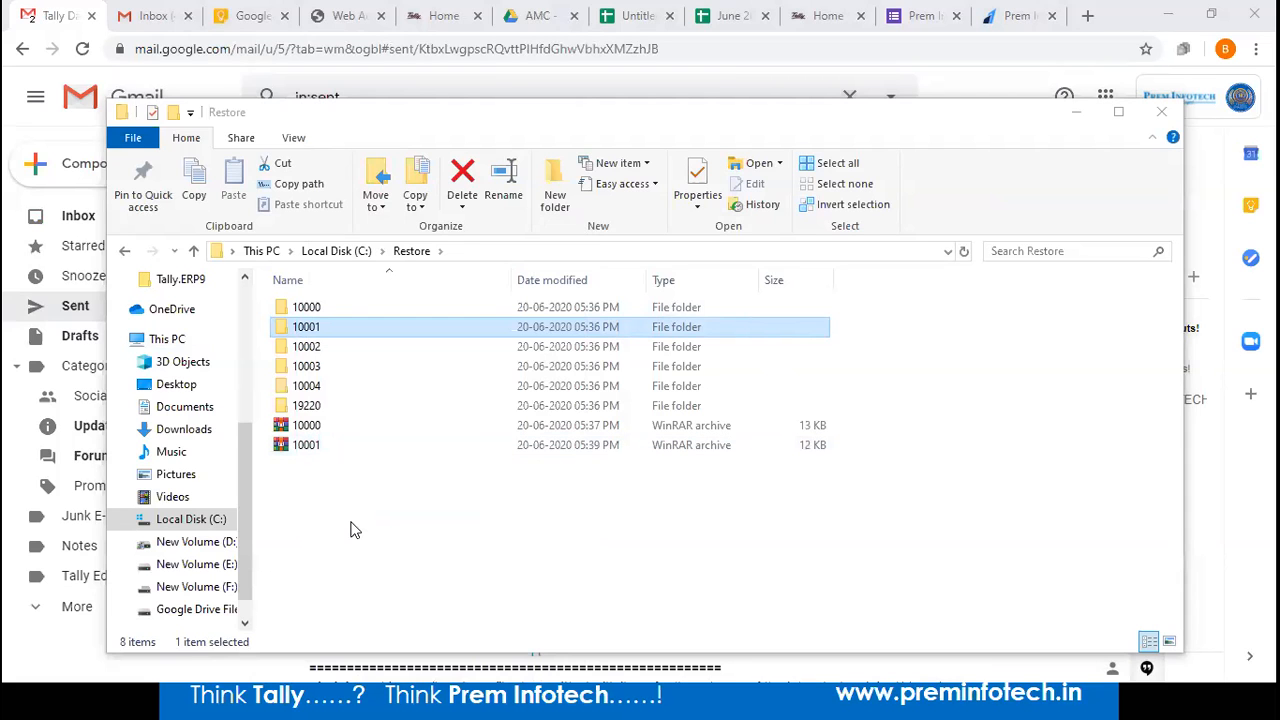
# Switch between the sent Tally Data email and the Restore folder window.
pyautogui.hotkey('alt', 'Tab')
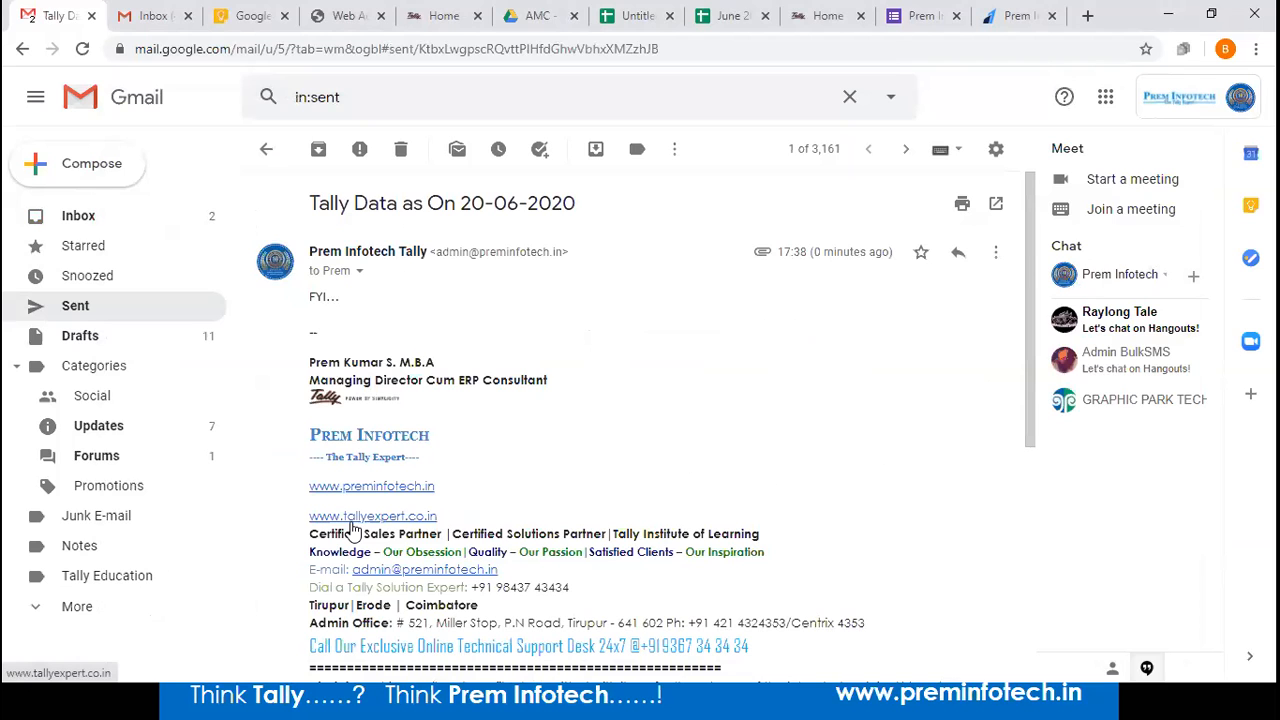
pyautogui.hotkey('alt', 'Tab')
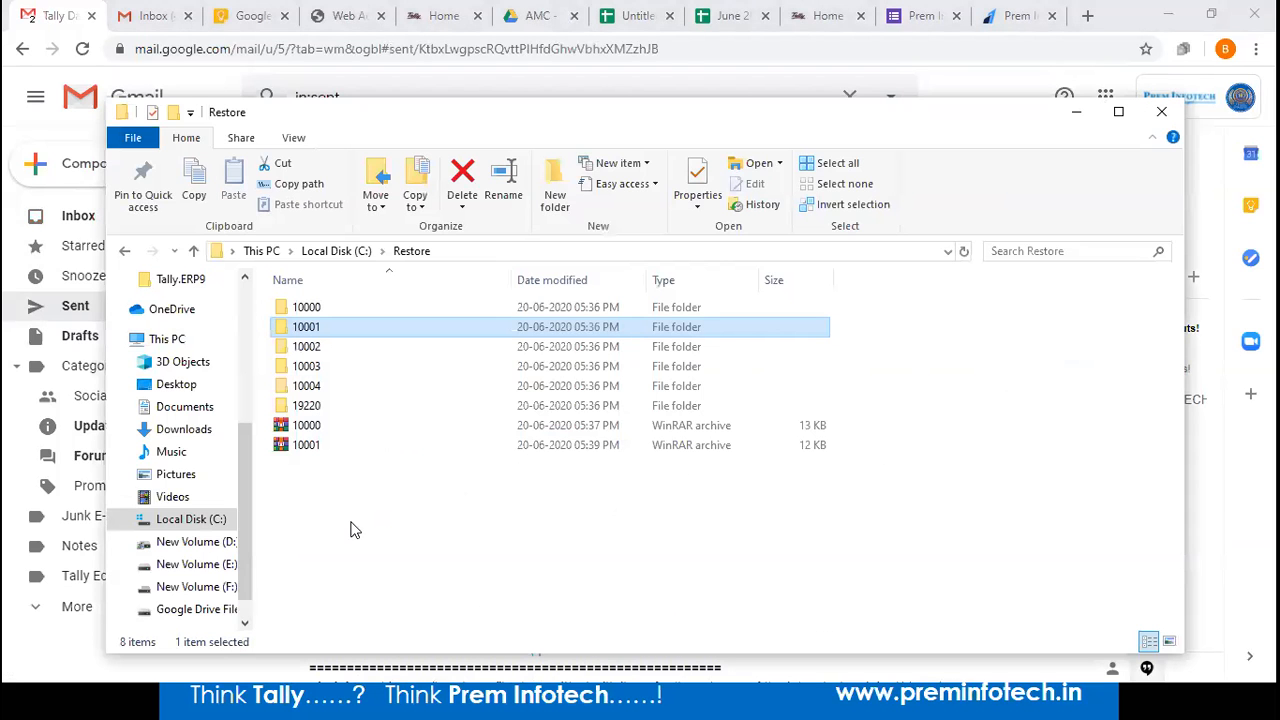
pyautogui.hotkey('alt', 'Tab')
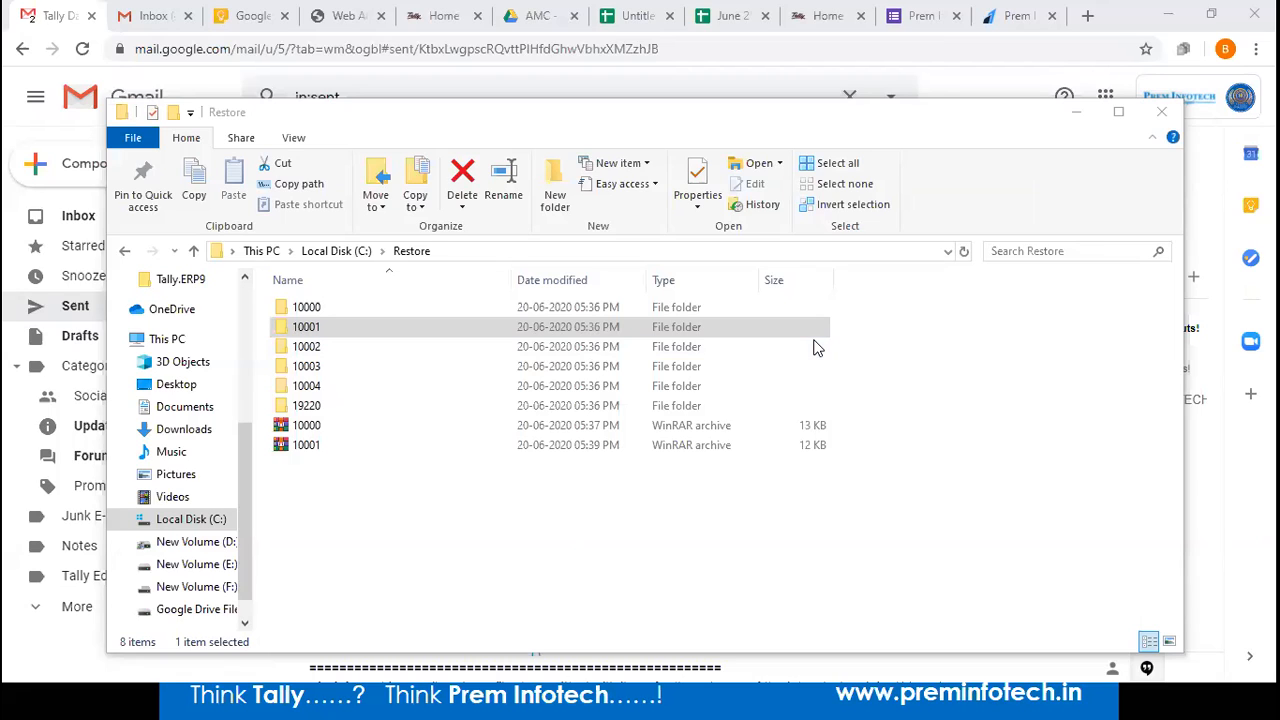
pyautogui.click(871, 511)
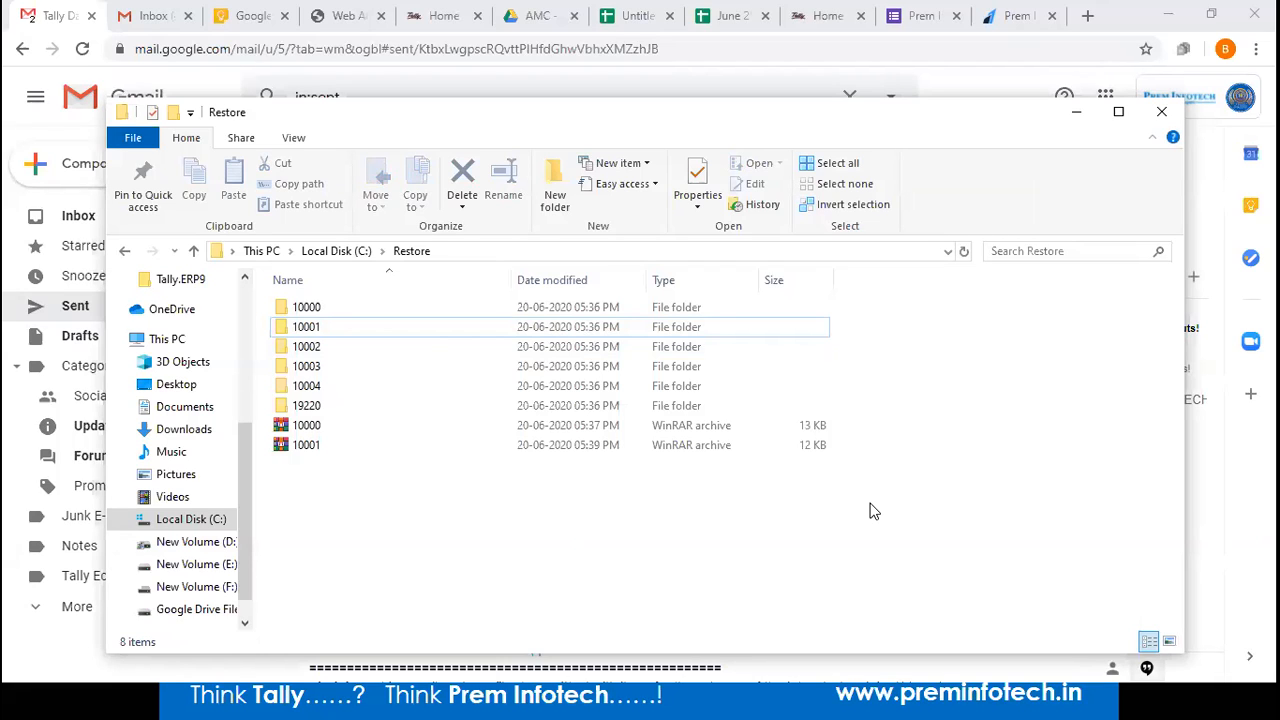
# Load drive.google.com in a new browser tab.
pyautogui.click(1088, 15)
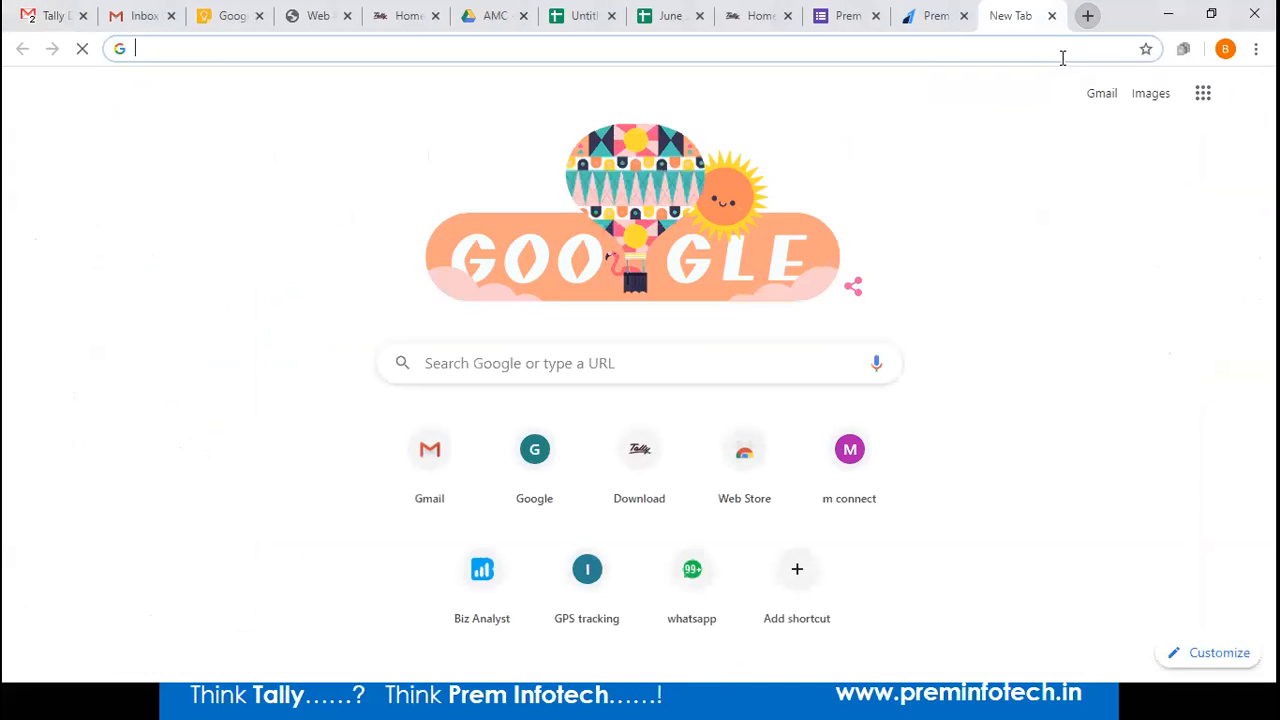
pyautogui.write('goo')
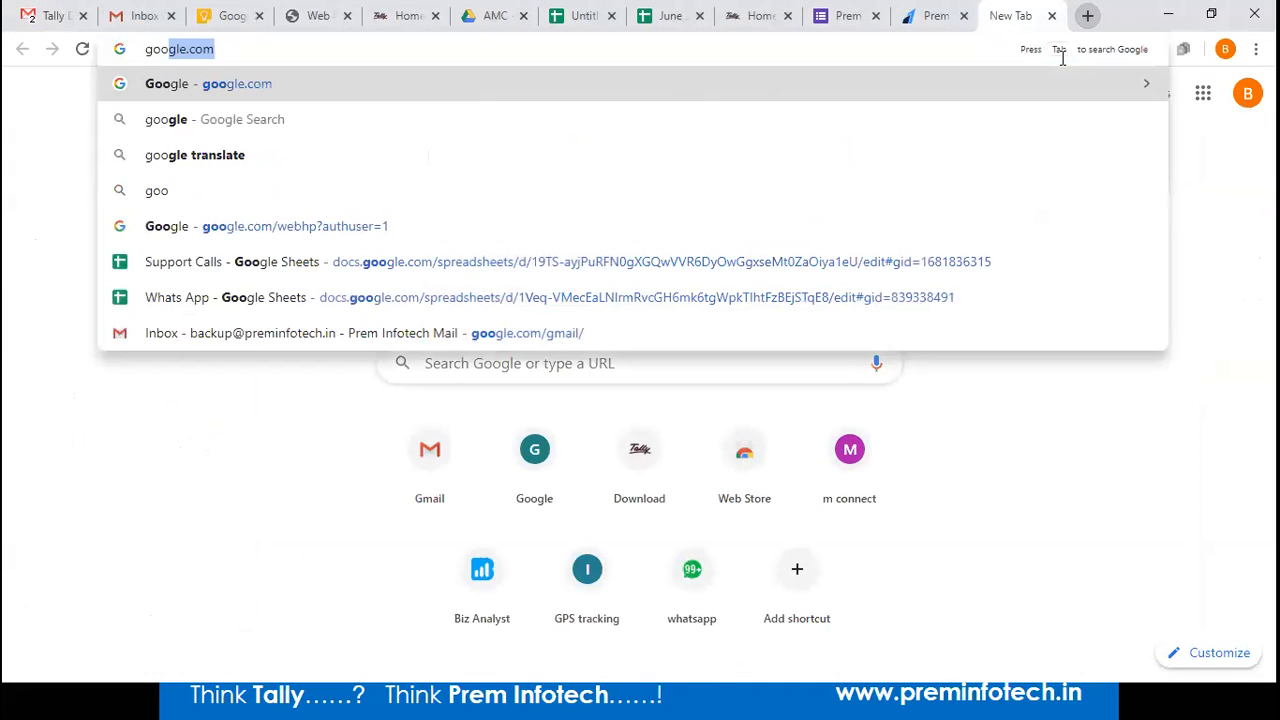
pyautogui.press('BackSpace')
pyautogui.press('BackSpace')
pyautogui.press('BackSpace')
pyautogui.press('BackSpace')
pyautogui.write('dri')
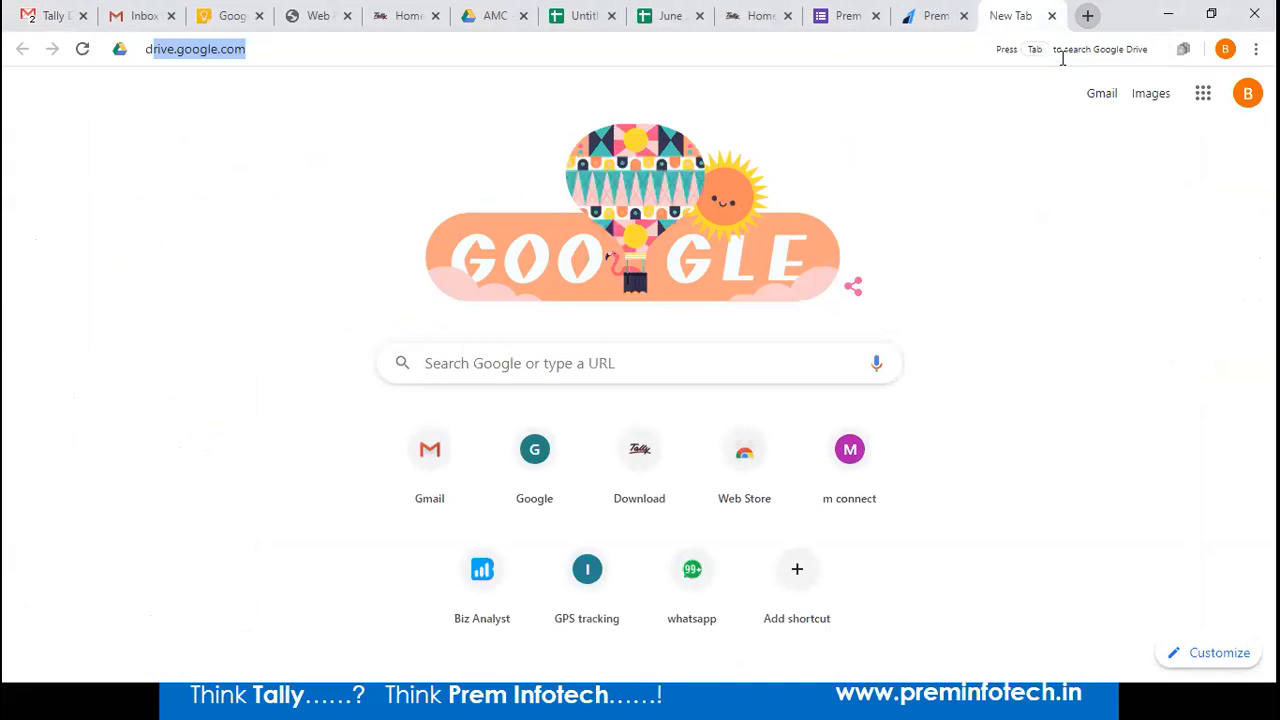
pyautogui.write('ve')
pyautogui.press('End')
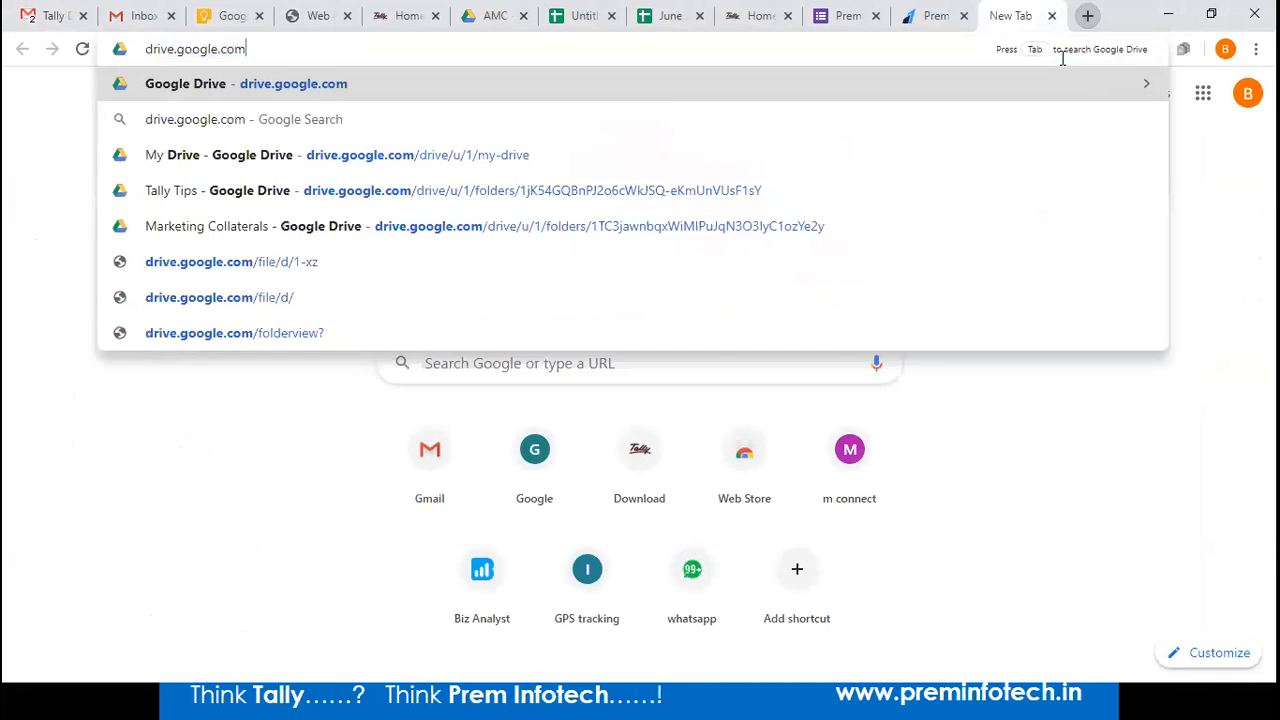
pyautogui.press('Return')
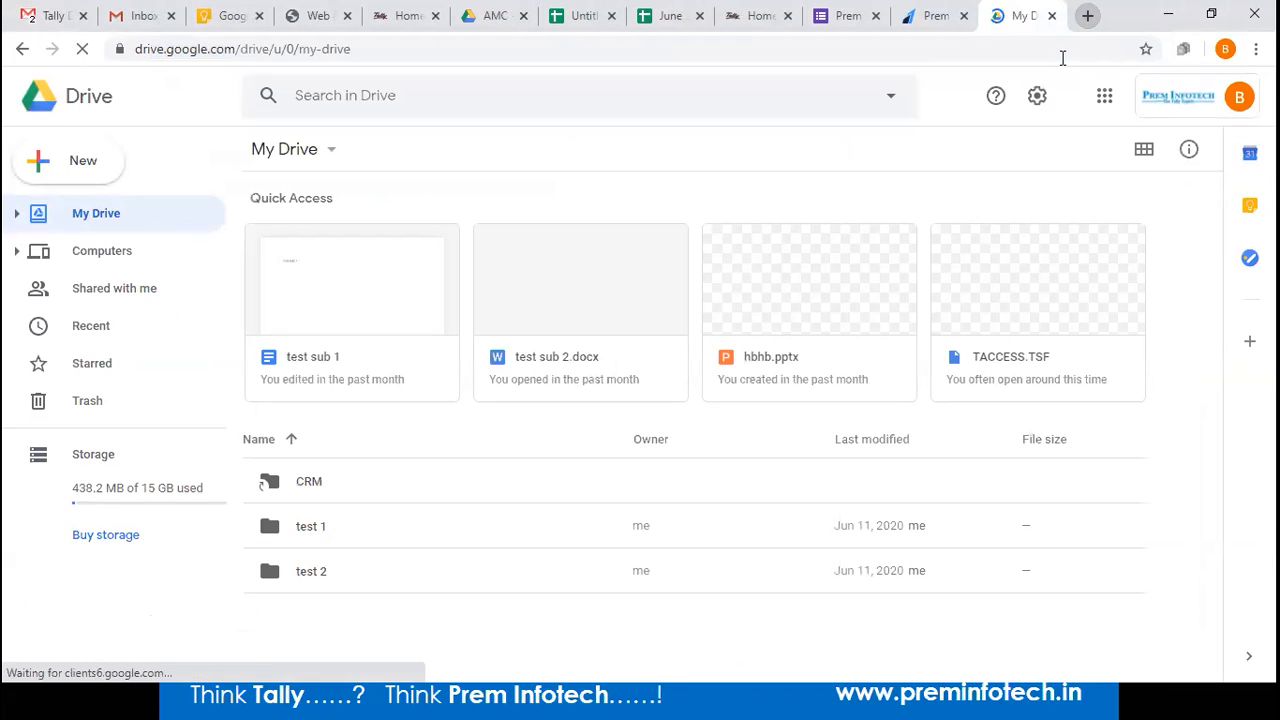
# Confirm the signed-in Google account and open the CRM backup folder.
pyautogui.click(1239, 96)
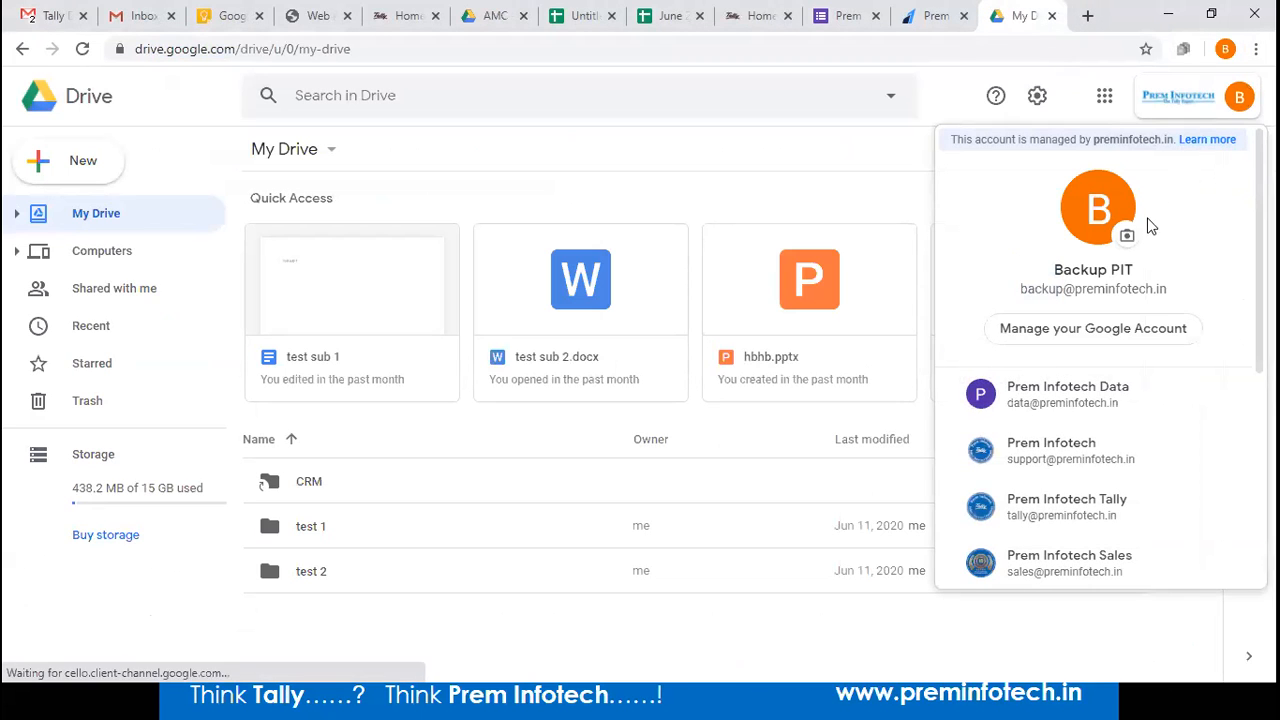
pyautogui.click(817, 156)
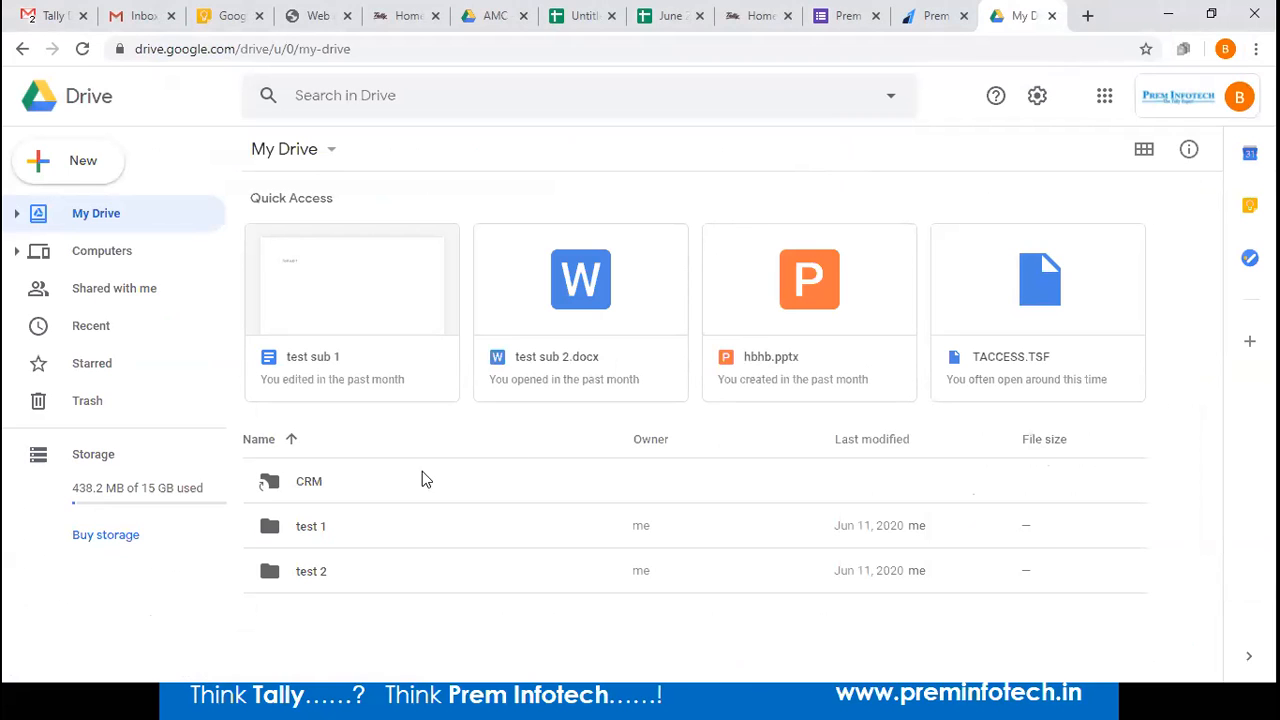
pyautogui.doubleClick(366, 490)
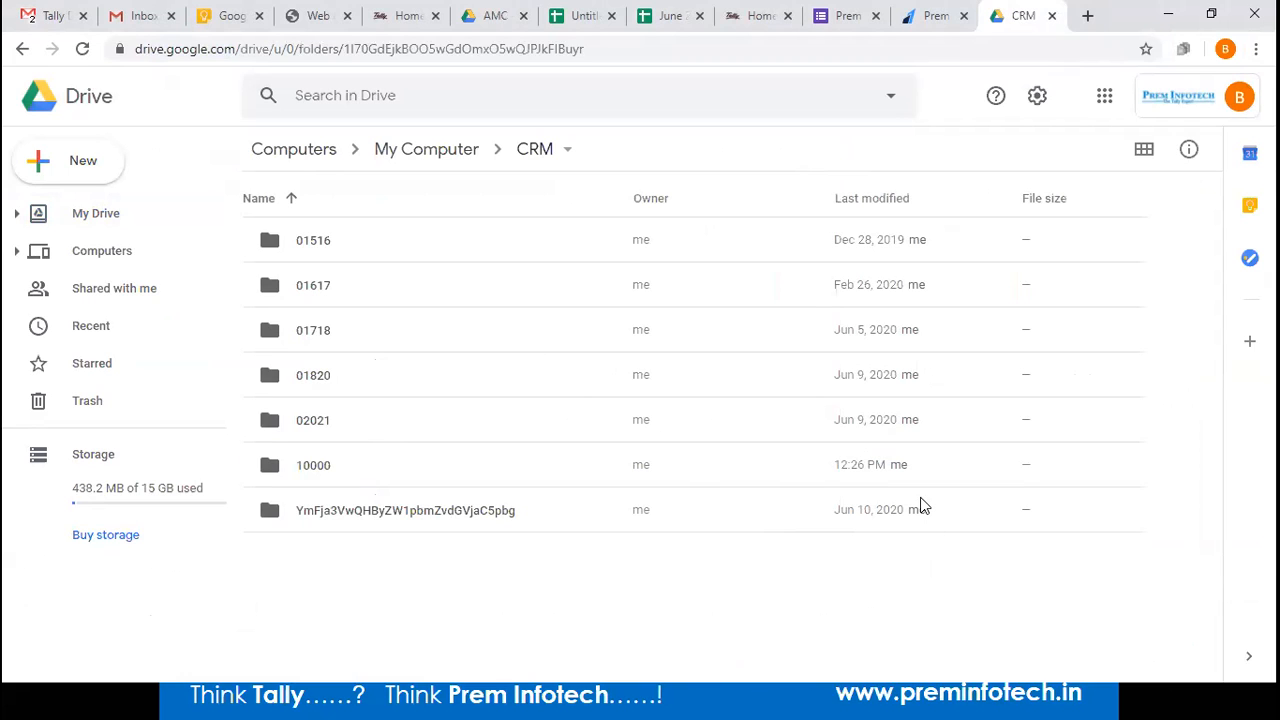
pyautogui.press('super')
pyautogui.press('super')
# Search Google for the sync and backup download and open the Drive download page.
pyautogui.hotkey('ctrl', 't')
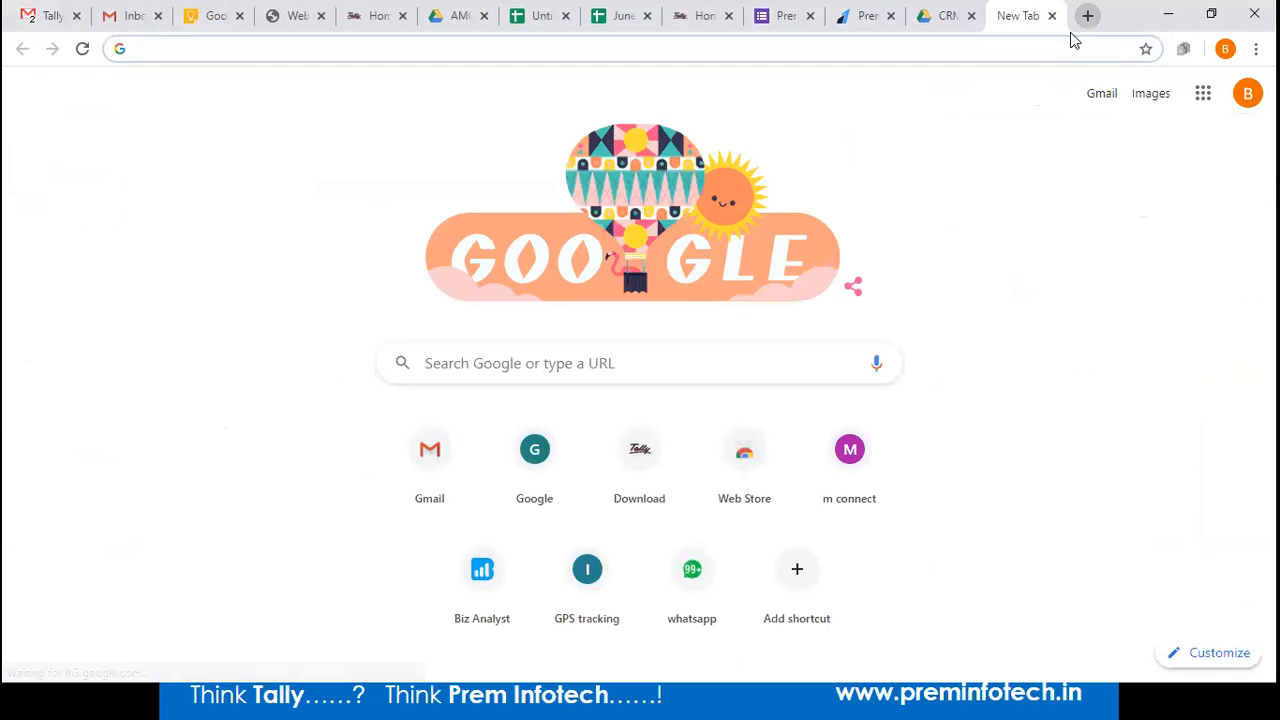
pyautogui.write('google.com')
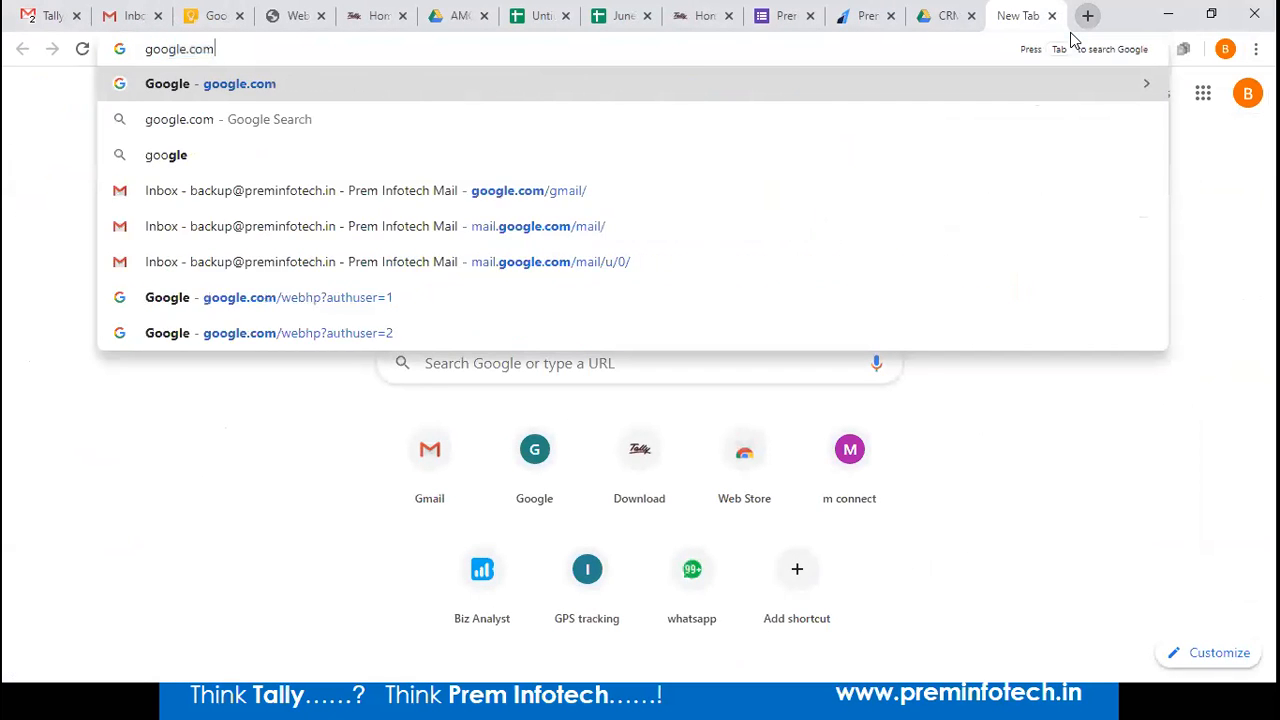
pyautogui.press('Return')
pyautogui.write('google sy')
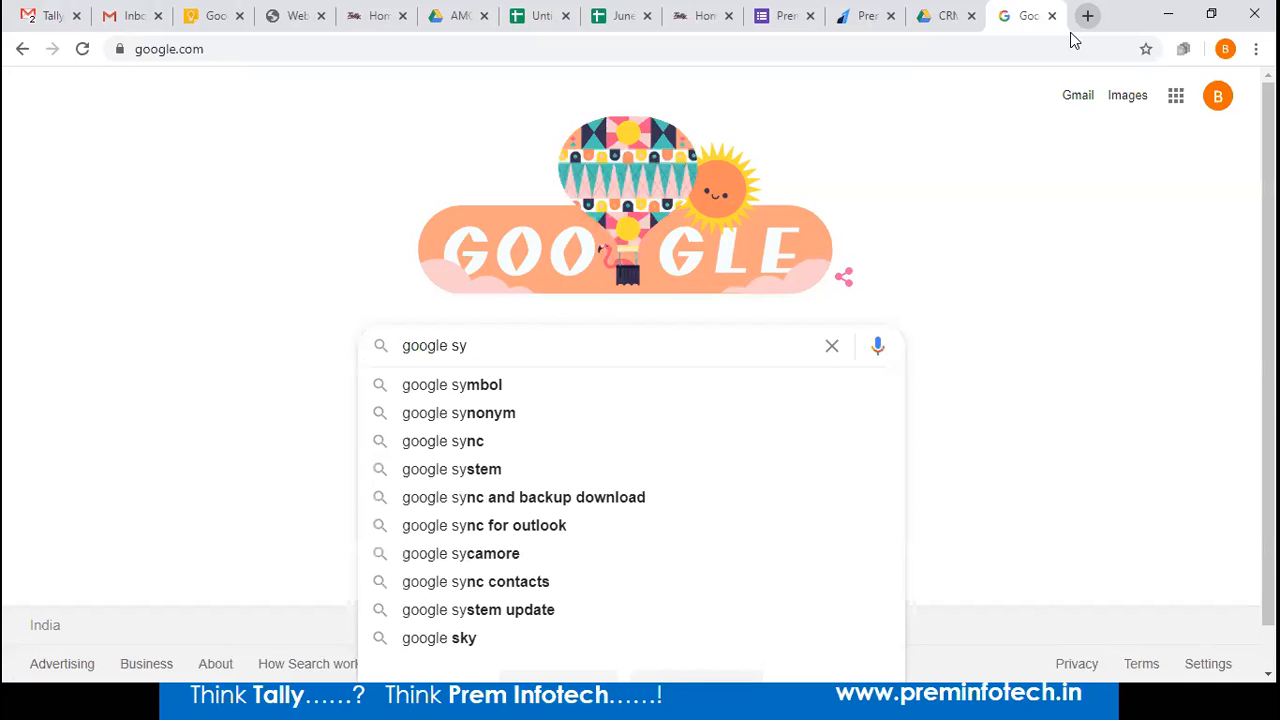
pyautogui.write('nc')
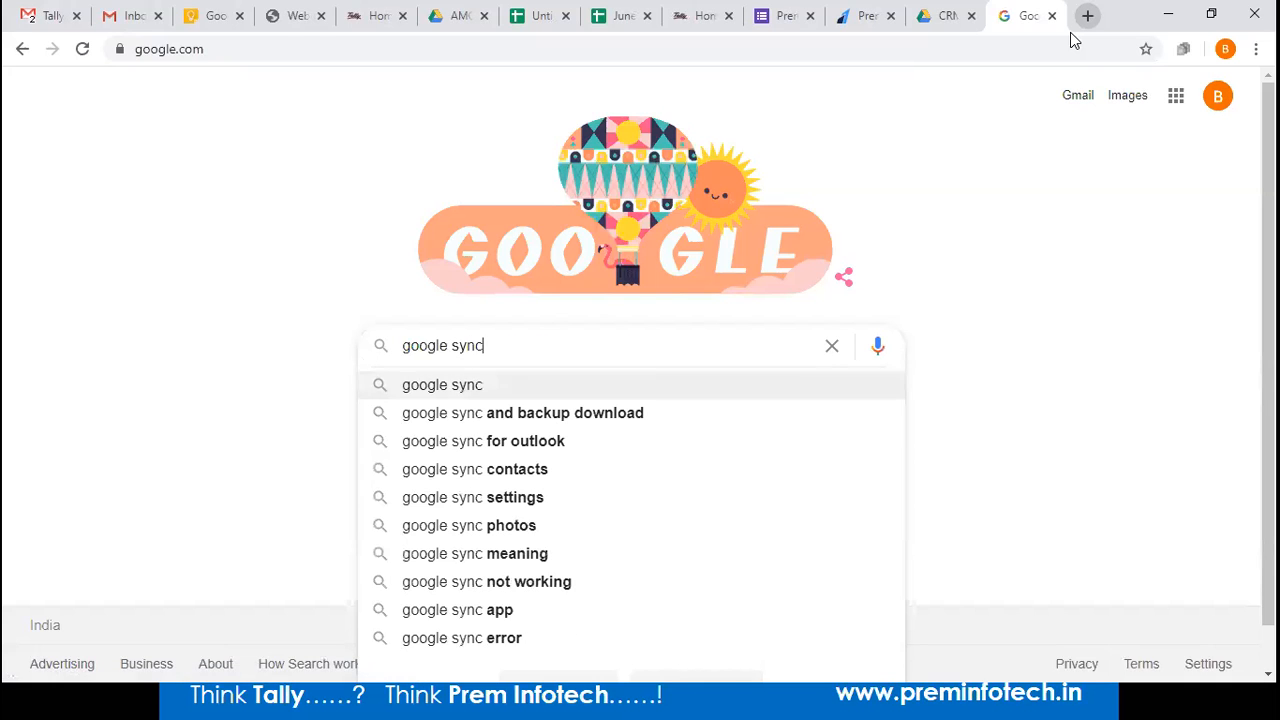
pyautogui.press('Down')
pyautogui.press('Return')
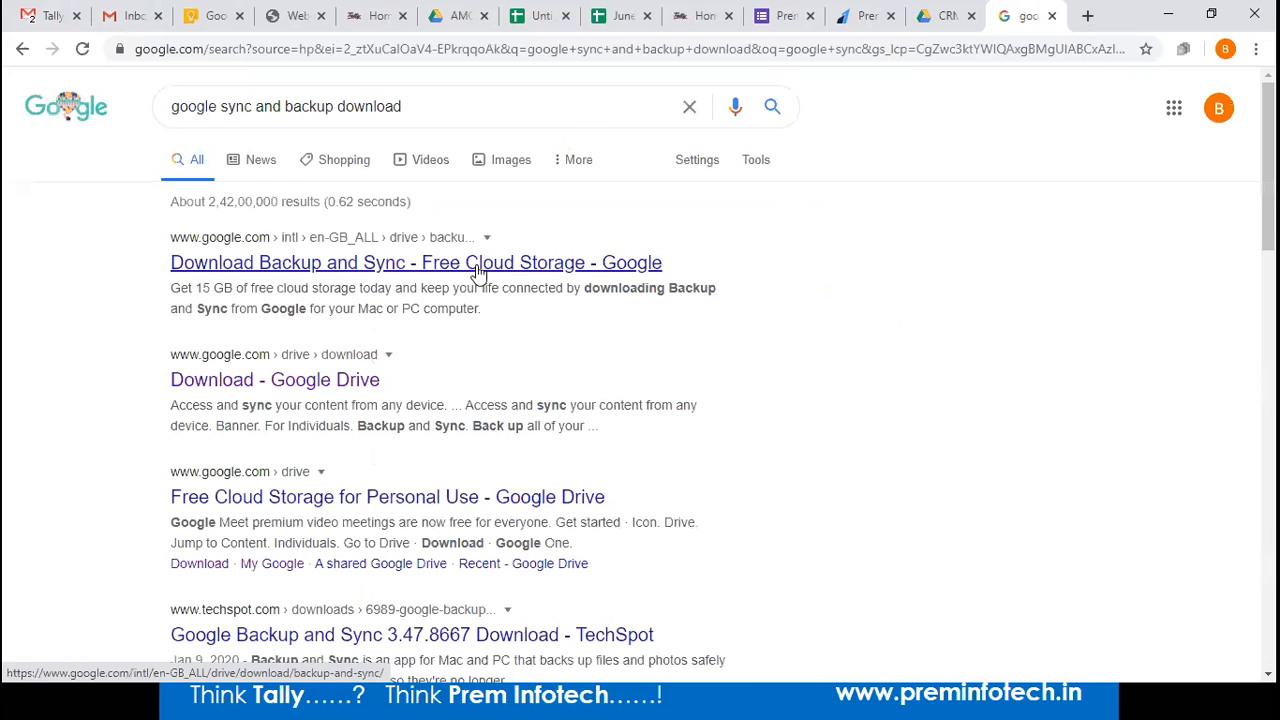
pyautogui.click(224, 372)
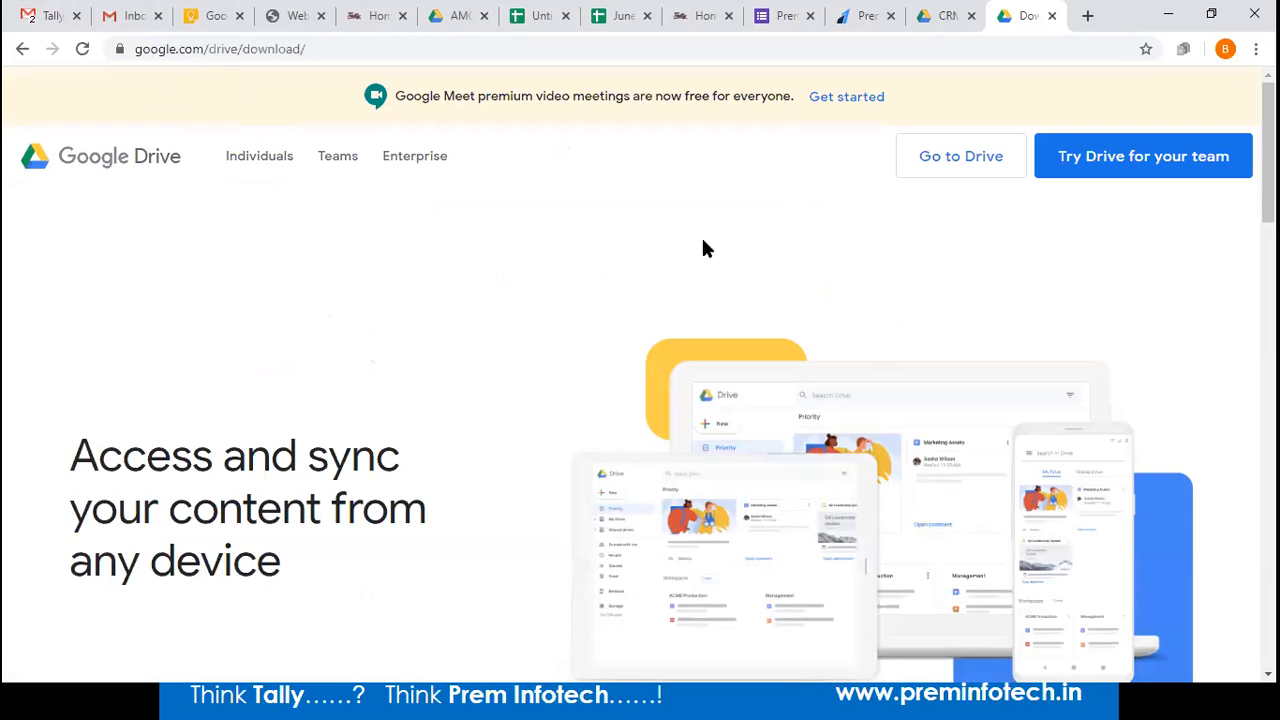
# Download the Backup and Sync installer to the Desktop and show it in its folder.
pyautogui.scroll(-2, 422, 364)
pyautogui.scroll(-5, 422, 364)
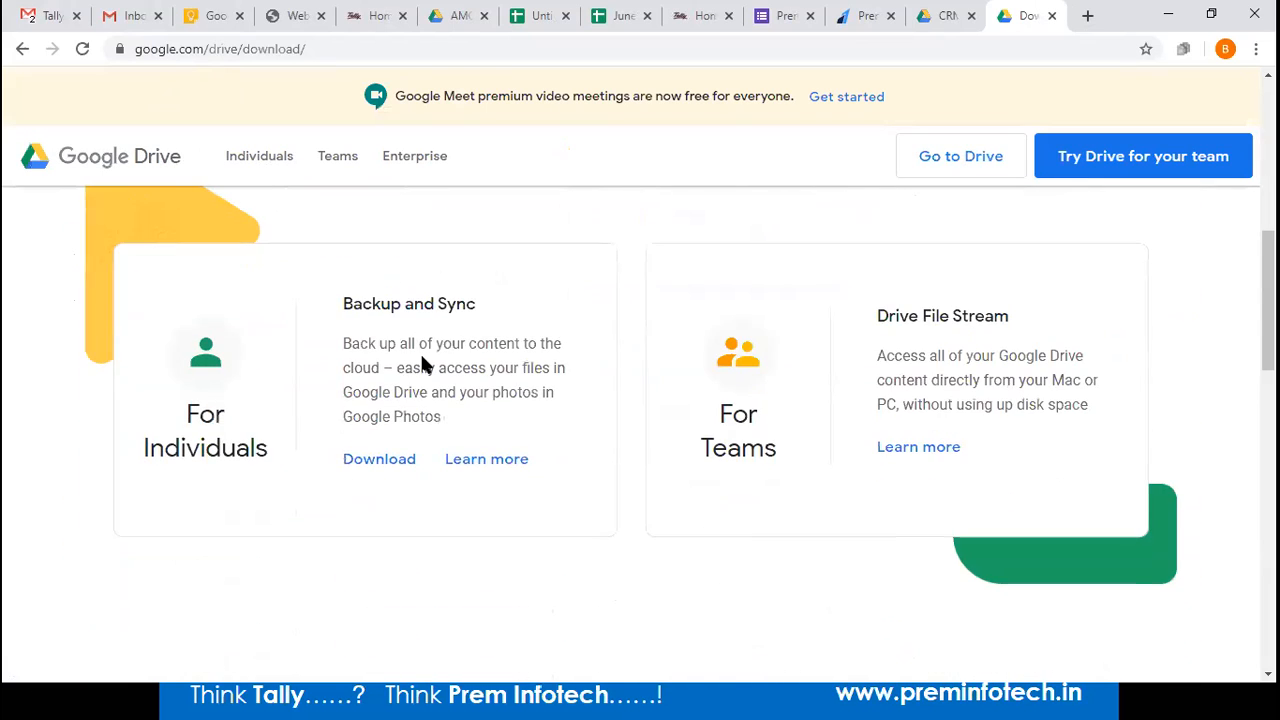
pyautogui.click(372, 464)
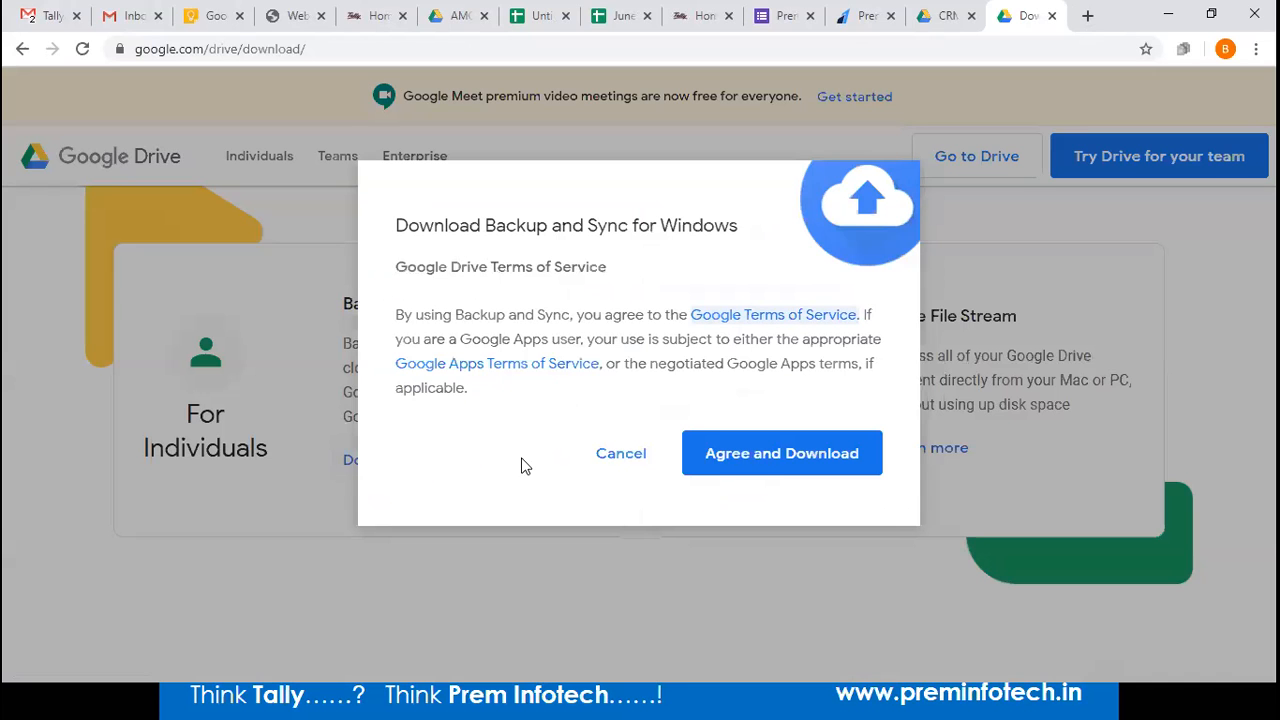
pyautogui.click(760, 470)
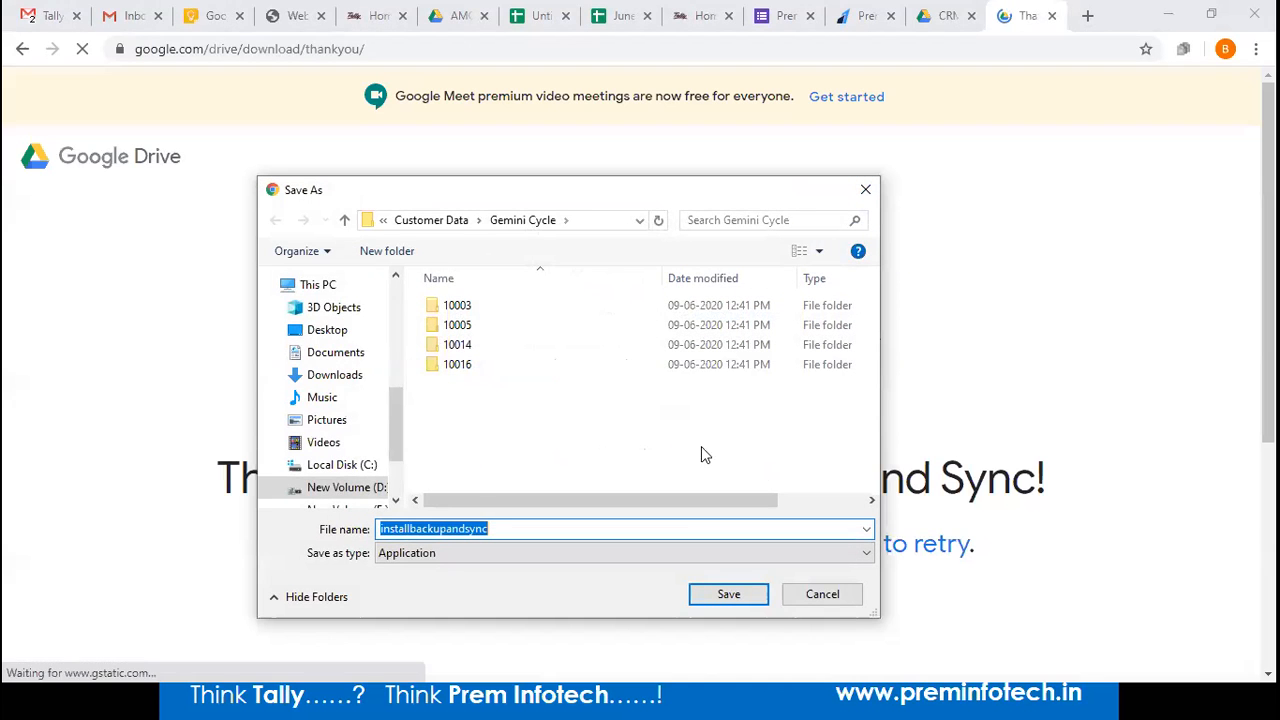
pyautogui.click(330, 330)
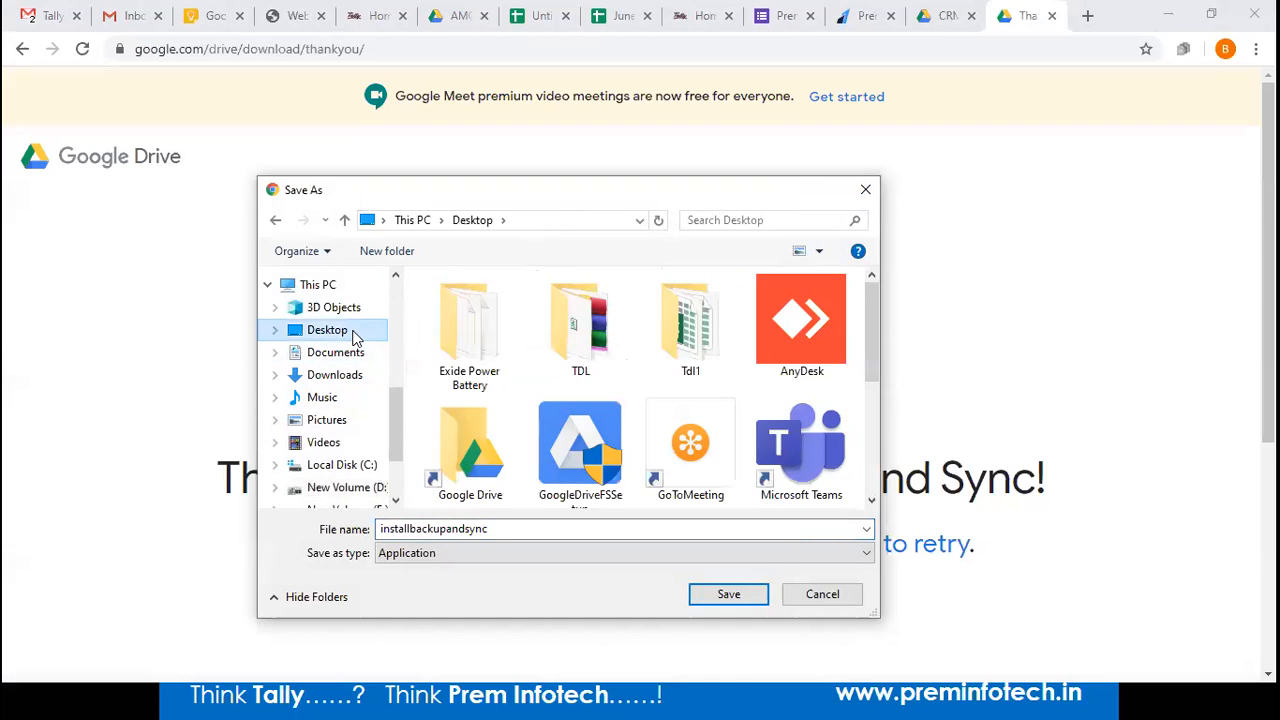
pyautogui.click(700, 597)
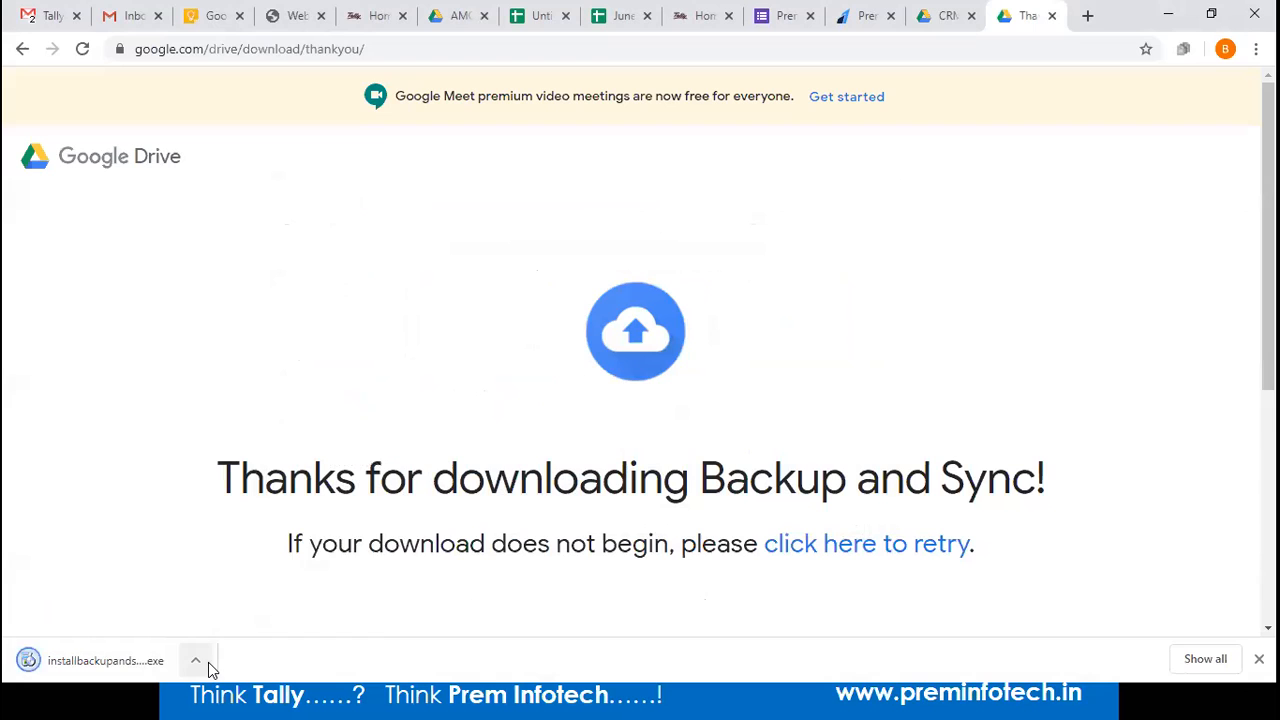
pyautogui.click(208, 662)
pyautogui.click(249, 602)
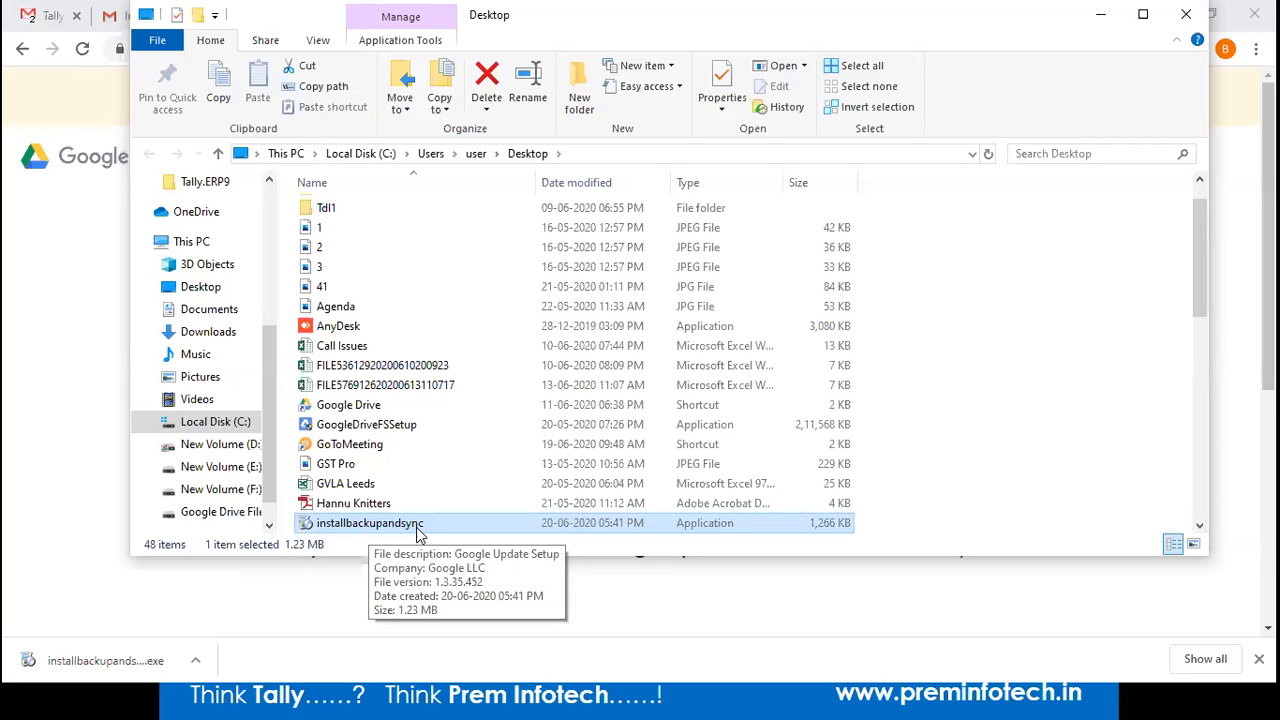
# Install Backup and Sync from installbackupandsync, then minimize the Desktop folder window and Chrome.
pyautogui.doubleClick(417, 530)
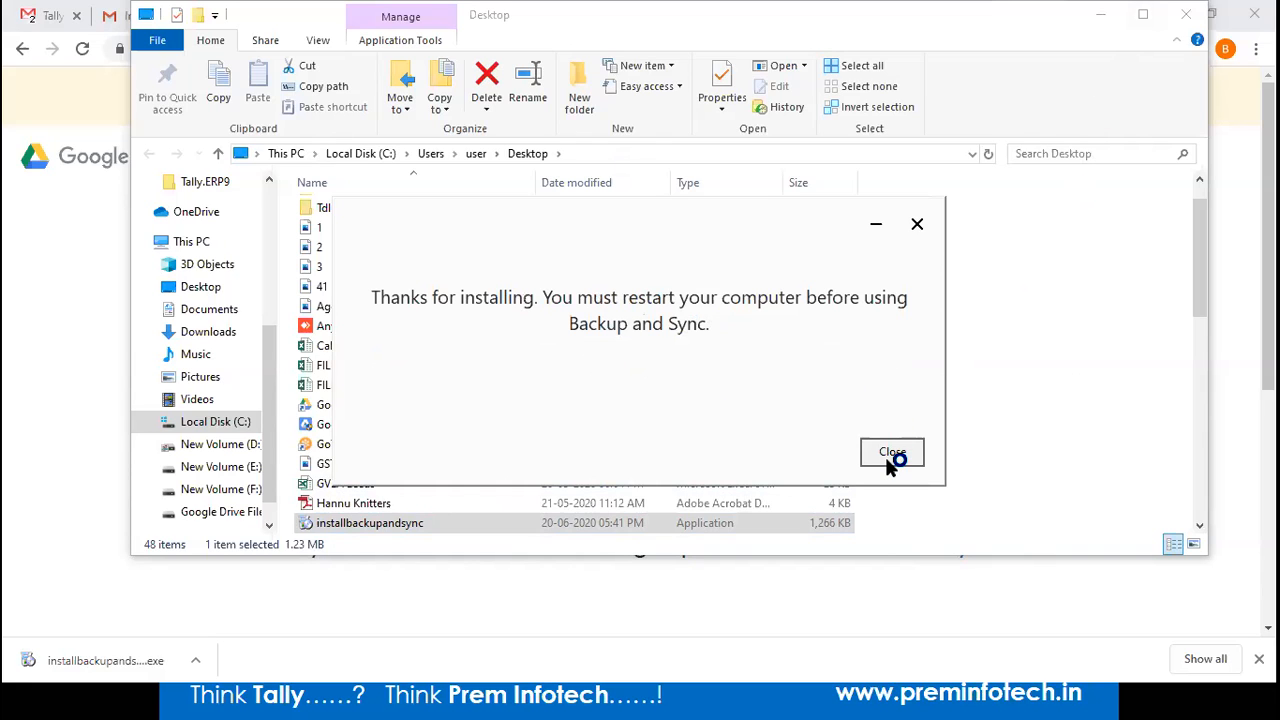
pyautogui.click(888, 453)
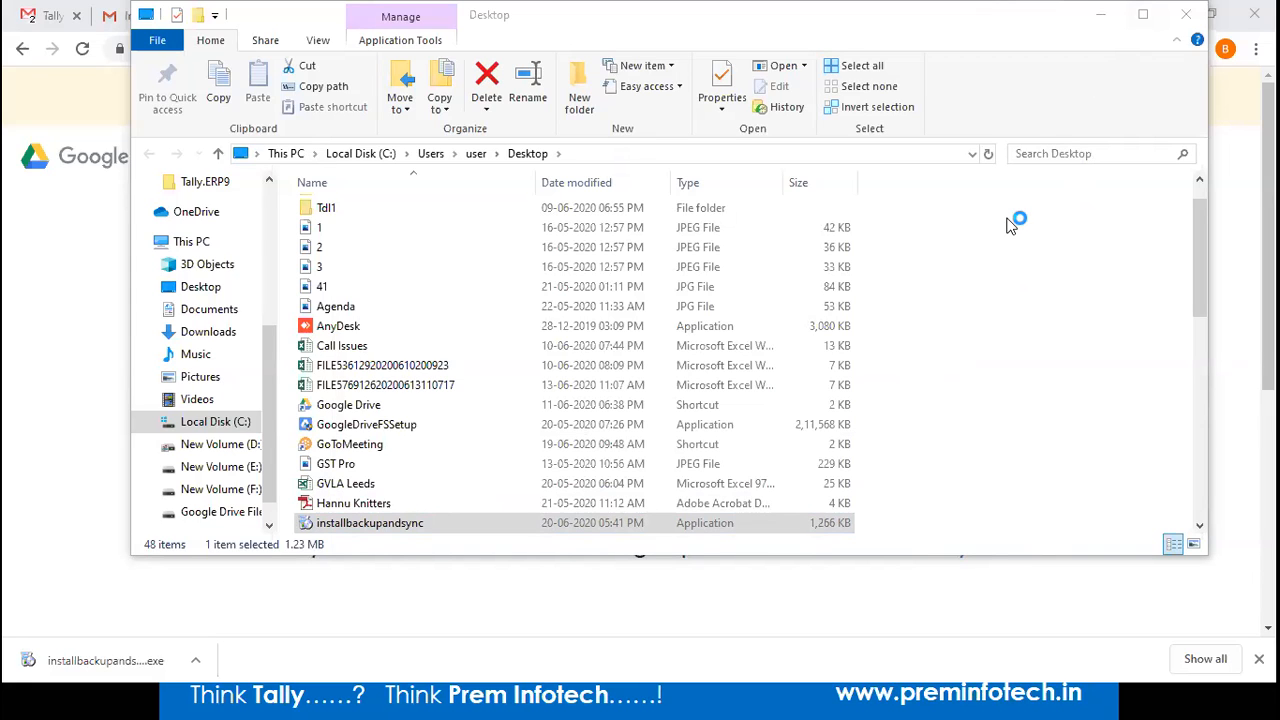
pyautogui.click(1099, 15)
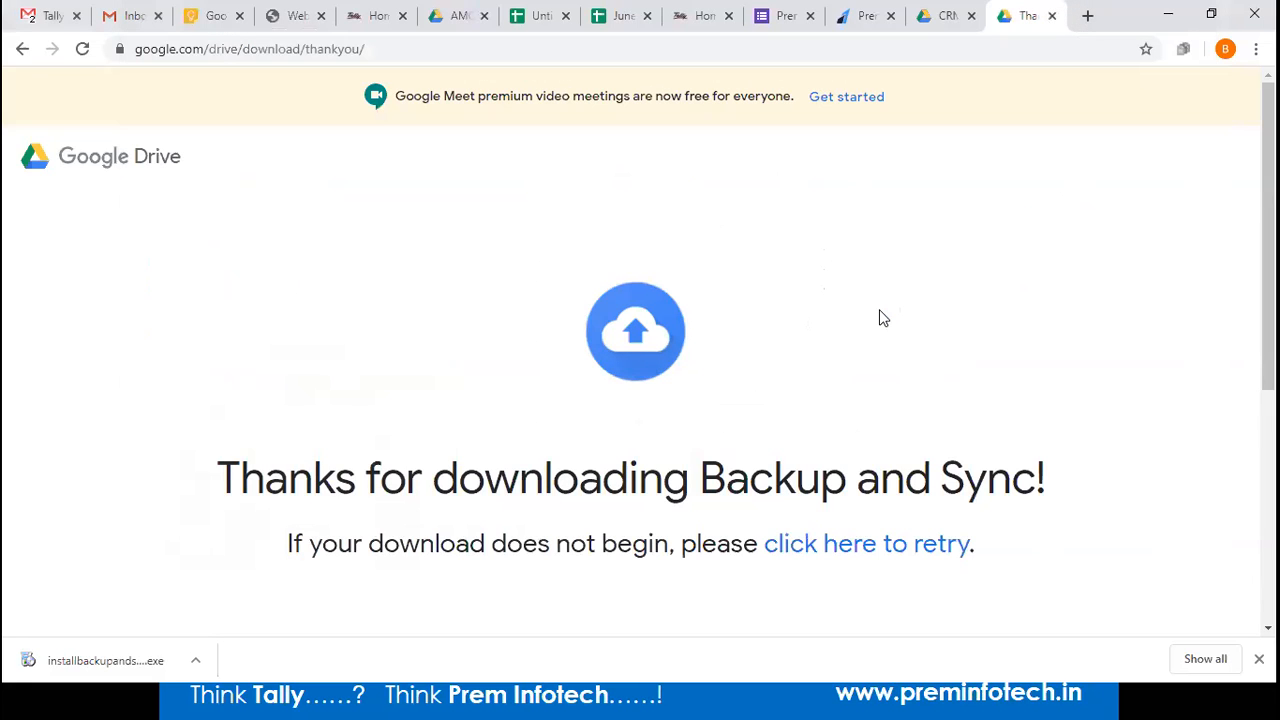
pyautogui.click(1168, 14)
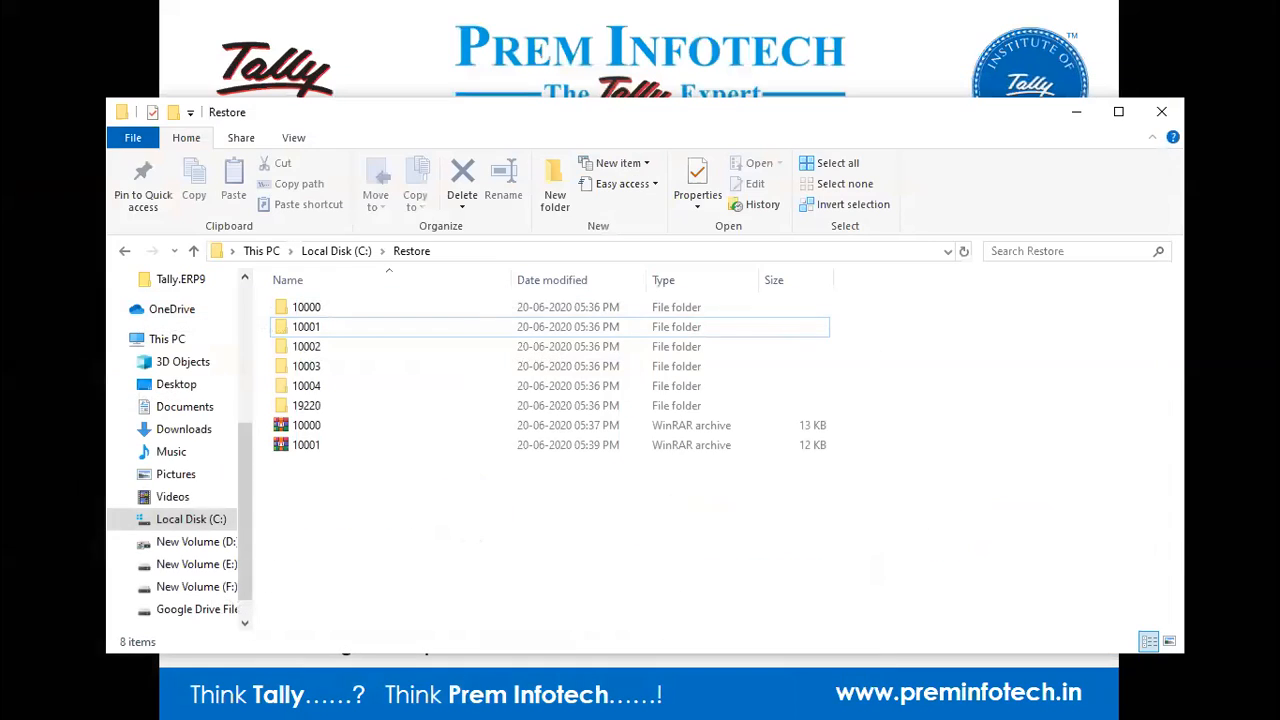
# From the Backup and Sync tray panel, restore TMESSAGE.TSF instead of removing it from CRM.
pyautogui.click(1076, 112)
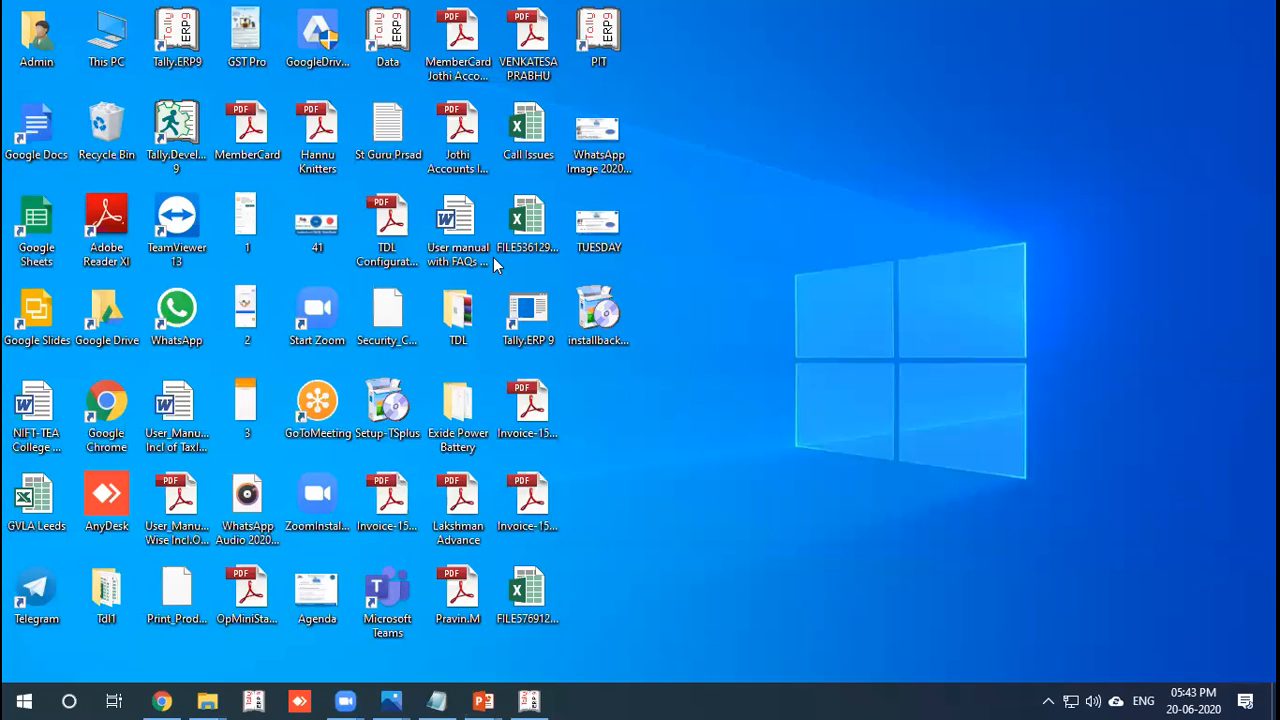
pyautogui.click(1114, 700)
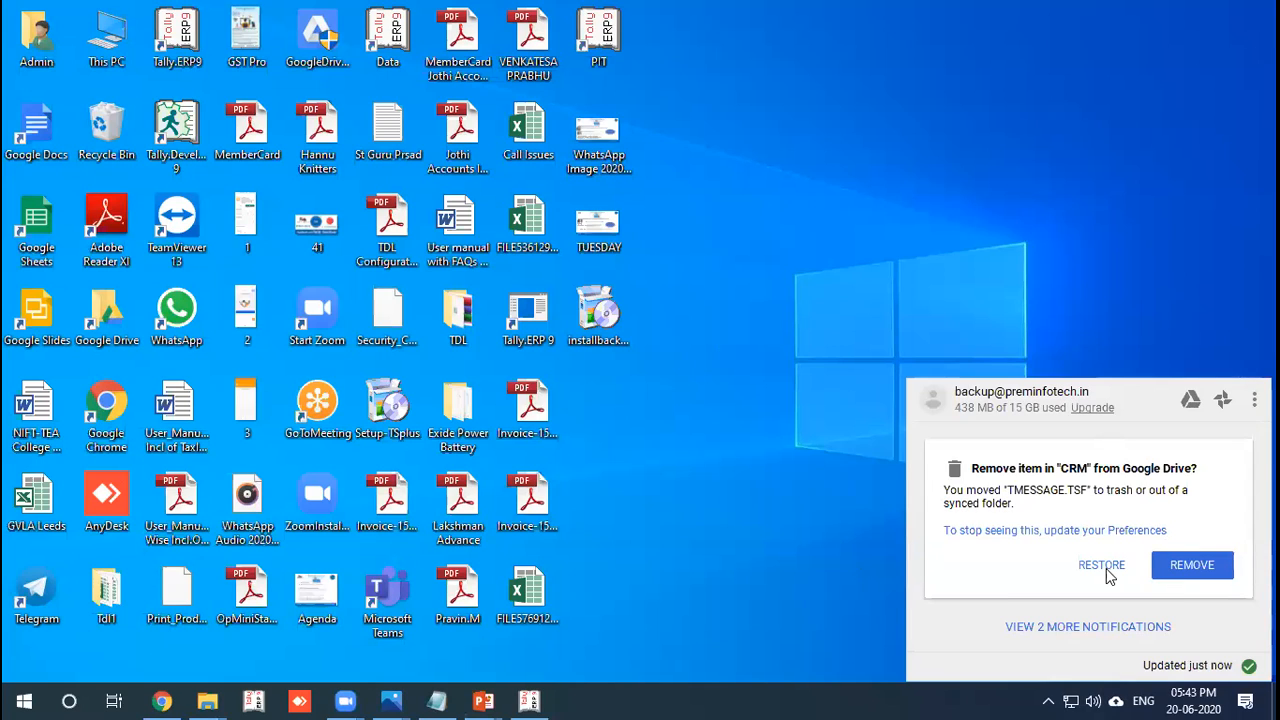
pyautogui.click(1101, 565)
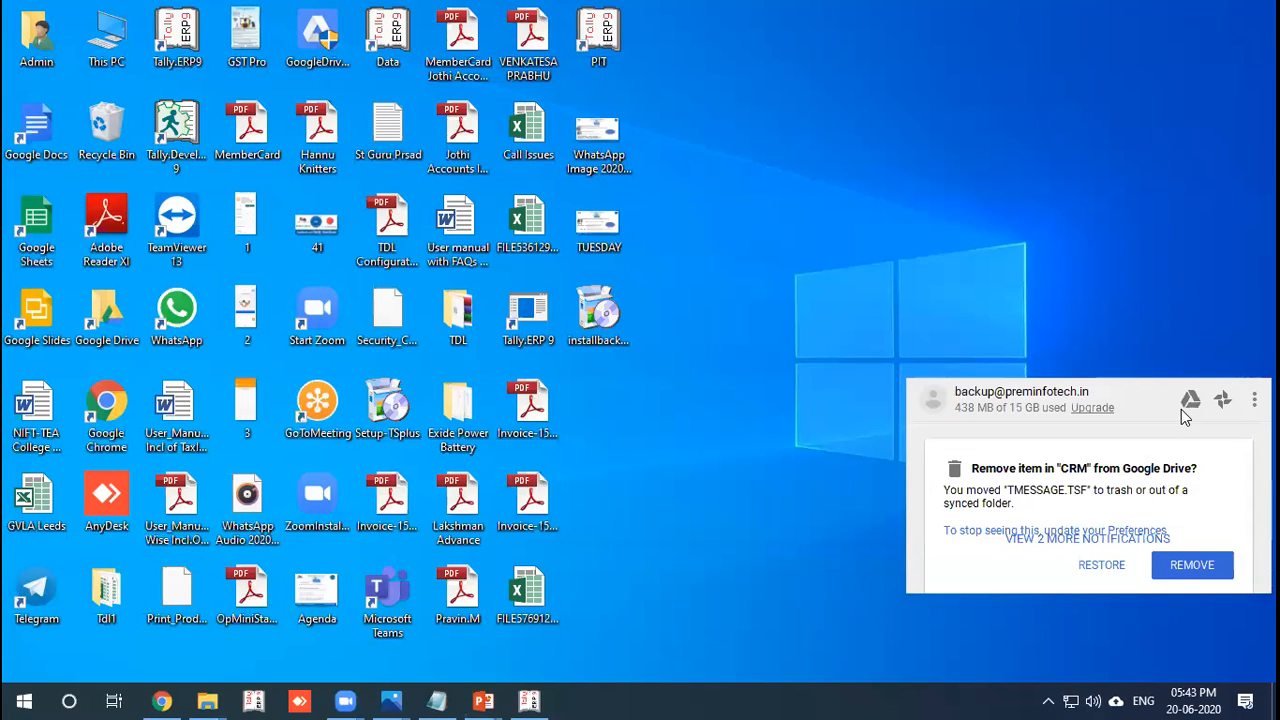
# Launch Backup and Sync from the Start menu and restore the 10000 folder in CRM.
pyautogui.click(22, 700)
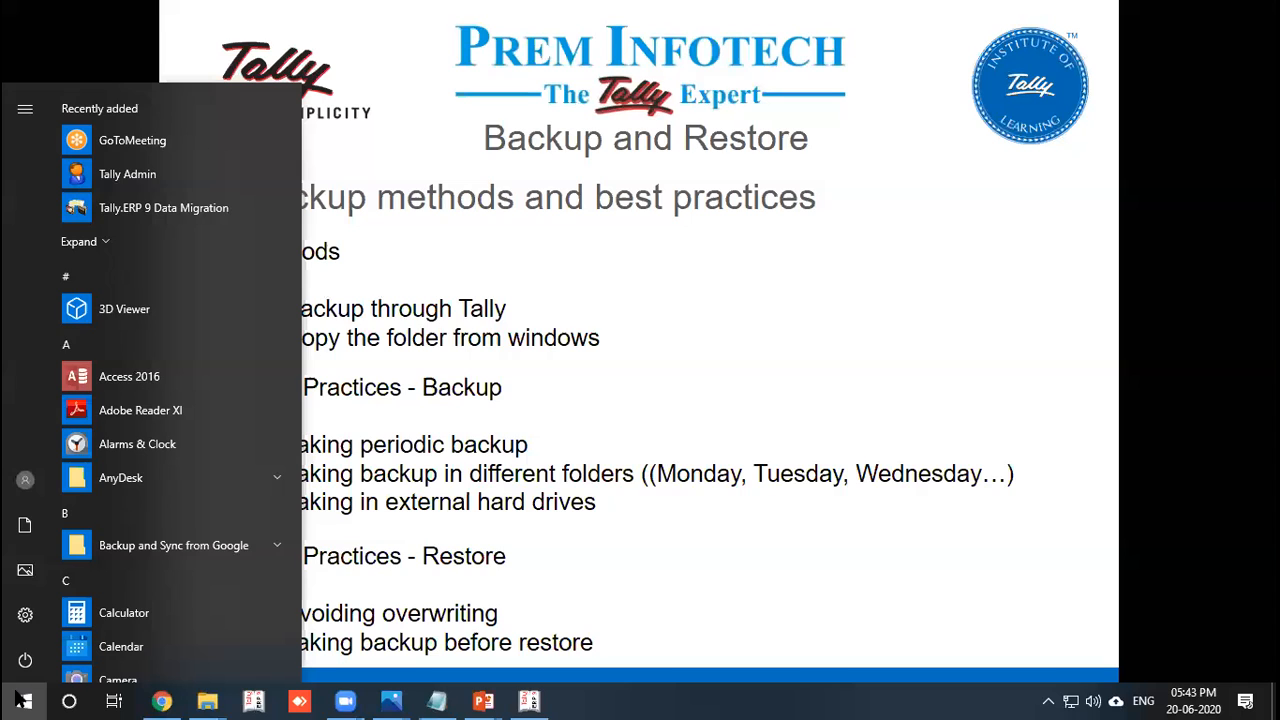
pyautogui.write('goo')
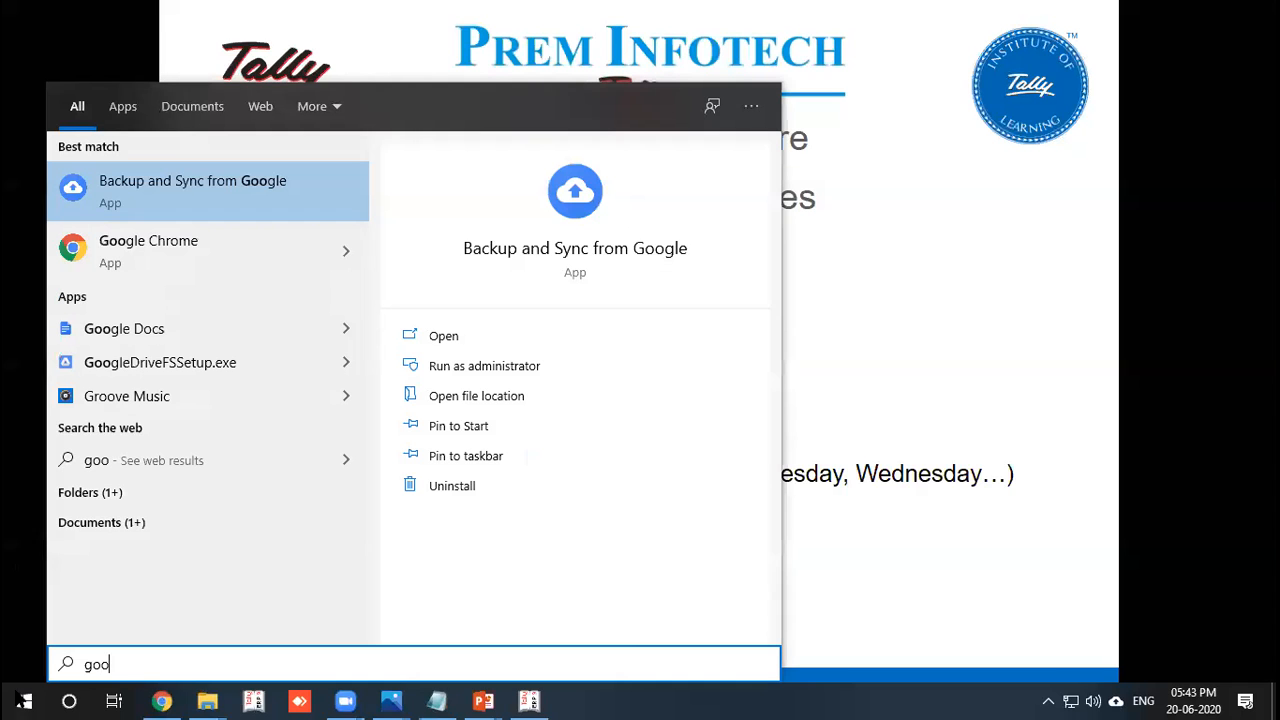
pyautogui.click(175, 203)
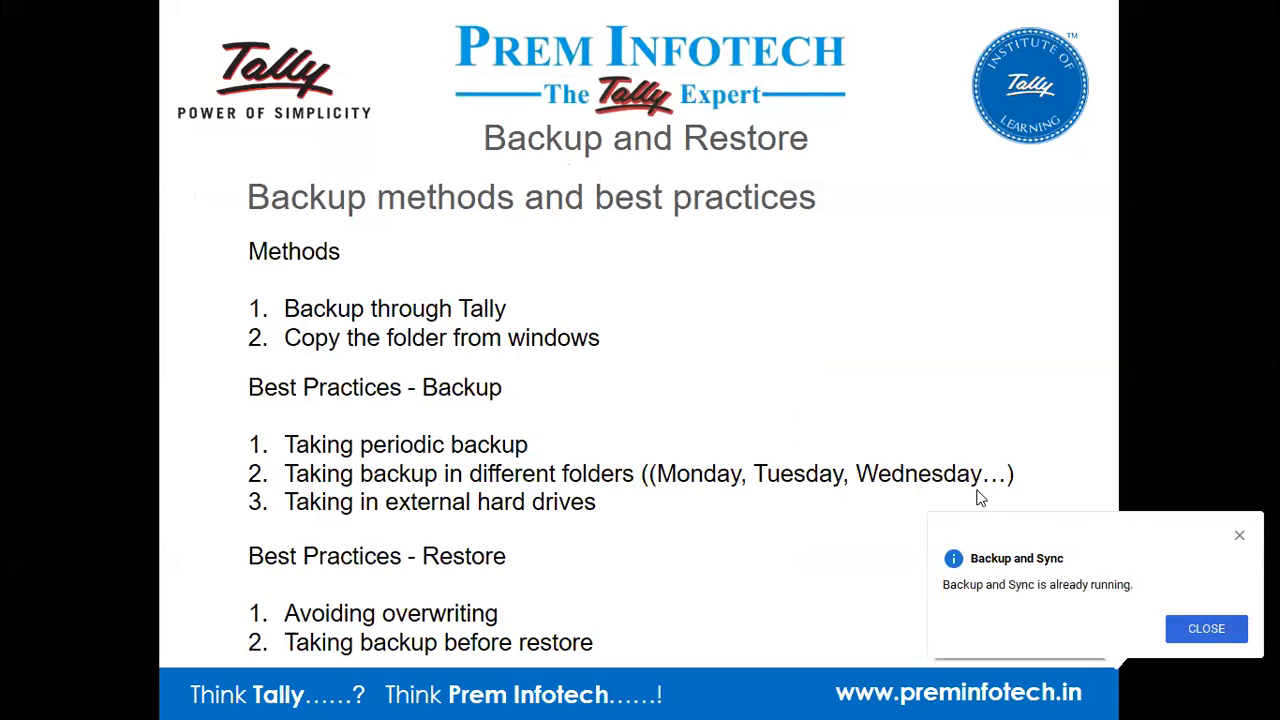
pyautogui.click(1194, 630)
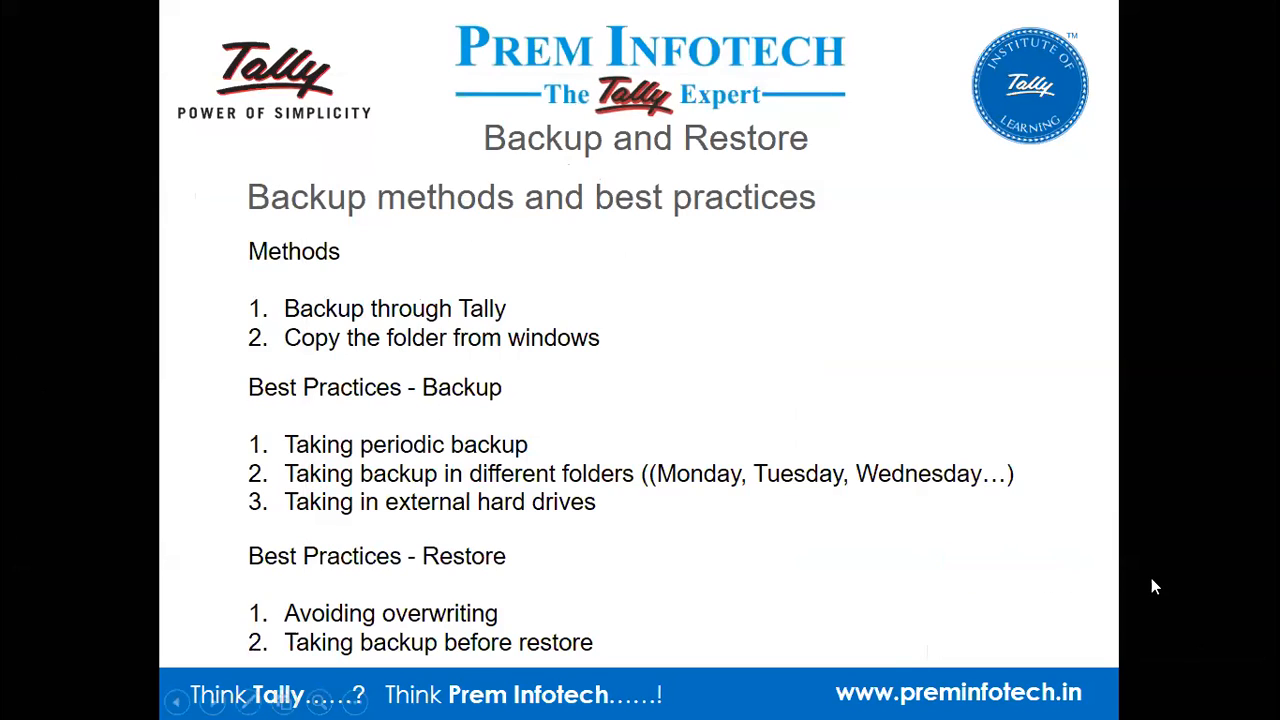
pyautogui.press('super+d')
pyautogui.click(1116, 700)
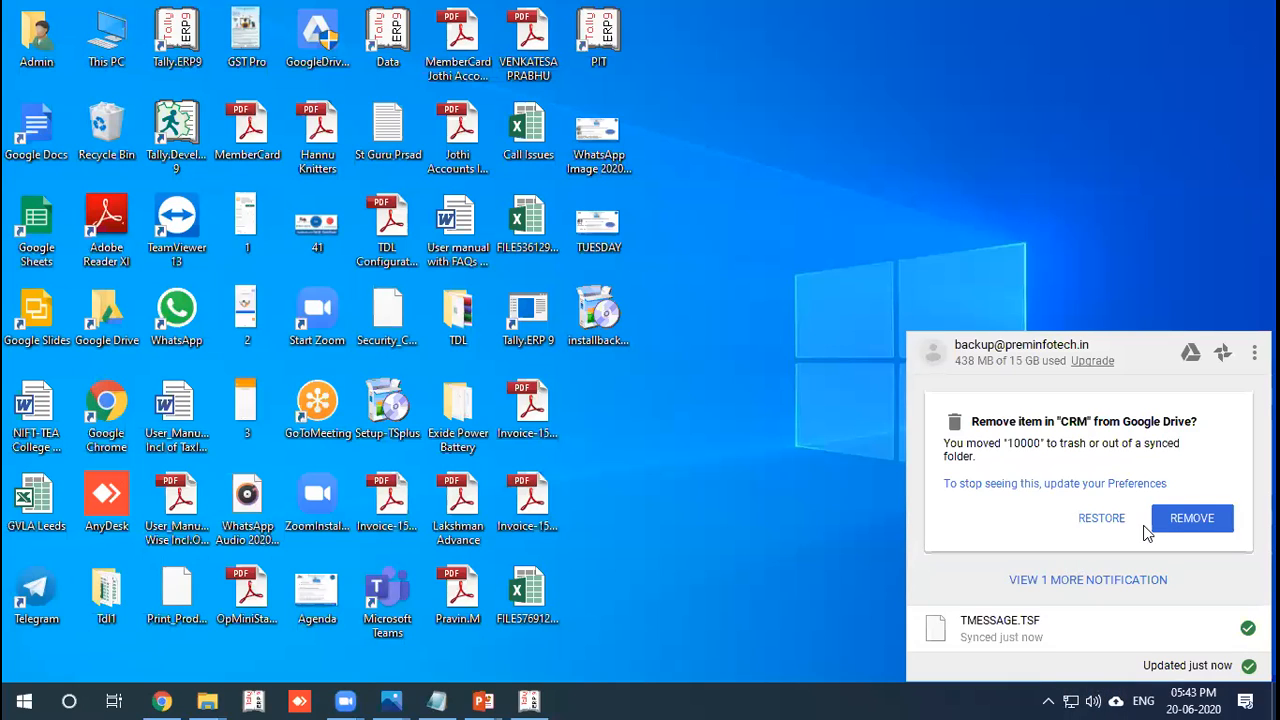
pyautogui.click(1121, 527)
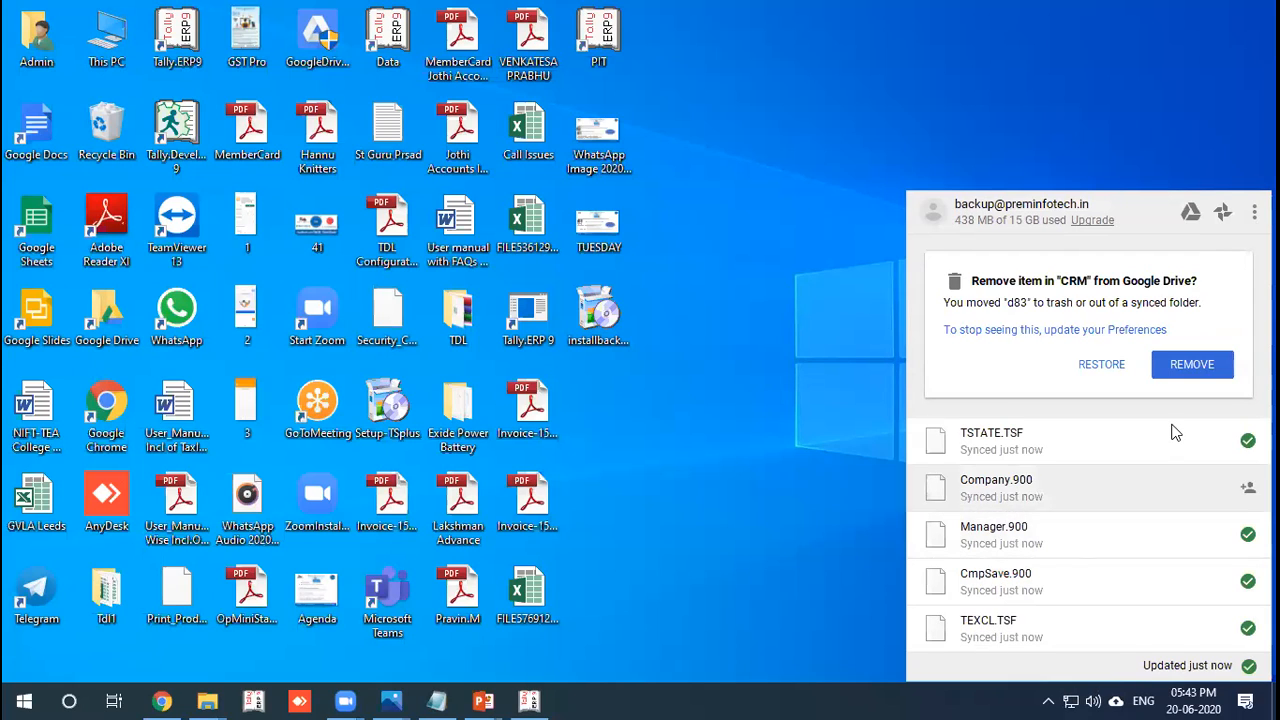
# Check Backup and Sync preferences, browse drive D without adding a folder, keeping CRM as the only backup.
pyautogui.click(1254, 212)
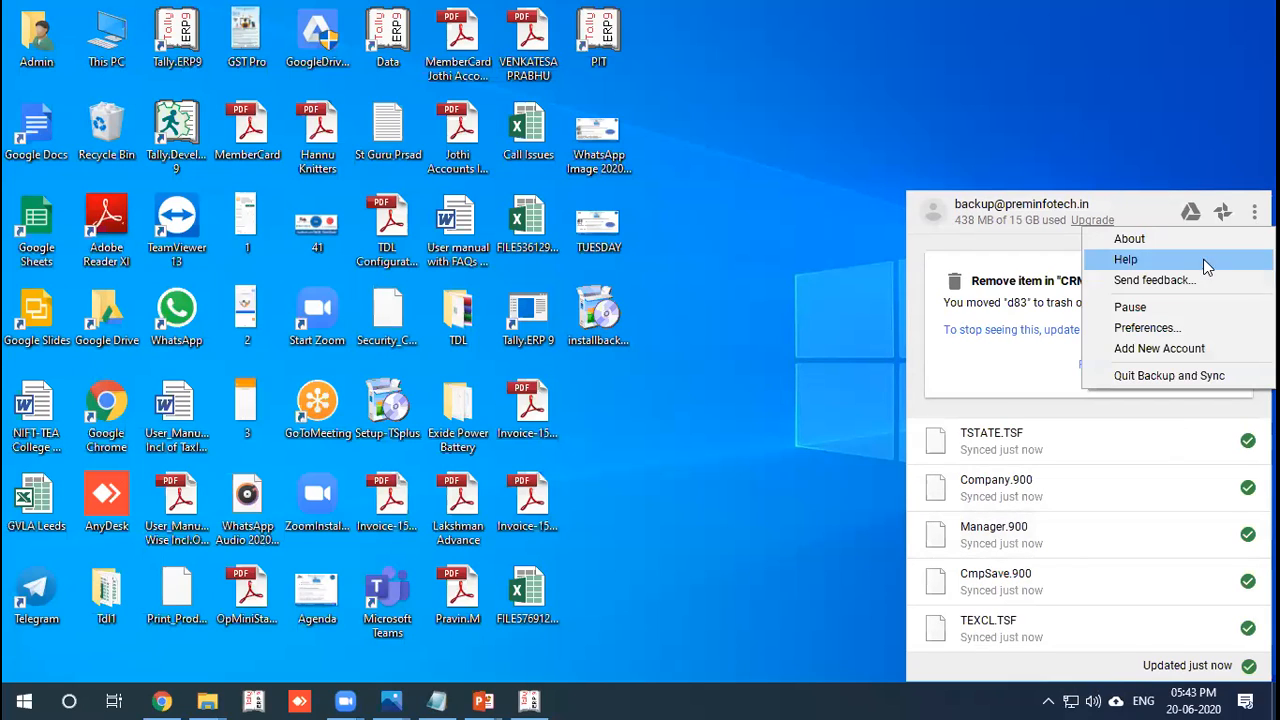
pyautogui.click(1173, 330)
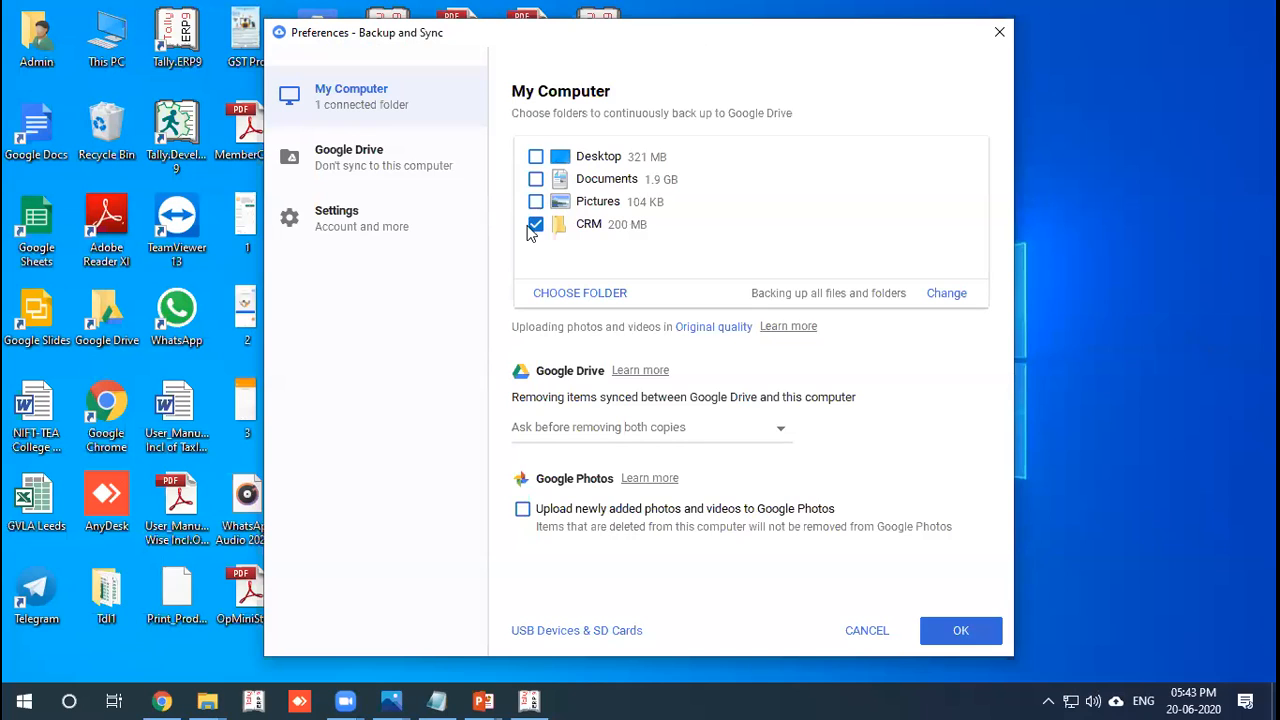
pyautogui.click(547, 295)
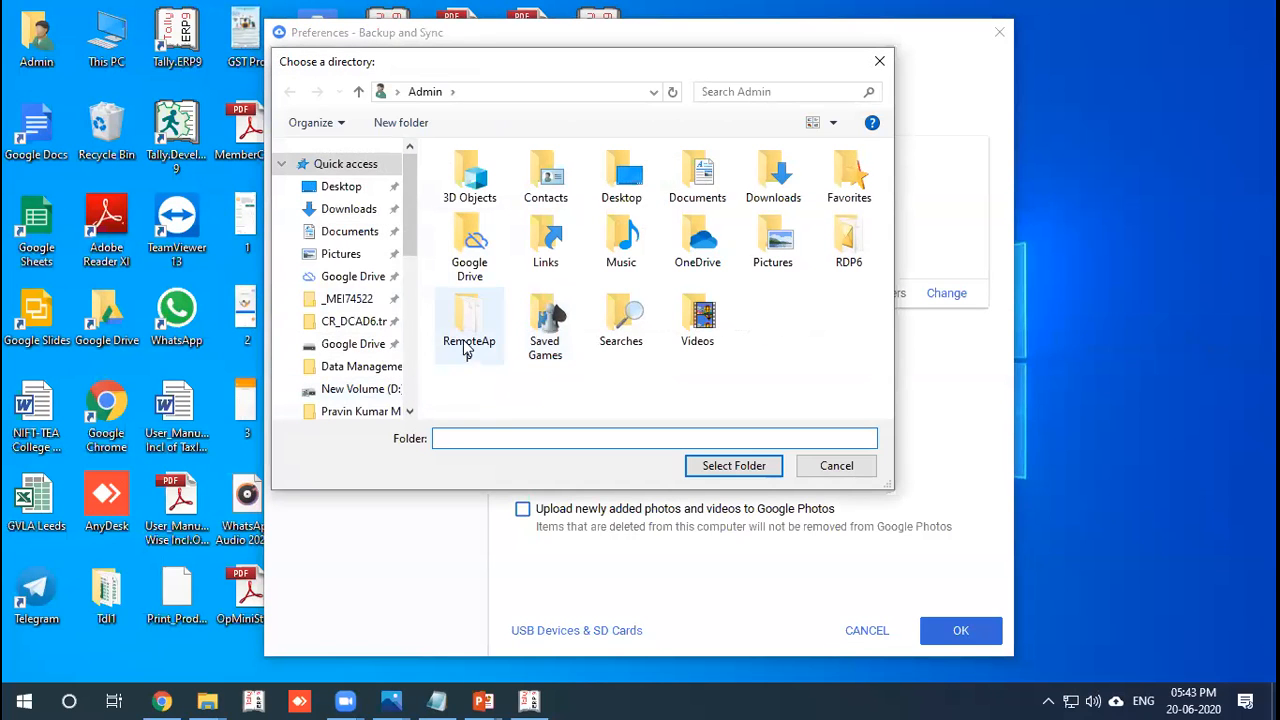
pyautogui.click(380, 391)
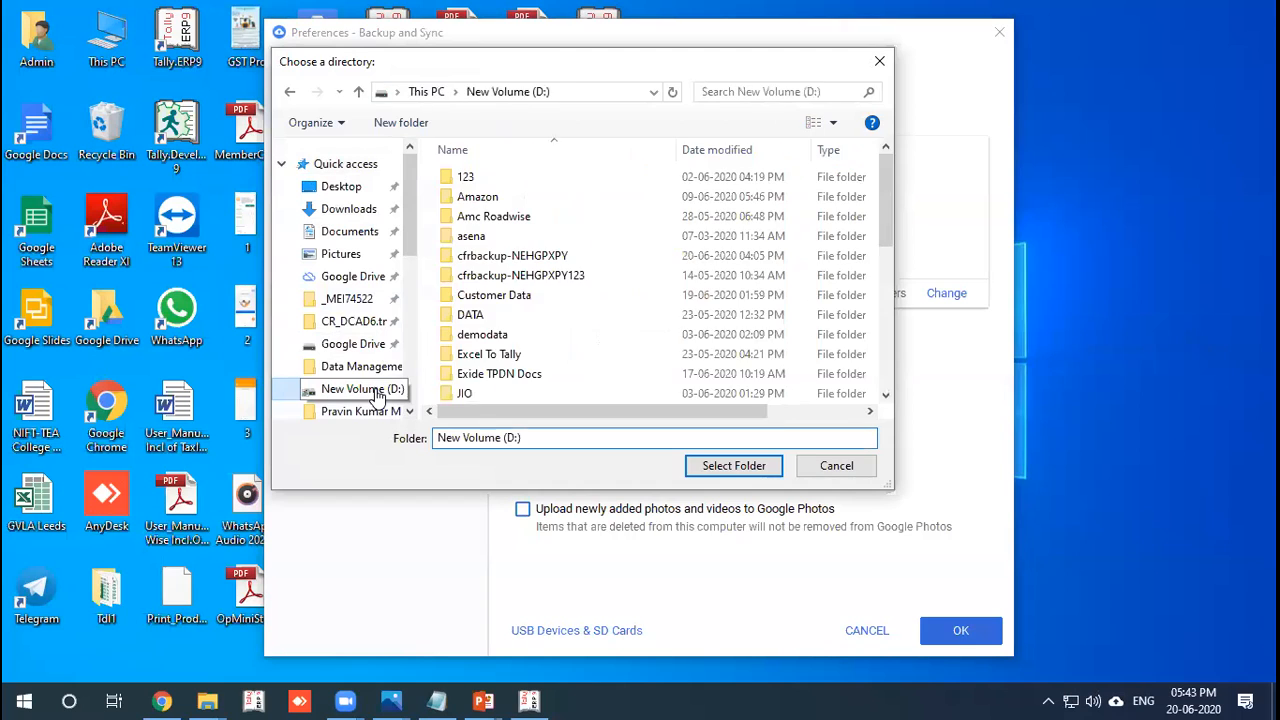
pyautogui.click(476, 376)
pyautogui.press('c')
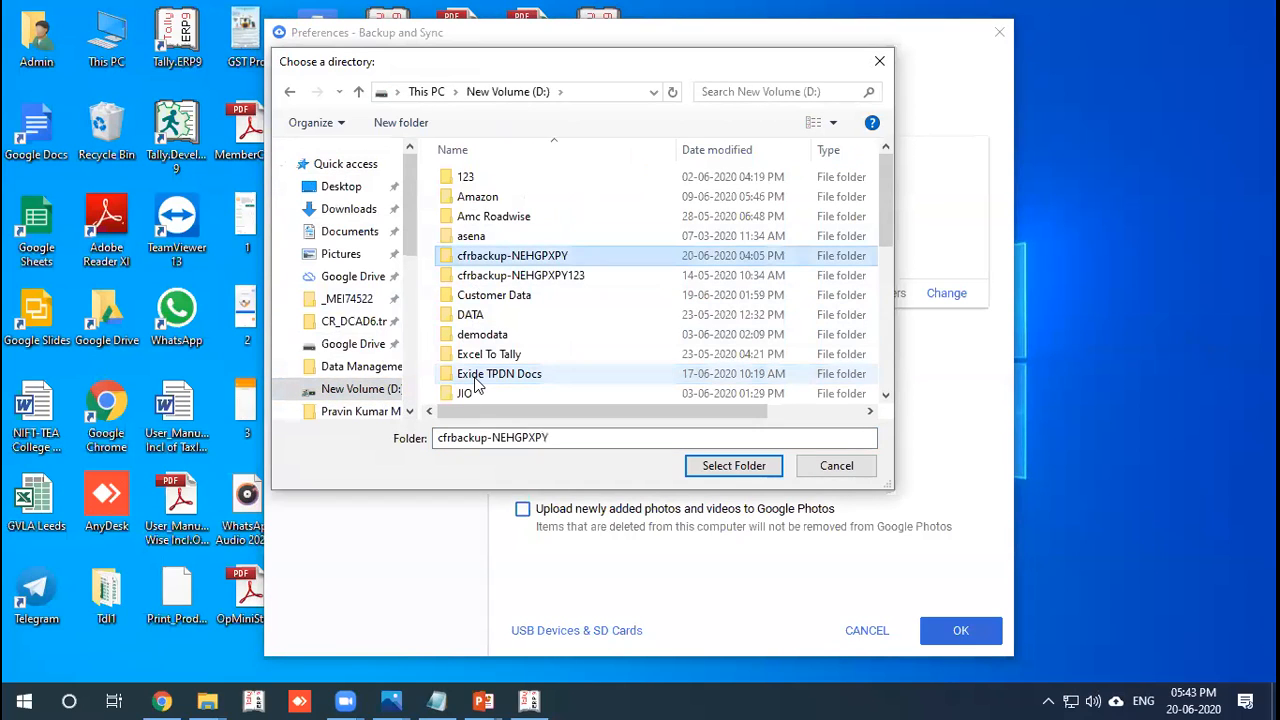
pyautogui.click(830, 467)
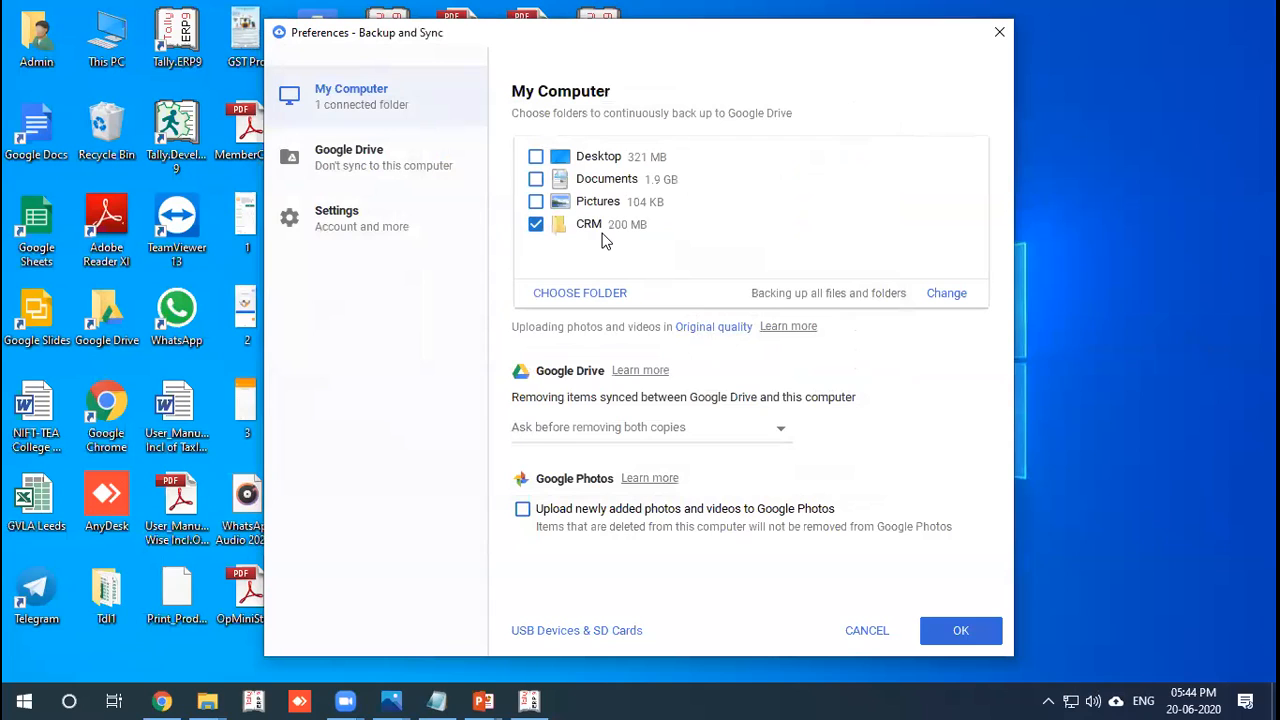
pyautogui.click(960, 632)
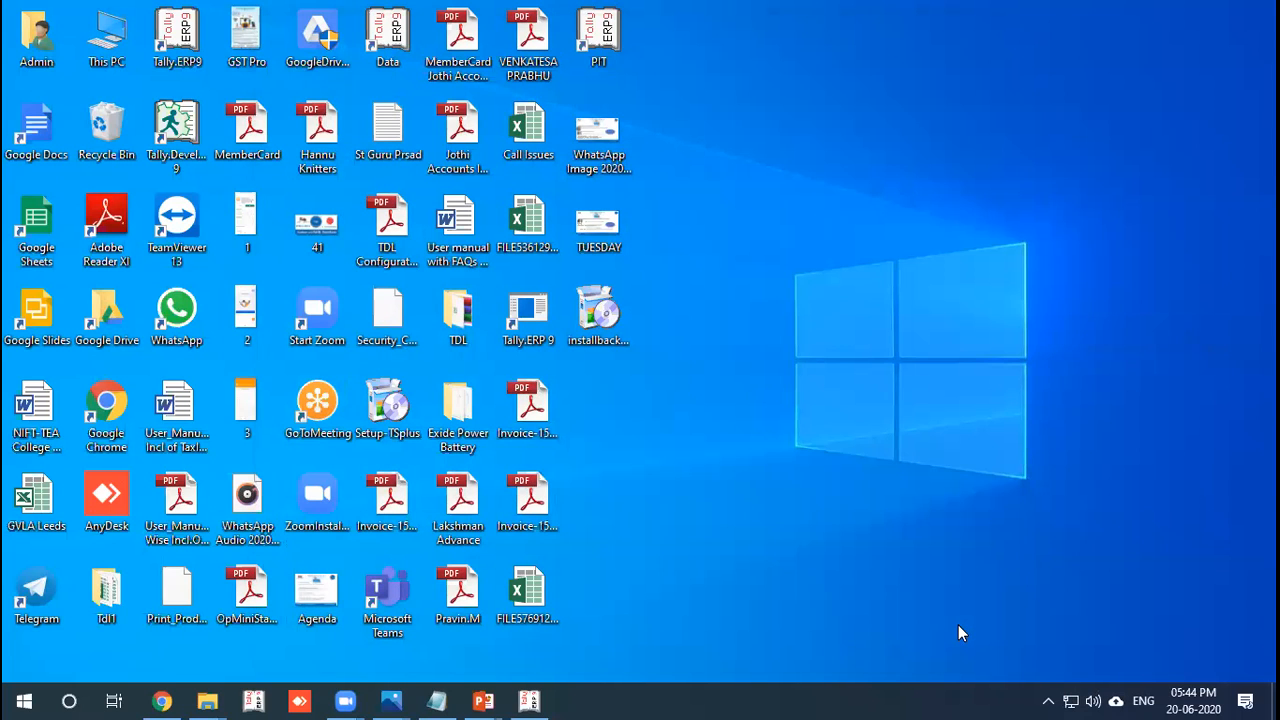
# Open drive D in File Explorer with the Run box after d:\crm is not found.
pyautogui.press('super+r')
pyautogui.write('d:\\crm')
pyautogui.press('Return')
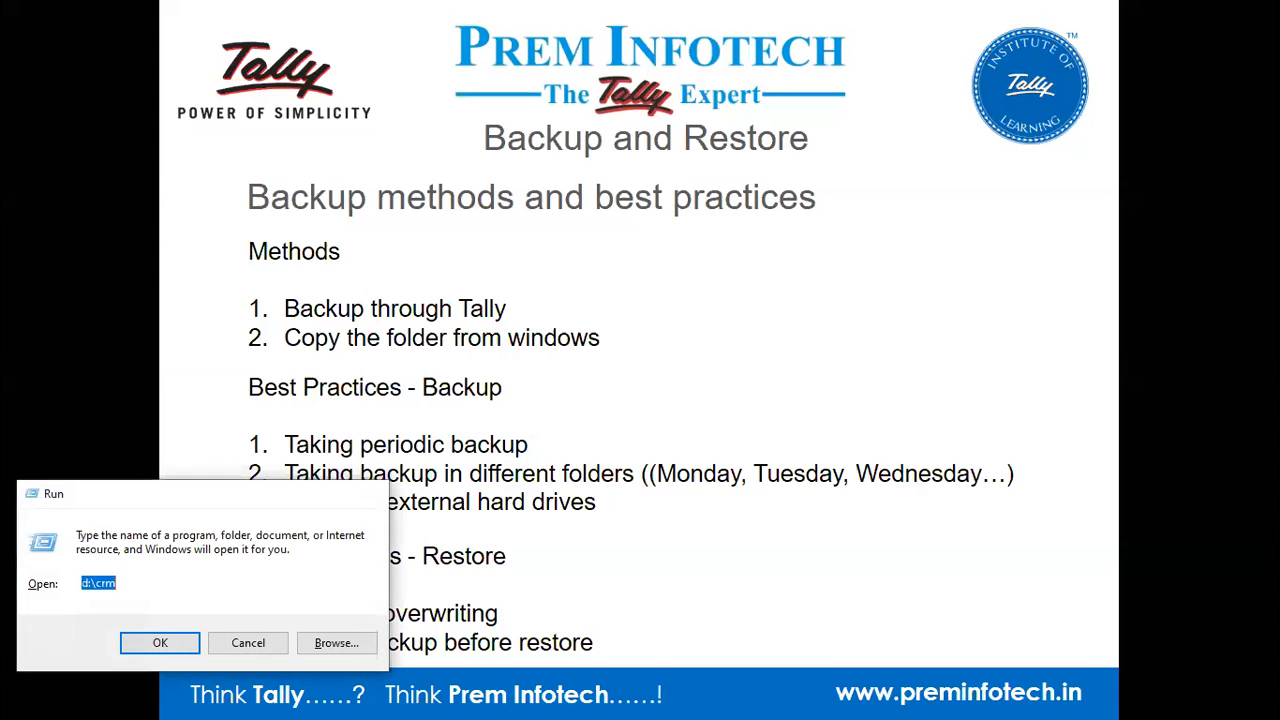
pyautogui.press('Return')
pyautogui.write('d:')
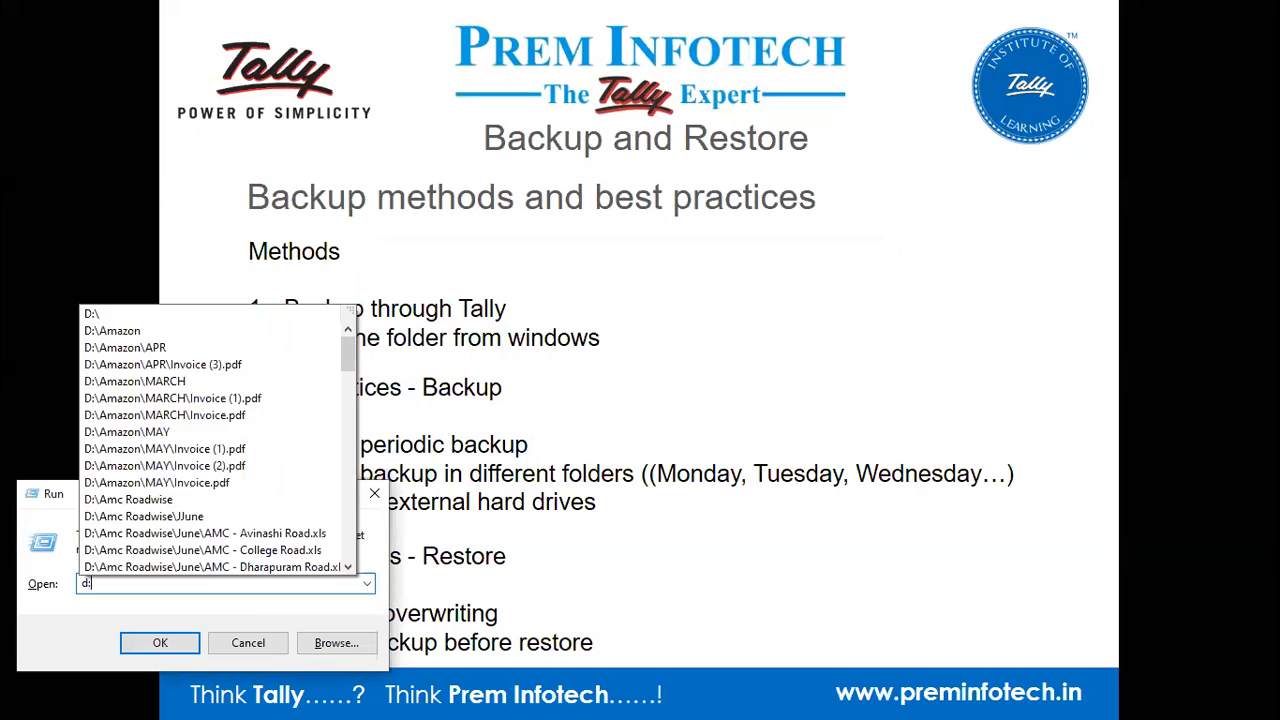
pyautogui.press('Return')
pyautogui.scroll(-1, 617, 428)
pyautogui.scroll(1, 617, 428)
# Maximize the drive D window and look over its Tally backup and other folders.
pyautogui.click(930, 325)
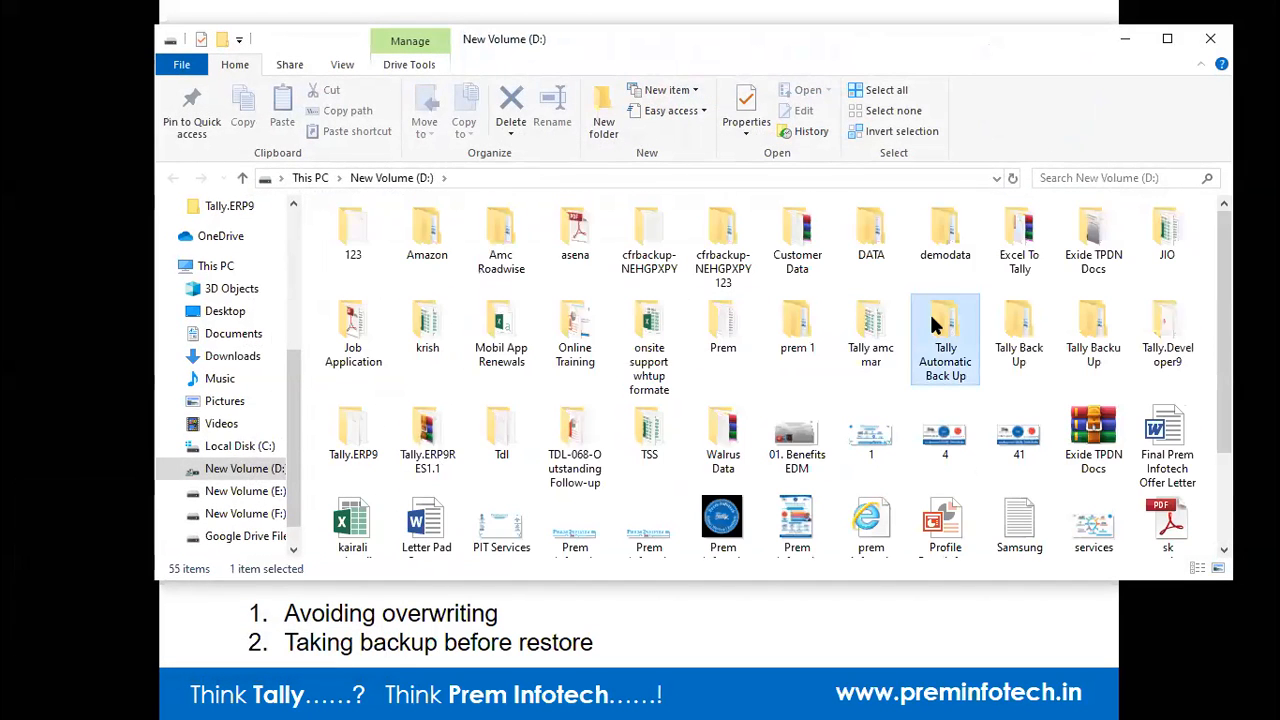
pyautogui.press('Right')
pyautogui.press('Right')
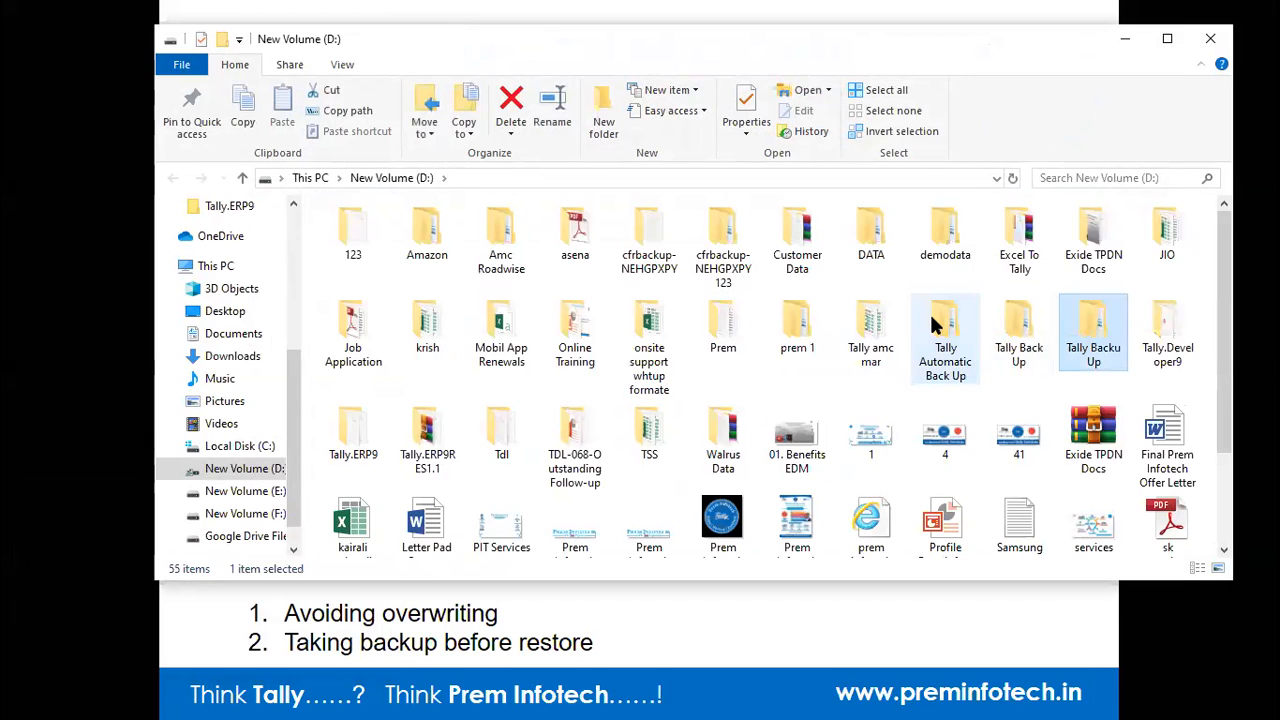
pyautogui.click(1166, 40)
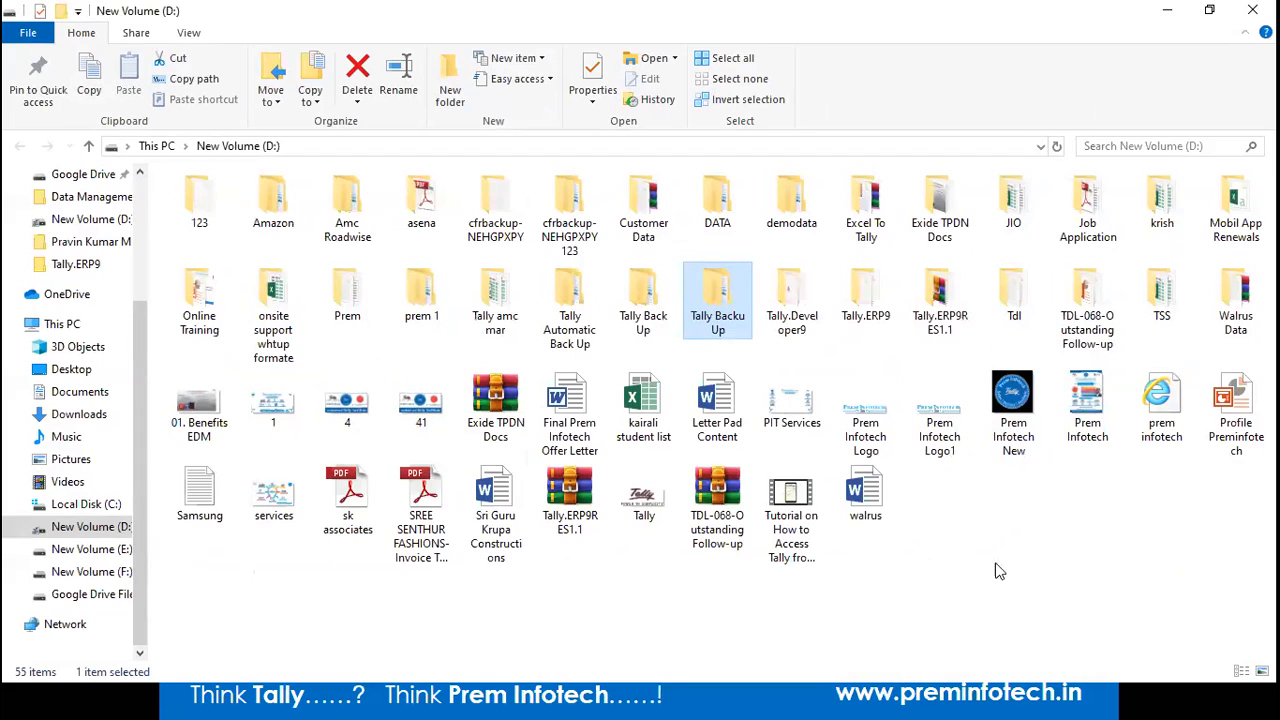
pyautogui.click(432, 310)
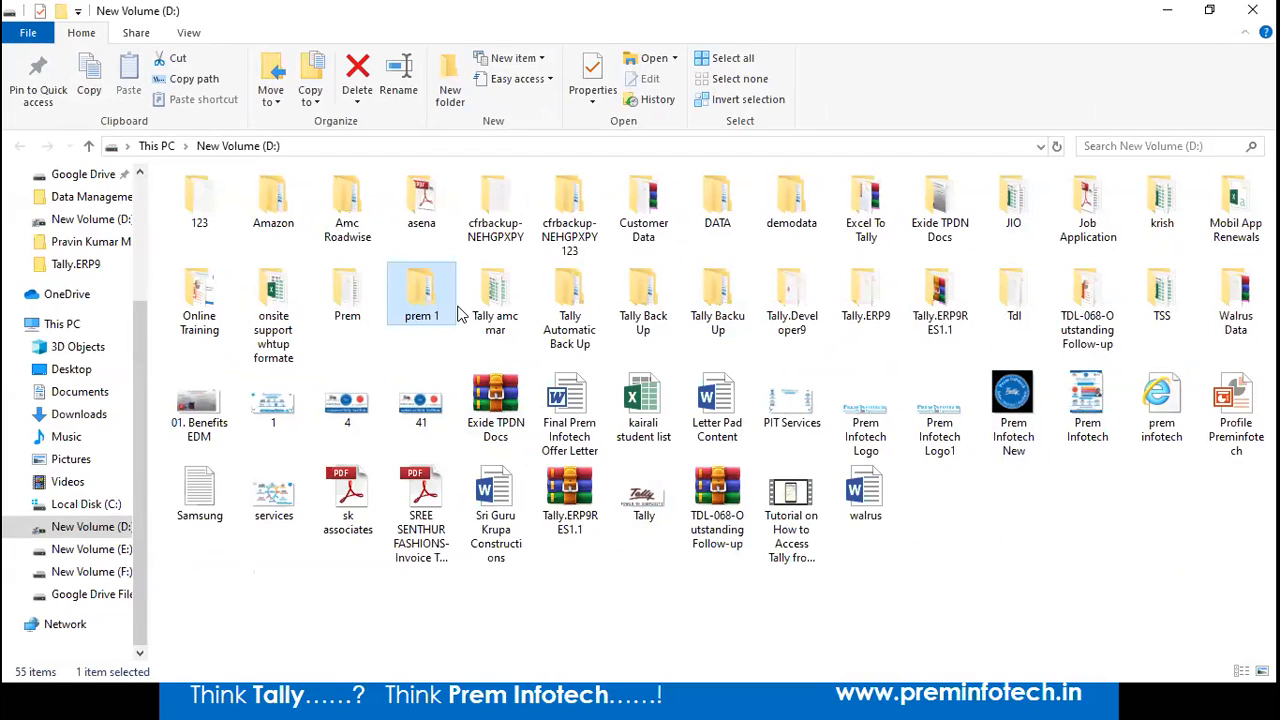
pyautogui.click(513, 228)
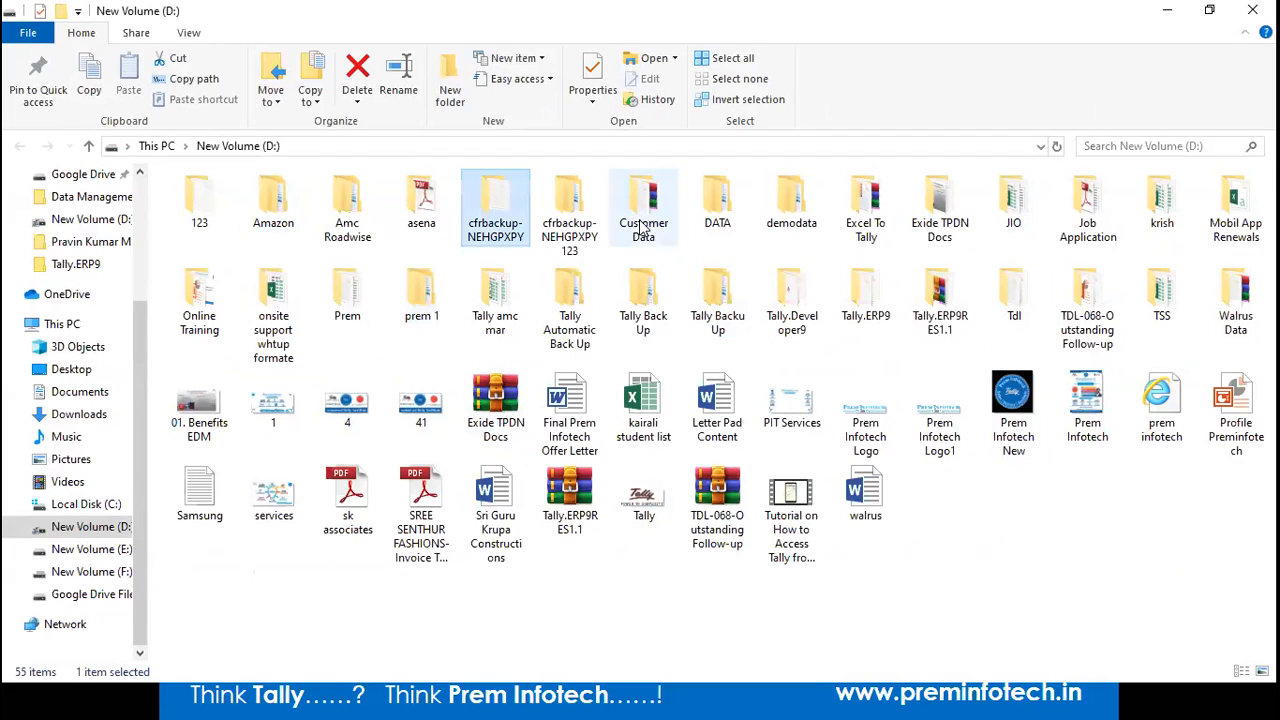
# Inspect company 01516 in D:\Tally.ERP9\CRM, return to Tally.ERP9, and minimize Explorer.
pyautogui.doubleClick(865, 297)
pyautogui.doubleClick(203, 223)
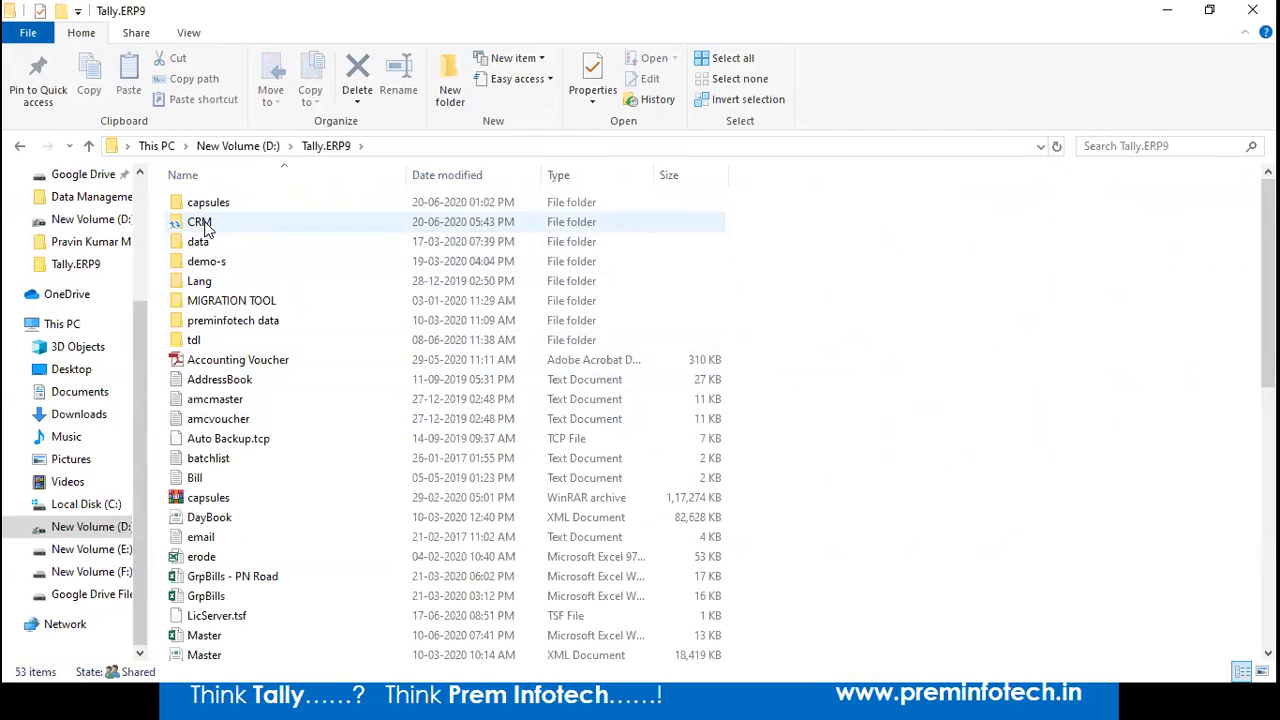
pyautogui.doubleClick(206, 208)
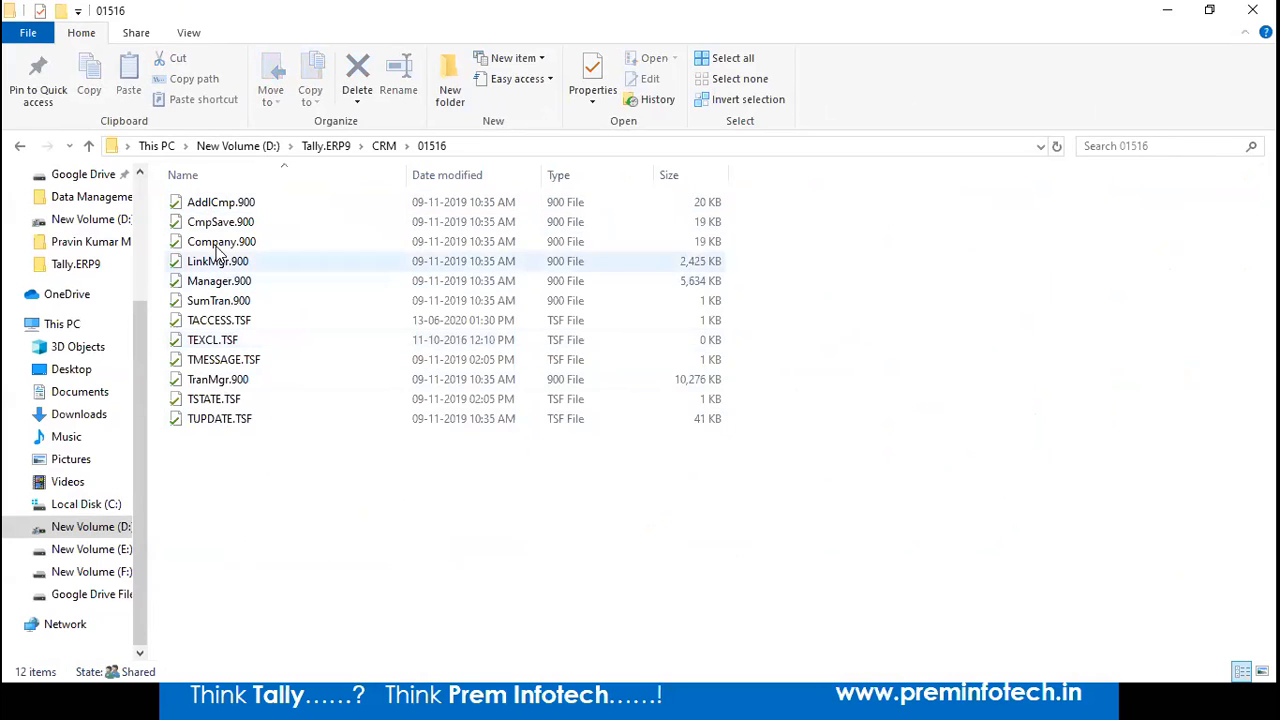
pyautogui.click(326, 146)
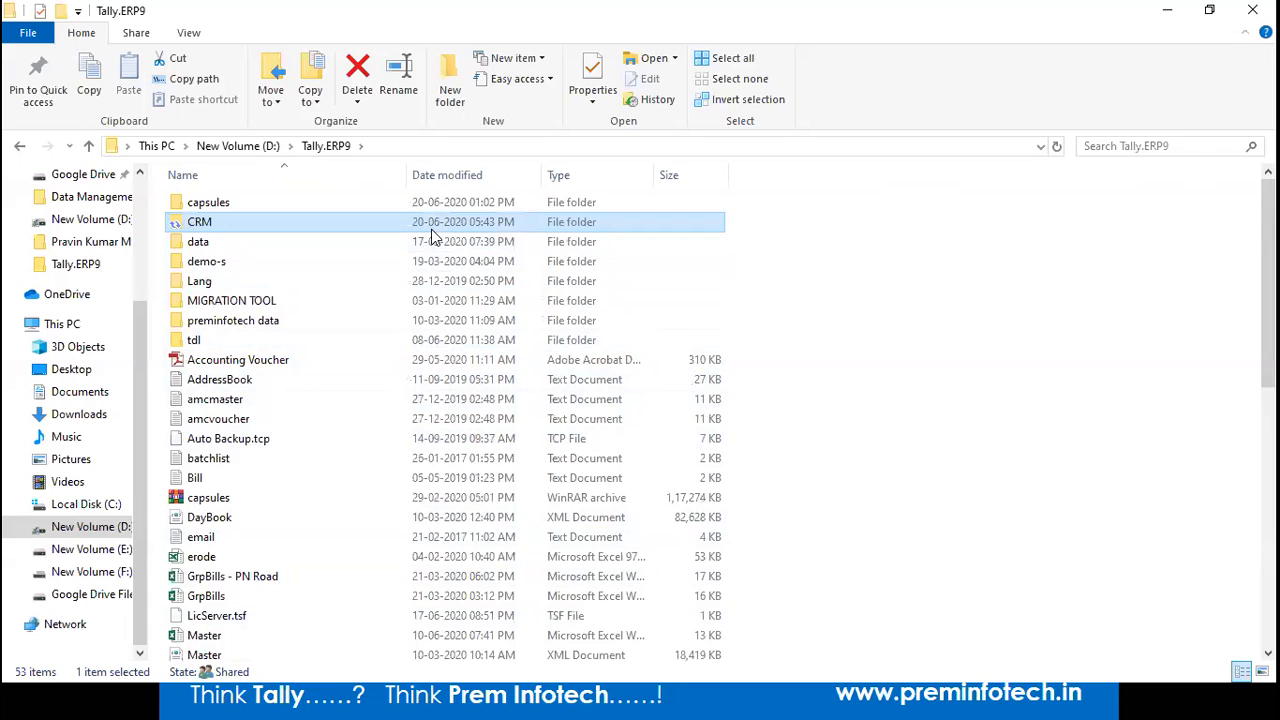
pyautogui.click(1167, 12)
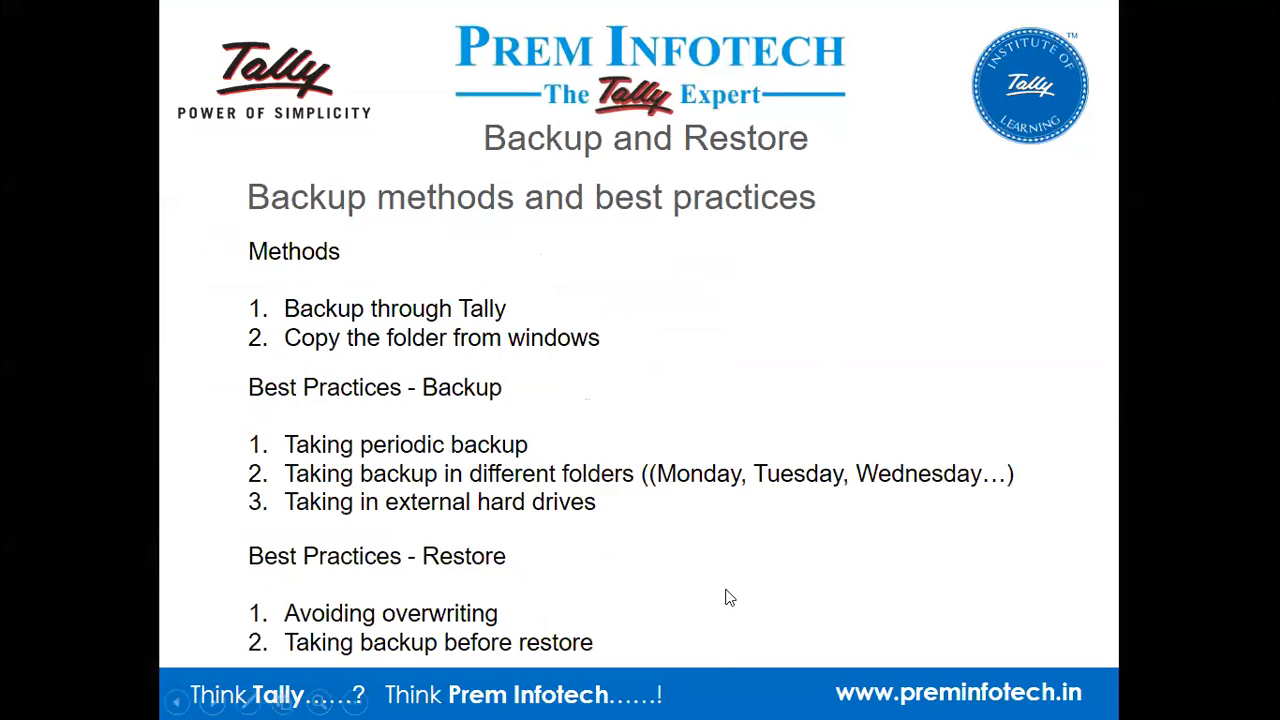
pyautogui.hotkey('alt', 'Tab')
pyautogui.press('Tab')
pyautogui.press('Tab')
pyautogui.press('Tab')
pyautogui.press('Tab')
pyautogui.press('Tab')
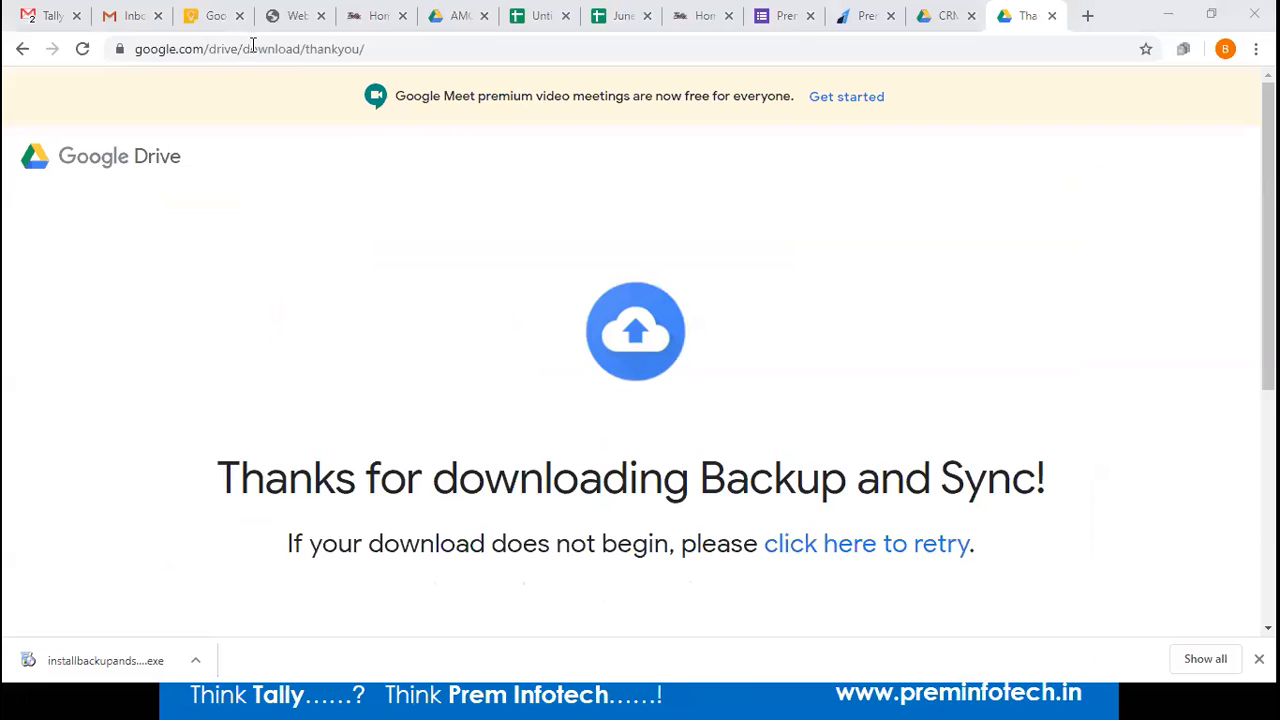
pyautogui.click(40, 16)
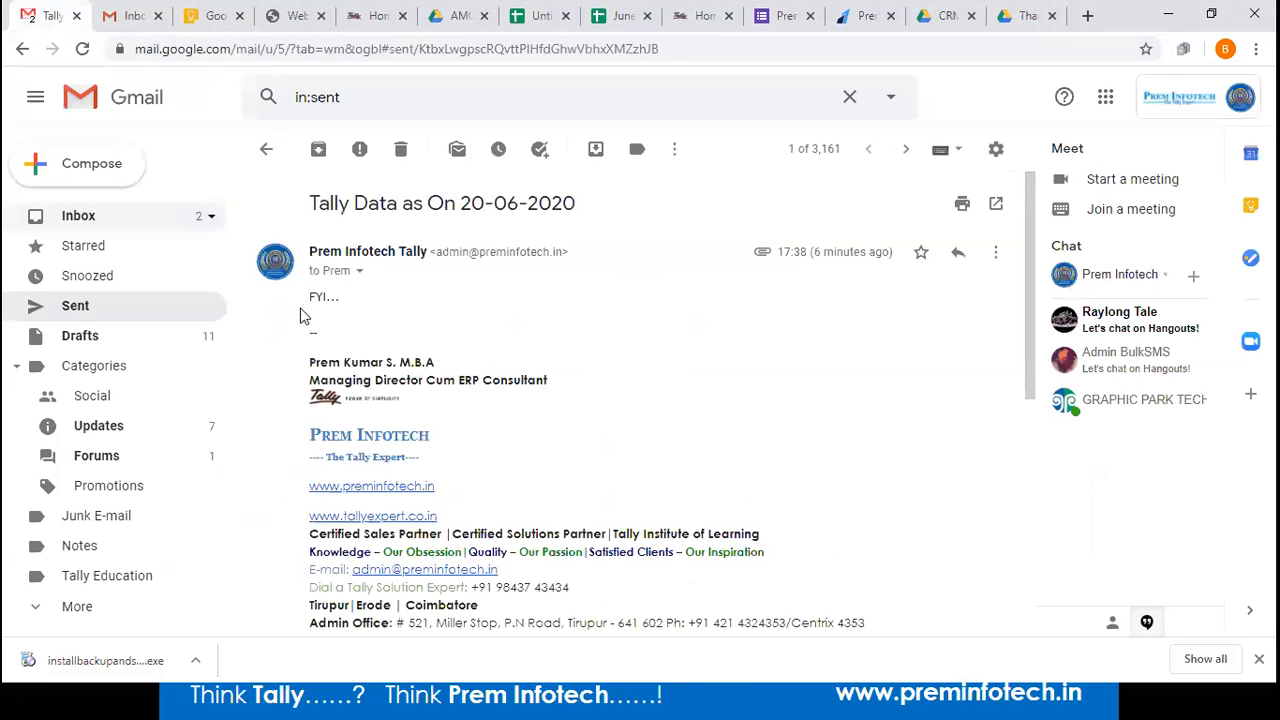
pyautogui.click(1222, 101)
pyautogui.click(1120, 403)
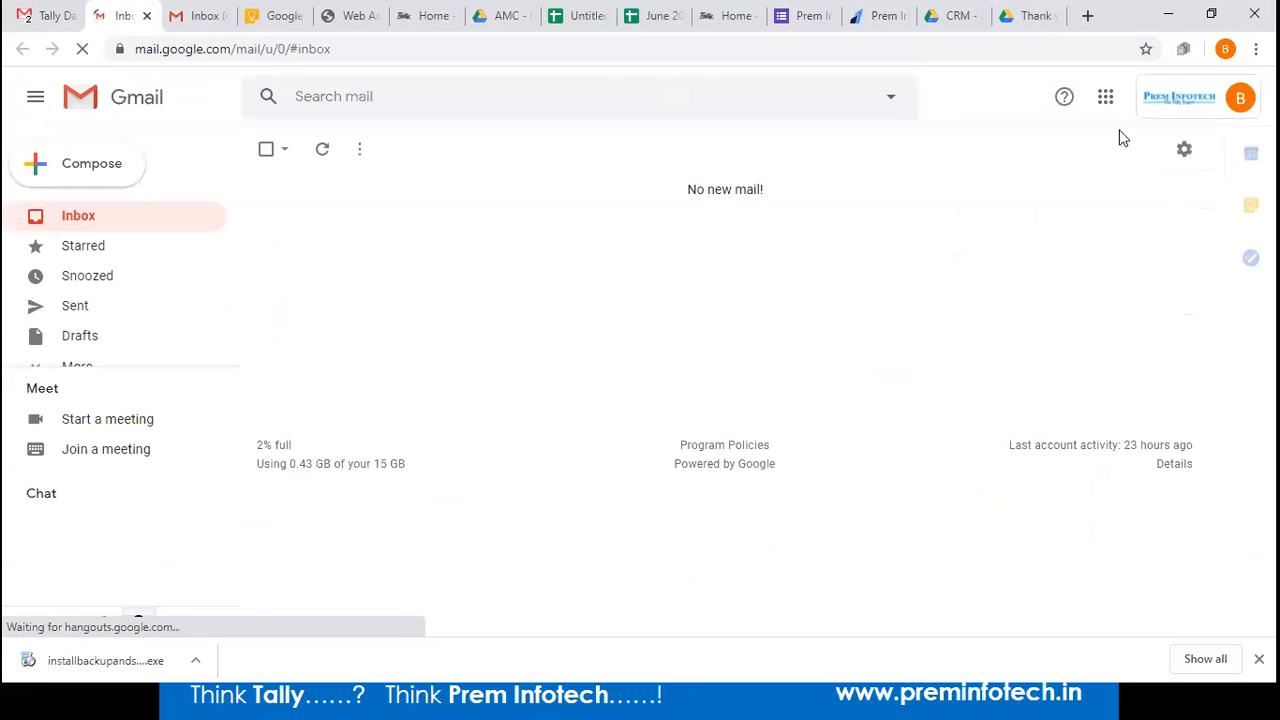
pyautogui.click(1102, 100)
pyautogui.click(1206, 191)
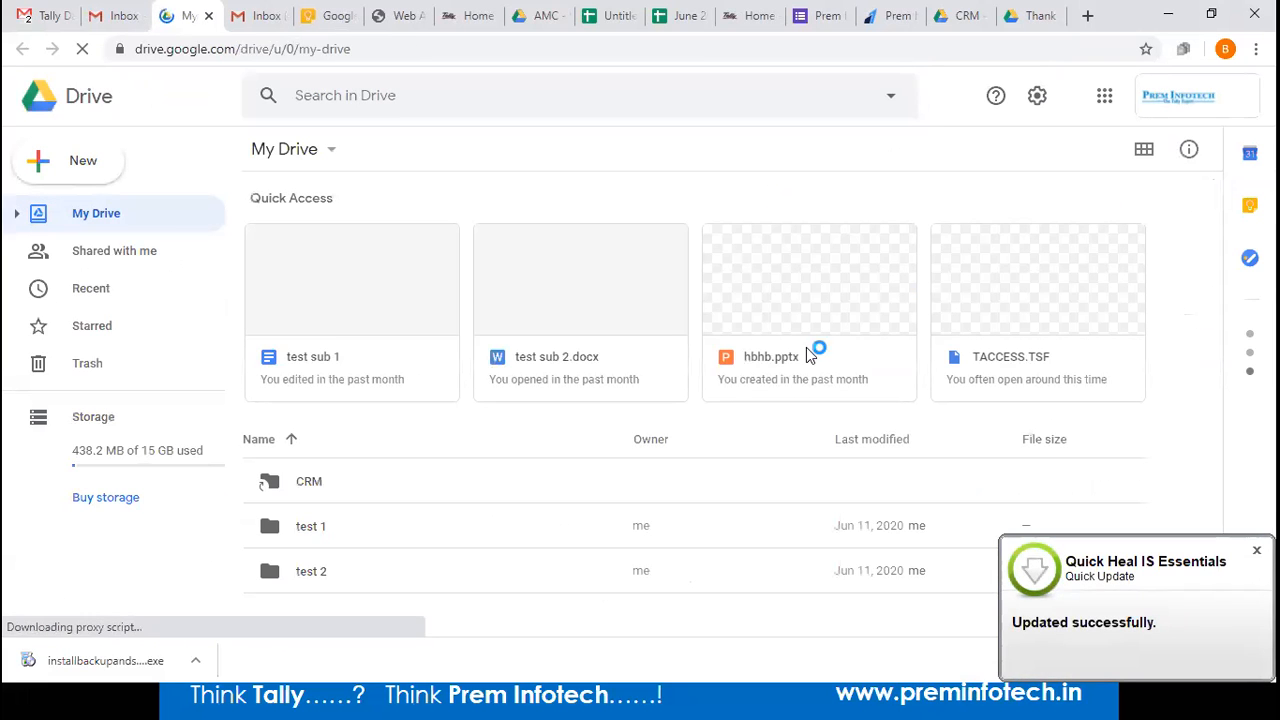
pyautogui.click(440, 484)
pyautogui.doubleClick(440, 484)
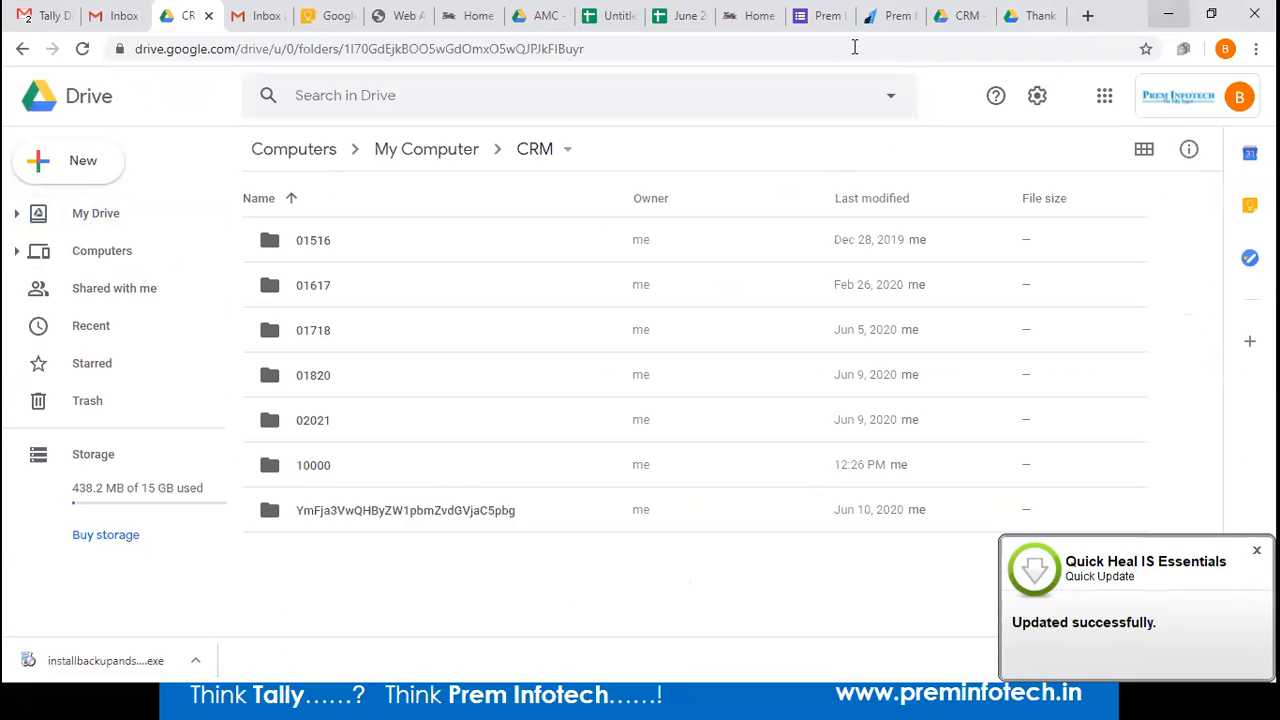
pyautogui.hotkey('alt', 'Tab')
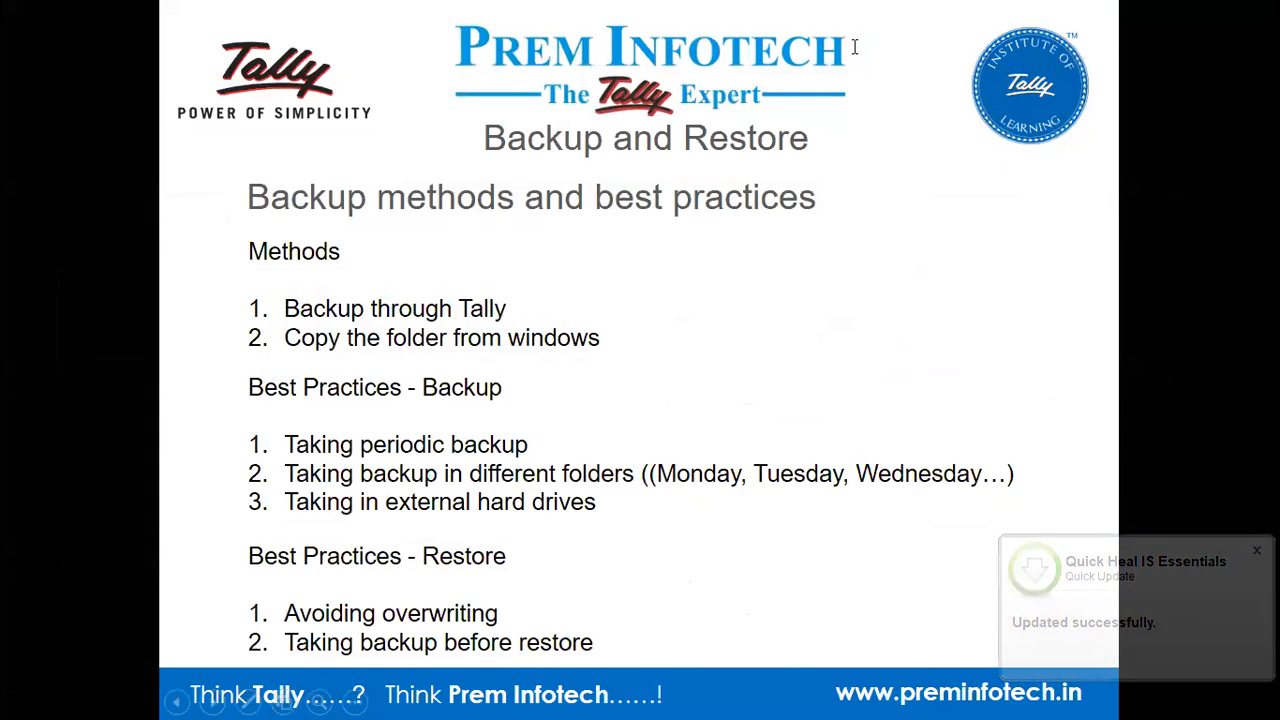
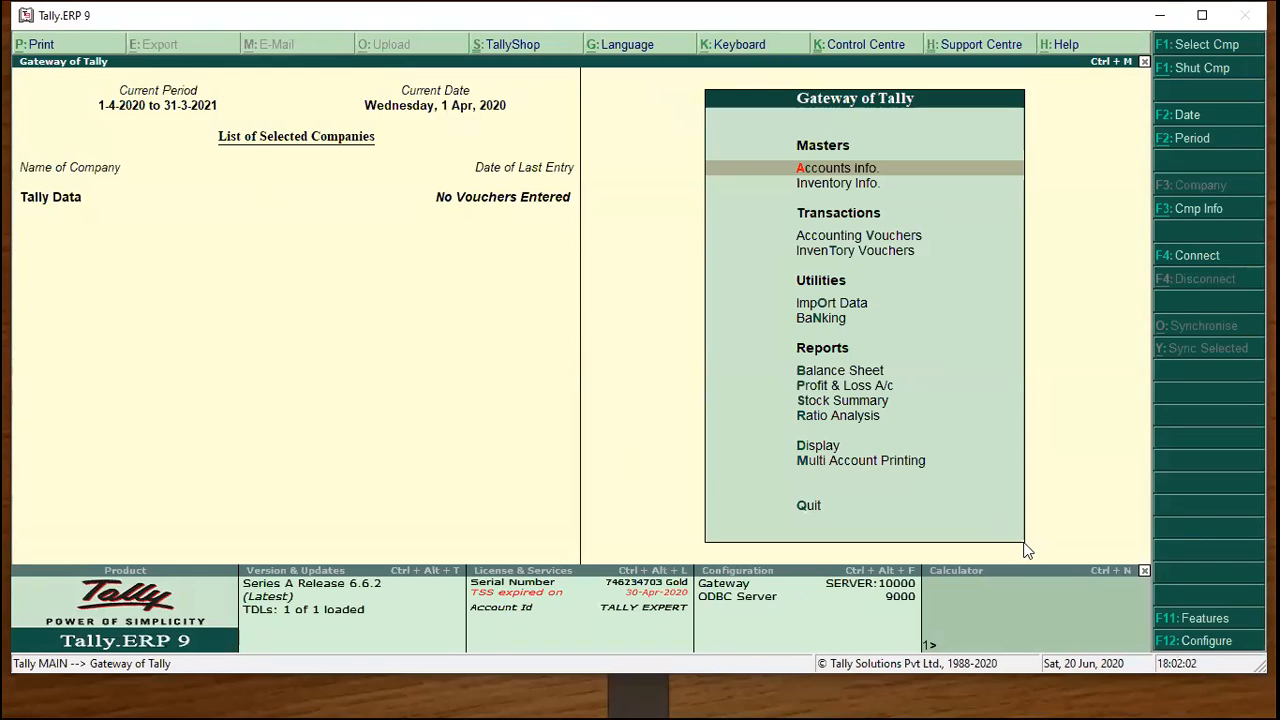
# Set Integrate accounts and inventory to No in Tally Data's accounting features and accept.
pyautogui.click(1176, 620)
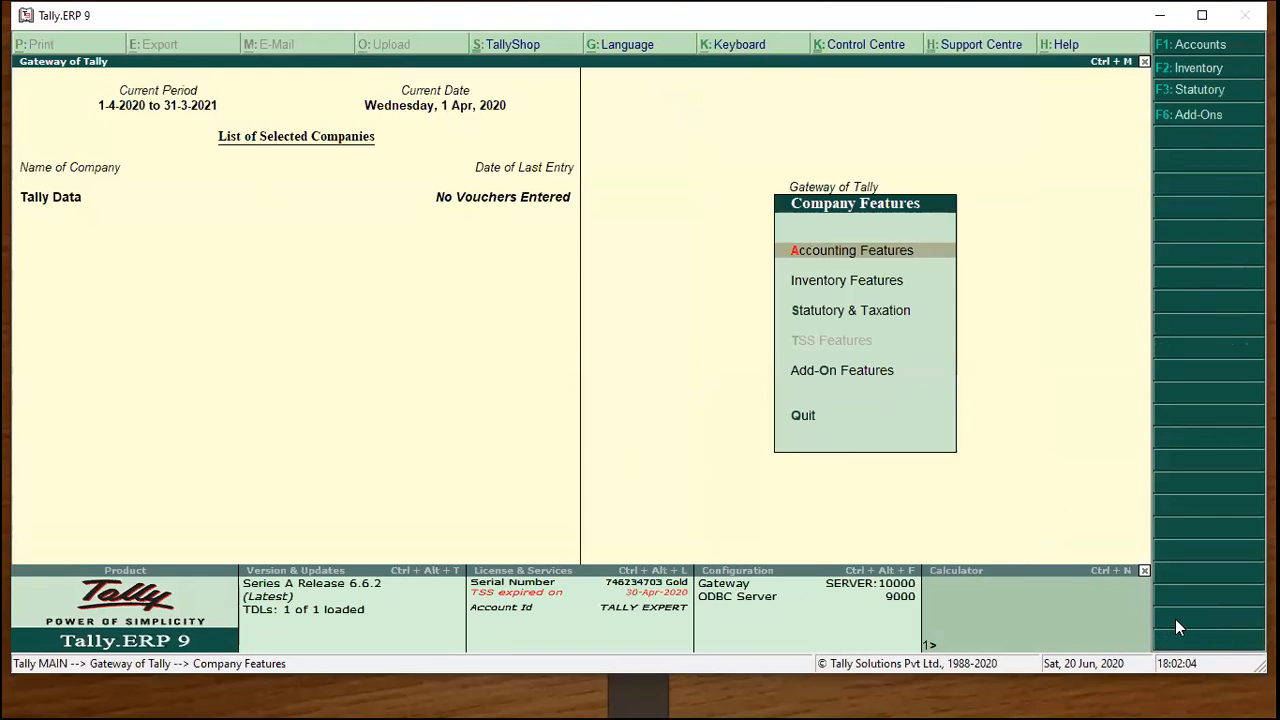
pyautogui.press('Return')
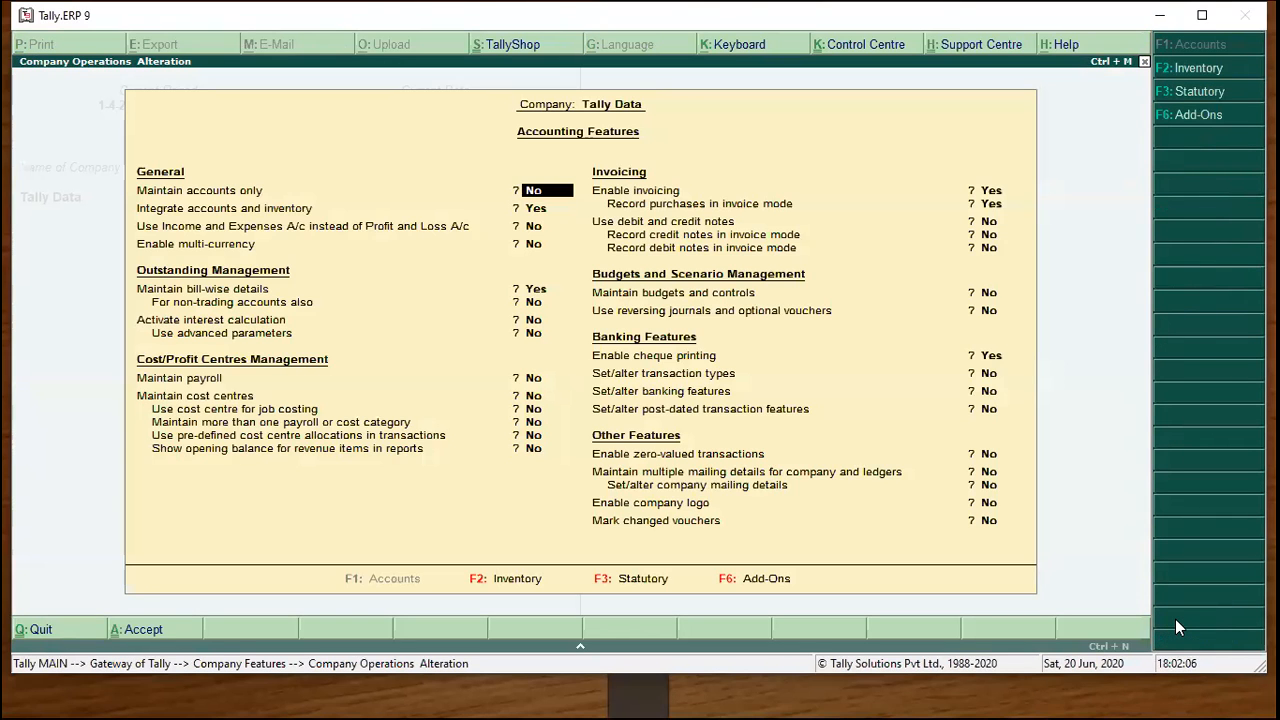
pyautogui.press('Return')
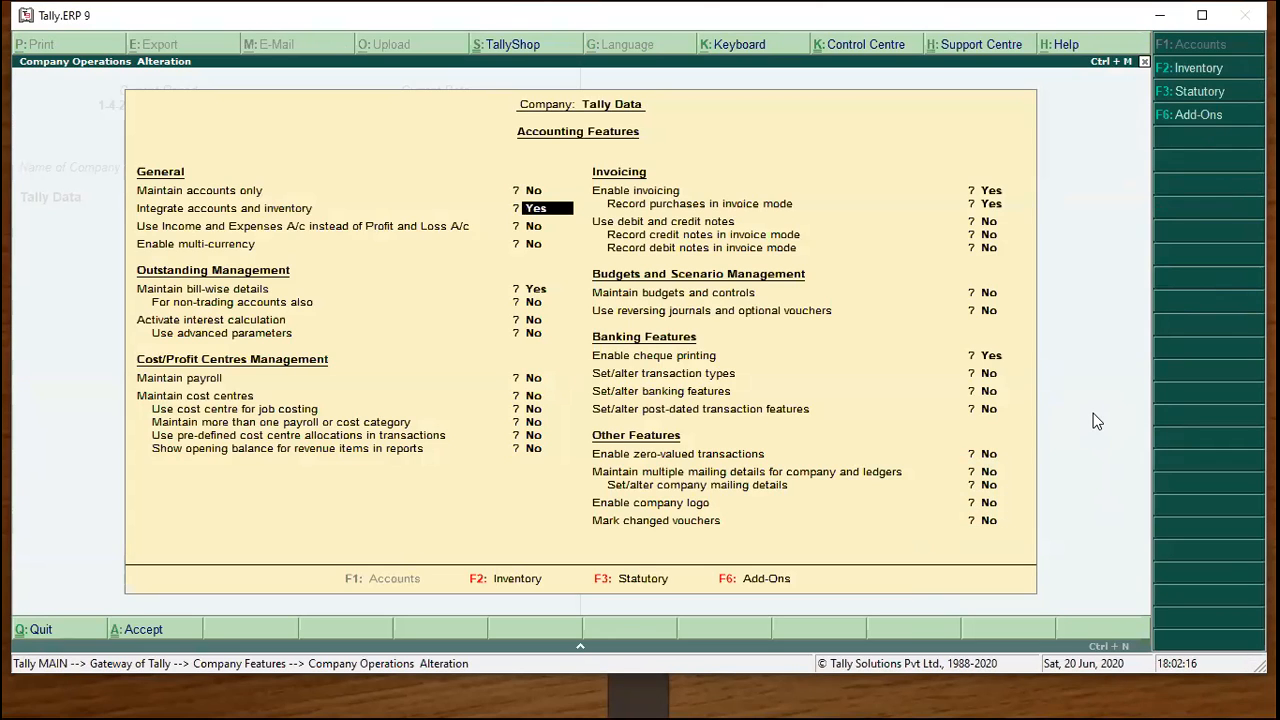
pyautogui.press('n')
pyautogui.press('Return')
pyautogui.press('Return')
pyautogui.press('Return')
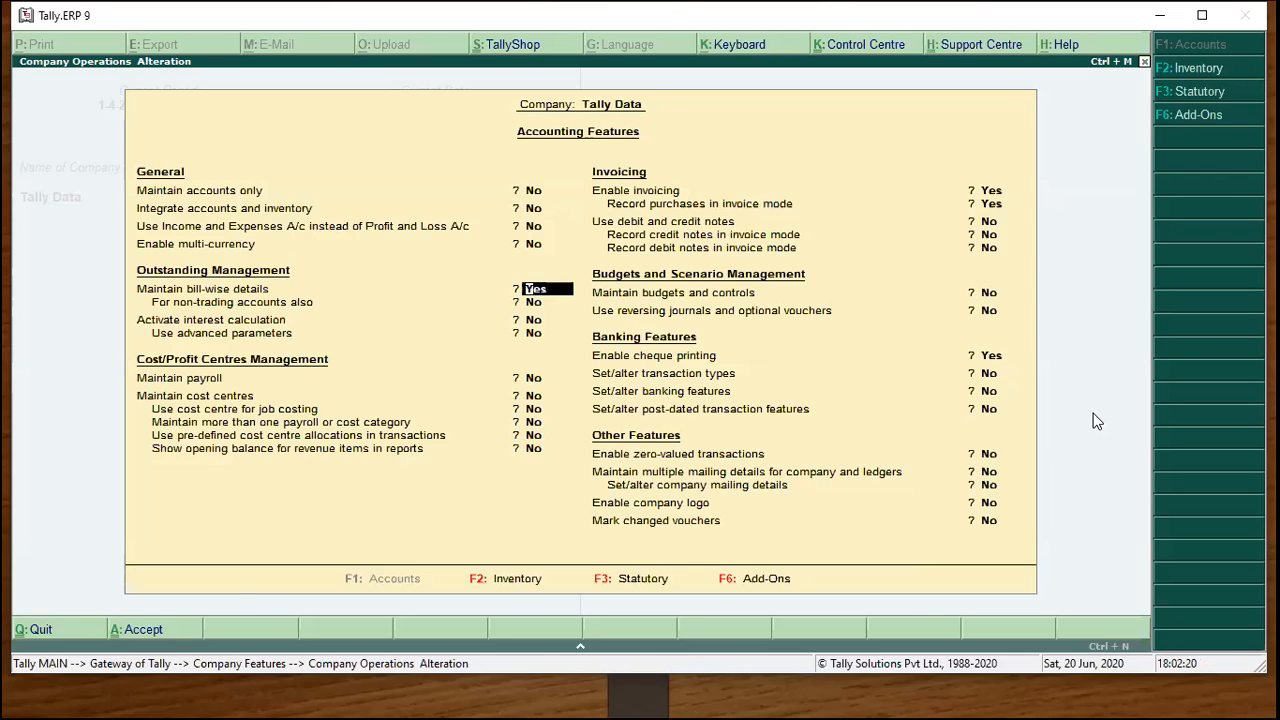
pyautogui.hotkey('ctrl', 'a')
pyautogui.press('Escape')
# Create a ledger named Stock under Stock-in-Hand with a 10,000 opening balance.
pyautogui.press('a')
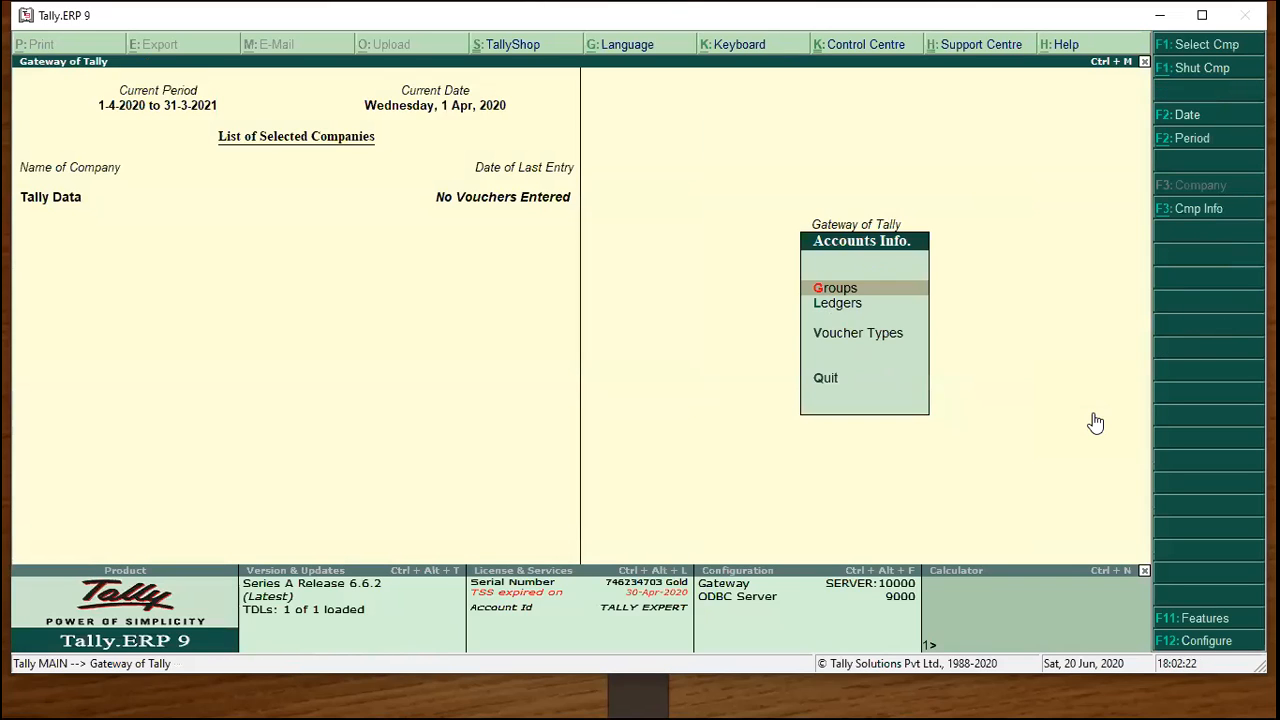
pyautogui.press('l')
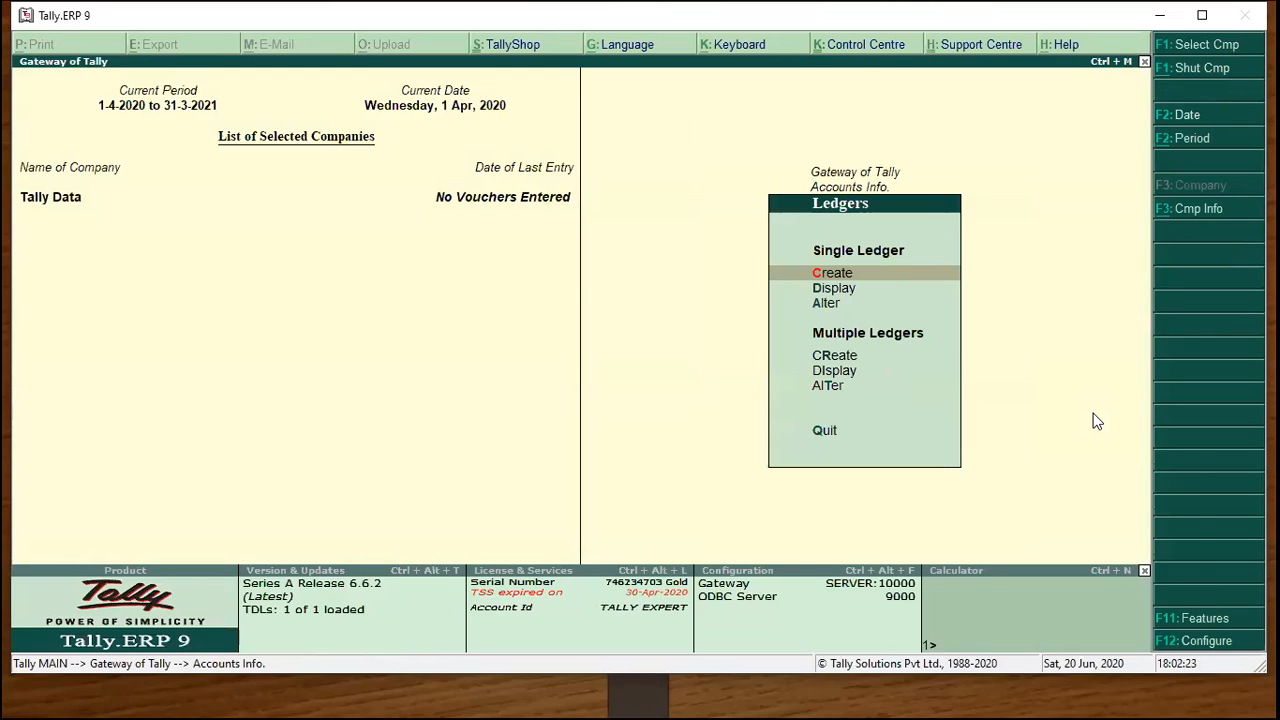
pyautogui.press('c')
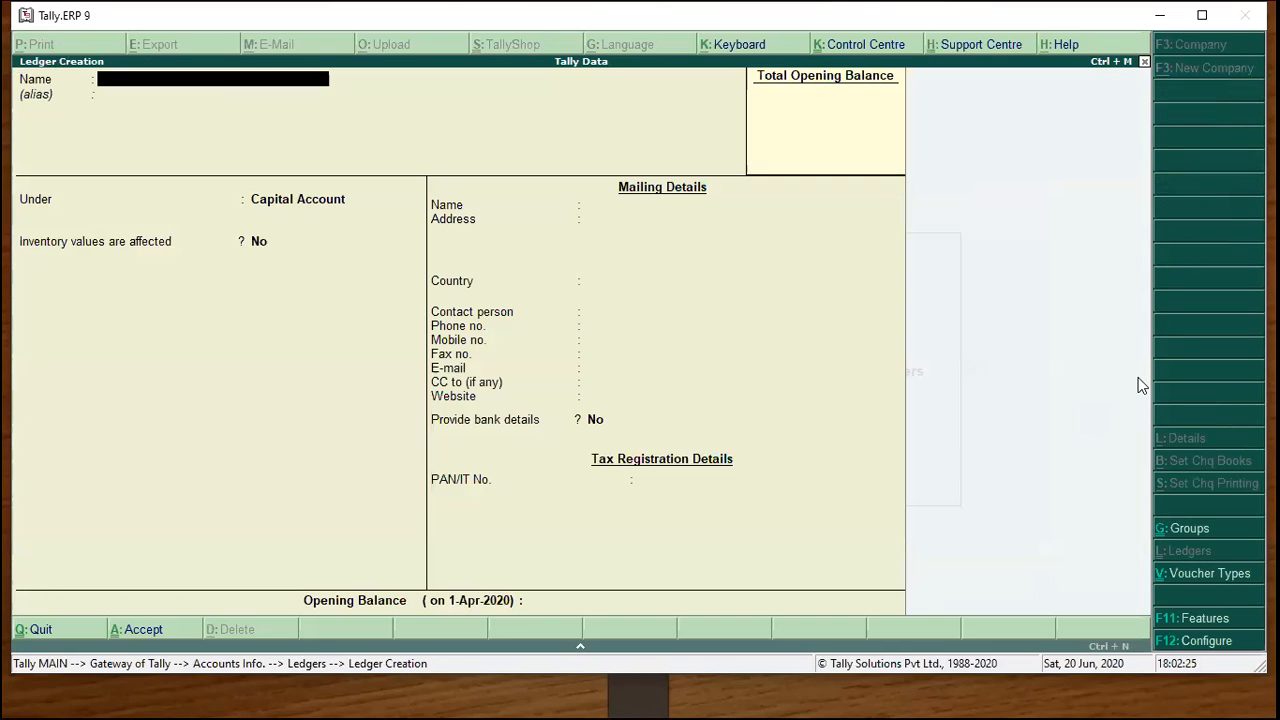
pyautogui.write('Stock')
pyautogui.press('Return')
pyautogui.press('Return')
pyautogui.write('s')
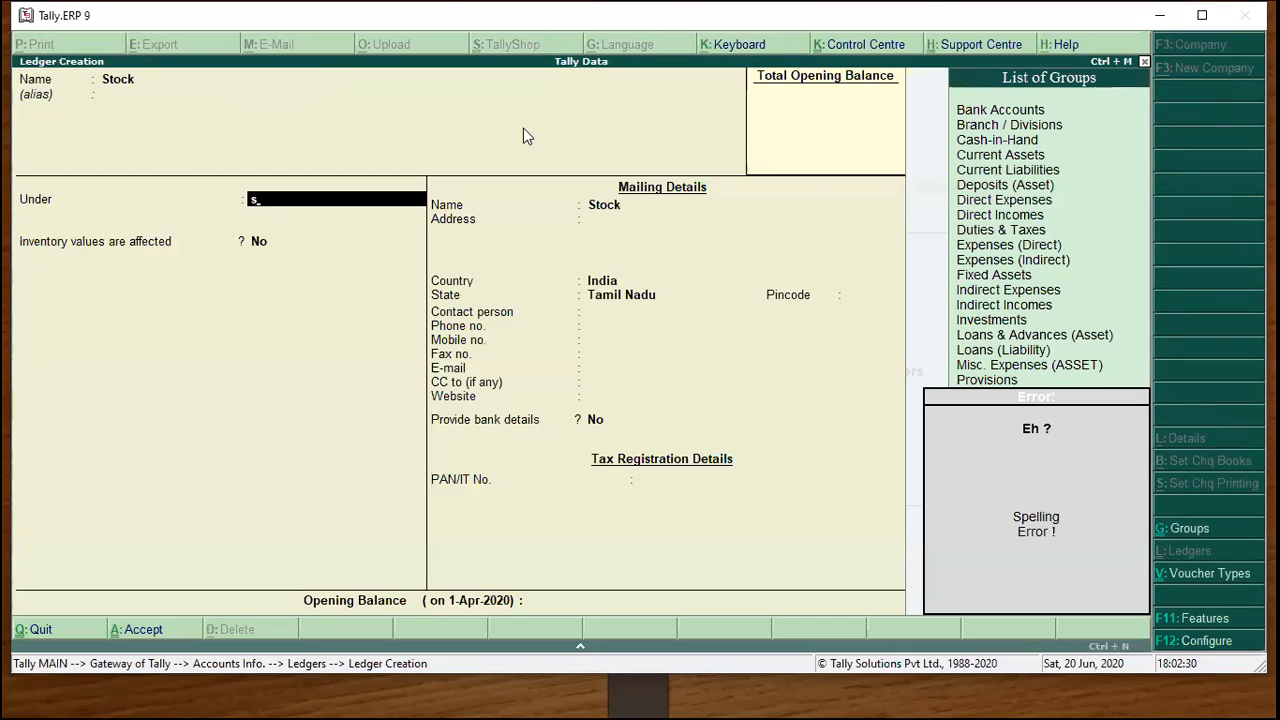
pyautogui.write('tock')
pyautogui.press('Return')
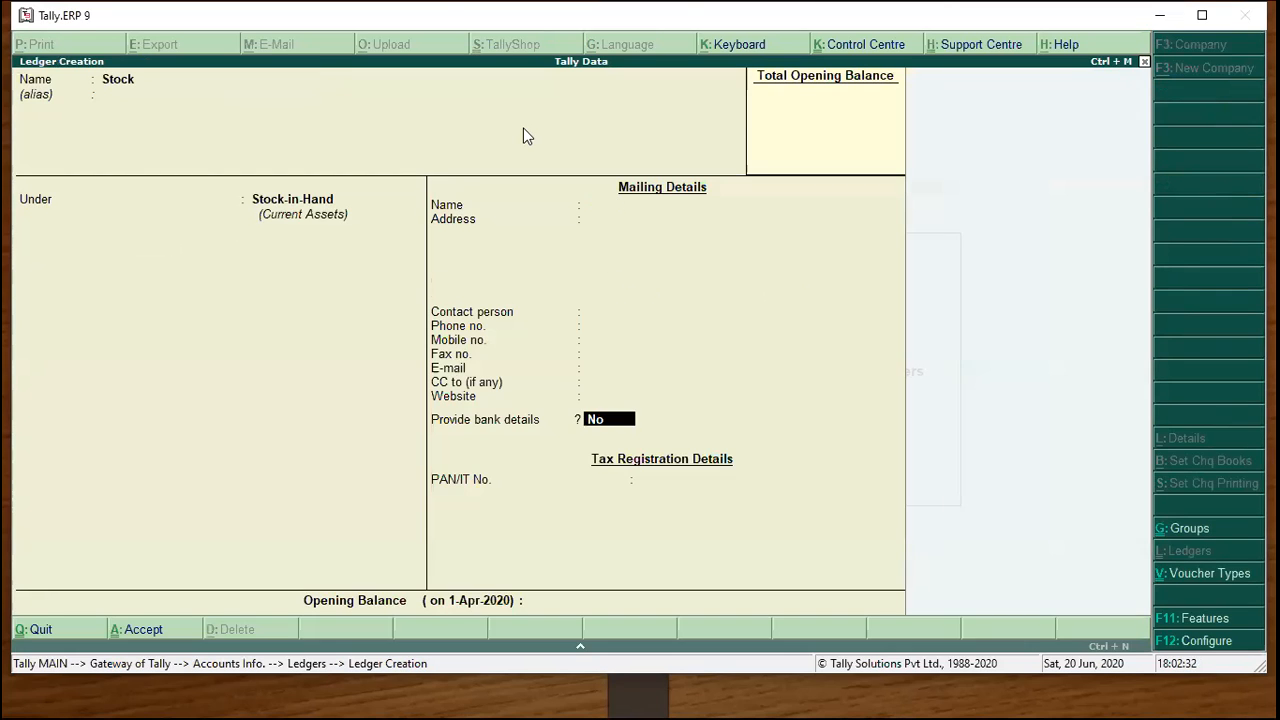
pyautogui.press('Return')
pyautogui.write('10000')
pyautogui.press('Return')
pyautogui.press('Return')
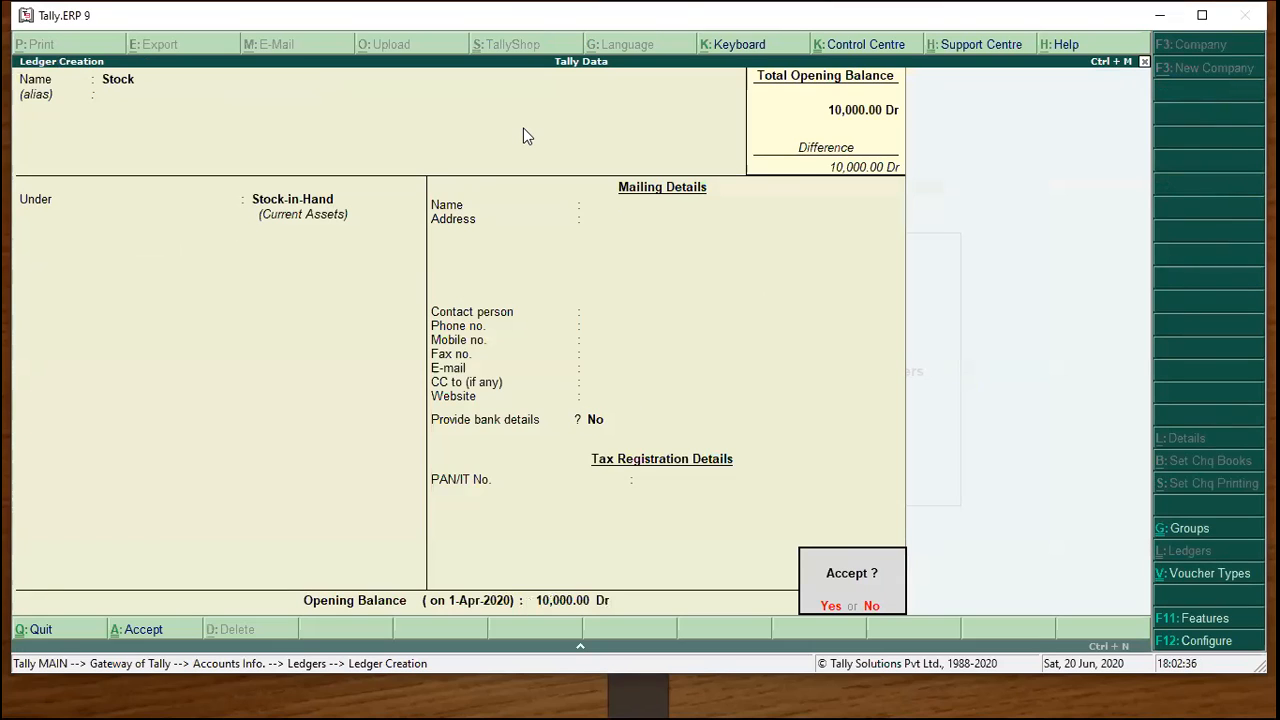
pyautogui.press('Return')
pyautogui.press('Escape')
pyautogui.press('Down')
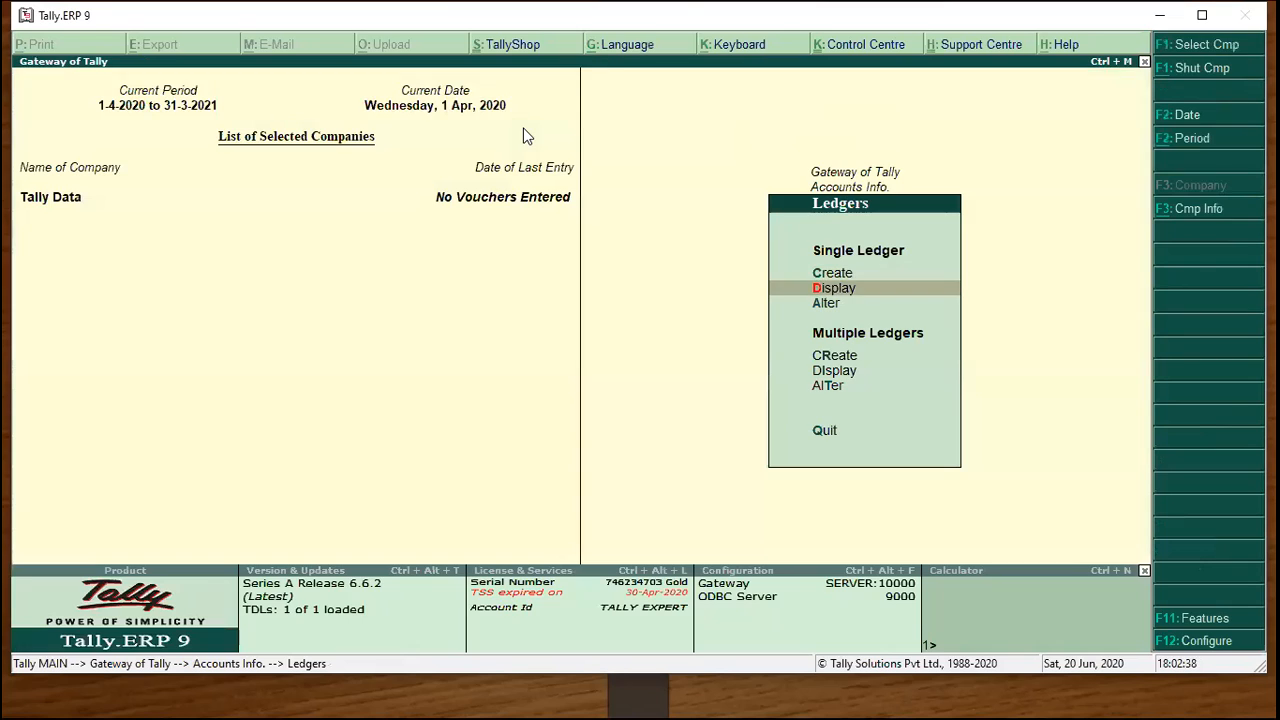
# Alter the Stock ledger to add a 15,000 closing balance dated 31-Mar-2021.
pyautogui.press('Return')
pyautogui.press('Down')
pyautogui.press('Down')
pyautogui.press('Return')
pyautogui.press('Return')
pyautogui.press('Return')
pyautogui.press('Return')
pyautogui.press('Return')
pyautogui.write('31-')
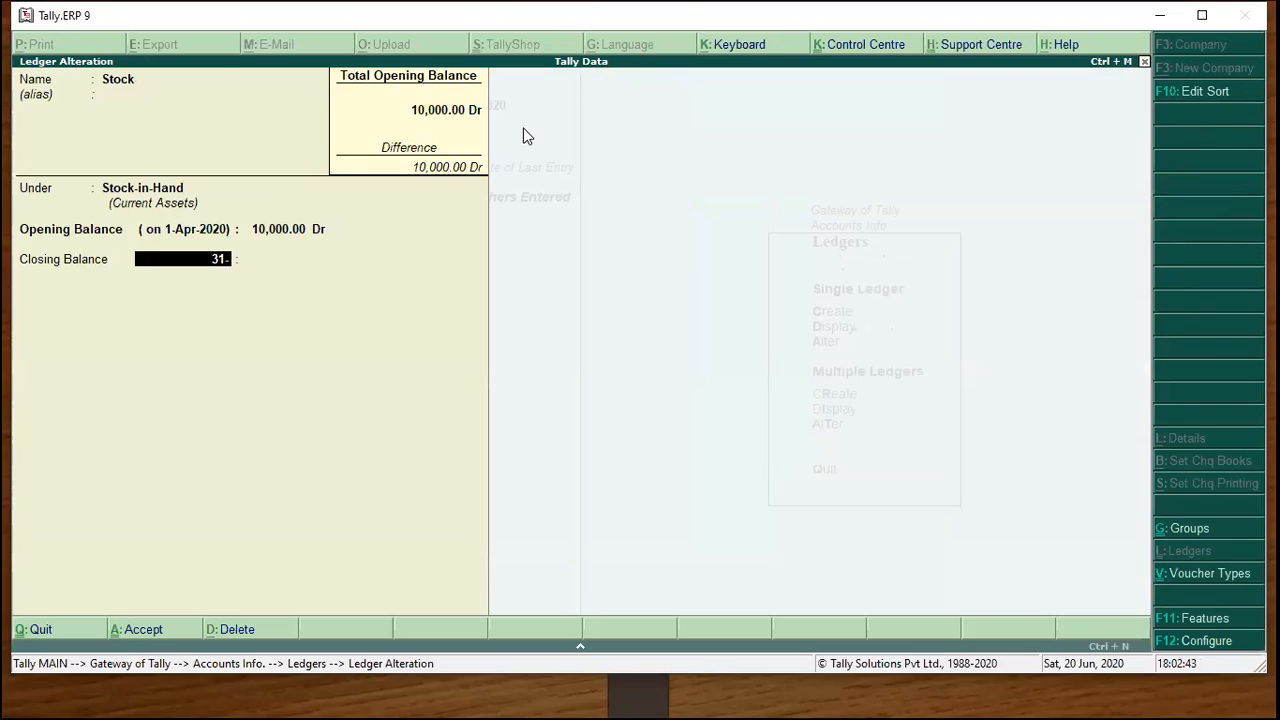
pyautogui.press('Return')
pyautogui.write('150000')
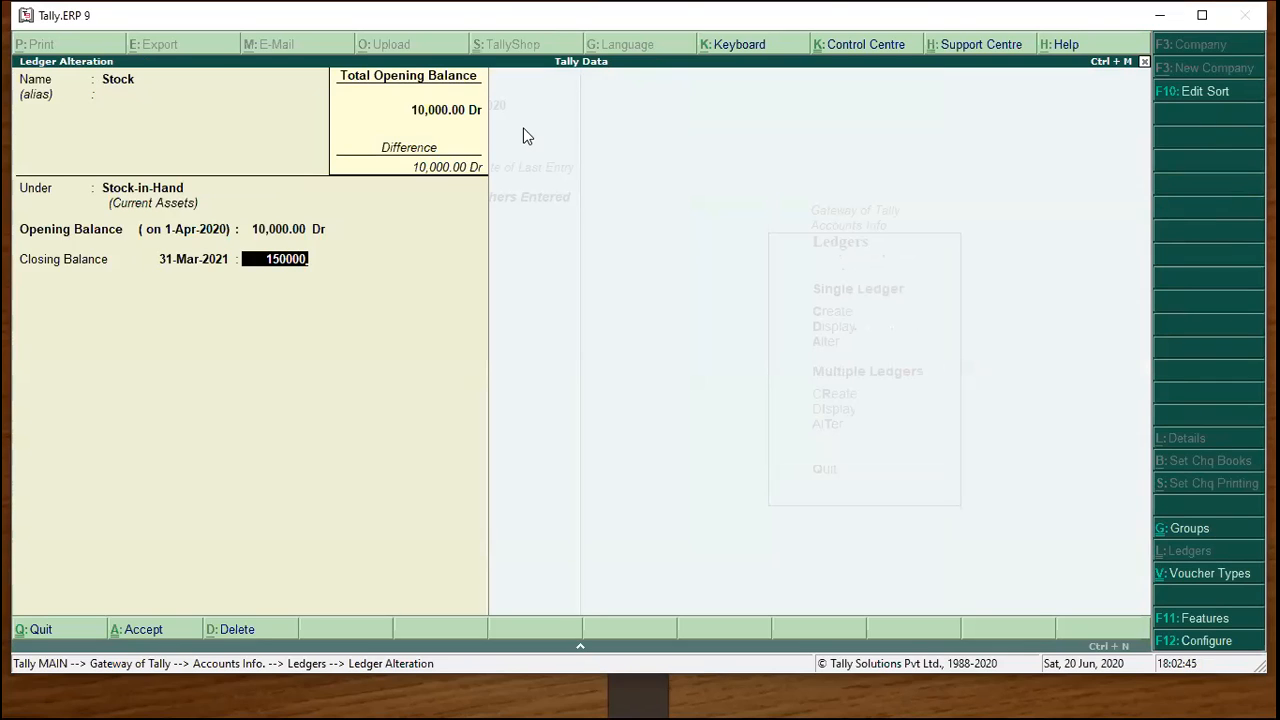
pyautogui.press('BackSpace')
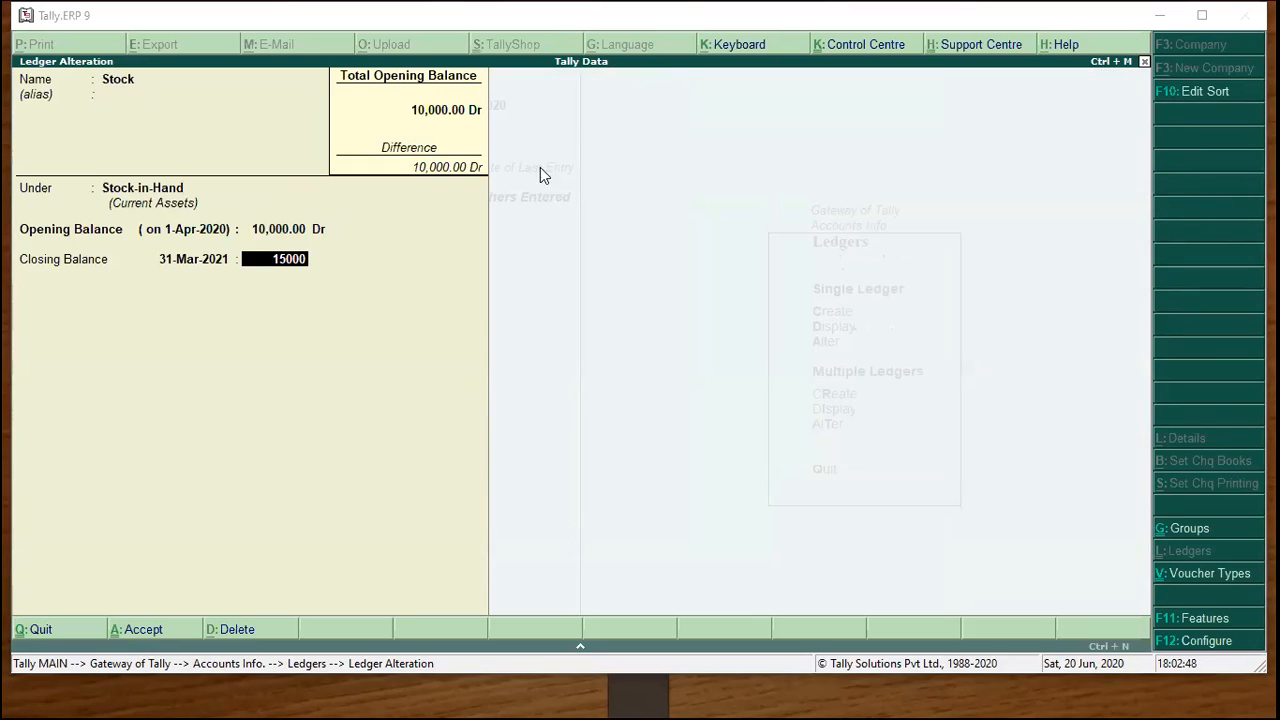
pyautogui.press('Return')
pyautogui.press('Return')
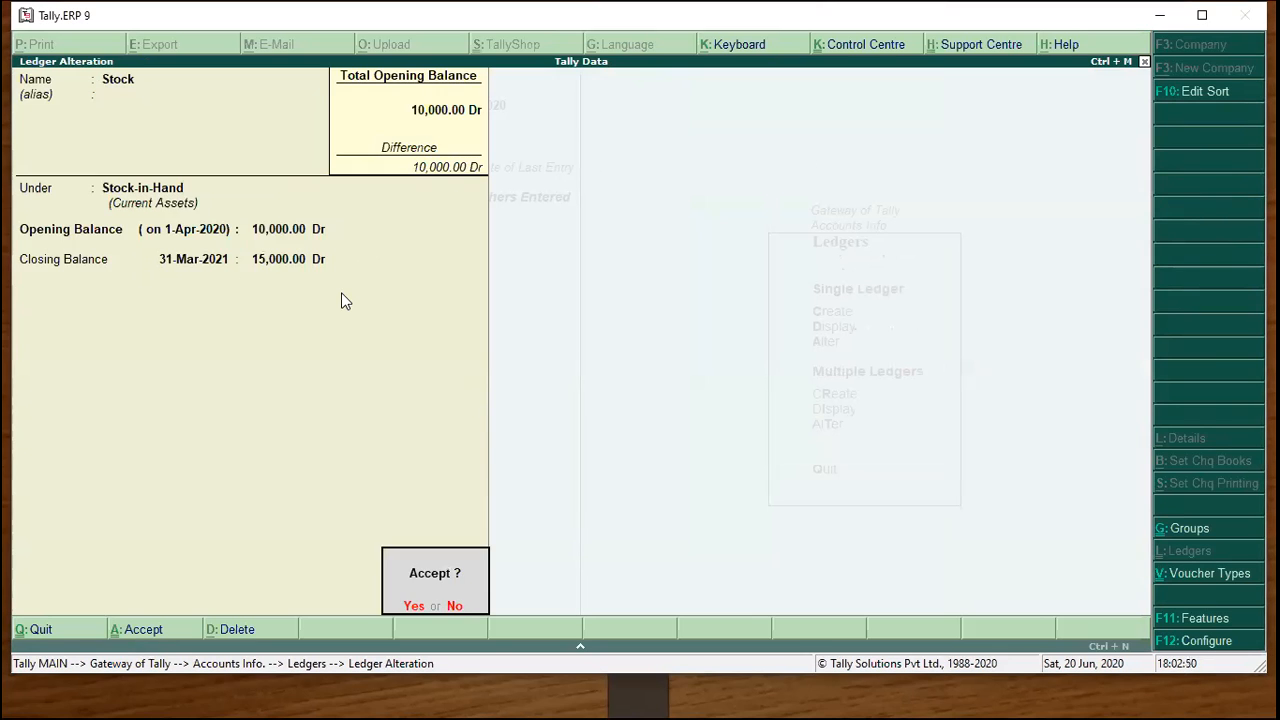
pyautogui.press('Return')
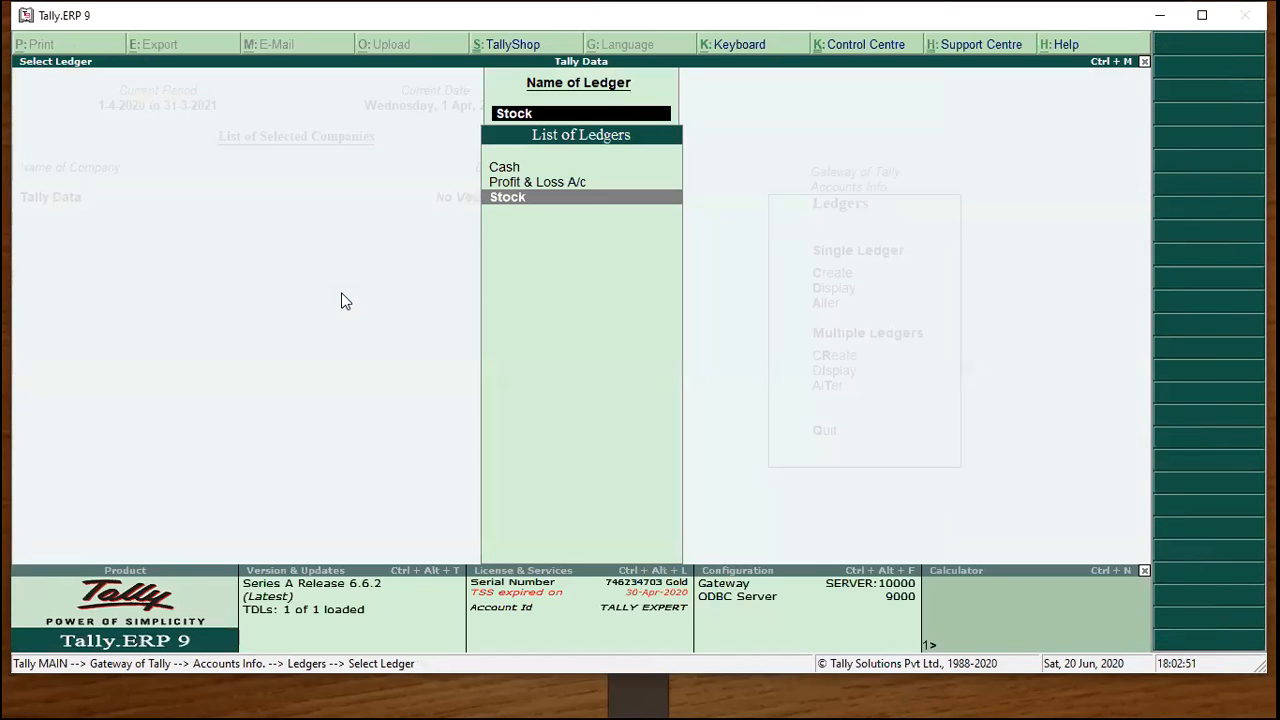
pyautogui.press('Escape')
pyautogui.press('Escape')
pyautogui.press('Escape')
pyautogui.press('Down')
pyautogui.press('Down')
pyautogui.press('Down')
pyautogui.press('Down')
pyautogui.press('Down')
pyautogui.press('Down')
pyautogui.press('Down')
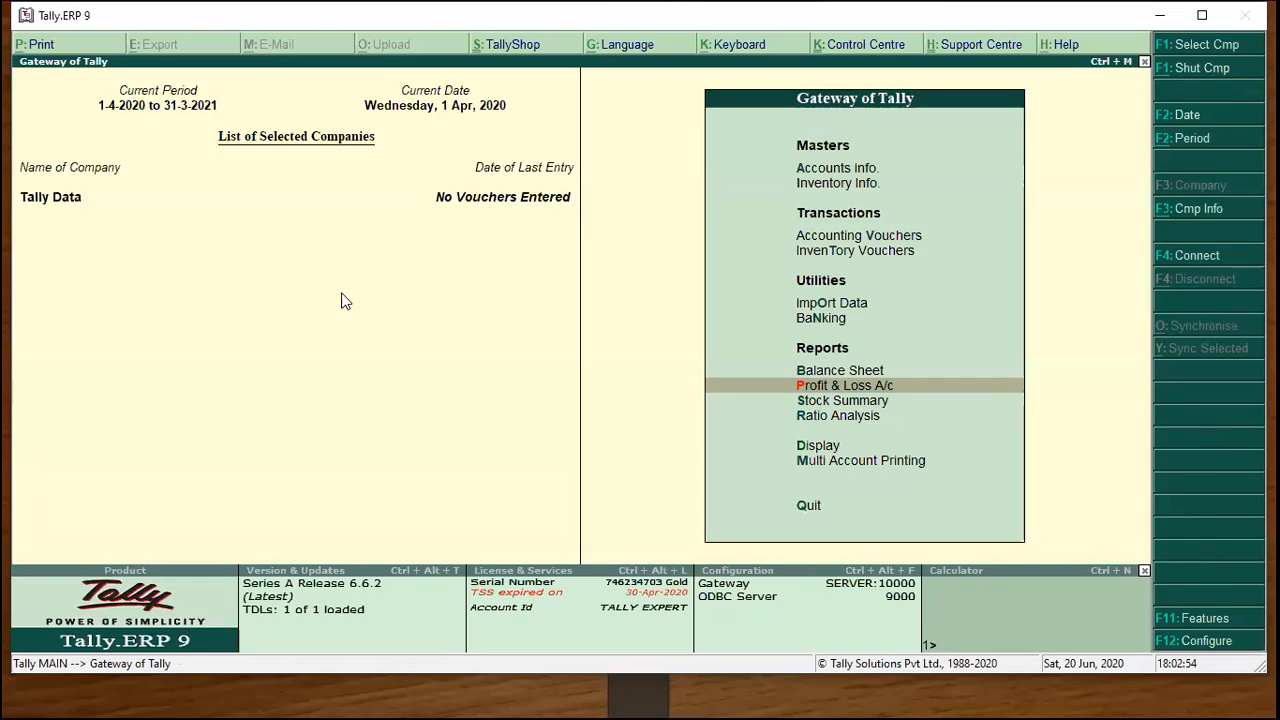
# View Profit & Loss A/c for 1-4-2020 to 31-3-2021, showing 15,000 closing stock and 5,000 nett profit.
pyautogui.press('Return')
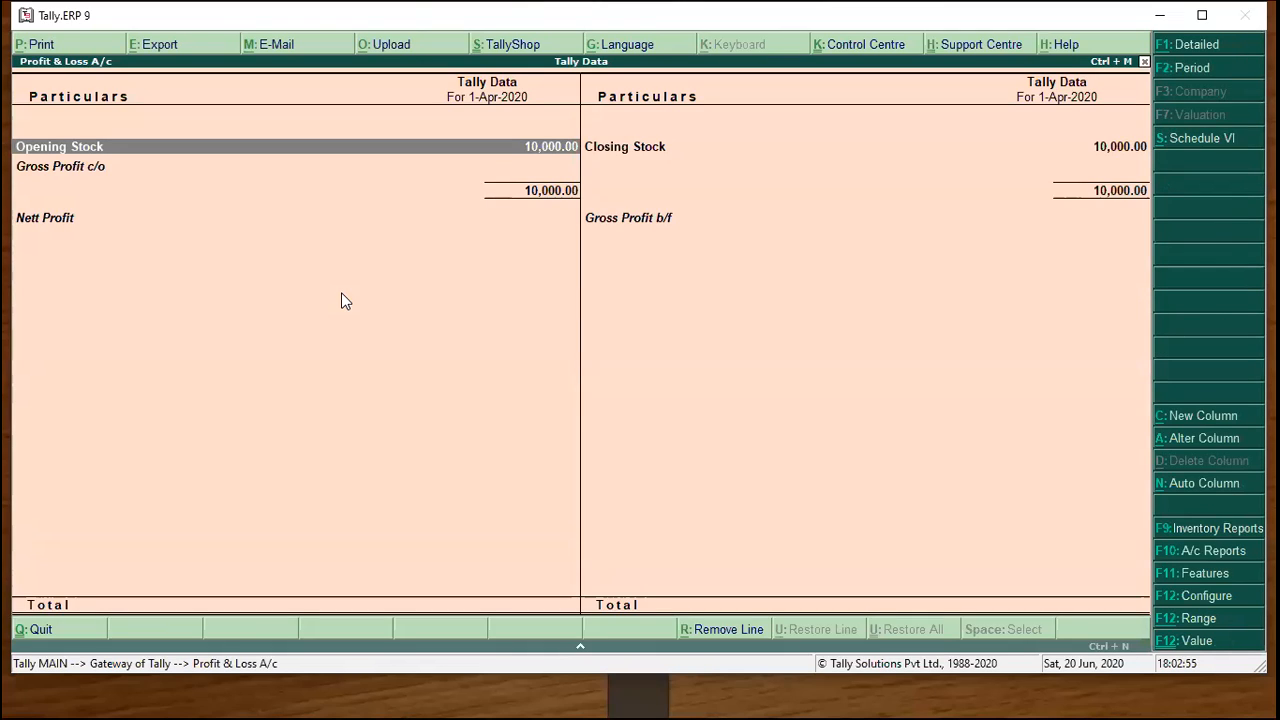
pyautogui.press('F2')
pyautogui.press('Return')
pyautogui.write('31-3-2021')
pyautogui.press('Return')
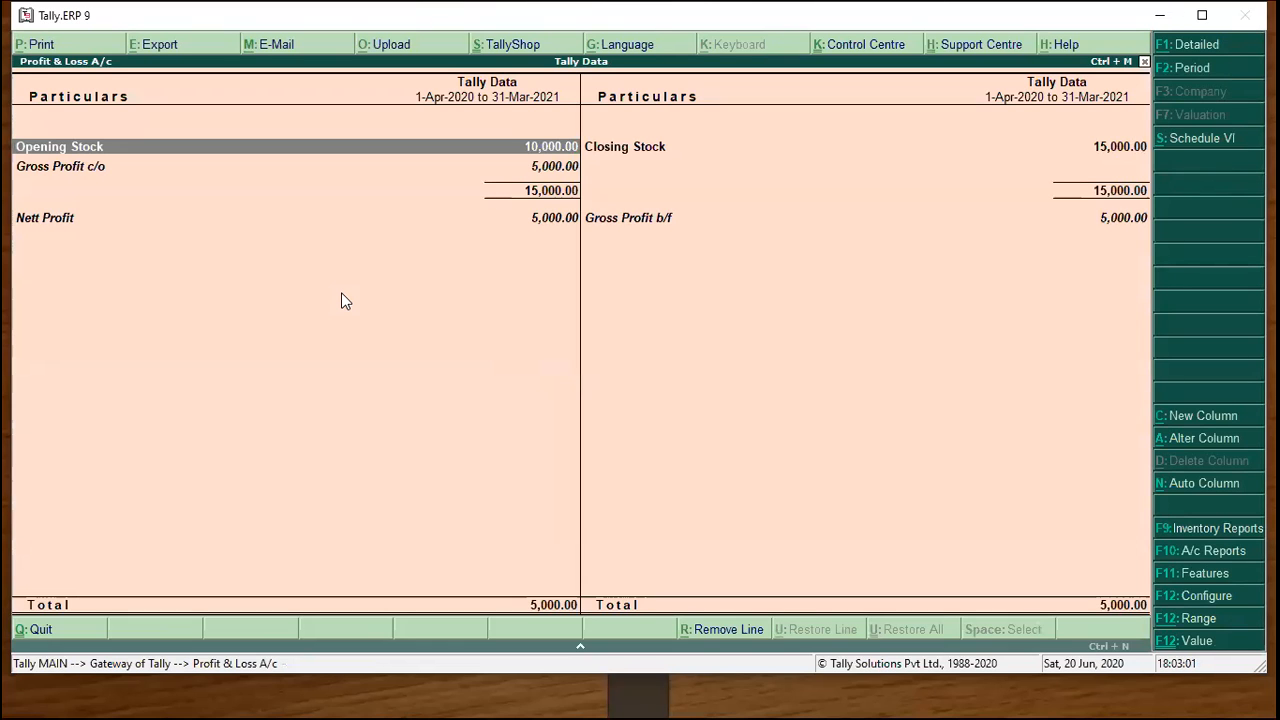
pyautogui.press('Right')
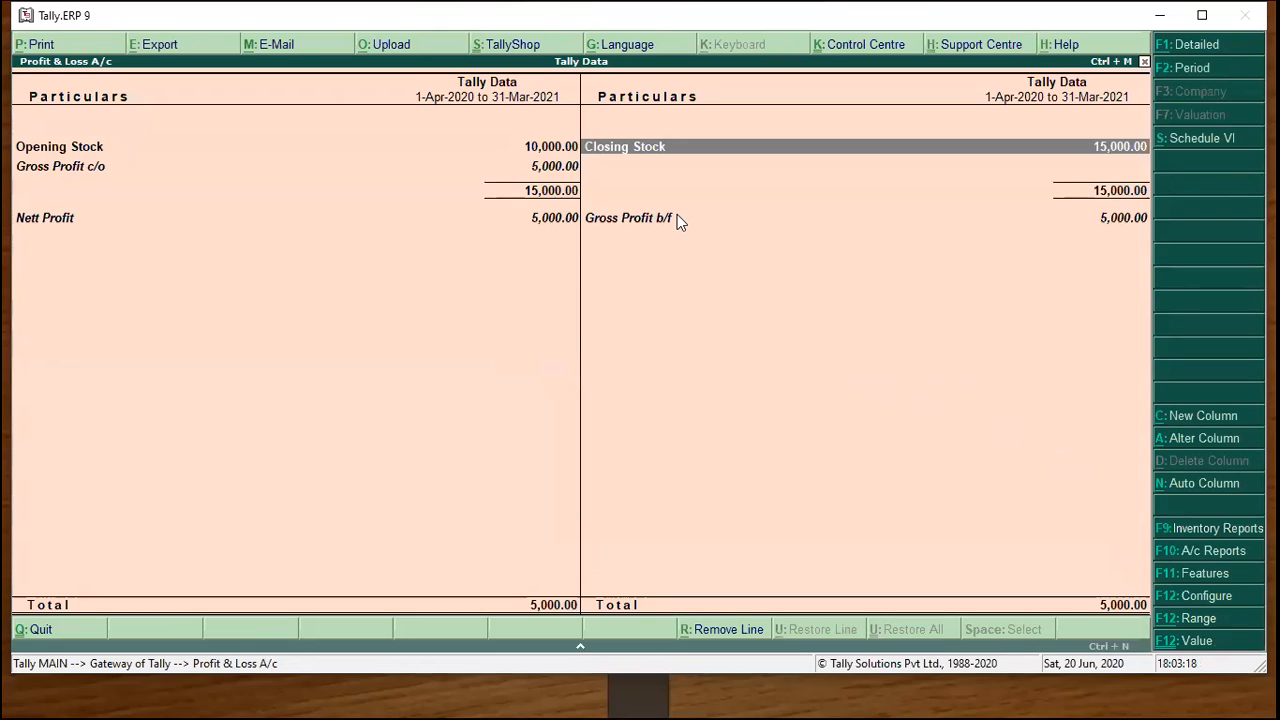
pyautogui.click(613, 163)
# Reopen the accounting features and accept them with the integration setting unchanged.
pyautogui.press('Escape')
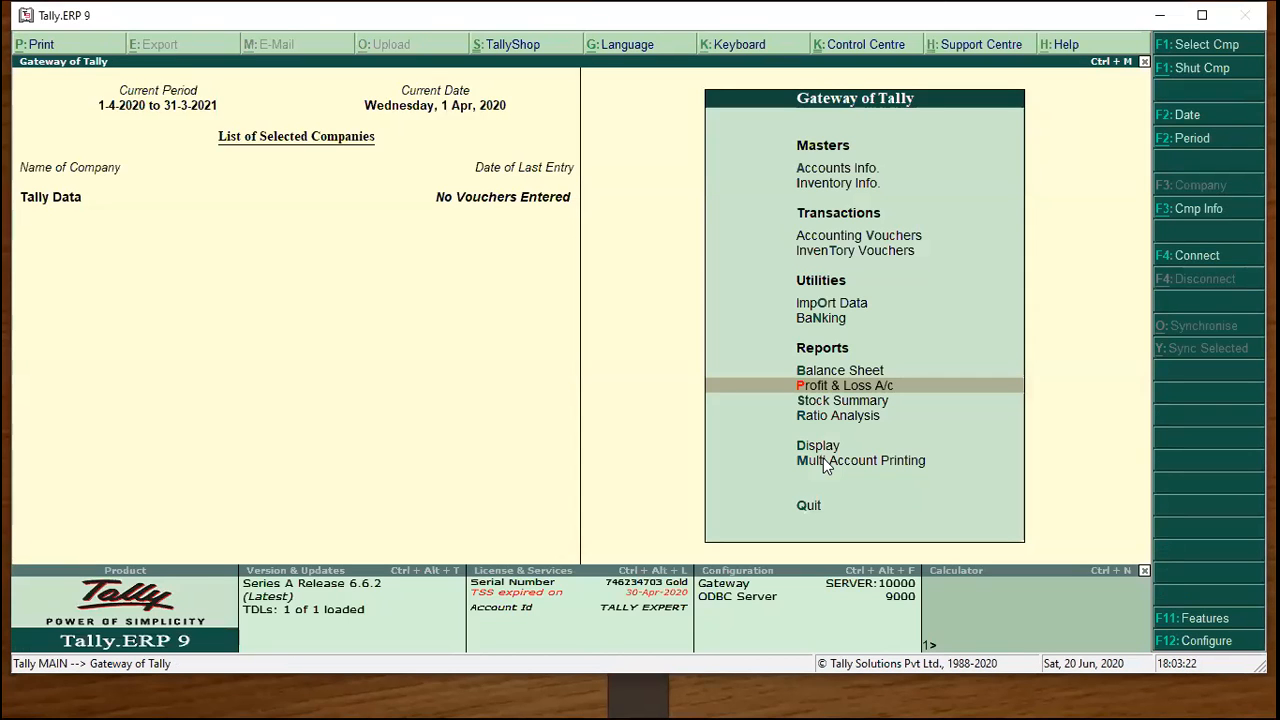
pyautogui.click(1169, 620)
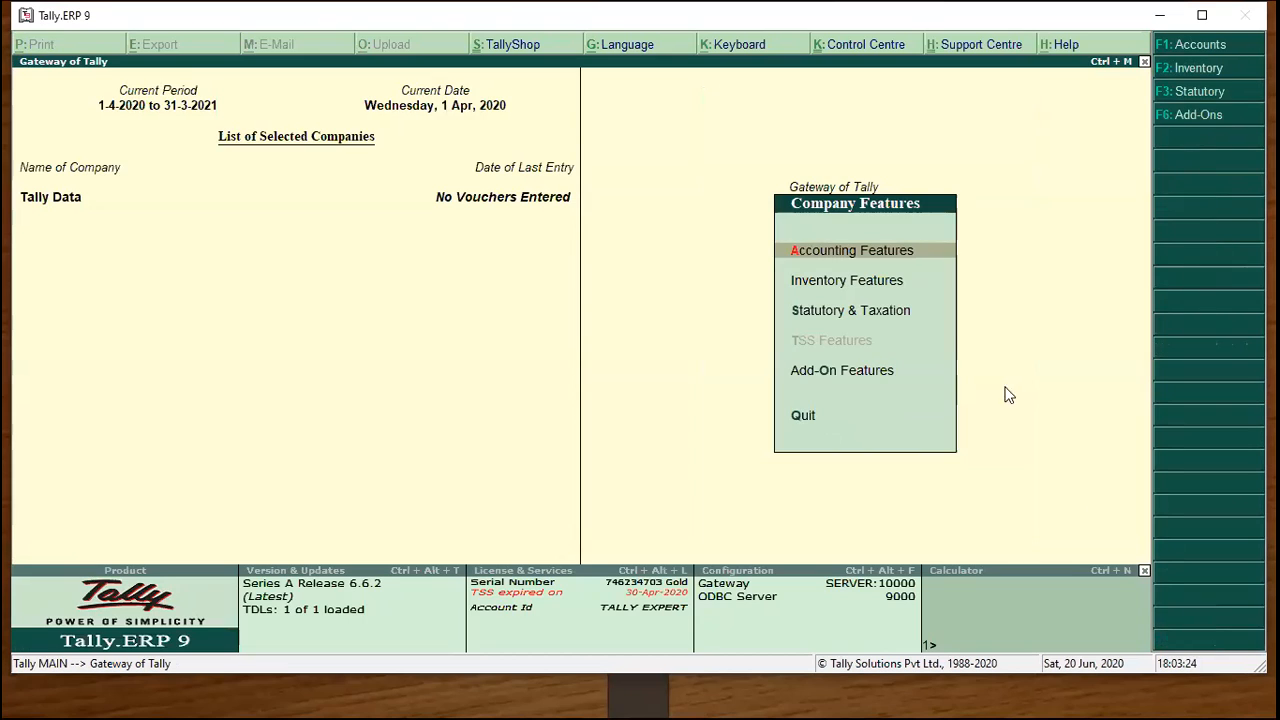
pyautogui.click(881, 251)
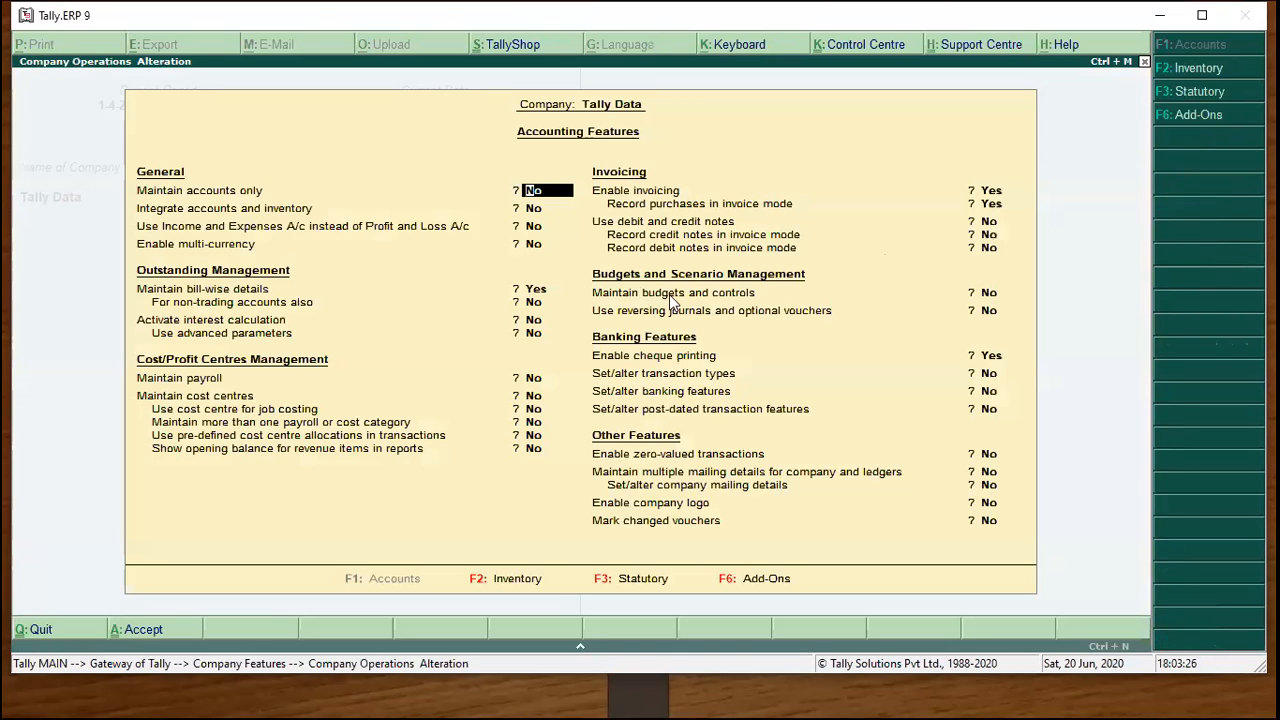
pyautogui.click(530, 209)
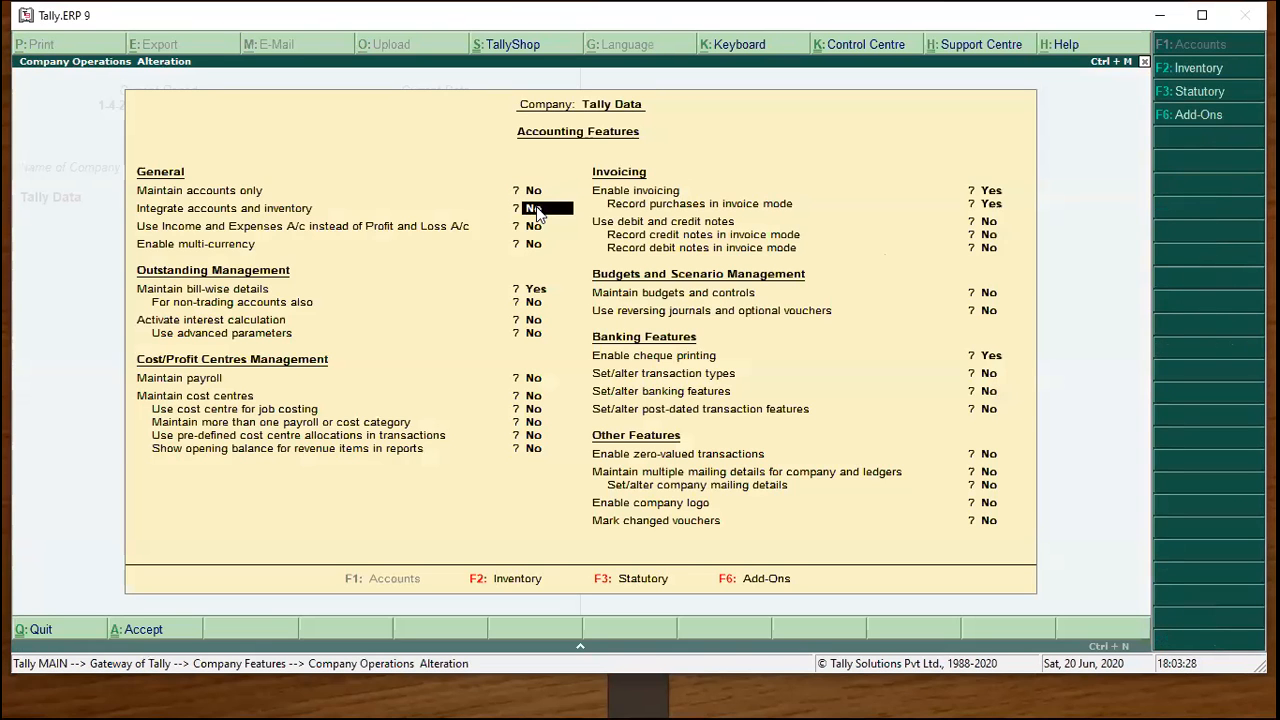
pyautogui.press('Return')
pyautogui.press('Return')
pyautogui.hotkey('ctrl', 'a')
pyautogui.press('Escape')
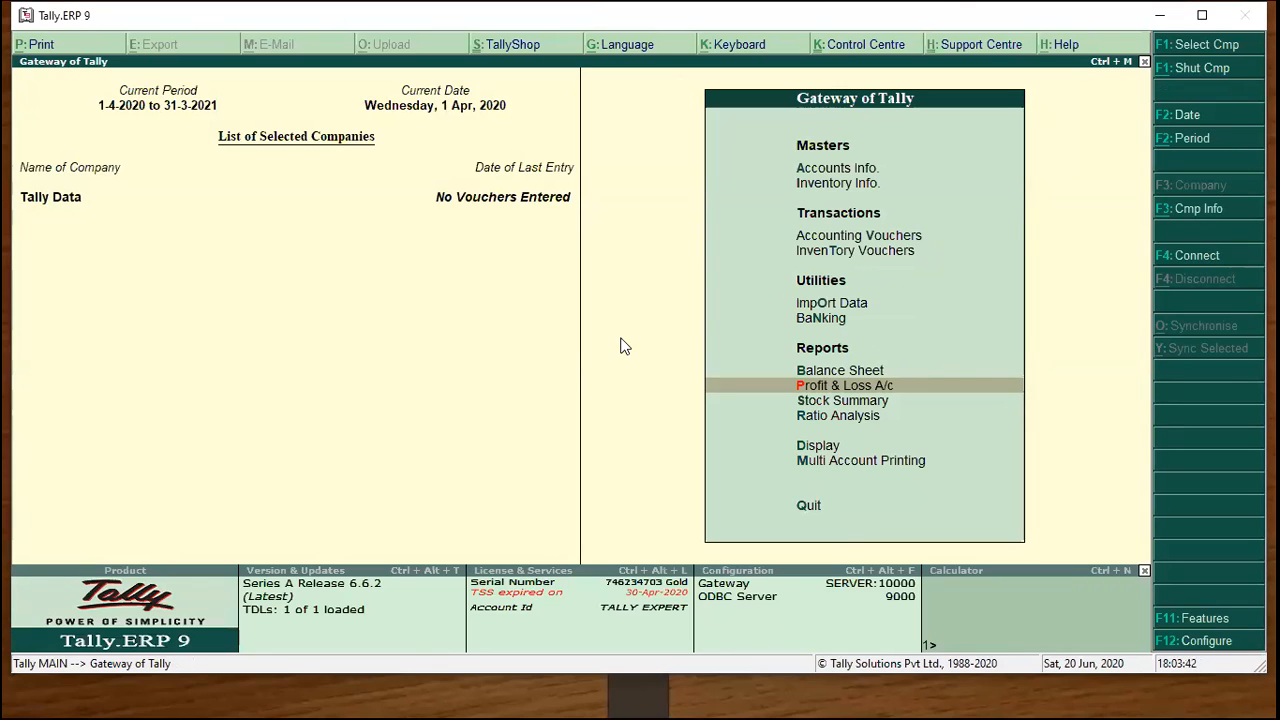
# Reopen the Stock ledger and re-accept its 10,000 opening and 15,000 closing balances unchanged.
pyautogui.press('Up')
pyautogui.press('Up')
pyautogui.press('Down')
pyautogui.press('Up')
pyautogui.press('Up')
pyautogui.press('Up')
pyautogui.press('Up')
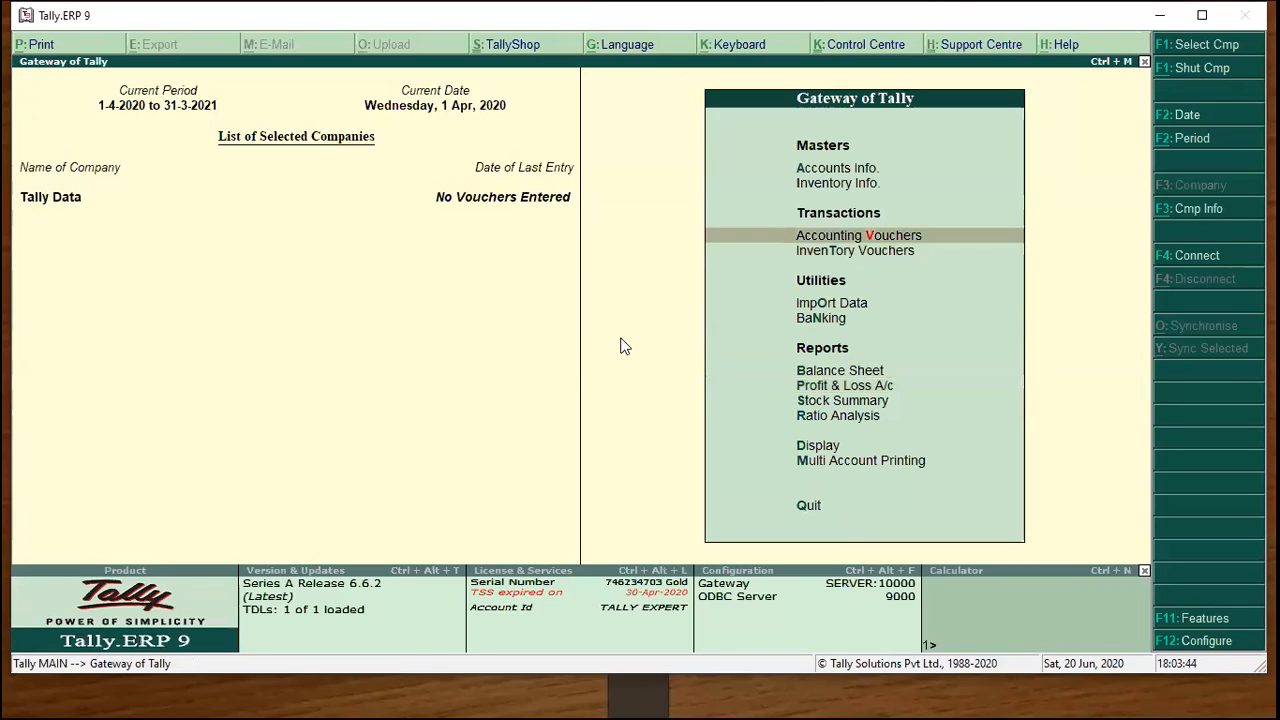
pyautogui.press('a')
pyautogui.press('l')
pyautogui.press('Down')
pyautogui.press('Down')
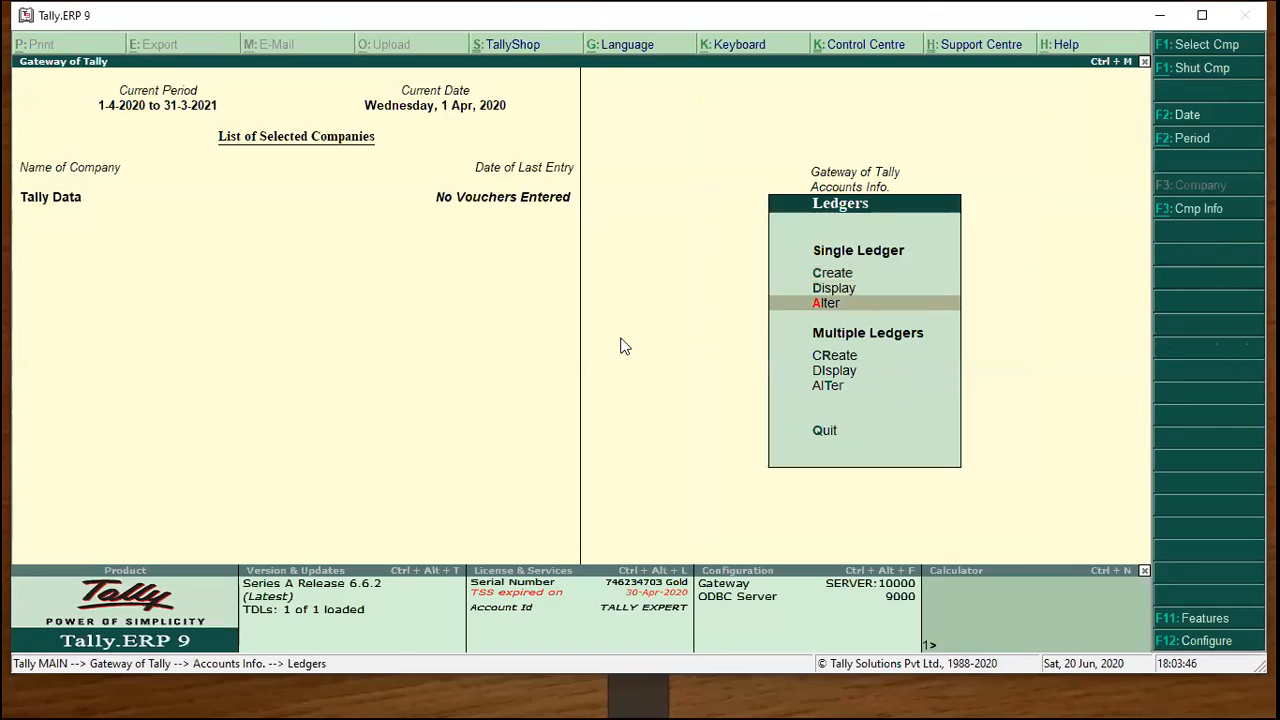
pyautogui.press('Return')
pyautogui.press('Down')
pyautogui.press('Down')
pyautogui.press('Return')
pyautogui.press('Return')
pyautogui.press('Return')
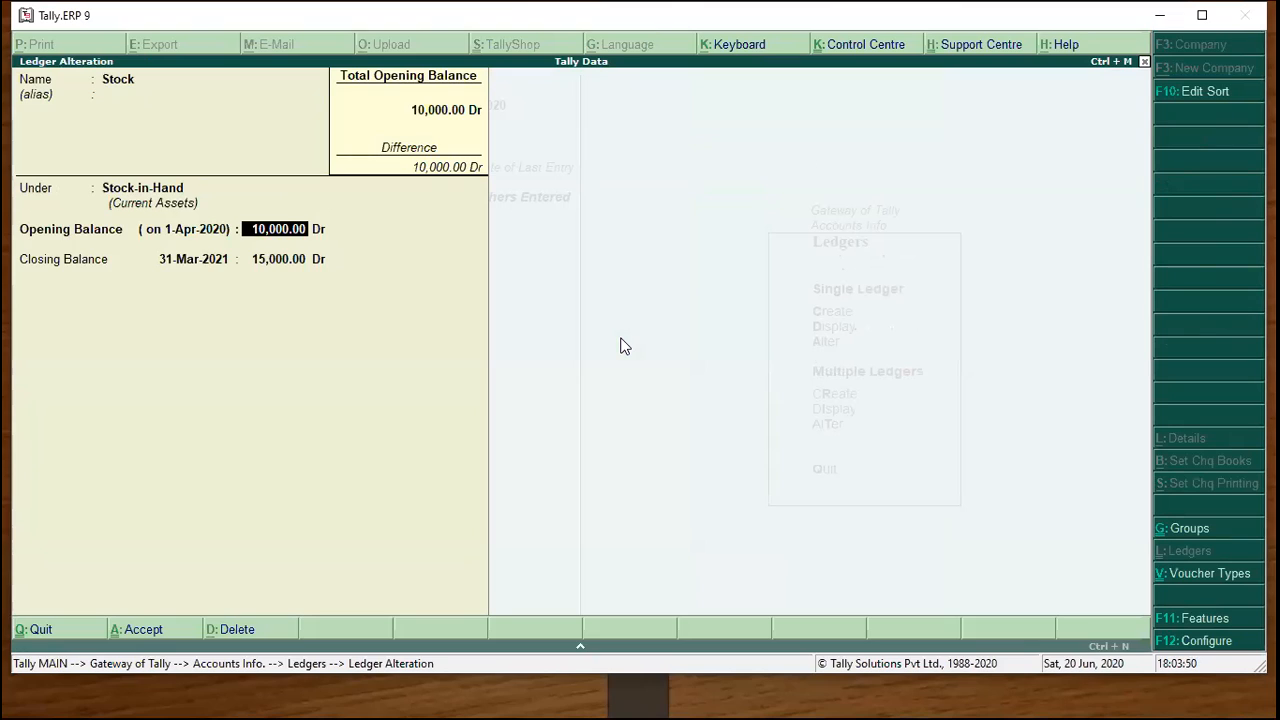
pyautogui.press('Return')
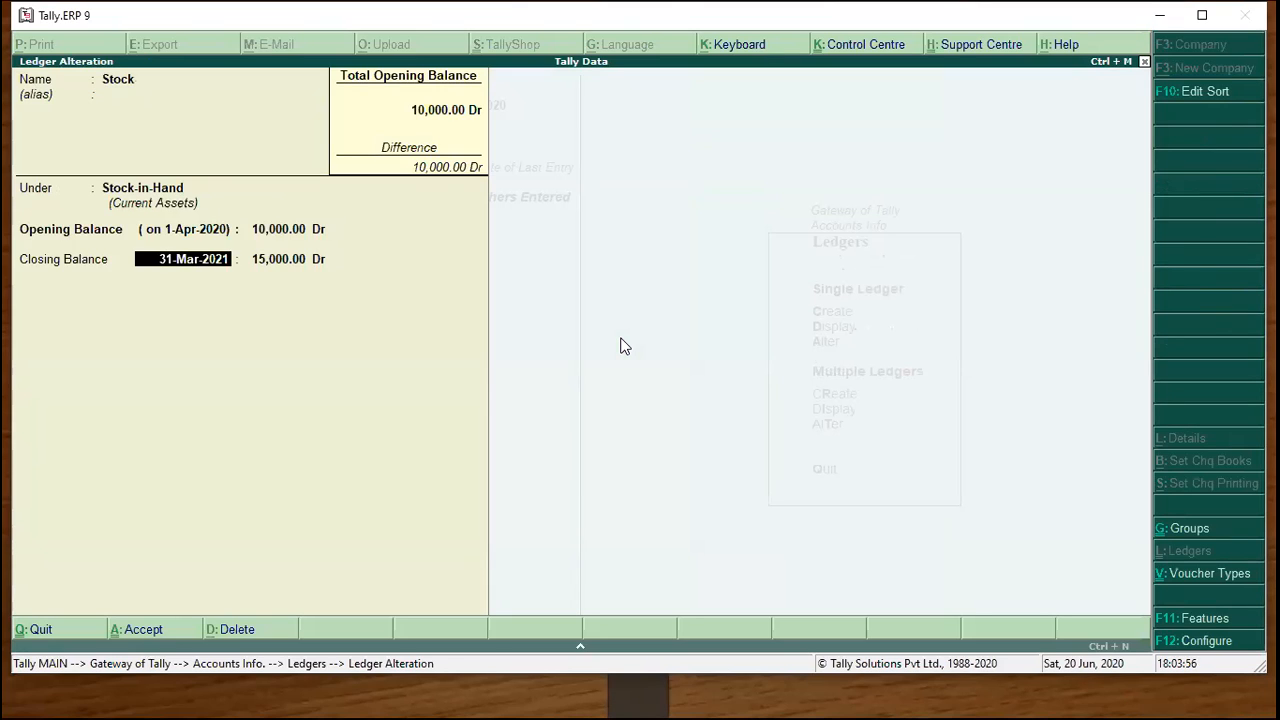
pyautogui.press('Return')
pyautogui.press('Return')
pyautogui.press('Return')
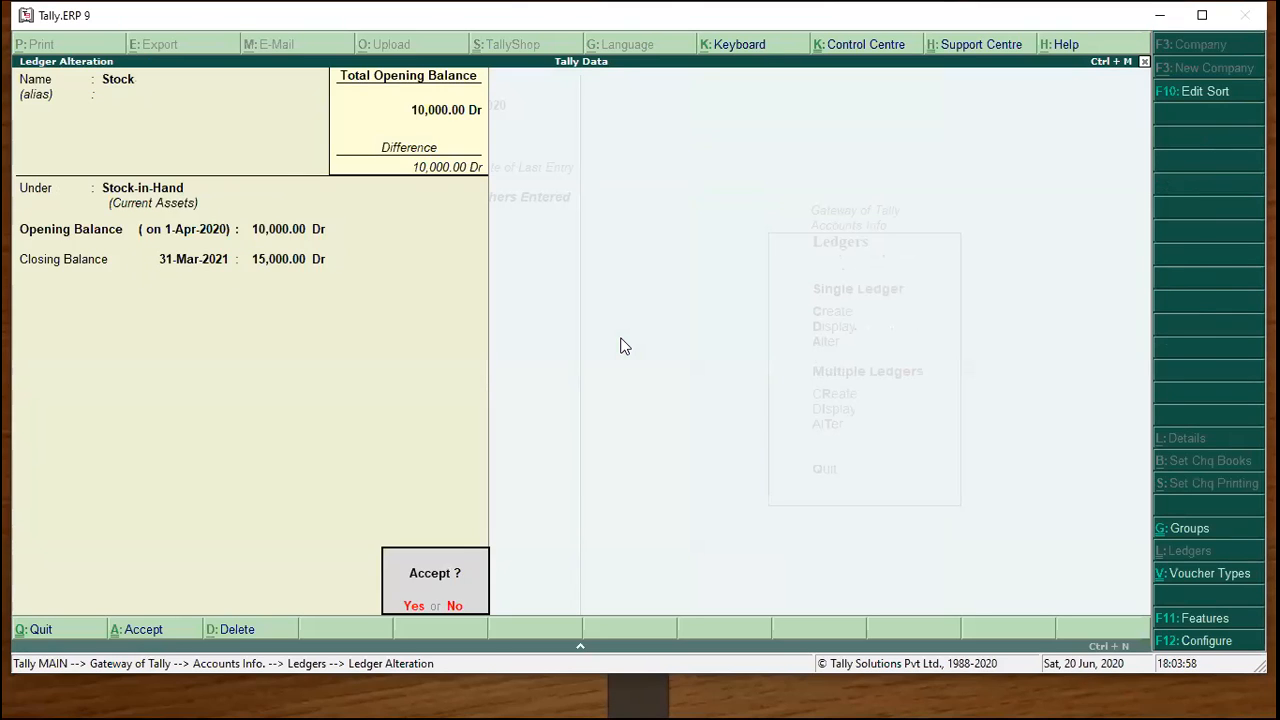
pyautogui.press('Return')
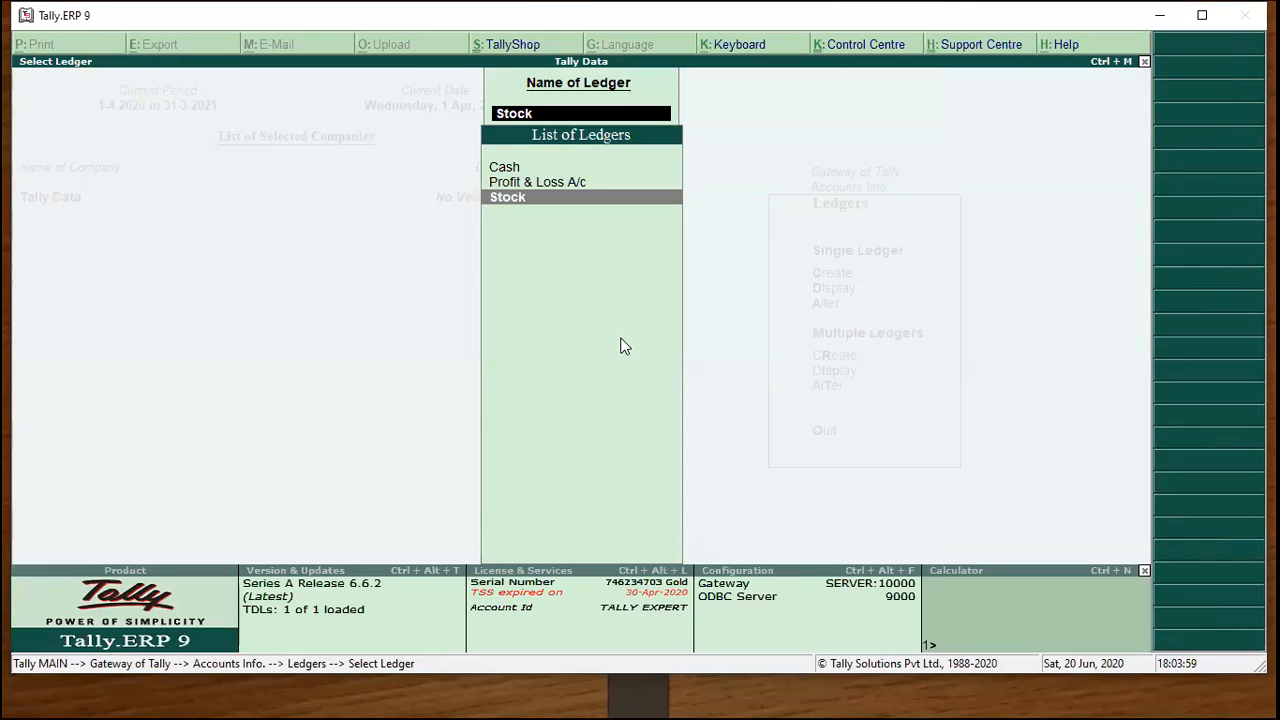
pyautogui.press('Escape')
pyautogui.press('Escape')
pyautogui.press('Escape')
pyautogui.press('Up')
pyautogui.press('Up')
pyautogui.press('Up')
pyautogui.press('Up')
pyautogui.press('Up')
pyautogui.press('Up')
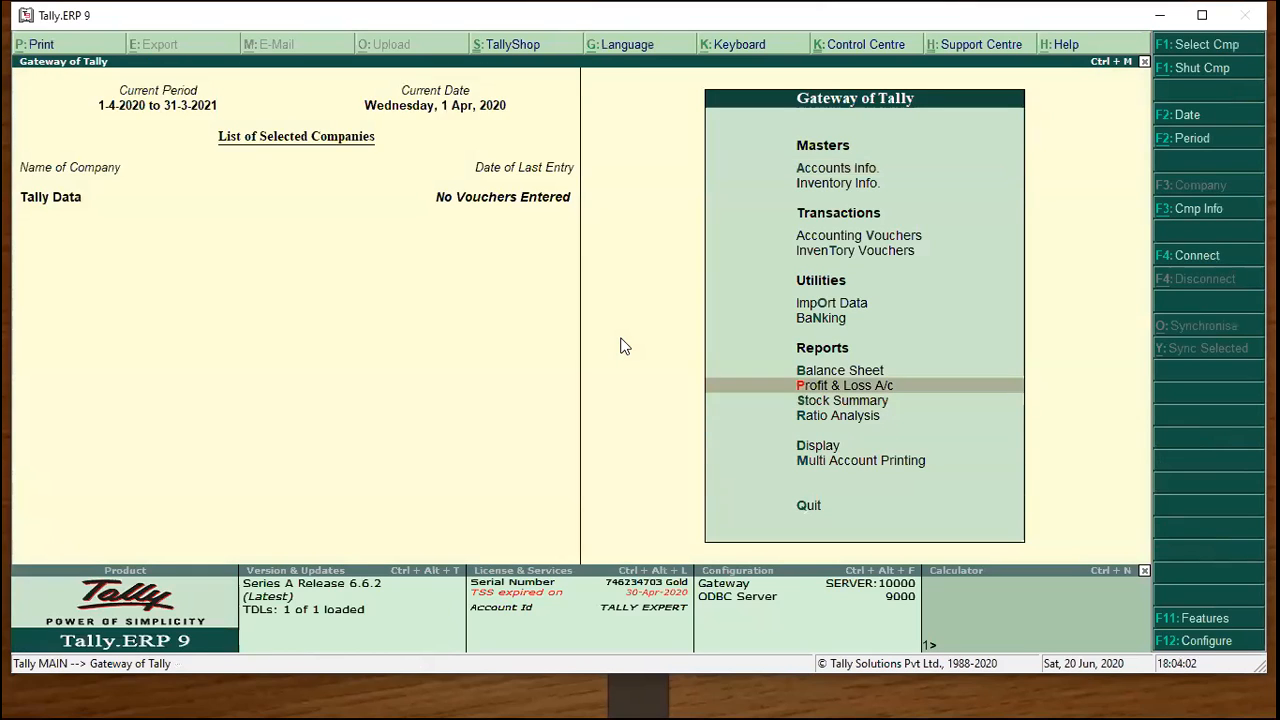
# From the Profit & Loss A/c, set Integrate accounts and inventory to Yes and reload the report.
pyautogui.press('Return')
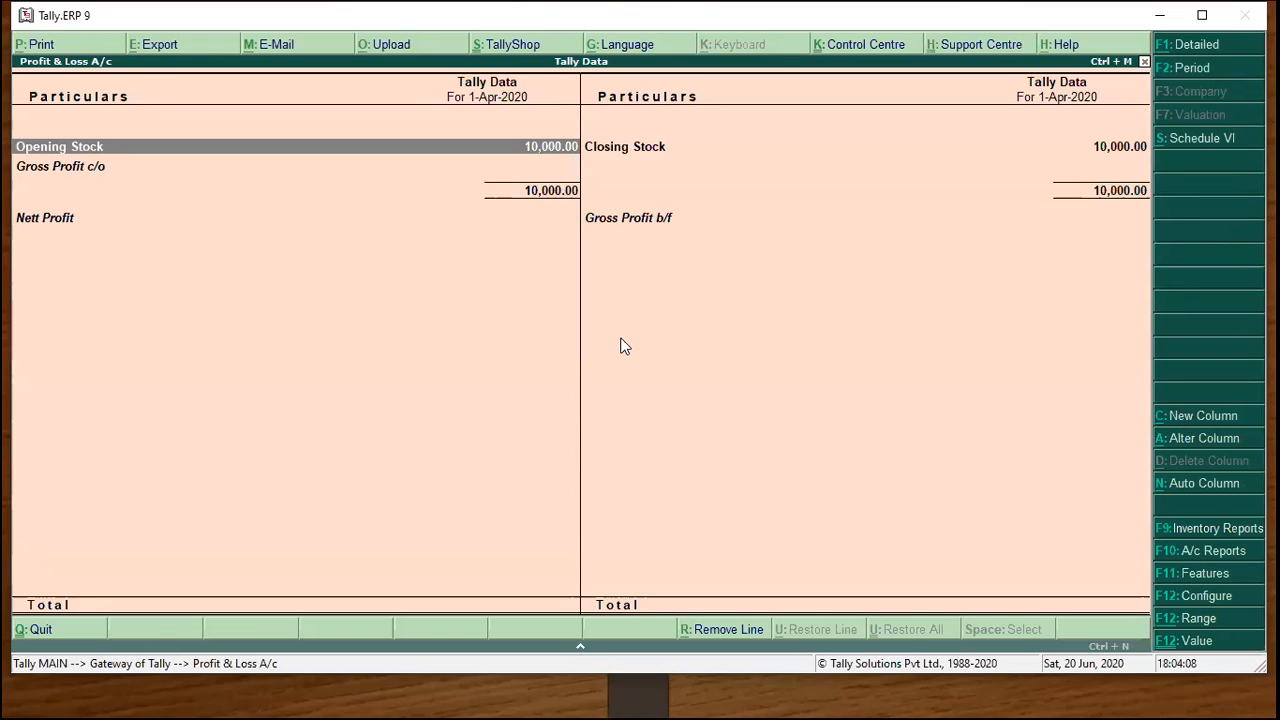
pyautogui.press('F11')
pyautogui.press('Down')
pyautogui.press('y')
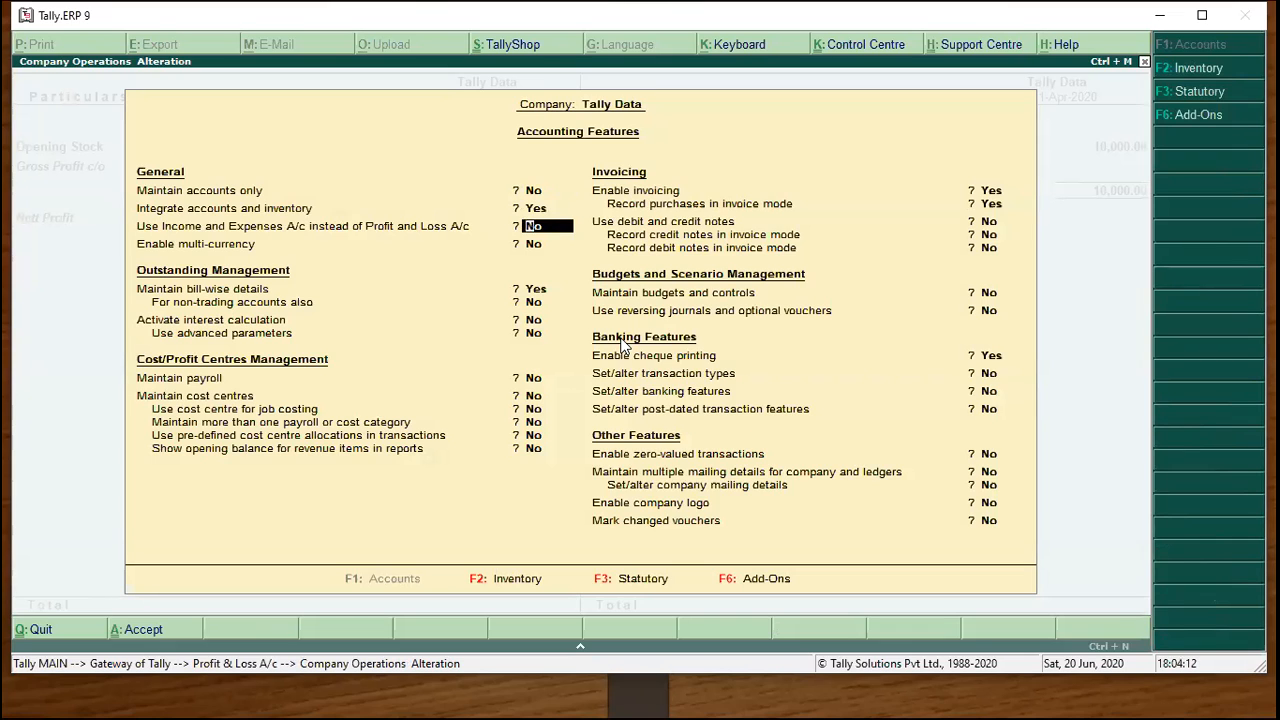
pyautogui.hotkey('ctrl', 'a')
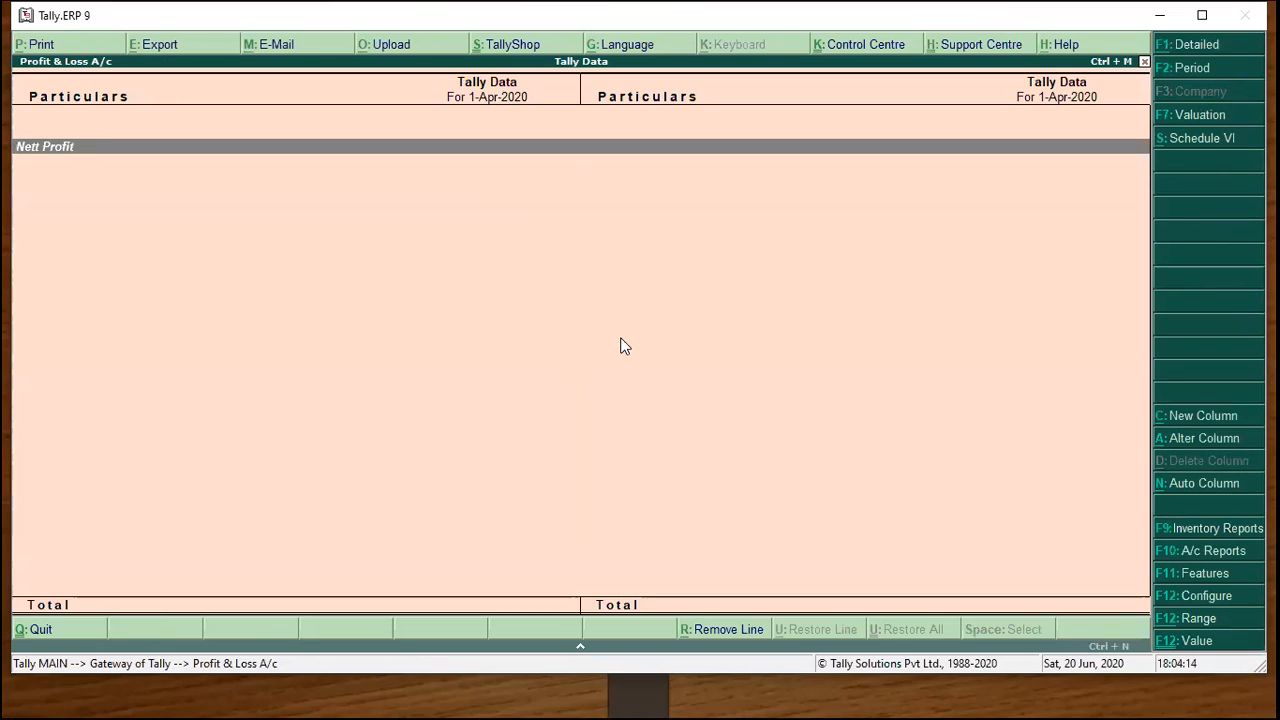
pyautogui.press('Escape')
pyautogui.press('Return')
# Start a new stock item named Yarn under Inventory Info > Stock Items.
pyautogui.press('Escape')
pyautogui.press('Up')
pyautogui.press('Up')
pyautogui.press('Up')
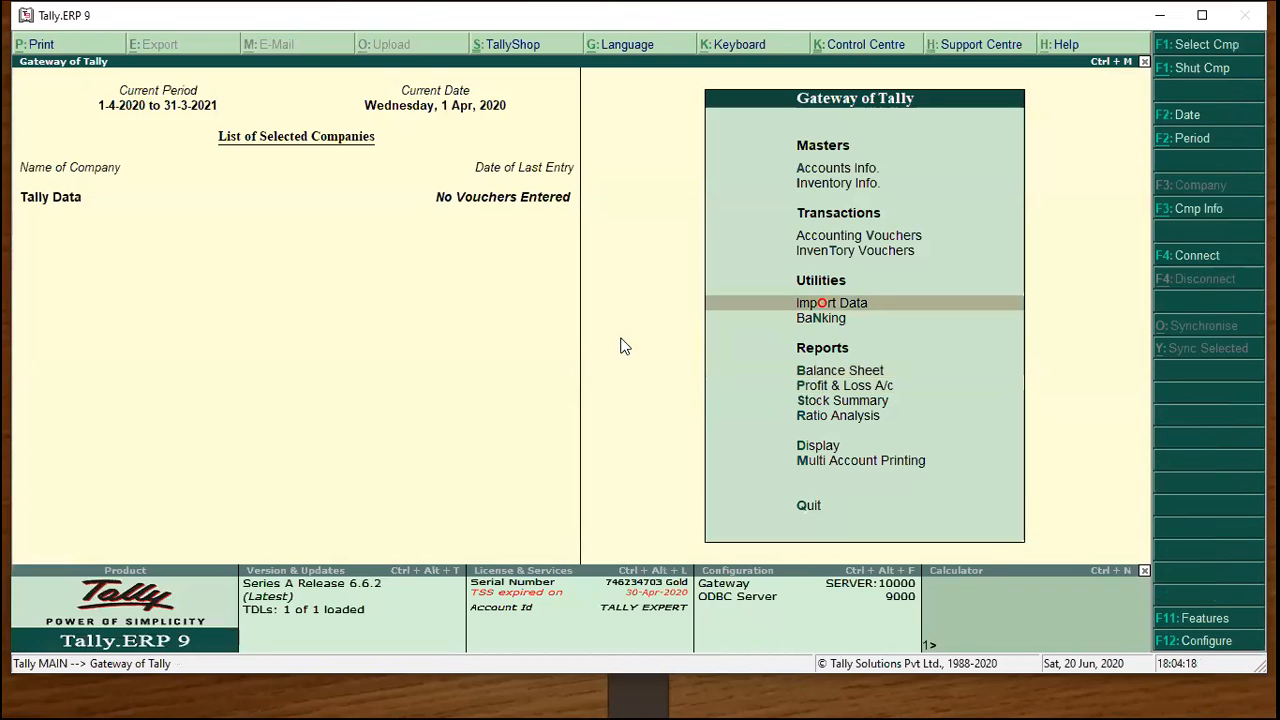
pyautogui.press('Up')
pyautogui.press('Up')
pyautogui.press('Up')
pyautogui.press('Up')
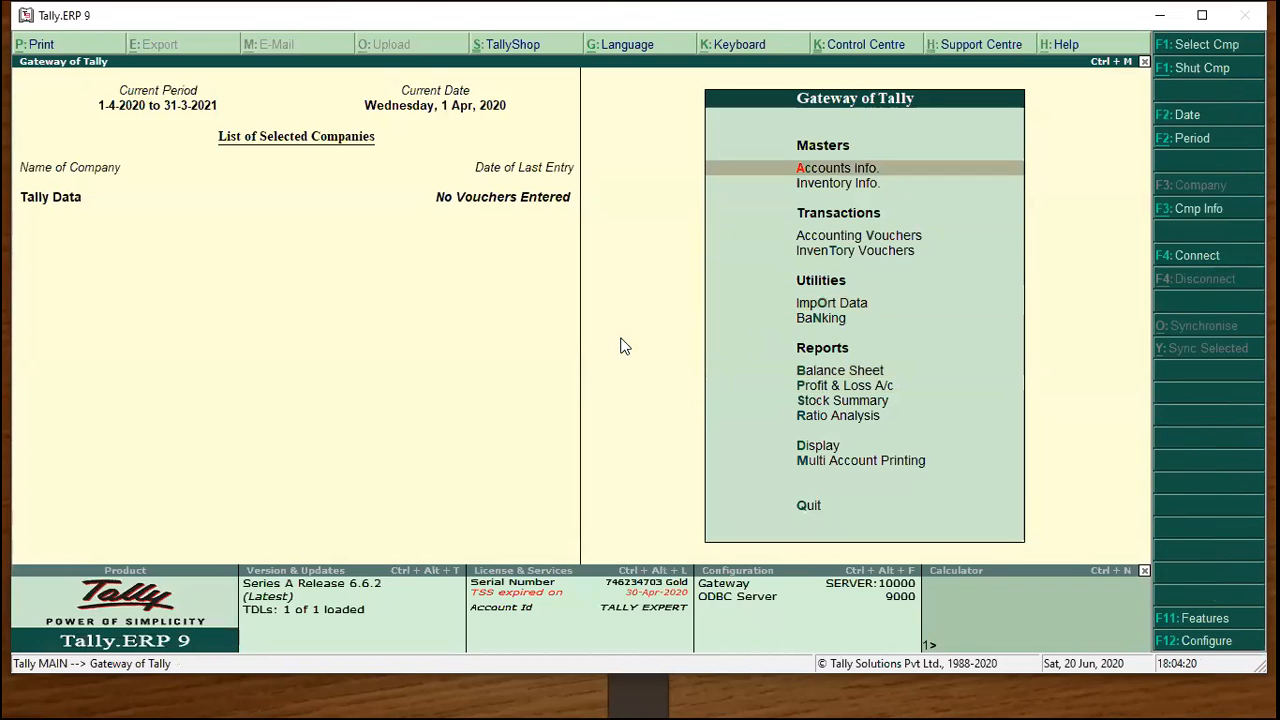
pyautogui.press('Down')
pyautogui.press('Return')
pyautogui.press('Down')
pyautogui.press('Return')
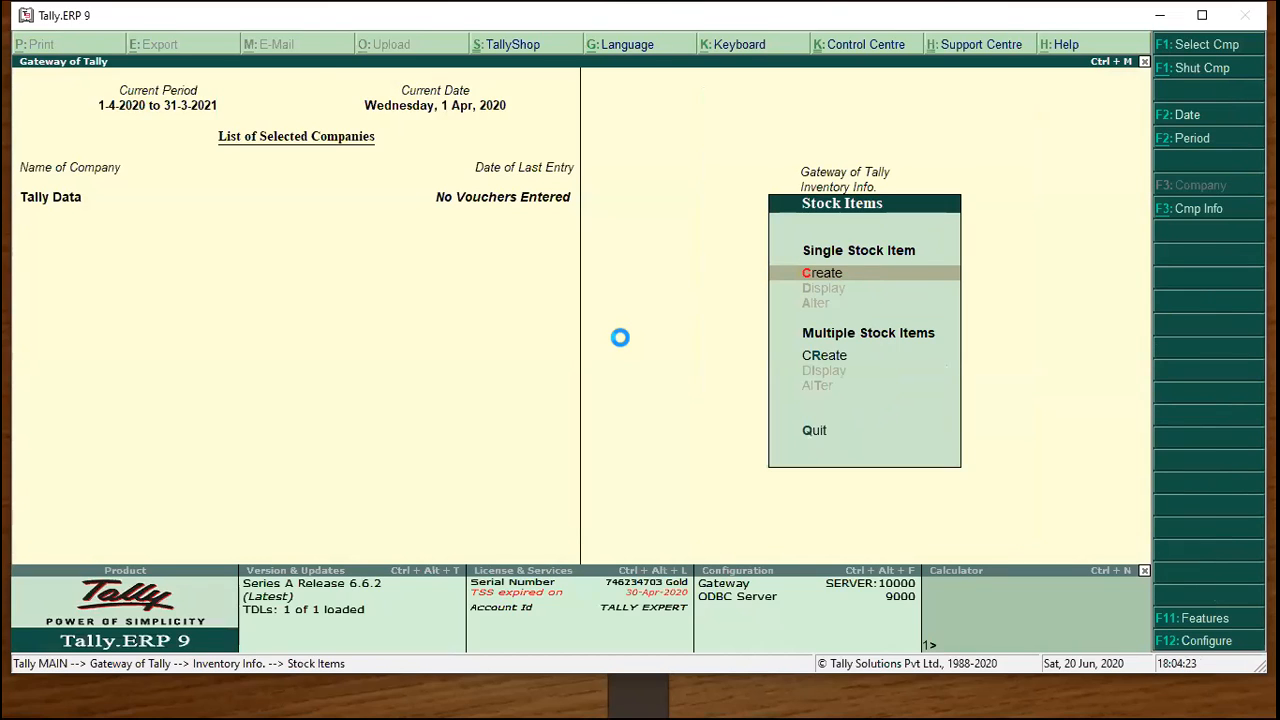
pyautogui.press('Return')
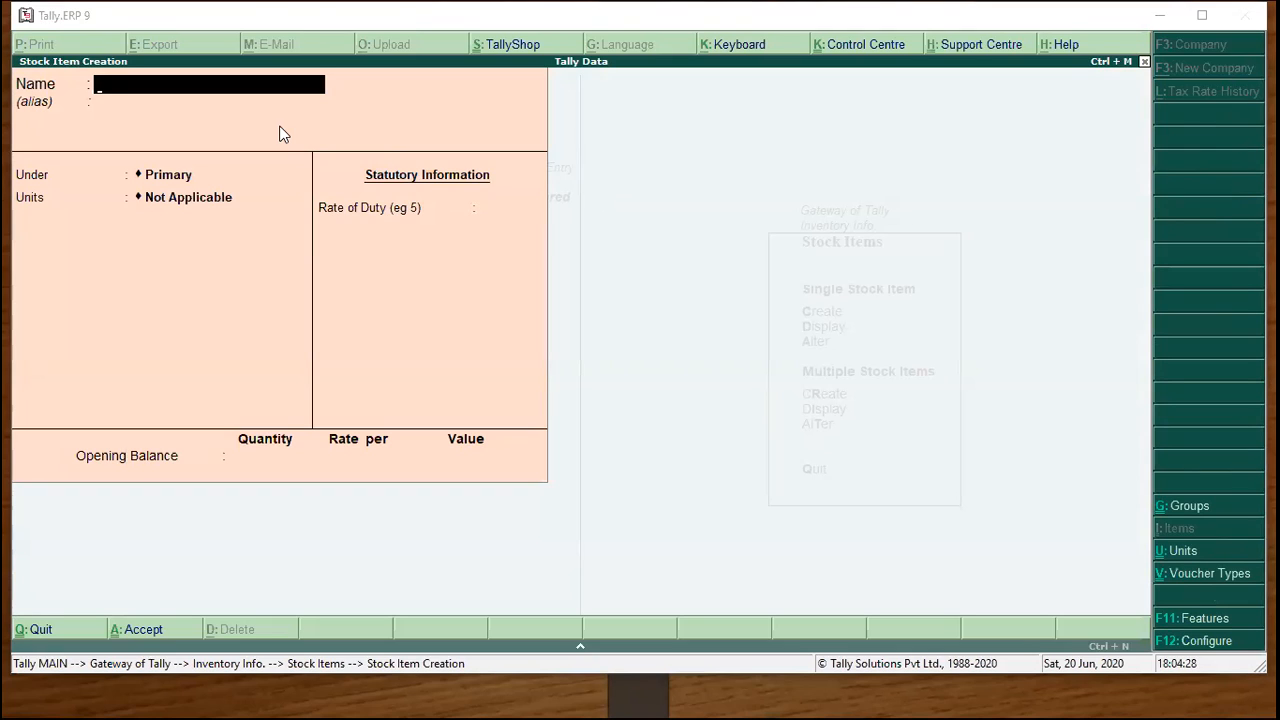
pyautogui.write('Y')
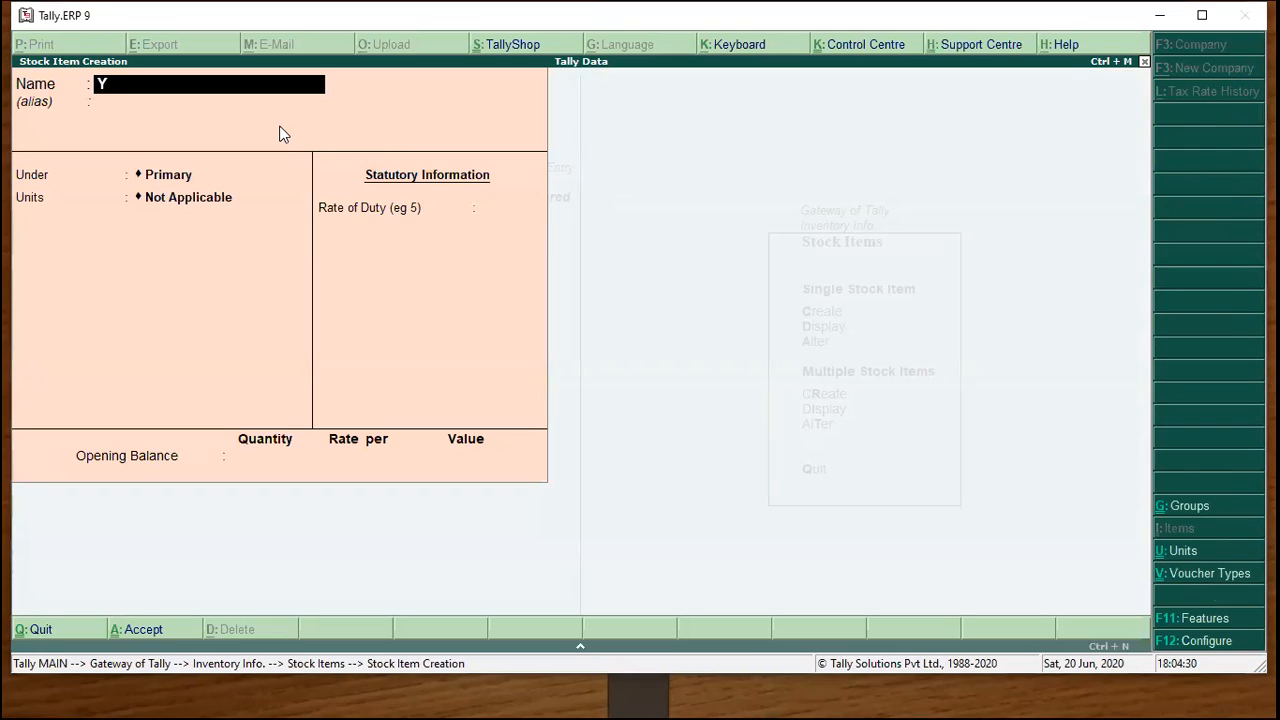
pyautogui.write('arn')
pyautogui.press('Return')
pyautogui.press('Return')
pyautogui.press('Return')
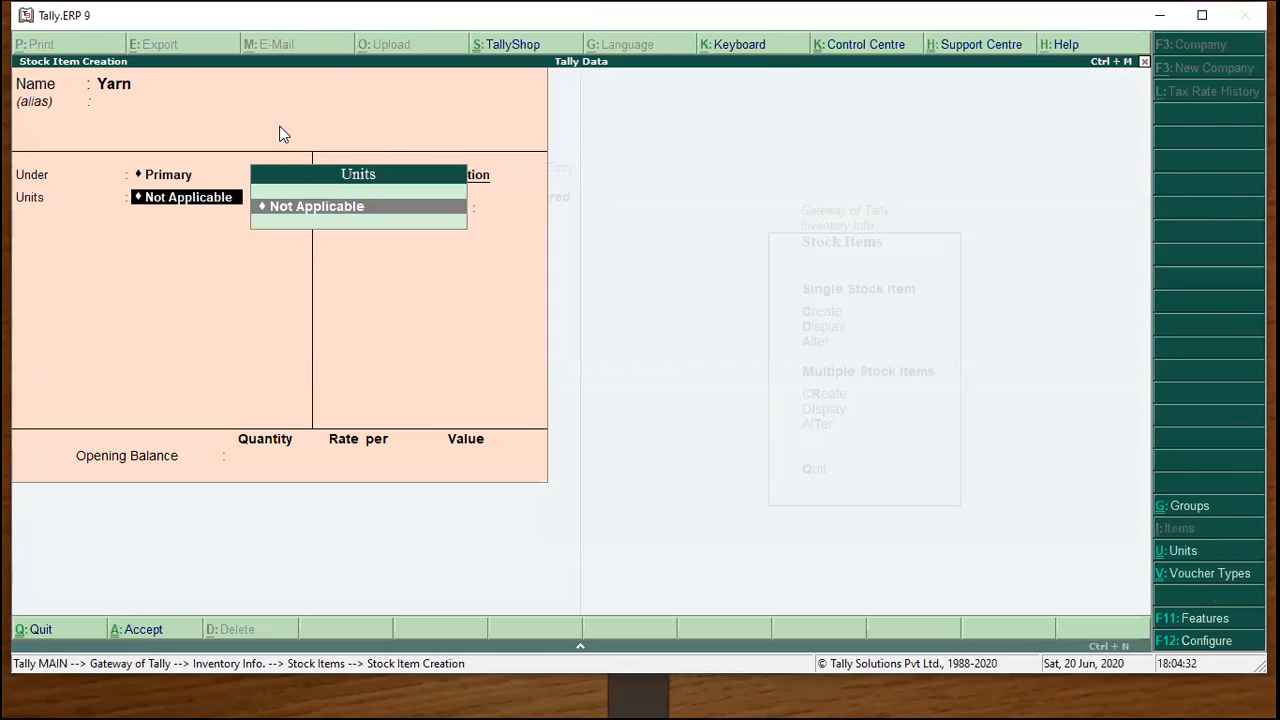
# Create the KGS unit and save Yarn with an opening of 1000 at rate 150.
pyautogui.hotkey('alt', 'c')
pyautogui.write('KGS')
pyautogui.press('Return')
pyautogui.press('Return')
pyautogui.press('Return')
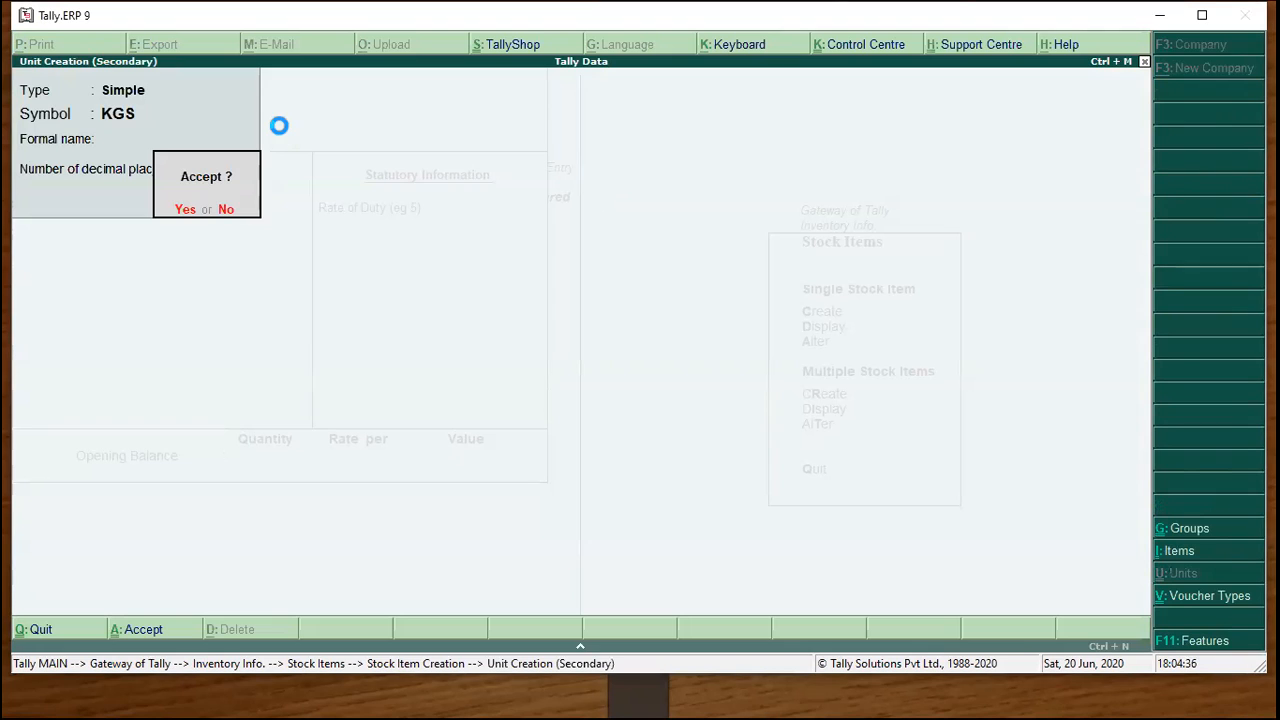
pyautogui.press('Return')
pyautogui.press('Return')
pyautogui.write('1000')
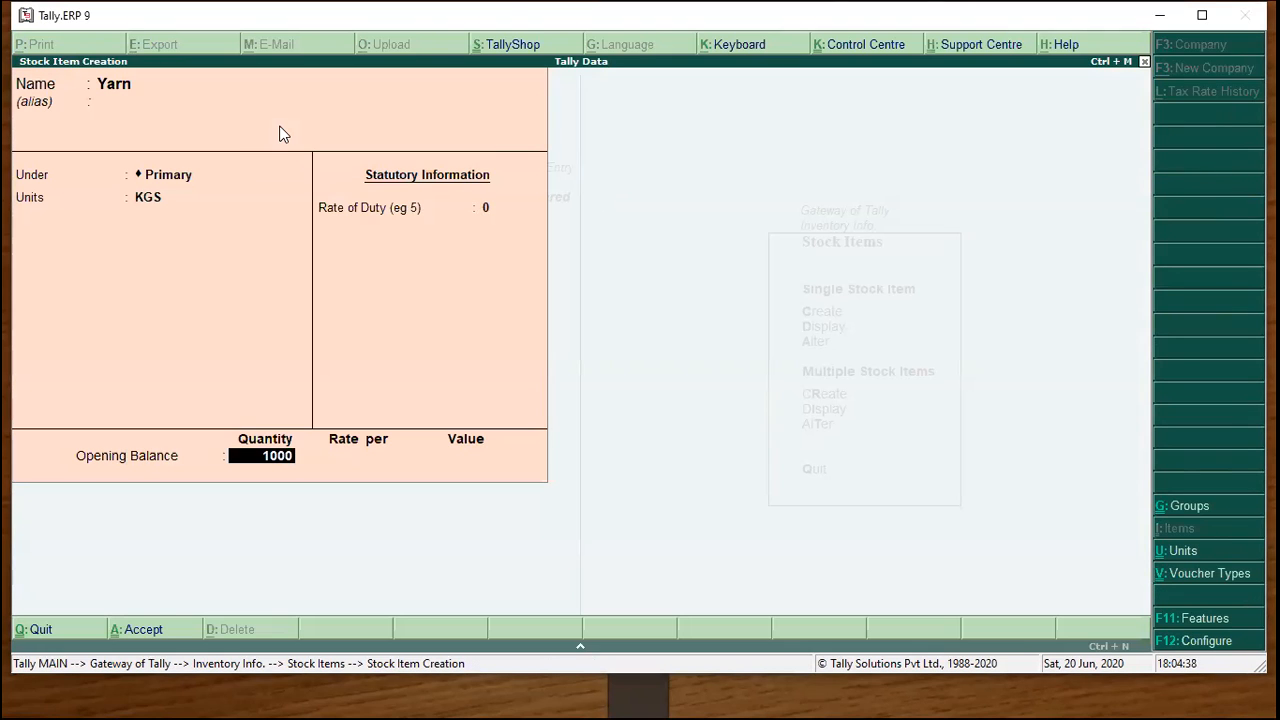
pyautogui.press('Return')
pyautogui.write('150')
pyautogui.press('Return')
pyautogui.press('Return')
pyautogui.press('Return')
pyautogui.press('Escape')
pyautogui.press('Return')
pyautogui.press('Escape')
pyautogui.press('Escape')
pyautogui.press('Down')
pyautogui.press('Return')
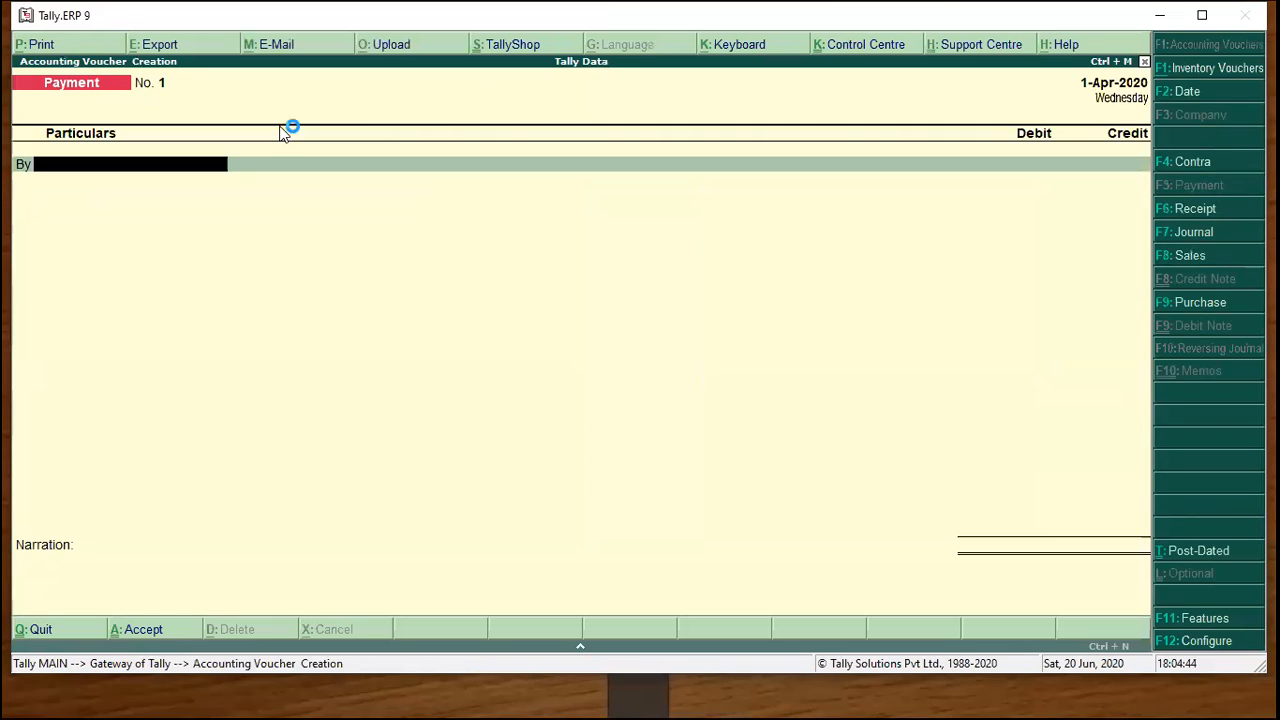
# Start a purchase voucher with supplier invoice 1231 and create party ledger Abc Ltd under Sundry Creditors.
pyautogui.press('F9')
pyautogui.write('1231')
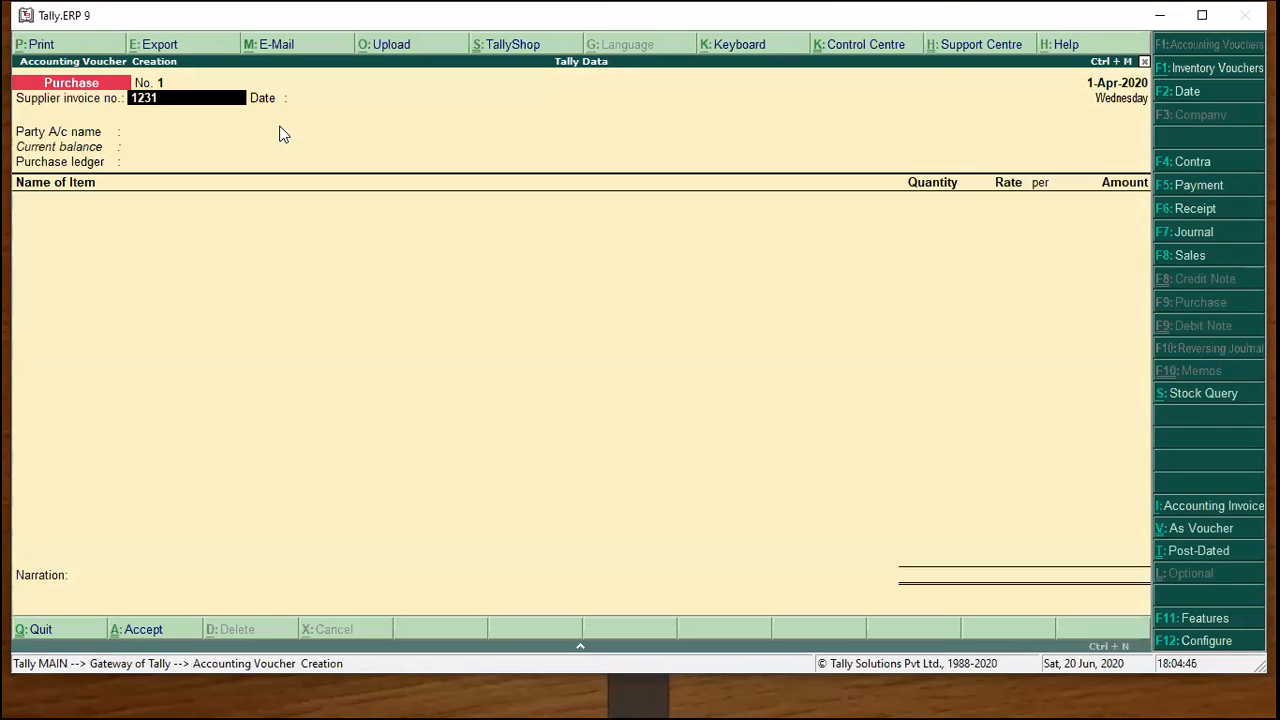
pyautogui.press('Return')
pyautogui.press('Return')
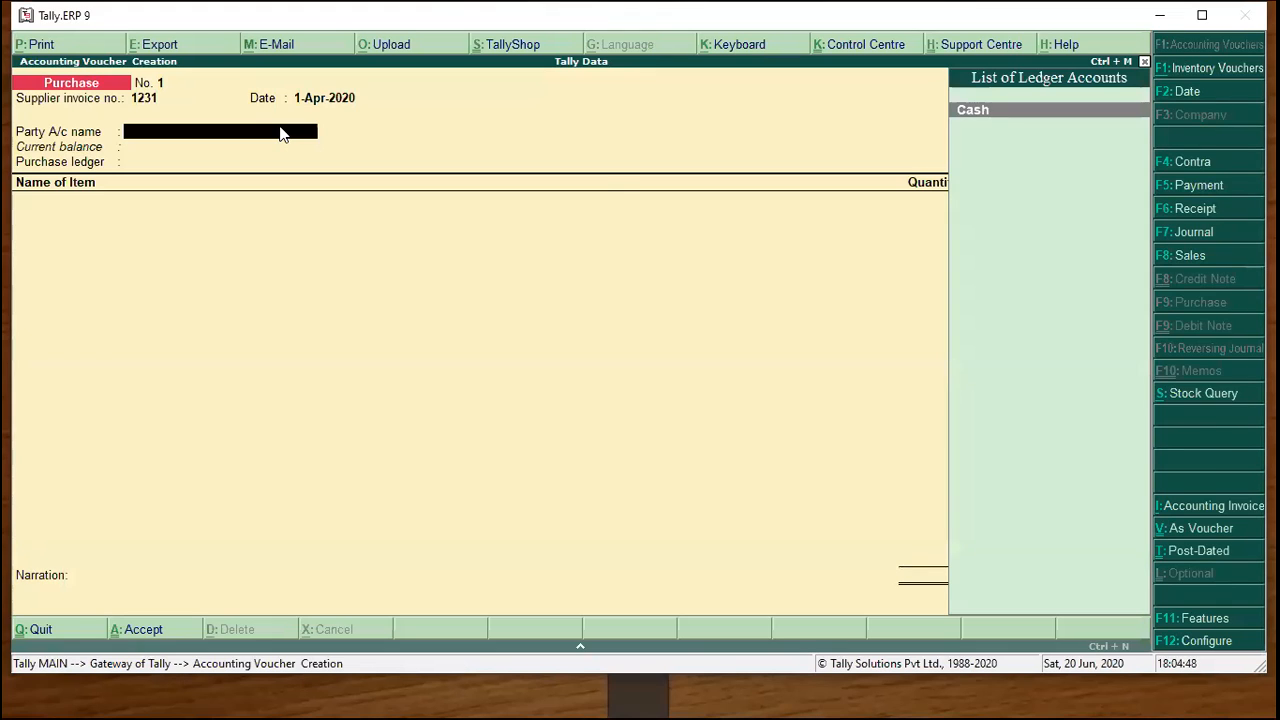
pyautogui.hotkey('alt', 'c')
pyautogui.write('Abc Ltd')
pyautogui.press('Return')
pyautogui.press('Return')
pyautogui.write('Su')
pyautogui.press('Down')
pyautogui.press('Return')
pyautogui.hotkey('ctrl', 'a')
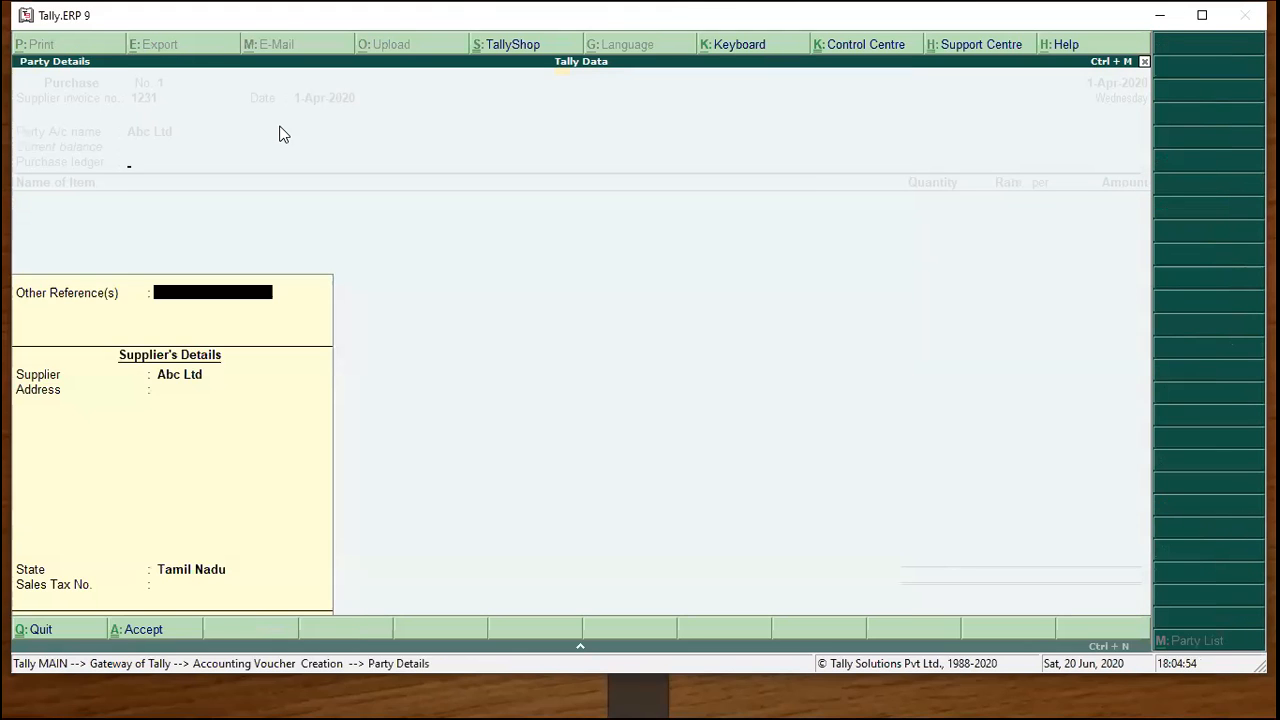
pyautogui.press('Return')
# Create a Purchase ledger under Purchase Accounts for the voucher.
pyautogui.hotkey('alt', 'c')
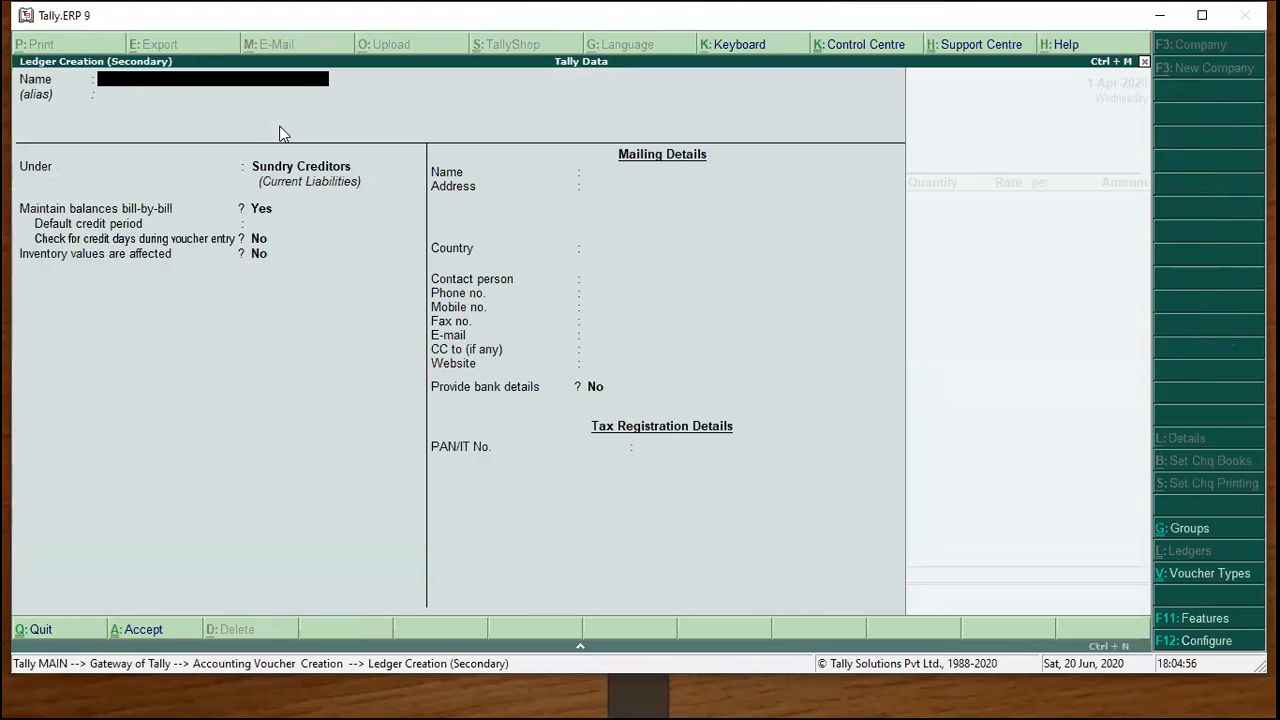
pyautogui.write('Purchase')
pyautogui.press('Return')
pyautogui.press('Return')
pyautogui.write('Pur')
pyautogui.press('Return')
pyautogui.press('Return')
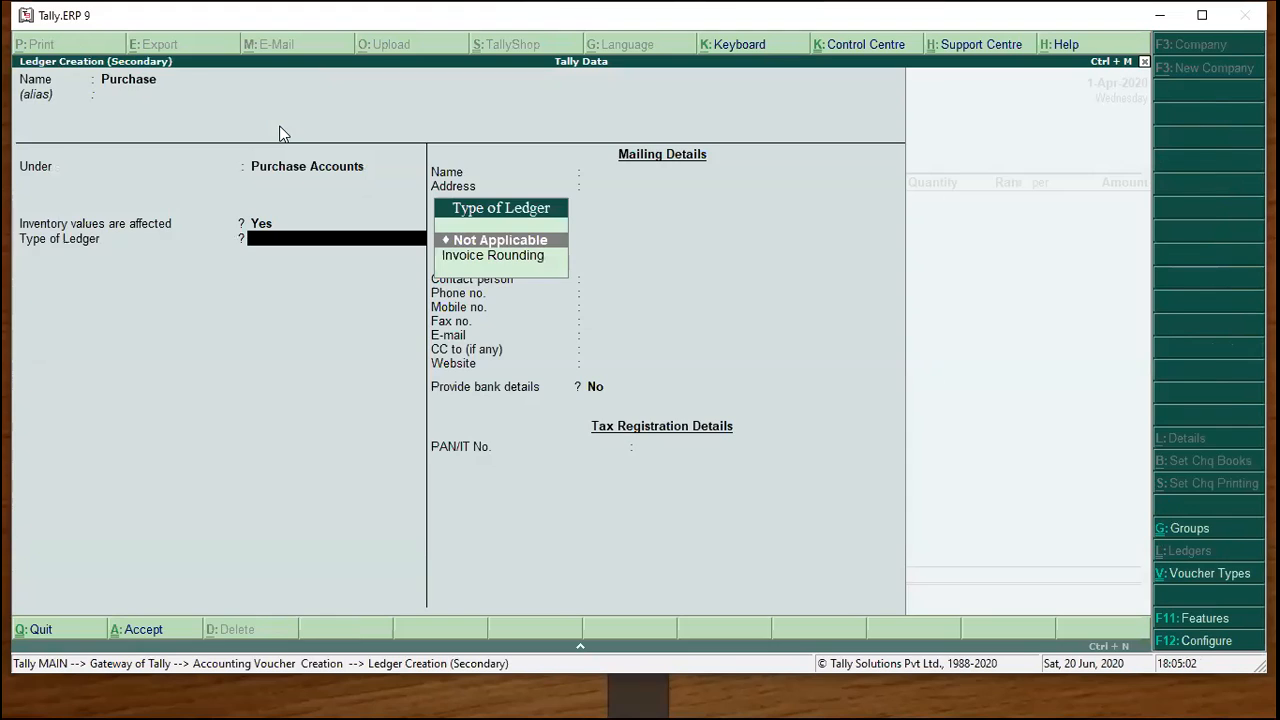
pyautogui.hotkey('ctrl', 'a')
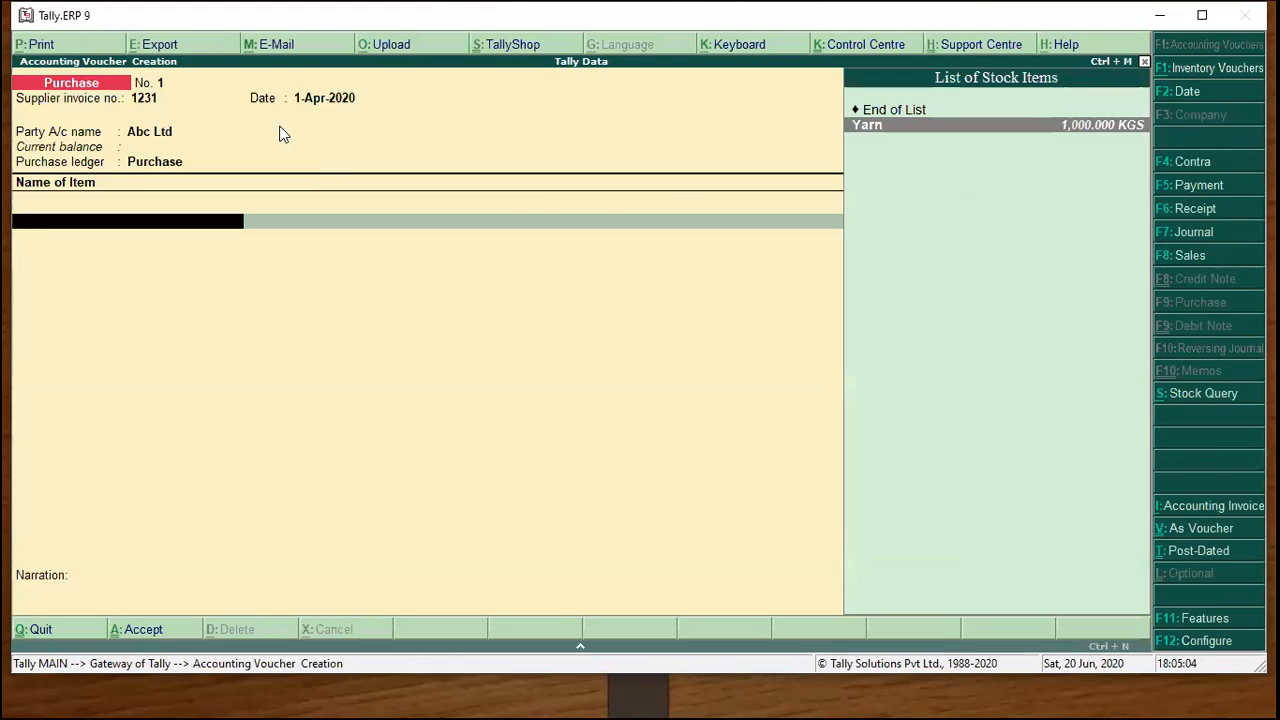
# Enter 5000 KGS of Yarn at rate 170 and save the purchase voucher.
pyautogui.press('Return')
pyautogui.press('Return')
pyautogui.write('5000')
pyautogui.press('Return')
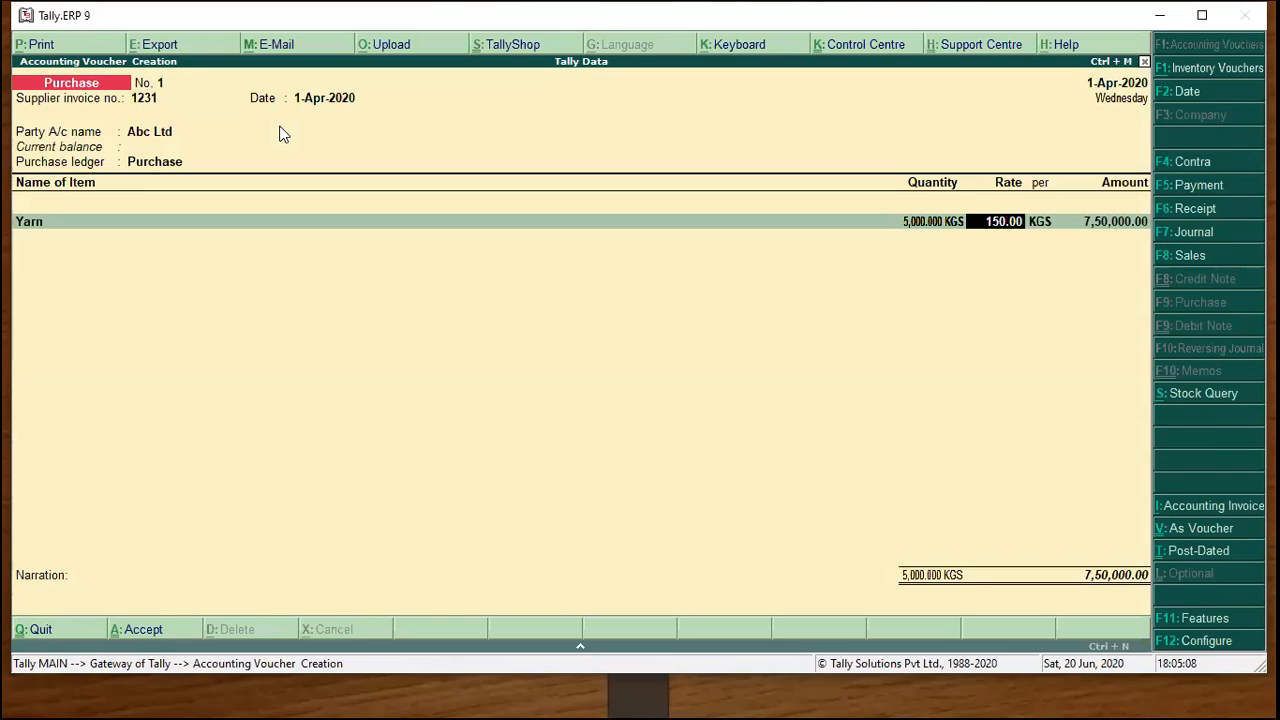
pyautogui.write('170')
pyautogui.press('Return')
pyautogui.press('Return')
pyautogui.press('Return')
pyautogui.press('Return')
pyautogui.press('Return')
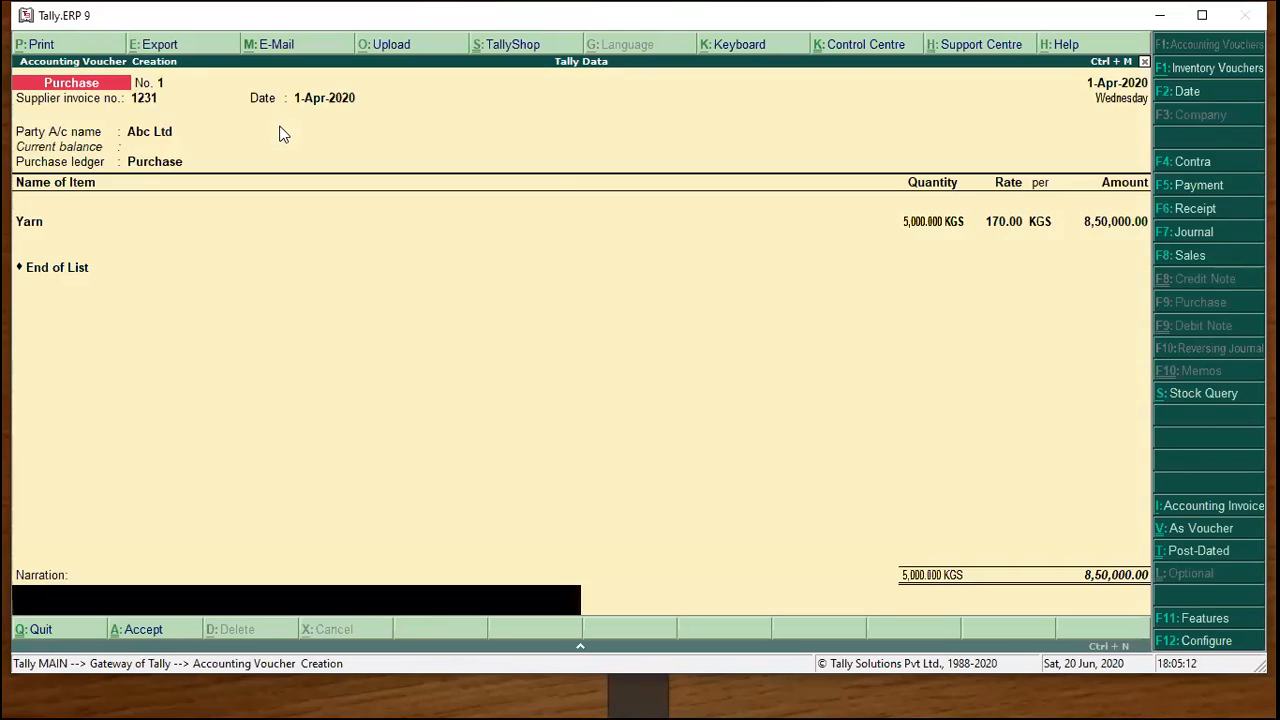
pyautogui.press('Return')
pyautogui.press('Return')
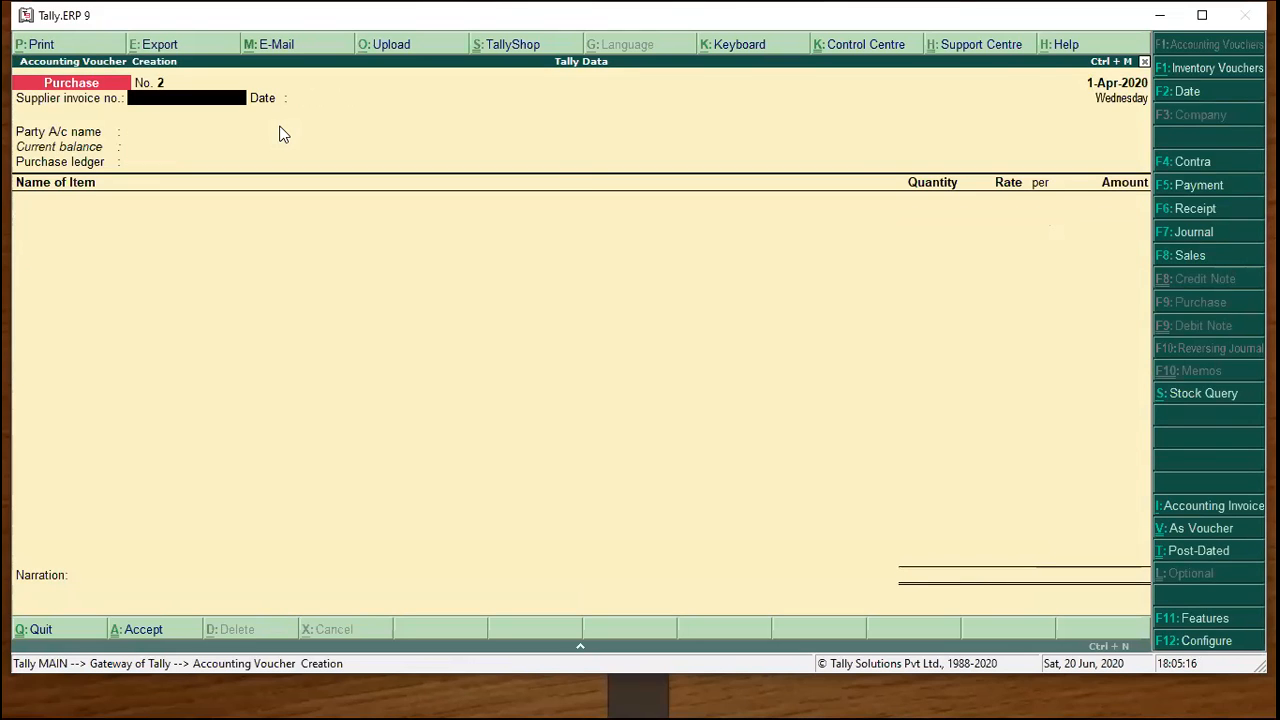
pyautogui.press('Escape')
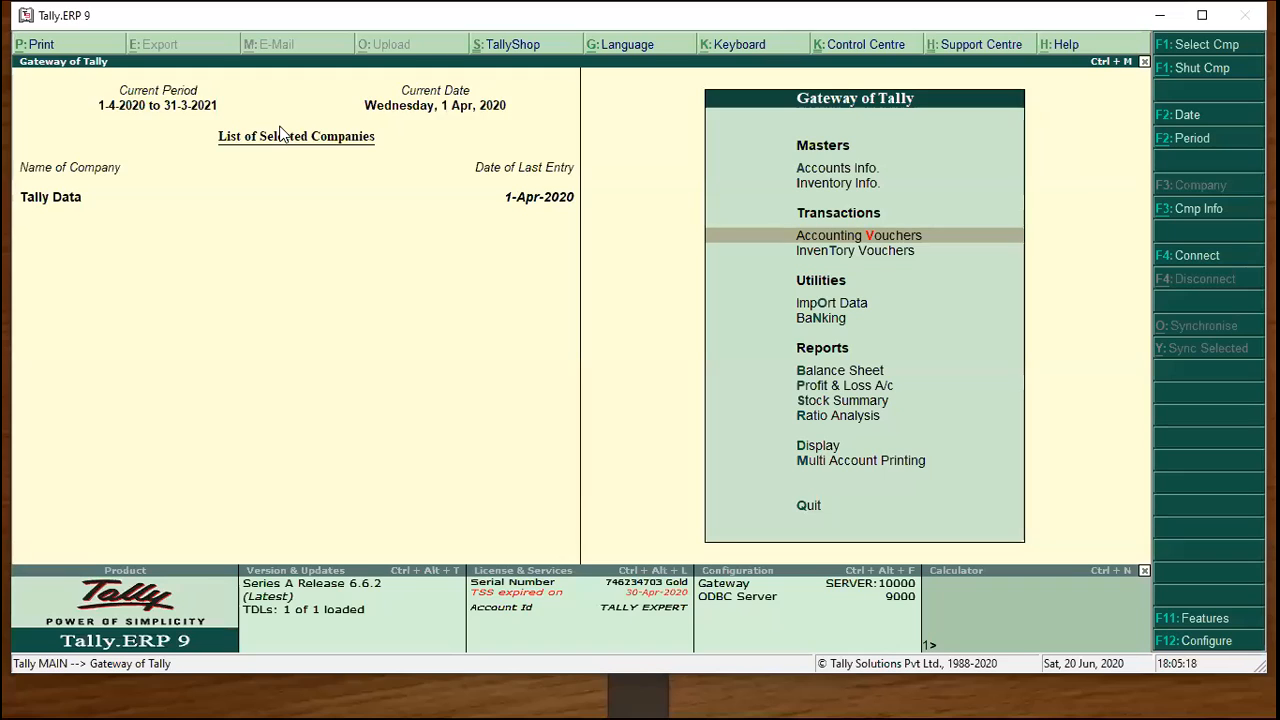
pyautogui.press('Down')
pyautogui.press('Down')
pyautogui.press('Down')
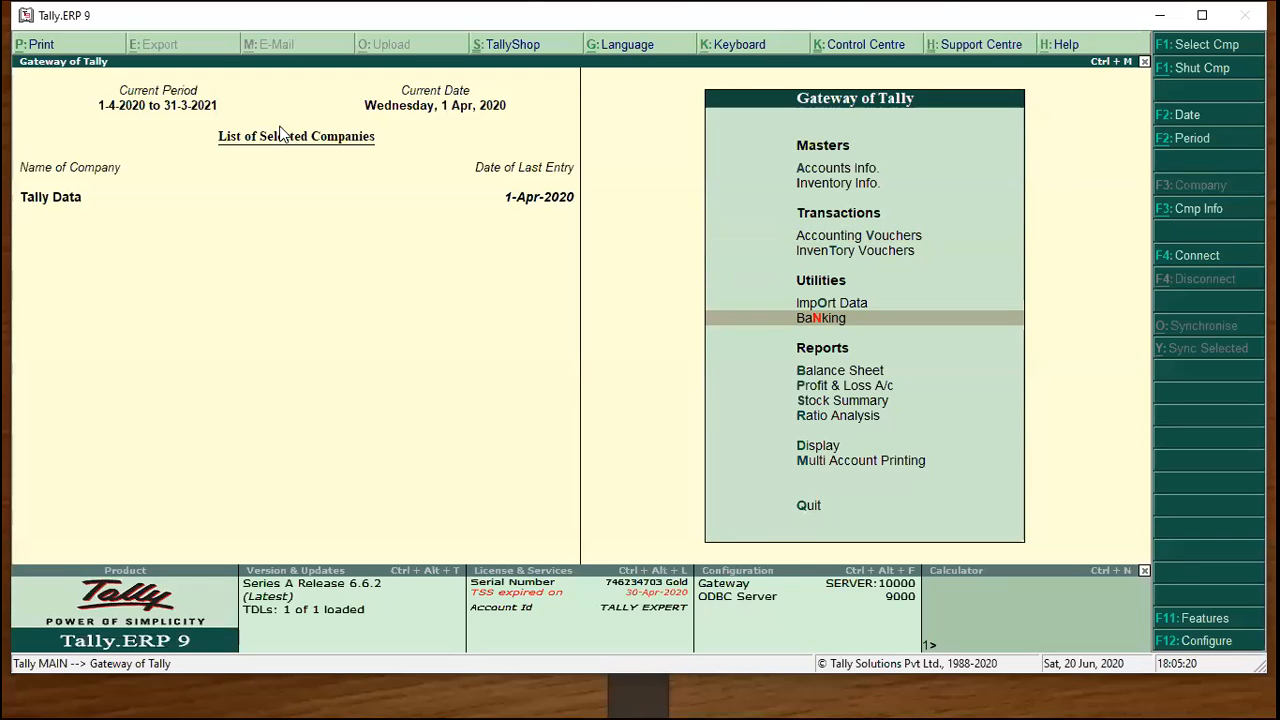
pyautogui.press('Down')
pyautogui.press('Down')
pyautogui.press('Down')
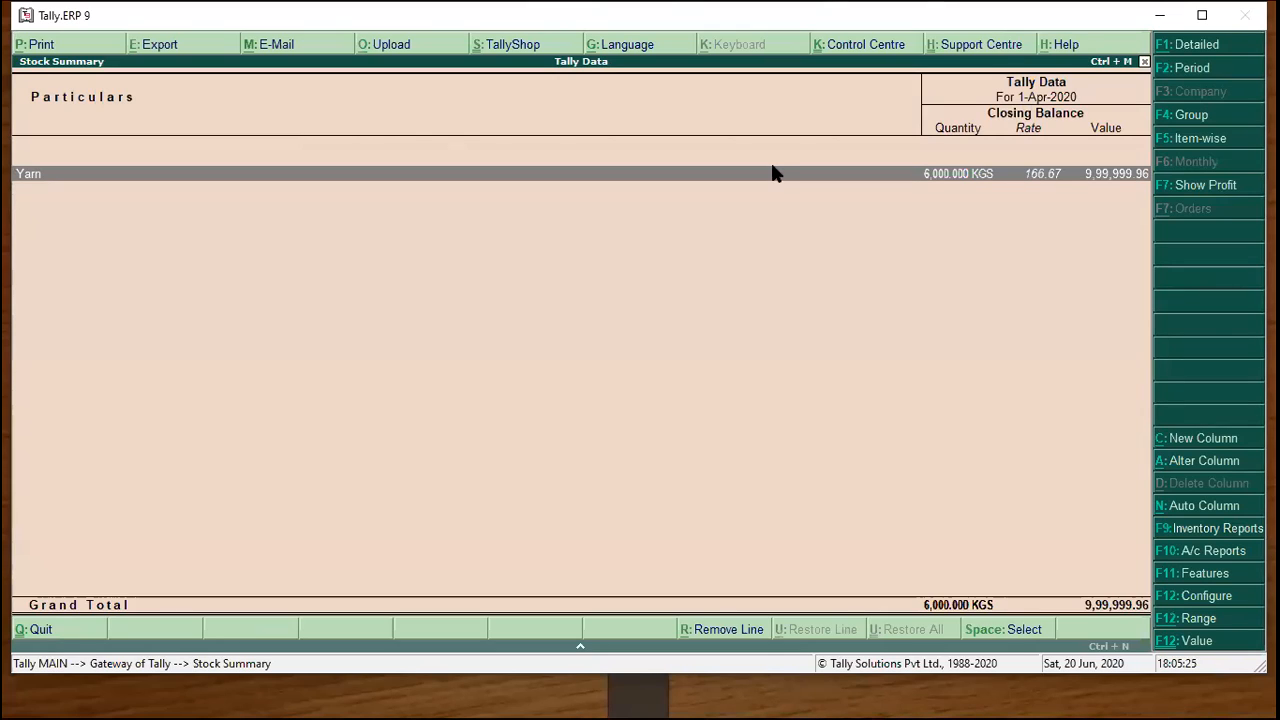
pyautogui.click(1183, 598)
pyautogui.press('Return')
pyautogui.press('Return')
pyautogui.press('Return')
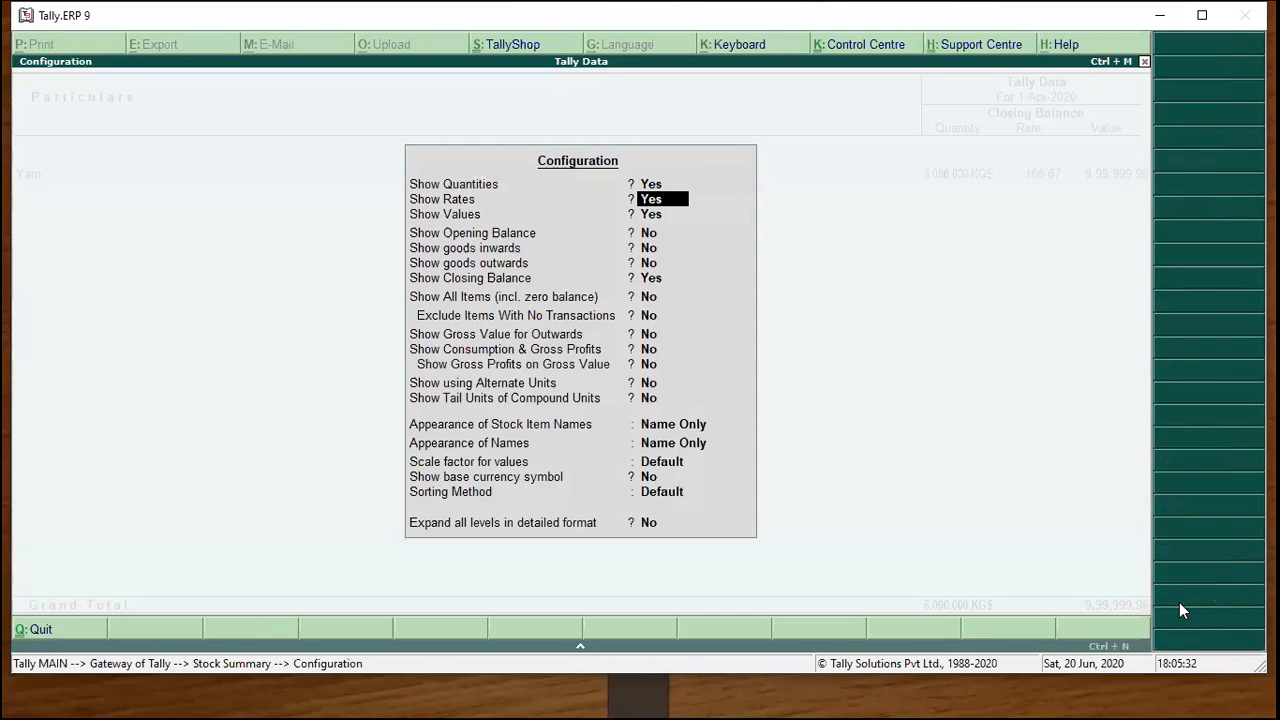
pyautogui.write('y')
pyautogui.press('Return')
pyautogui.write('y')
pyautogui.press('Return')
pyautogui.write('y')
pyautogui.press('Return')
pyautogui.write('y')
pyautogui.press('Return')
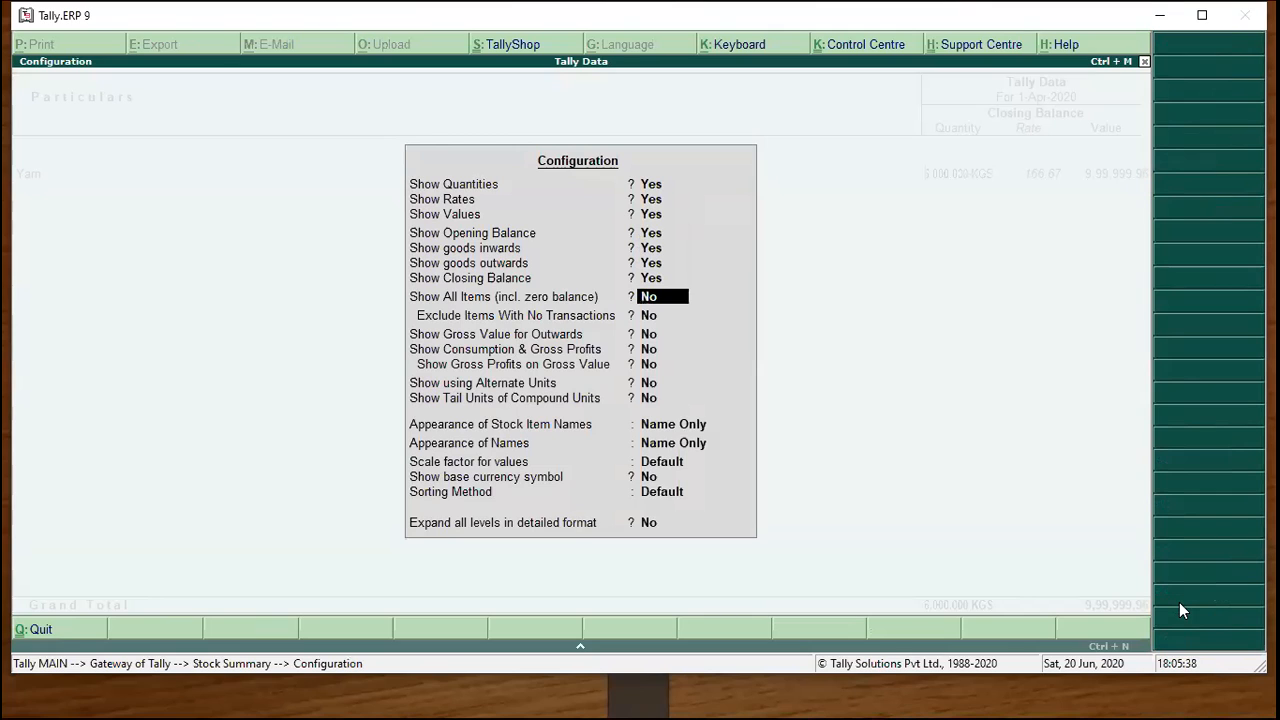
pyautogui.press('Return')
pyautogui.press('Return')
pyautogui.press('Return')
pyautogui.press('Return')
pyautogui.press('Return')
pyautogui.press('Return')
pyautogui.press('Return')
pyautogui.press('Return')
pyautogui.press('Return')
pyautogui.press('Return')
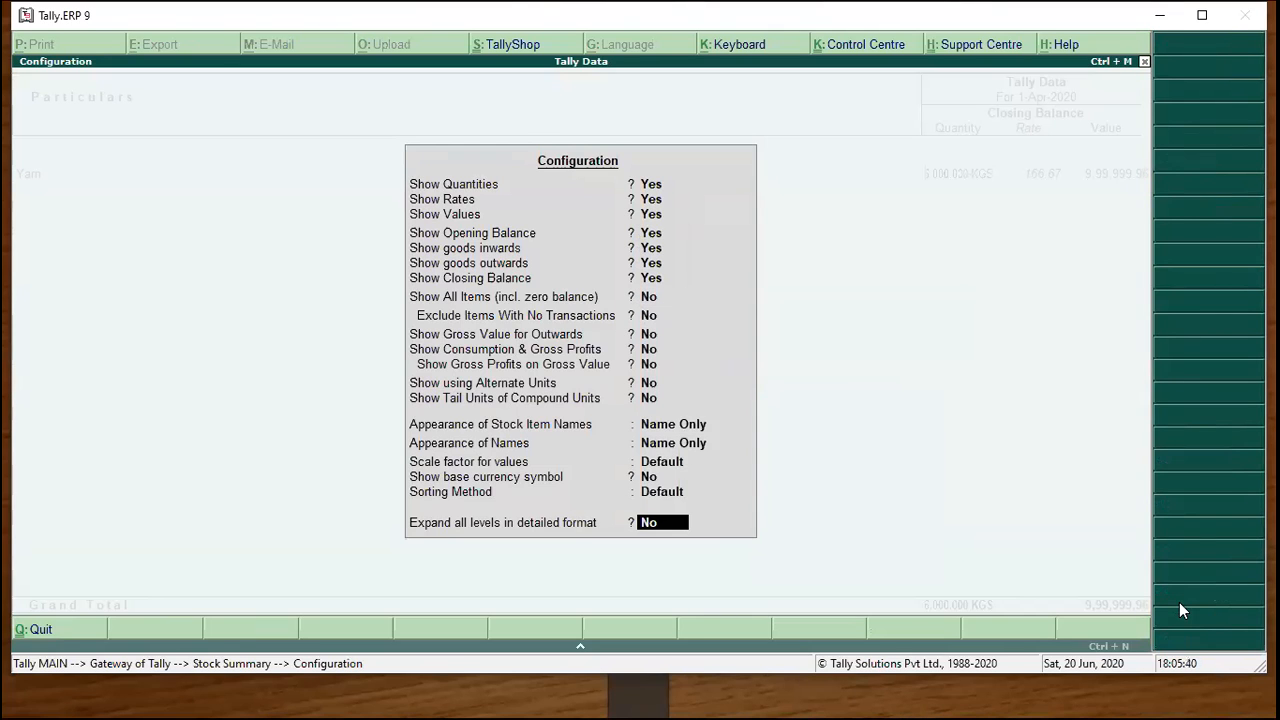
pyautogui.press('Return')
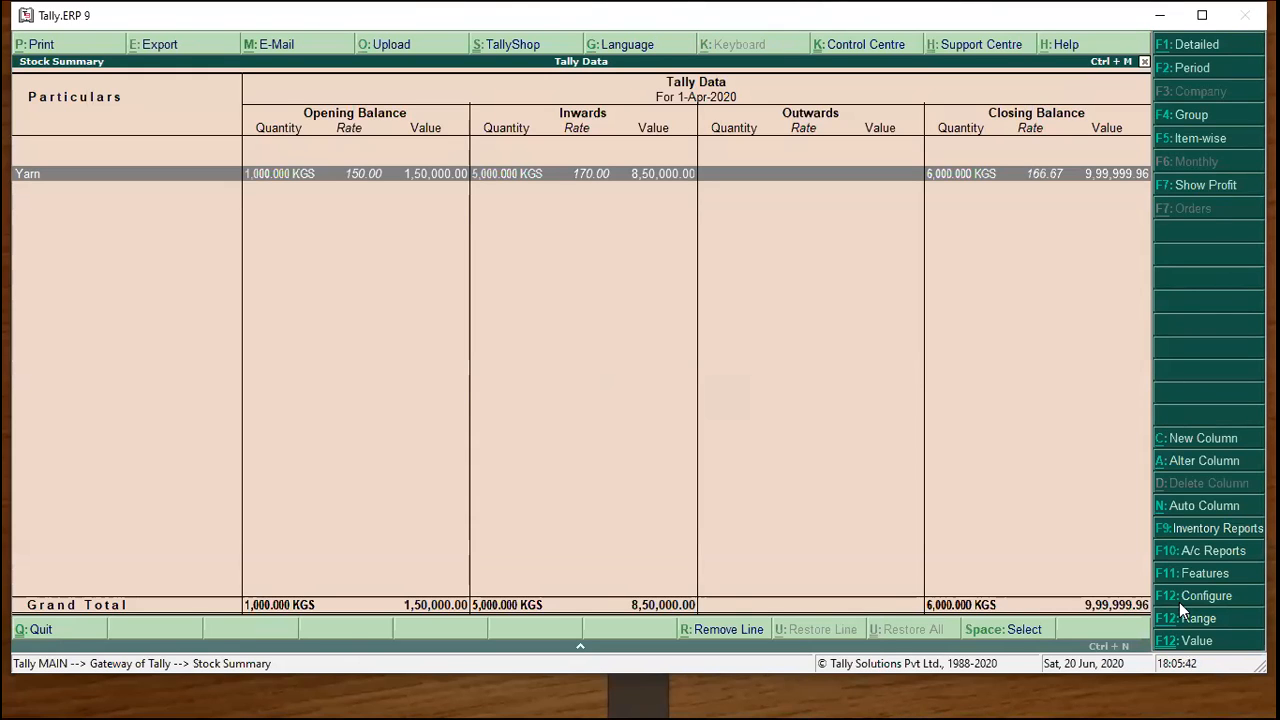
pyautogui.hotkey('alt', 'F1')
pyautogui.press('Return')
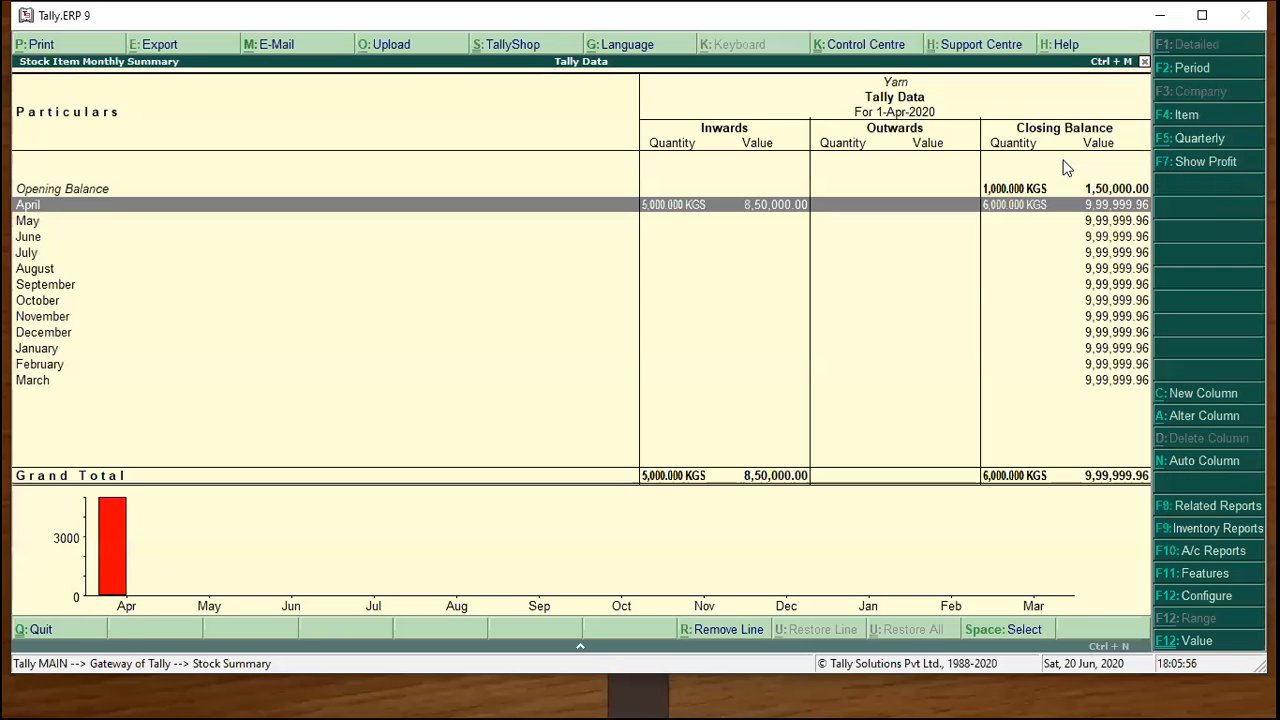
pyautogui.press('Return')
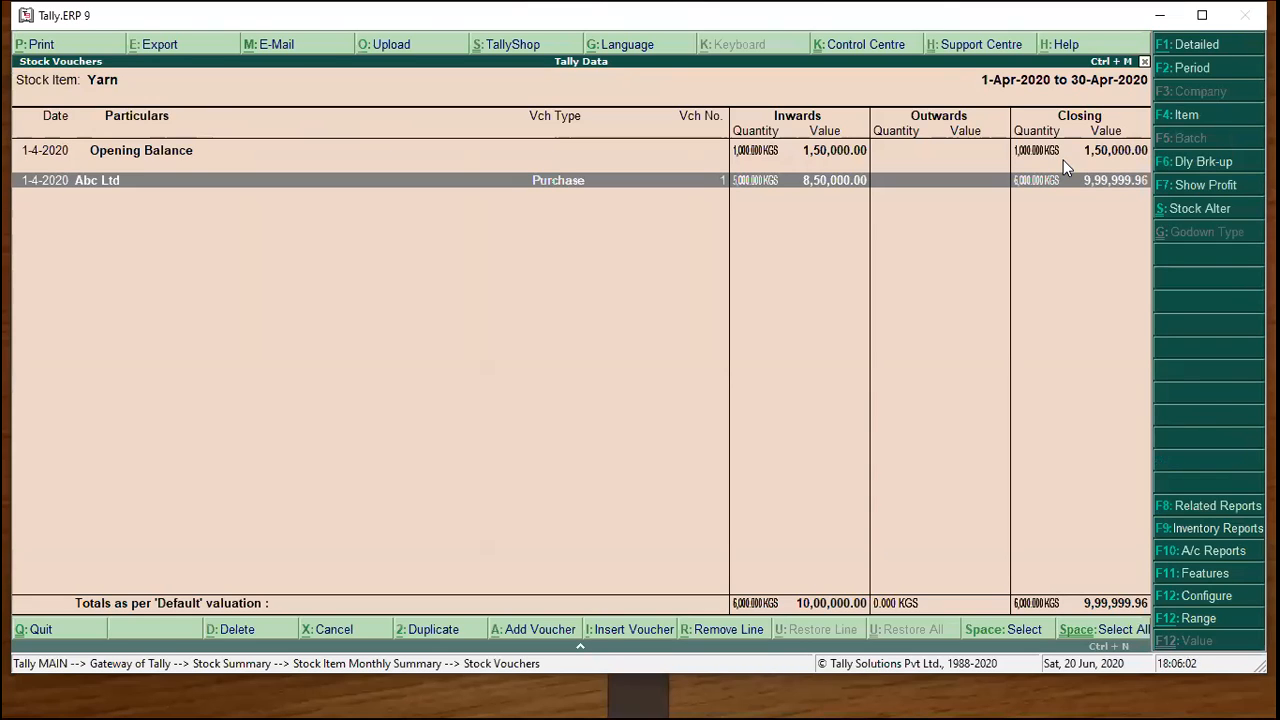
pyautogui.press('Escape')
pyautogui.press('Escape')
pyautogui.press('Escape')
pyautogui.press('Escape')
pyautogui.press('Escape')
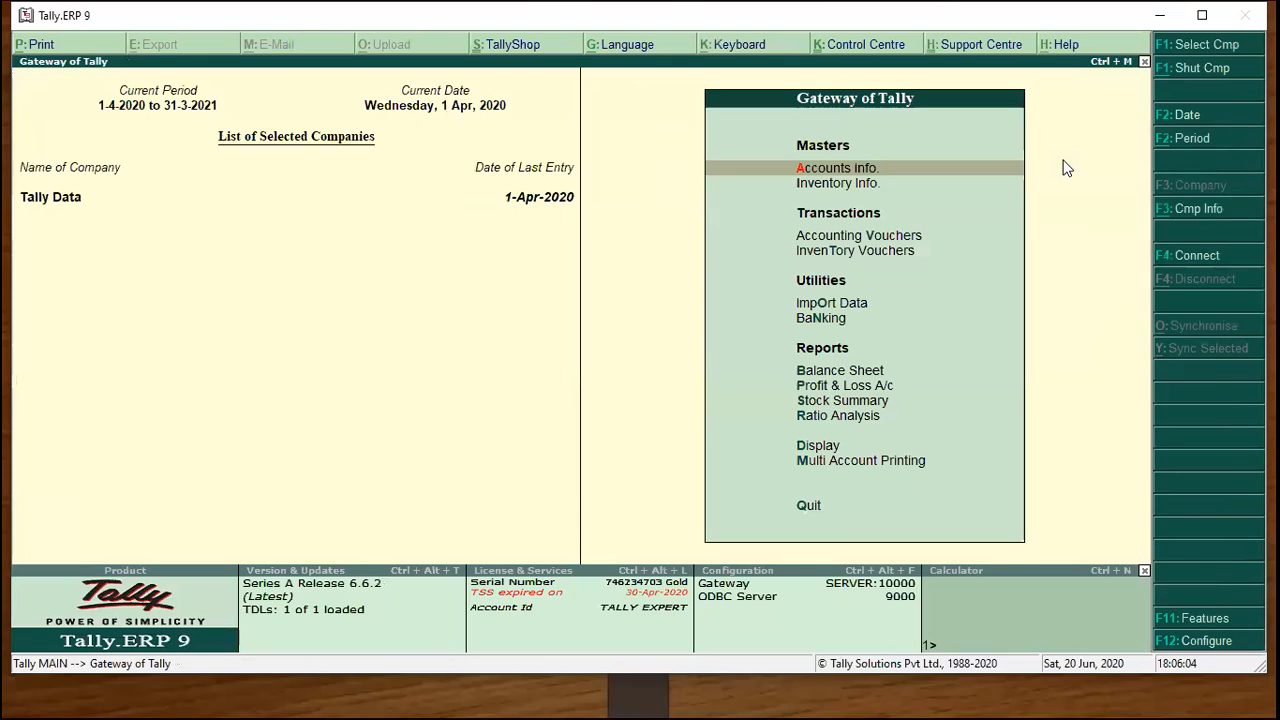
# Show opening balance, goods inwards and goods outwards columns in the Stock Summary, then open Change Period.
pyautogui.press('Down')
pyautogui.press('Down')
pyautogui.press('Down')
pyautogui.press('Down')
pyautogui.press('Down')
pyautogui.press('Down')
pyautogui.press('Down')
pyautogui.press('Down')
pyautogui.press('Return')
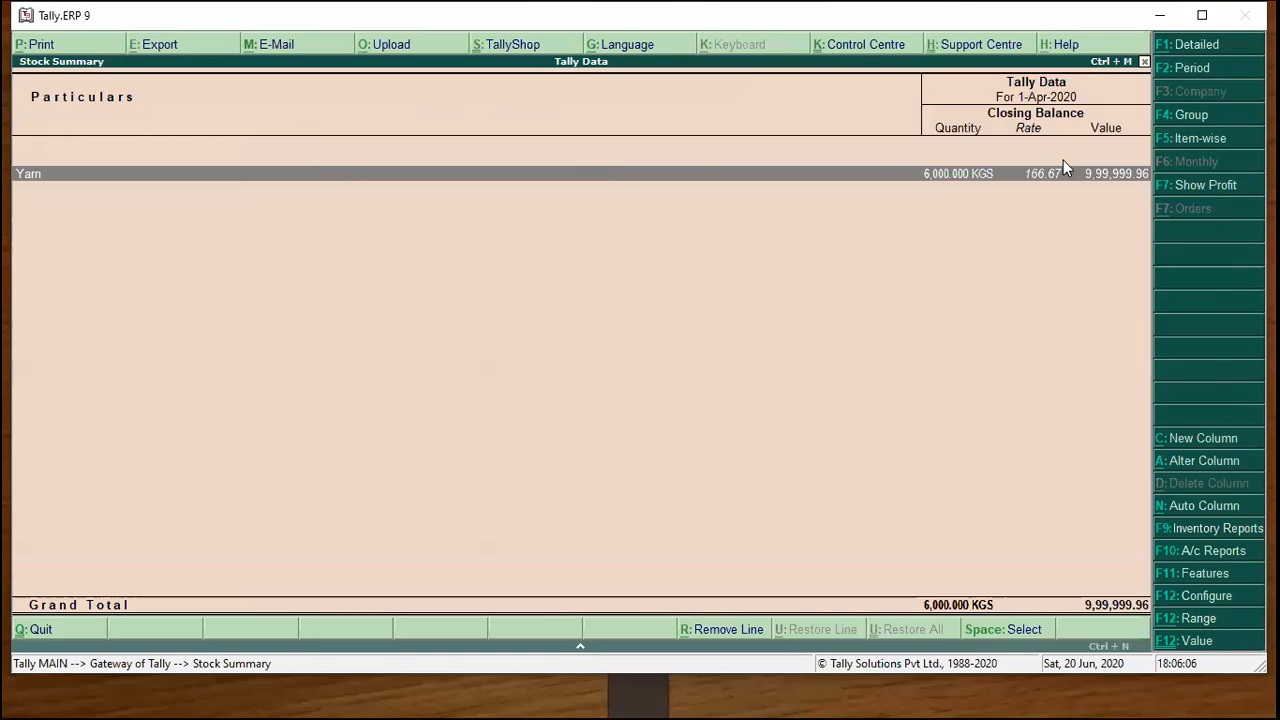
pyautogui.press('F12')
pyautogui.press('Return')
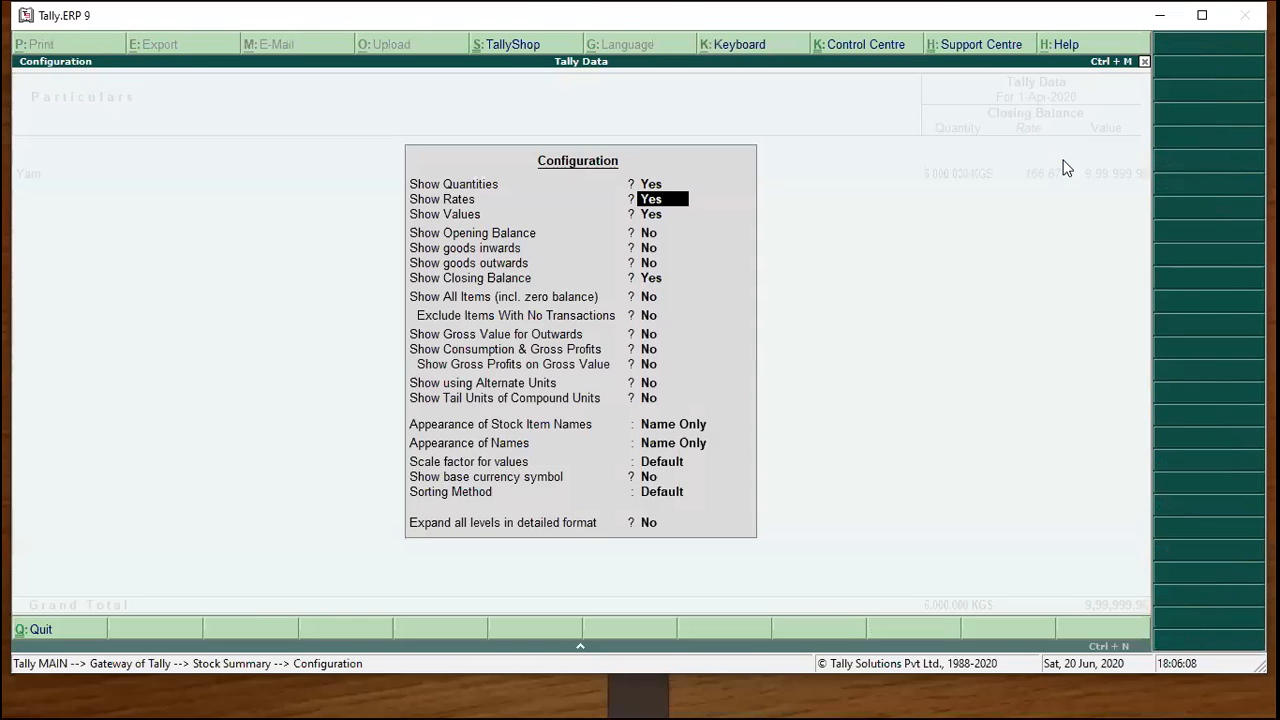
pyautogui.press('Return')
pyautogui.press('Return')
pyautogui.write('y')
pyautogui.press('Return')
pyautogui.write('y')
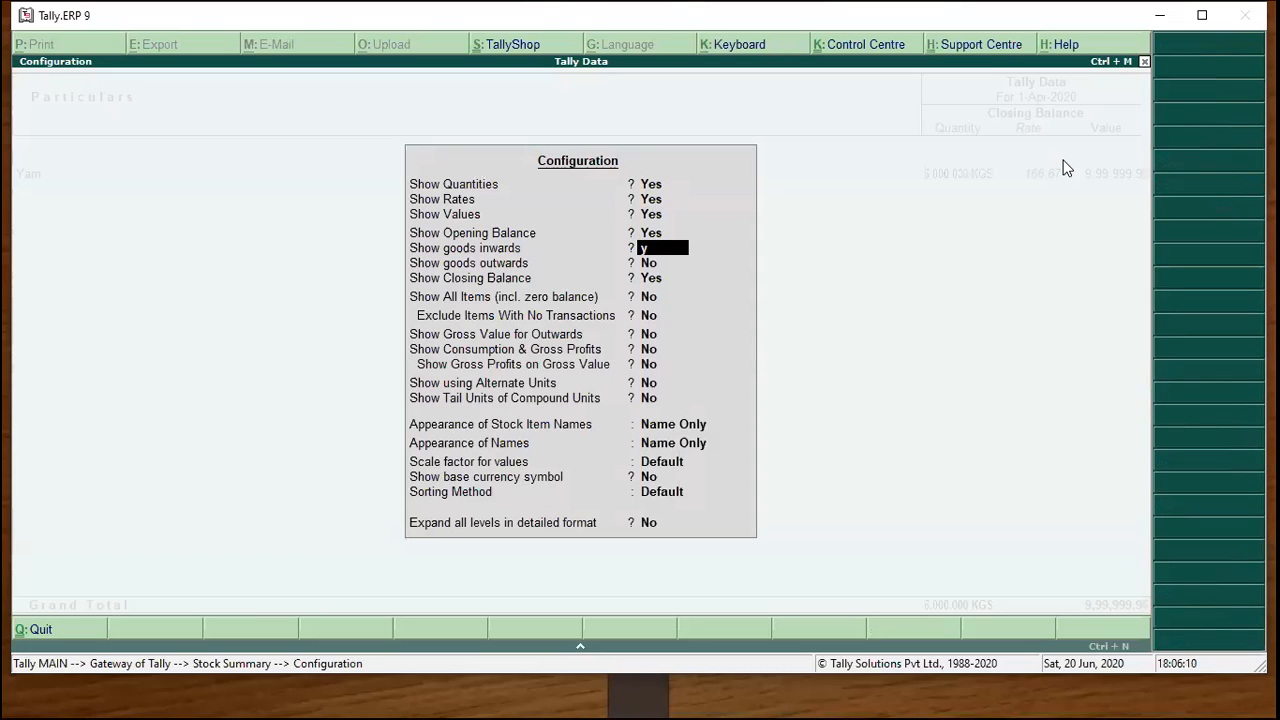
pyautogui.press('Return')
pyautogui.write('y')
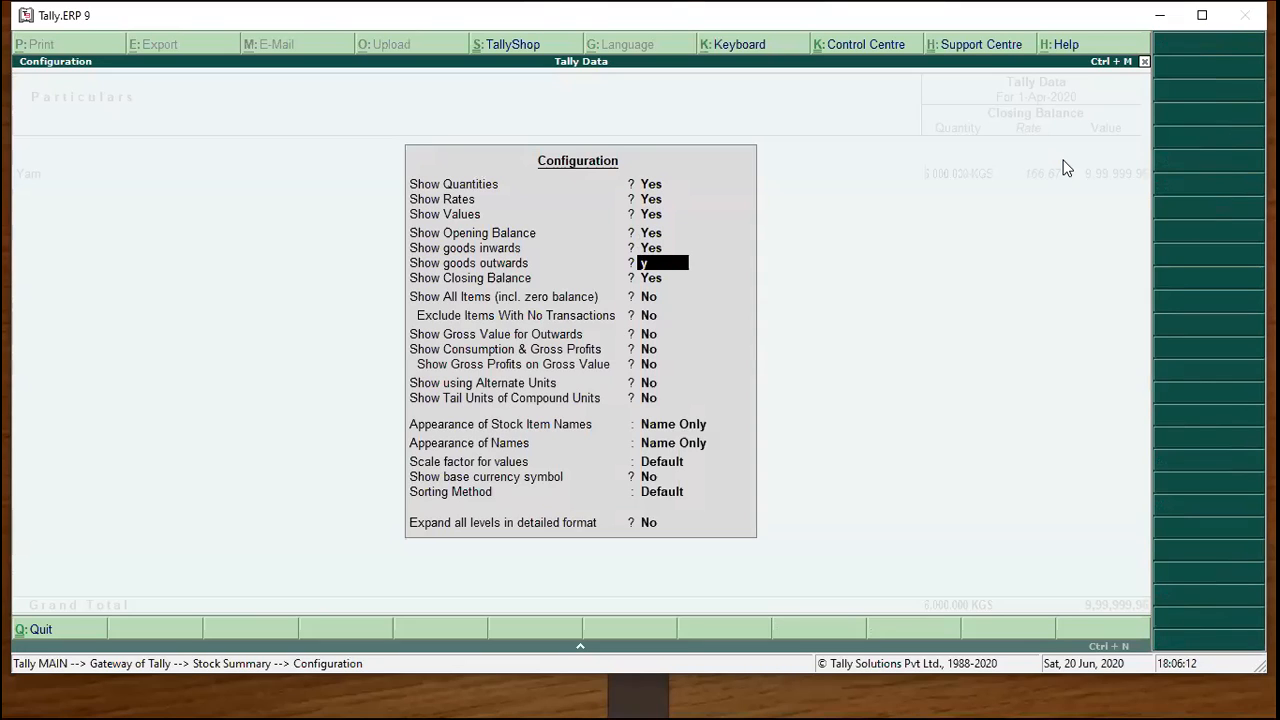
pyautogui.press('Return')
pyautogui.hotkey('ctrl', 'a')
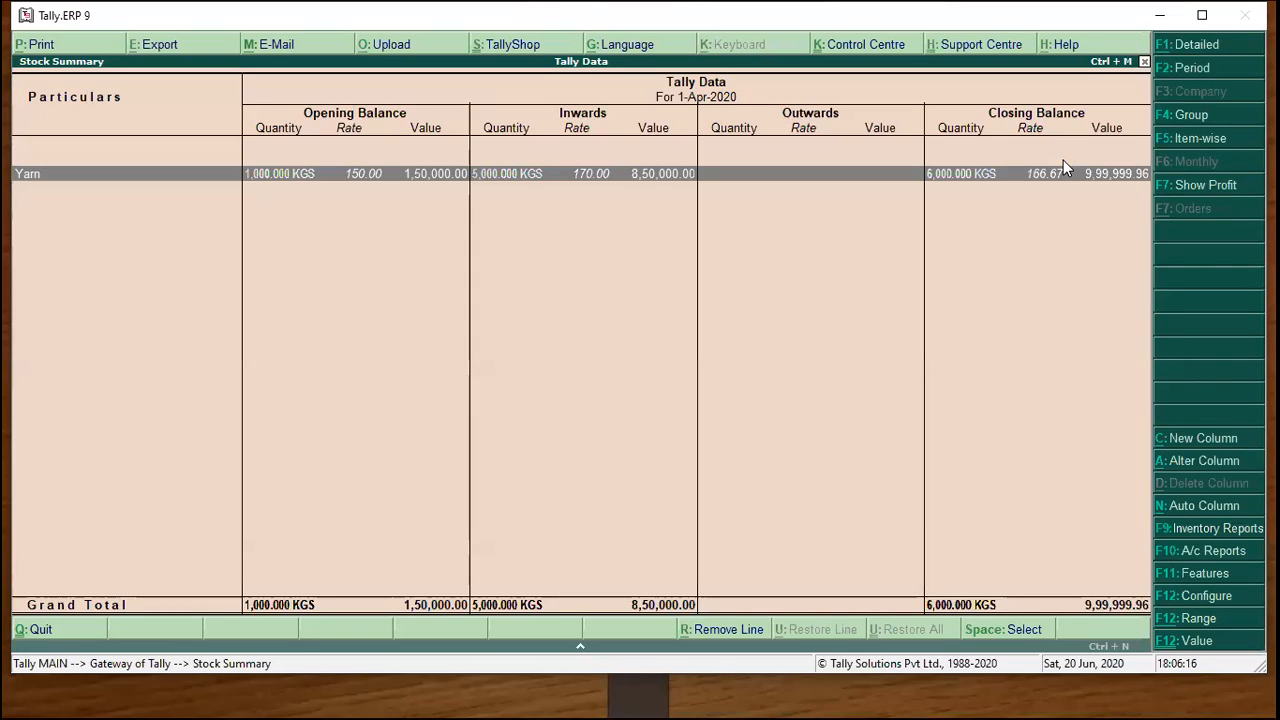
pyautogui.click(1209, 68)
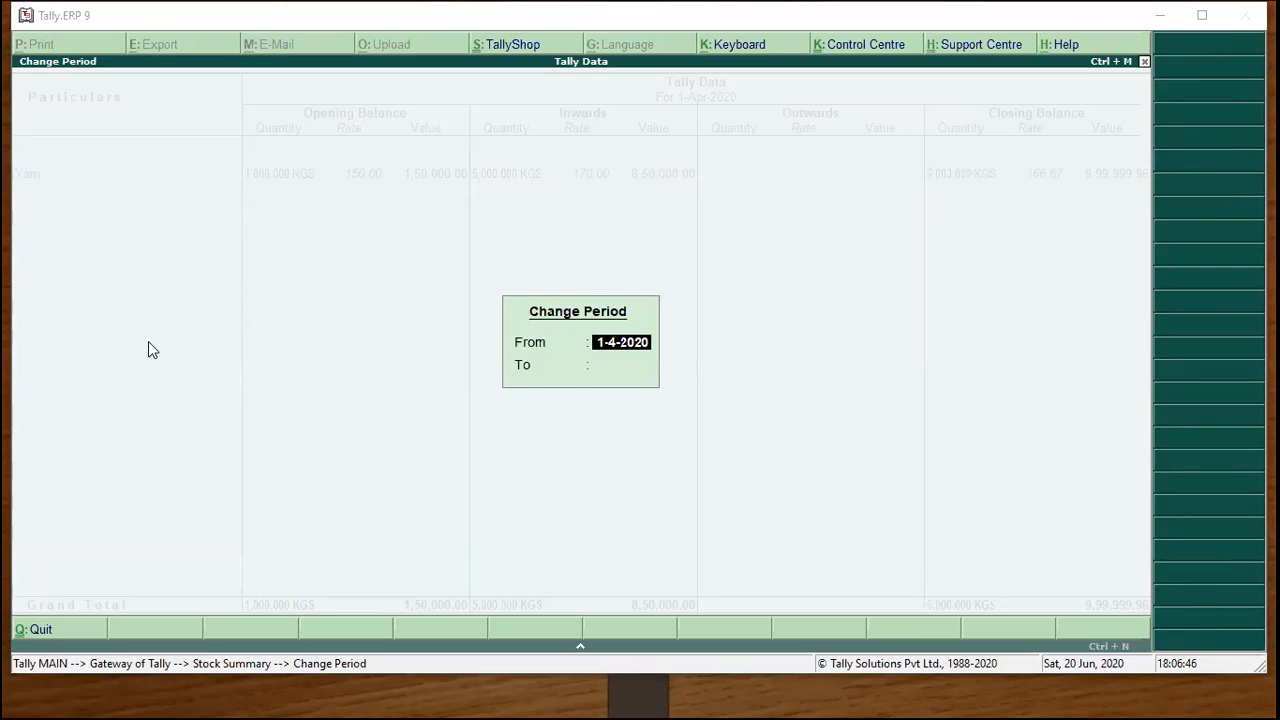
pyautogui.click(1140, 336)
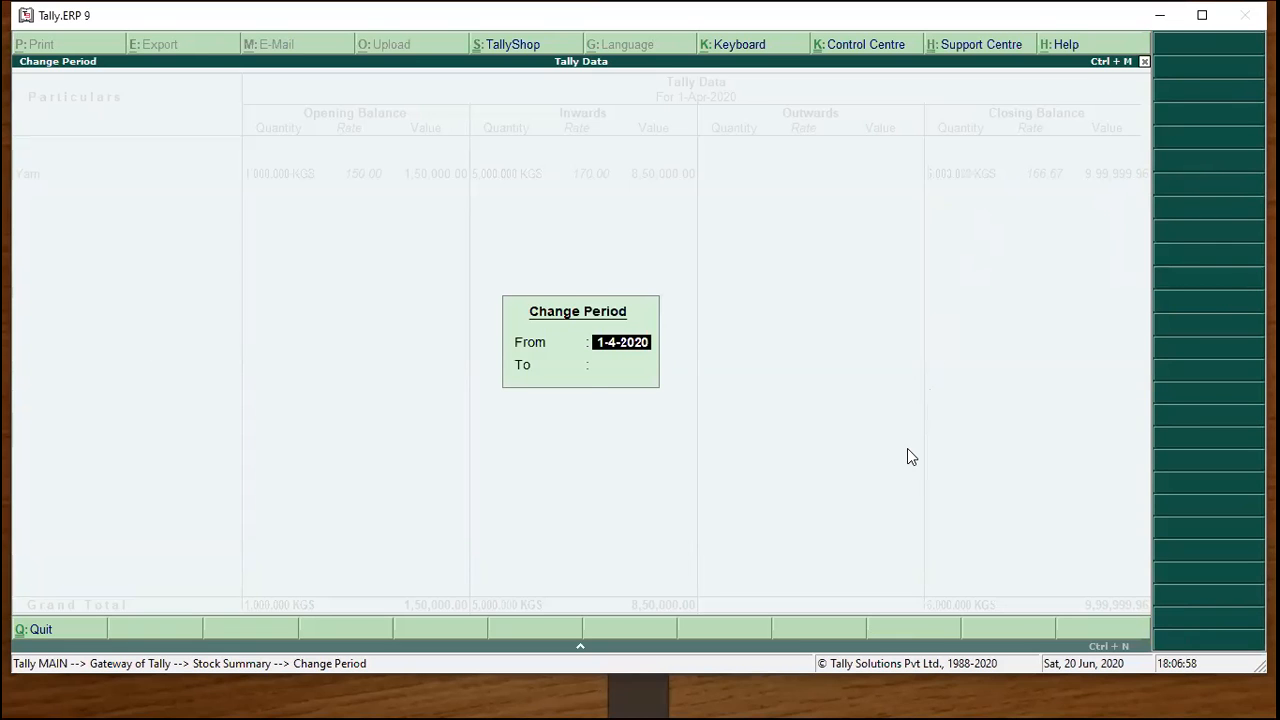
pyautogui.hotkey('alt', 'Tab')
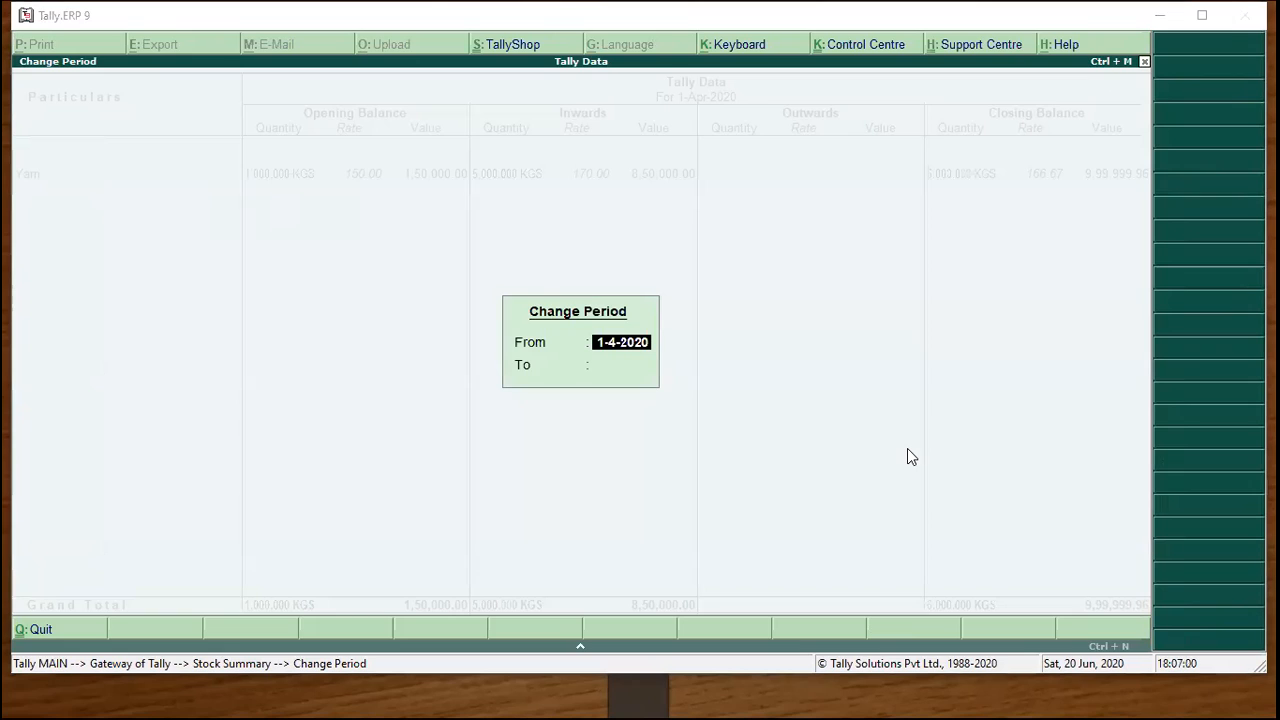